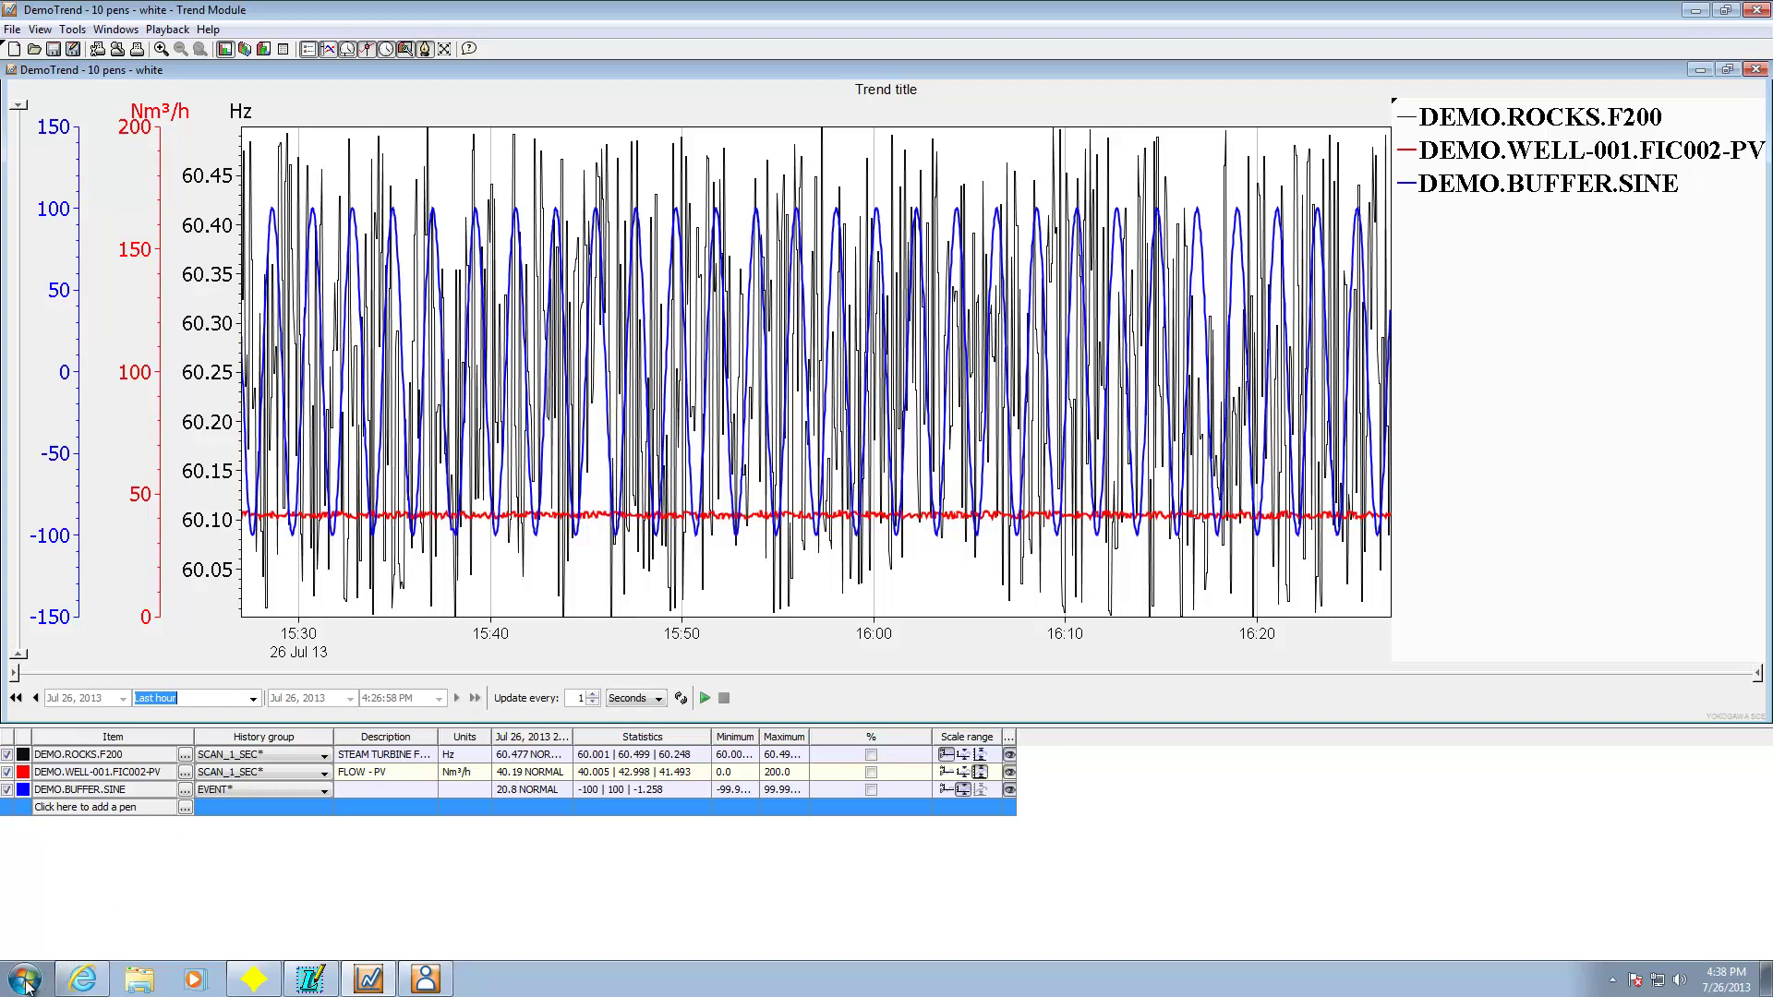
Launch the Trend Module from the Start menu's FAST TOOLS program group.
{"action": "left_click", "coordinate": [26, 979]}
{"action": "left_click", "coordinate": [70, 900]}
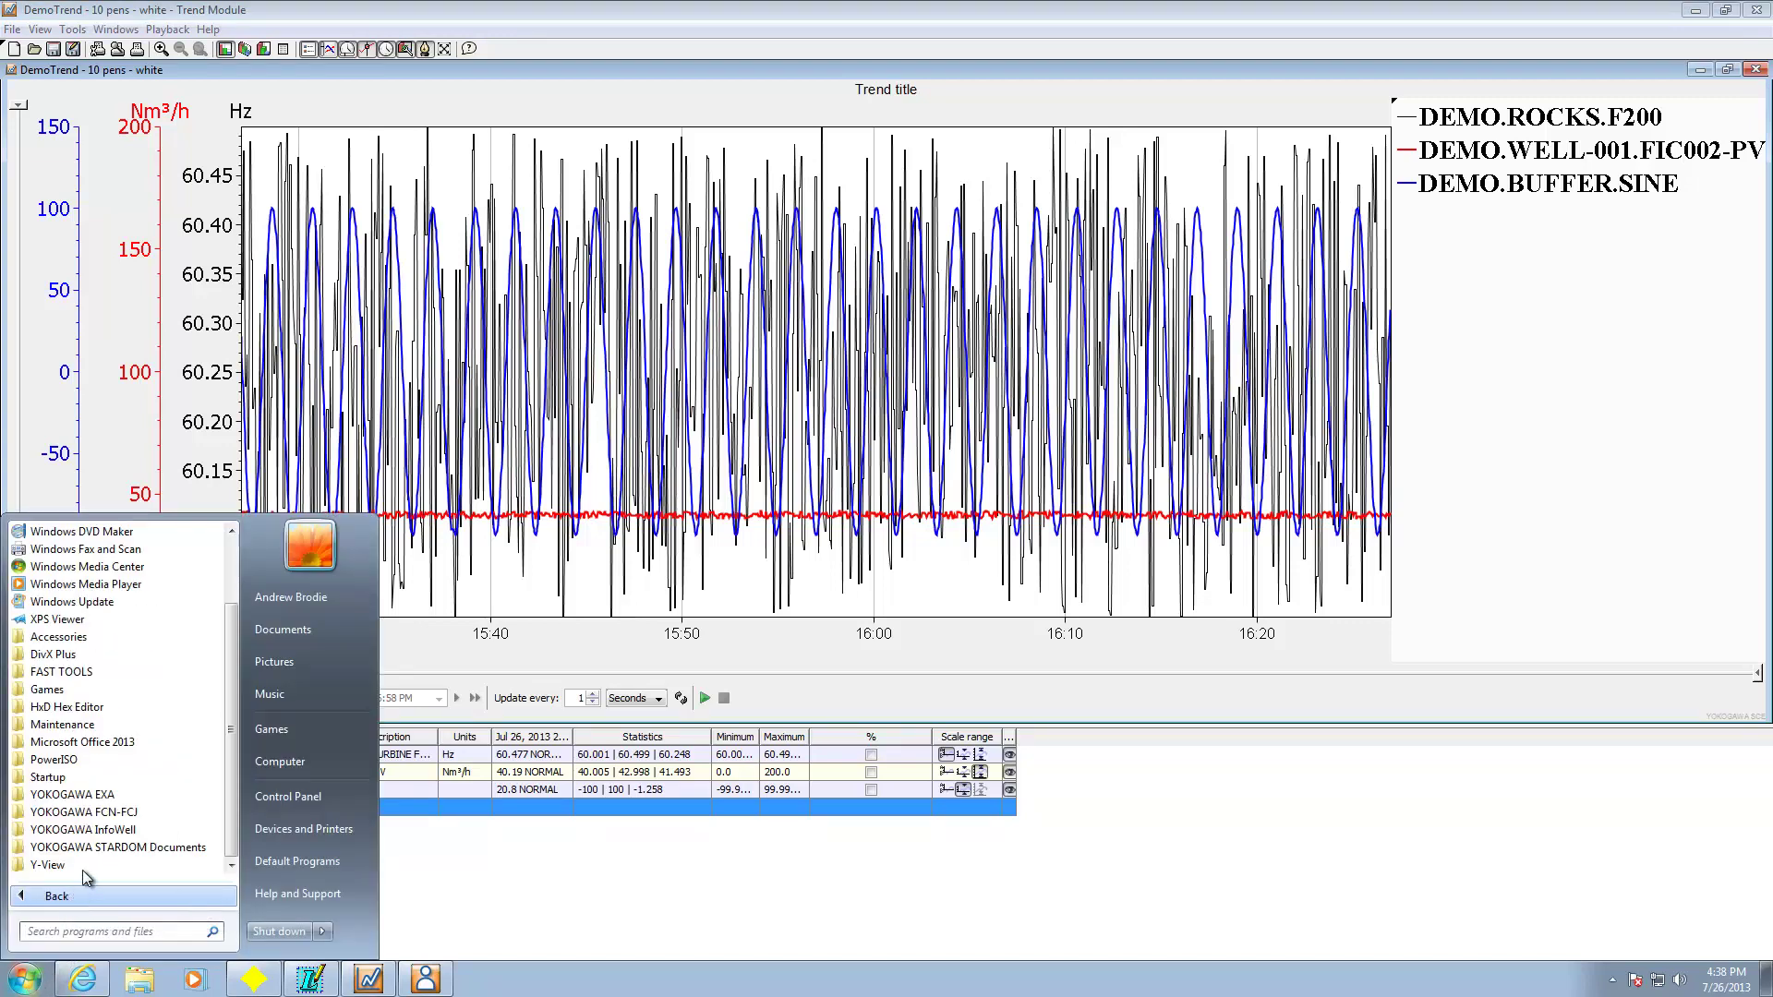
{"action": "left_click", "coordinate": [102, 673]}
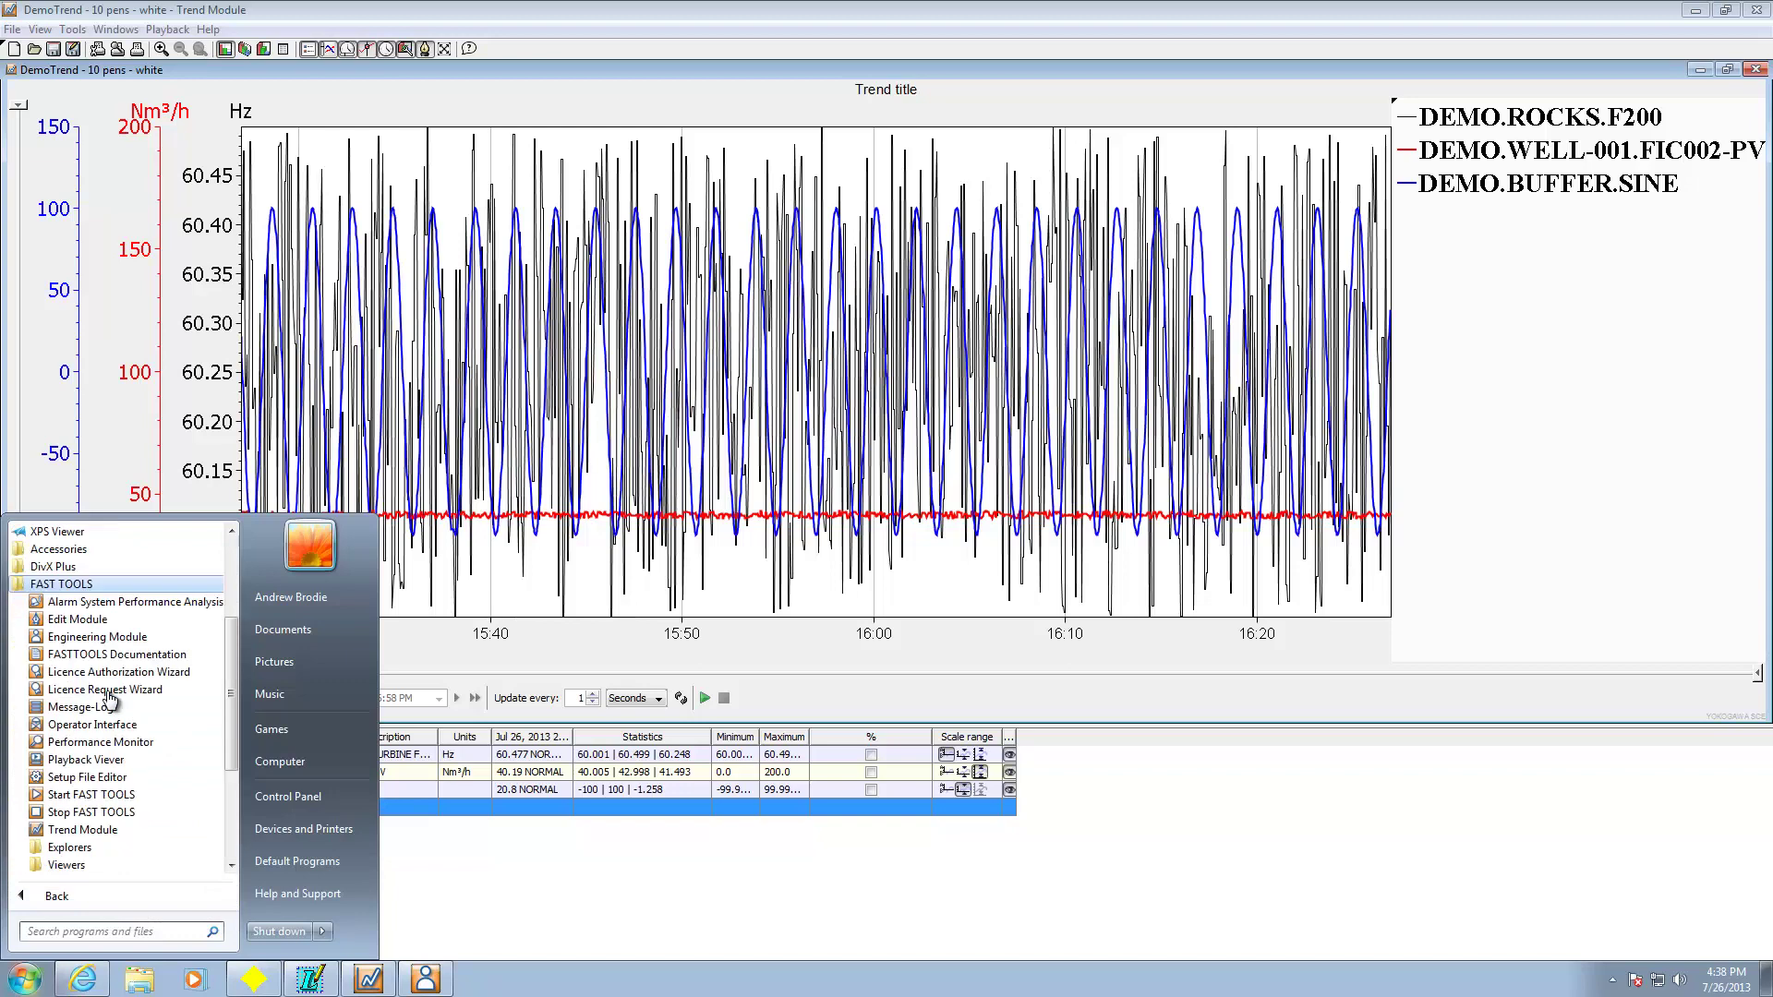
{"action": "left_click", "coordinate": [94, 832]}
{"action": "mouse_move", "coordinate": [504, 362]}
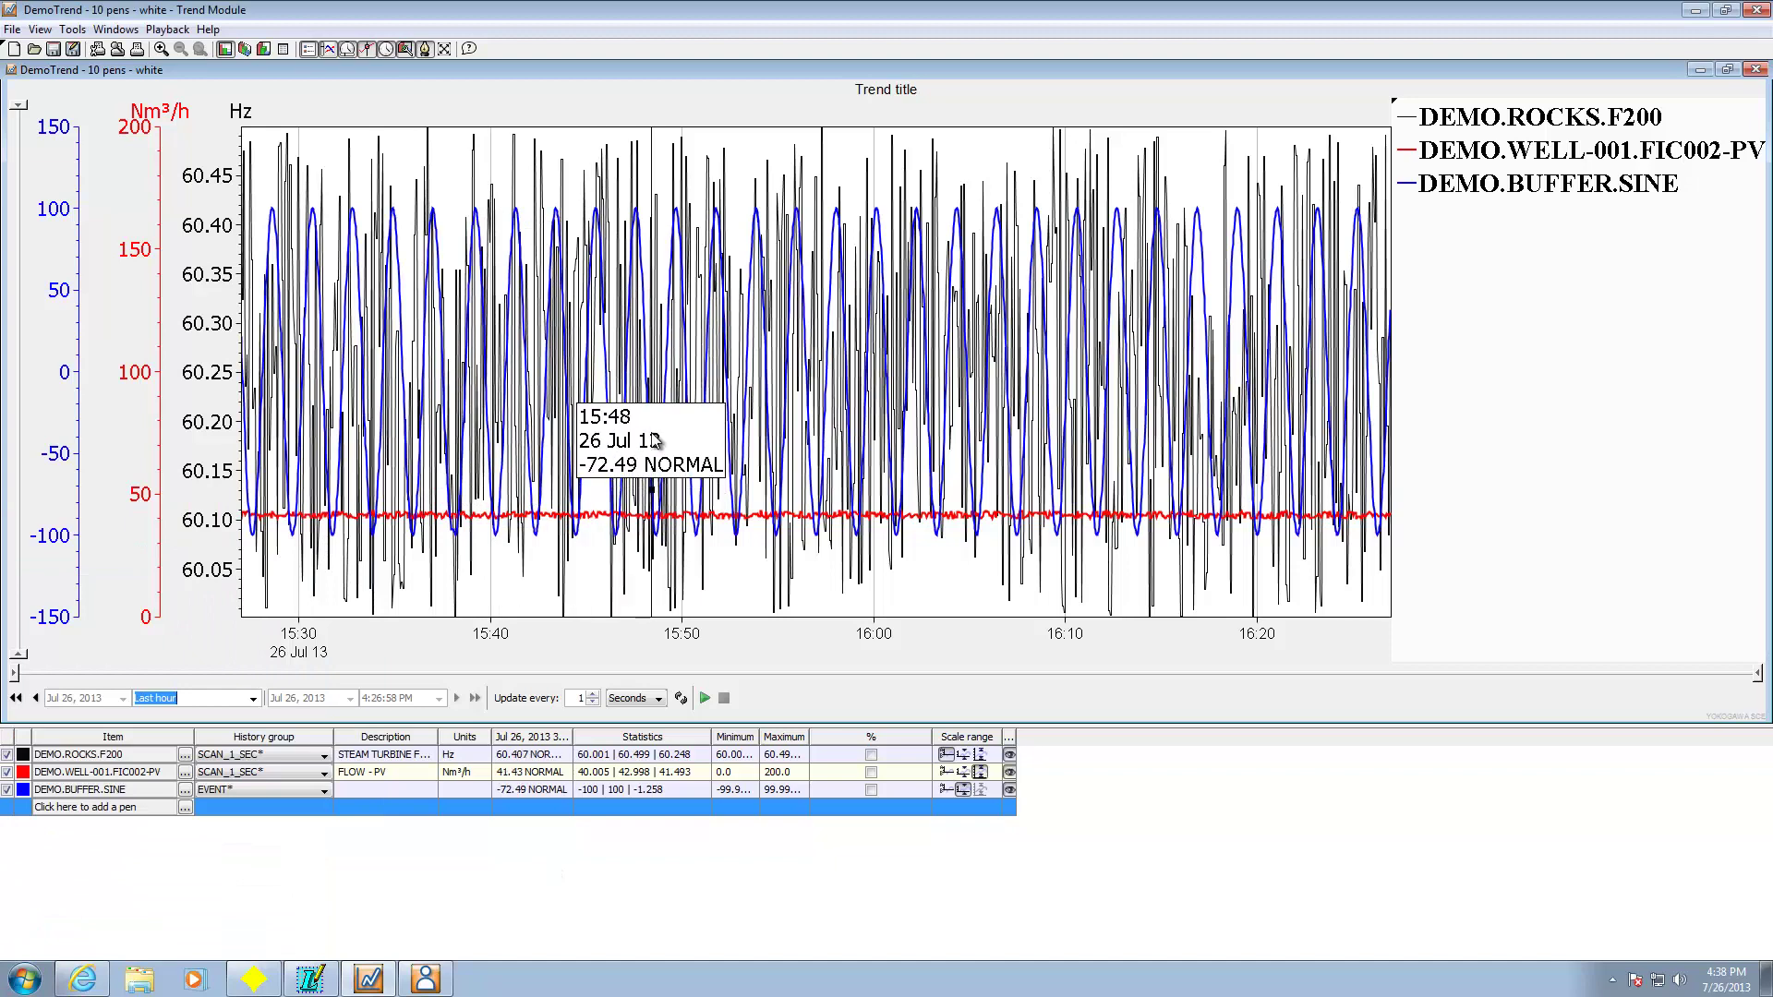
{"action": "left_click", "coordinate": [252, 981]}
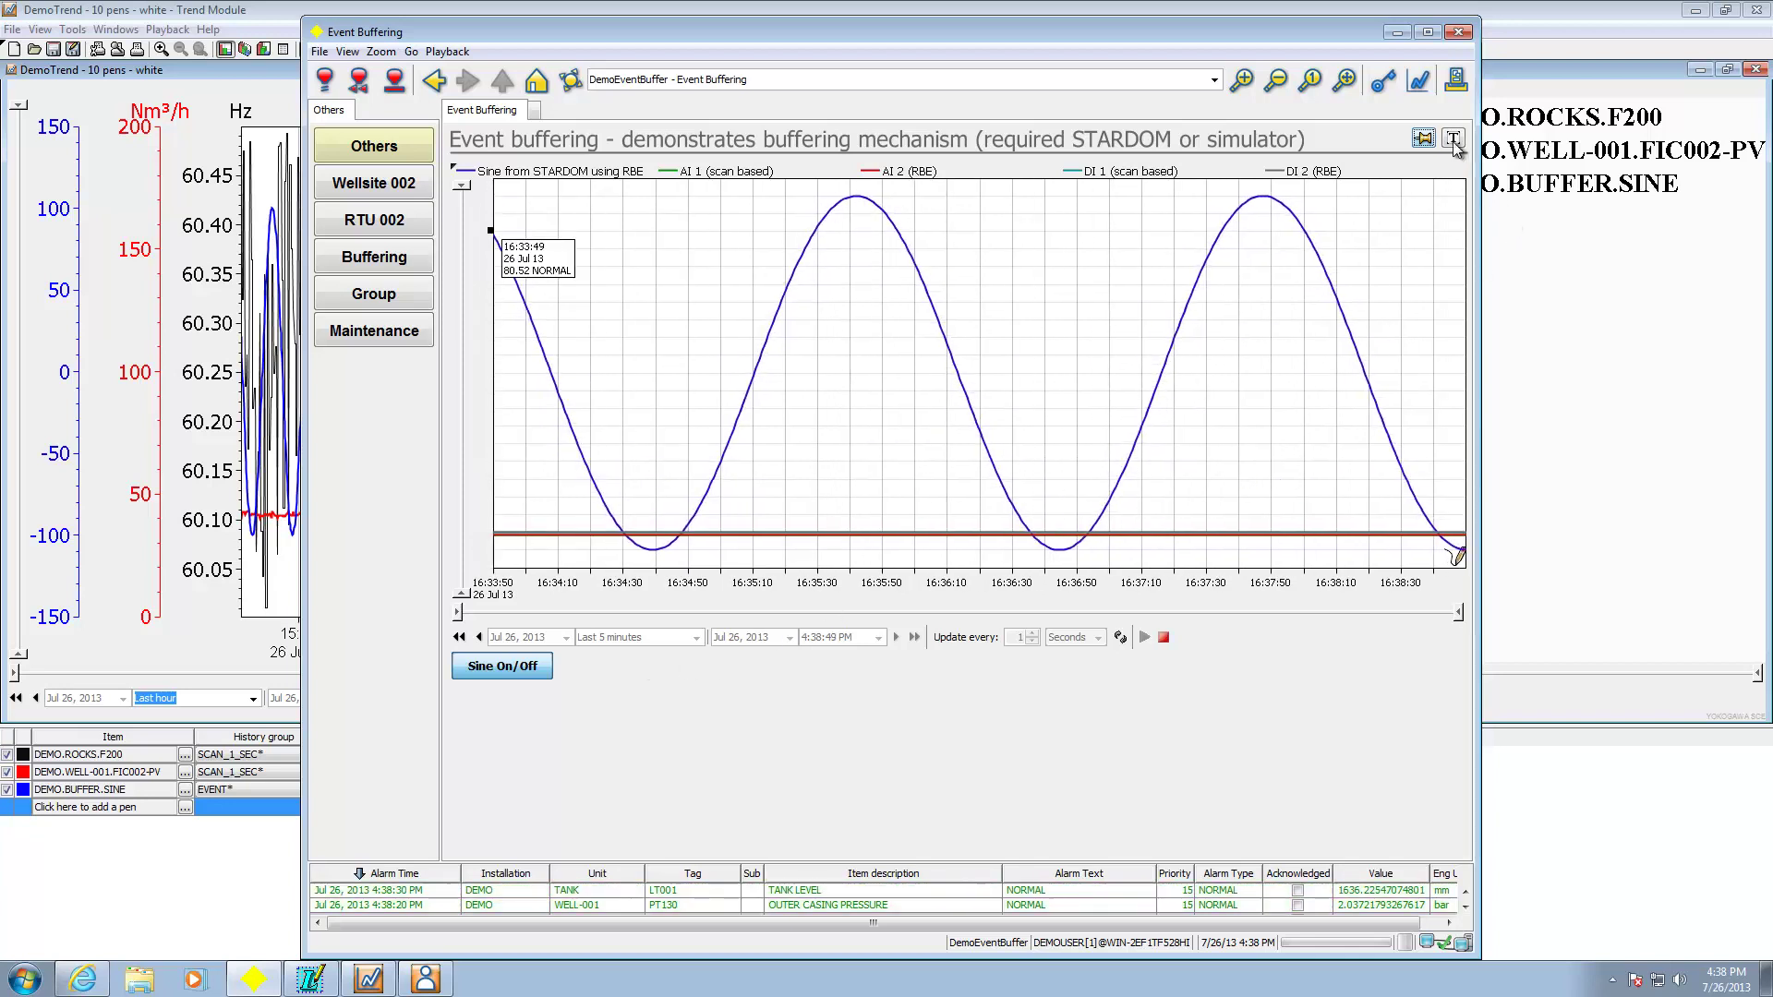
{"action": "left_click", "coordinate": [1423, 139]}
{"action": "left_click_drag", "start_coordinate": [1301, 133], "coordinate": [927, 154]}
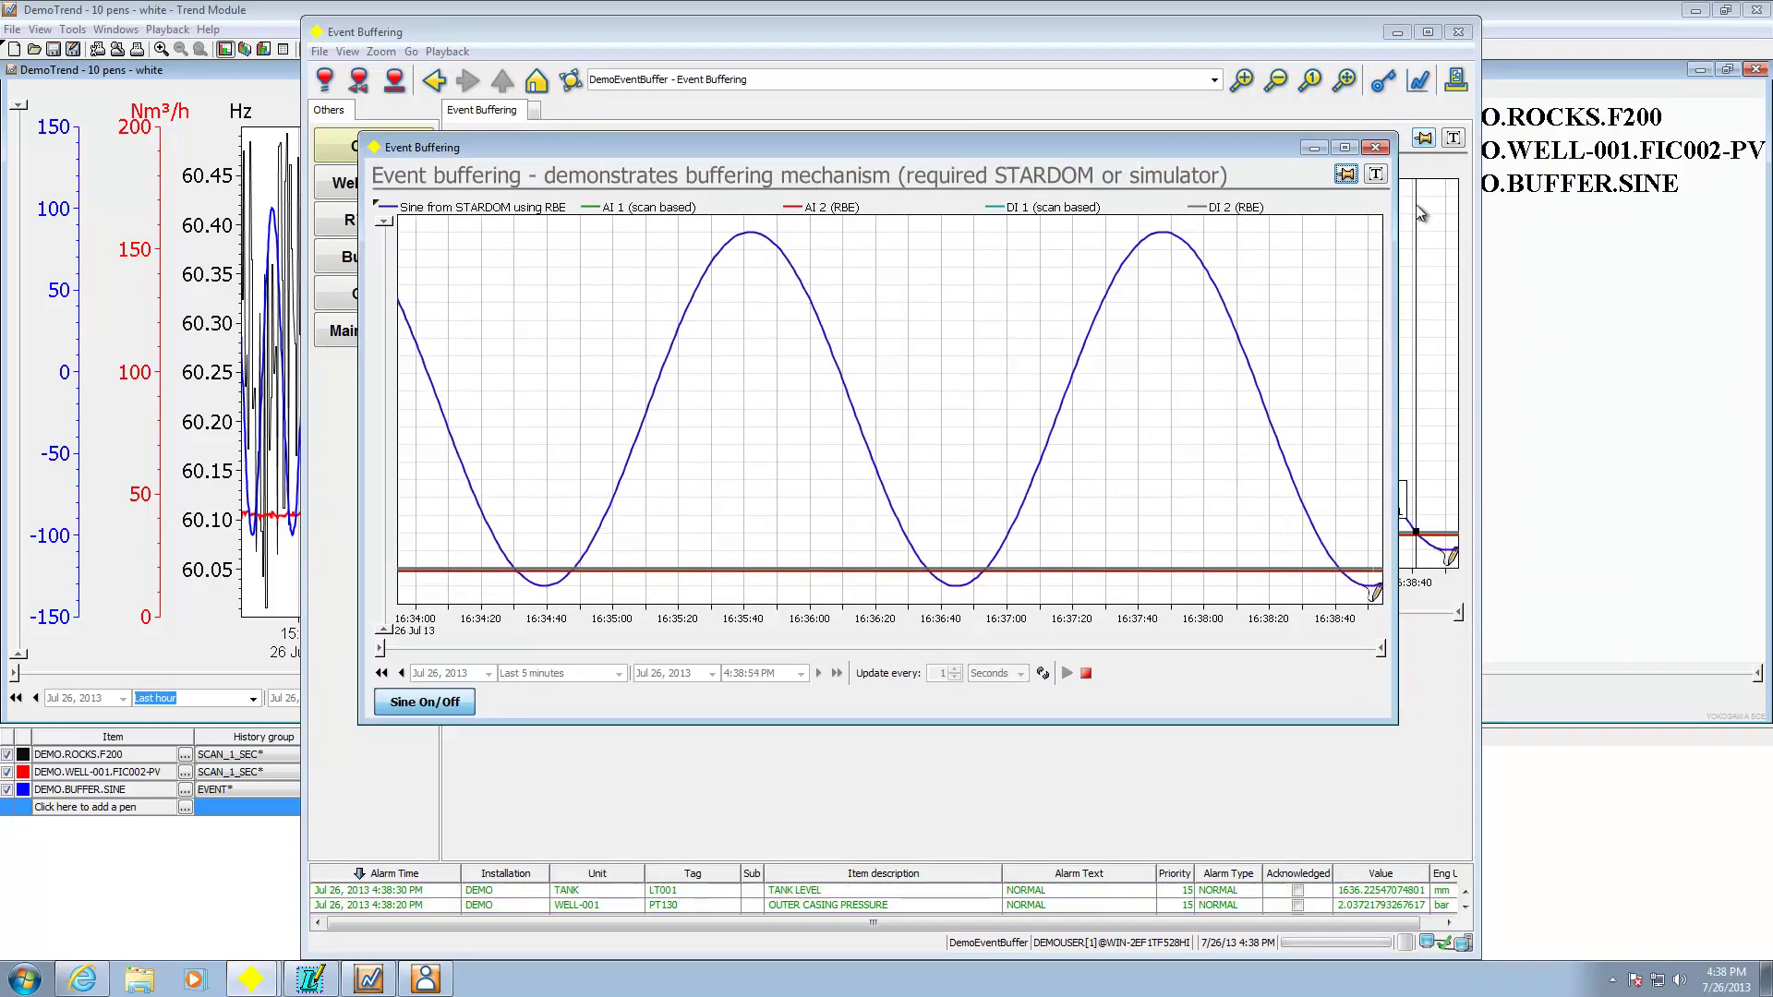
{"action": "left_click", "coordinate": [1374, 173]}
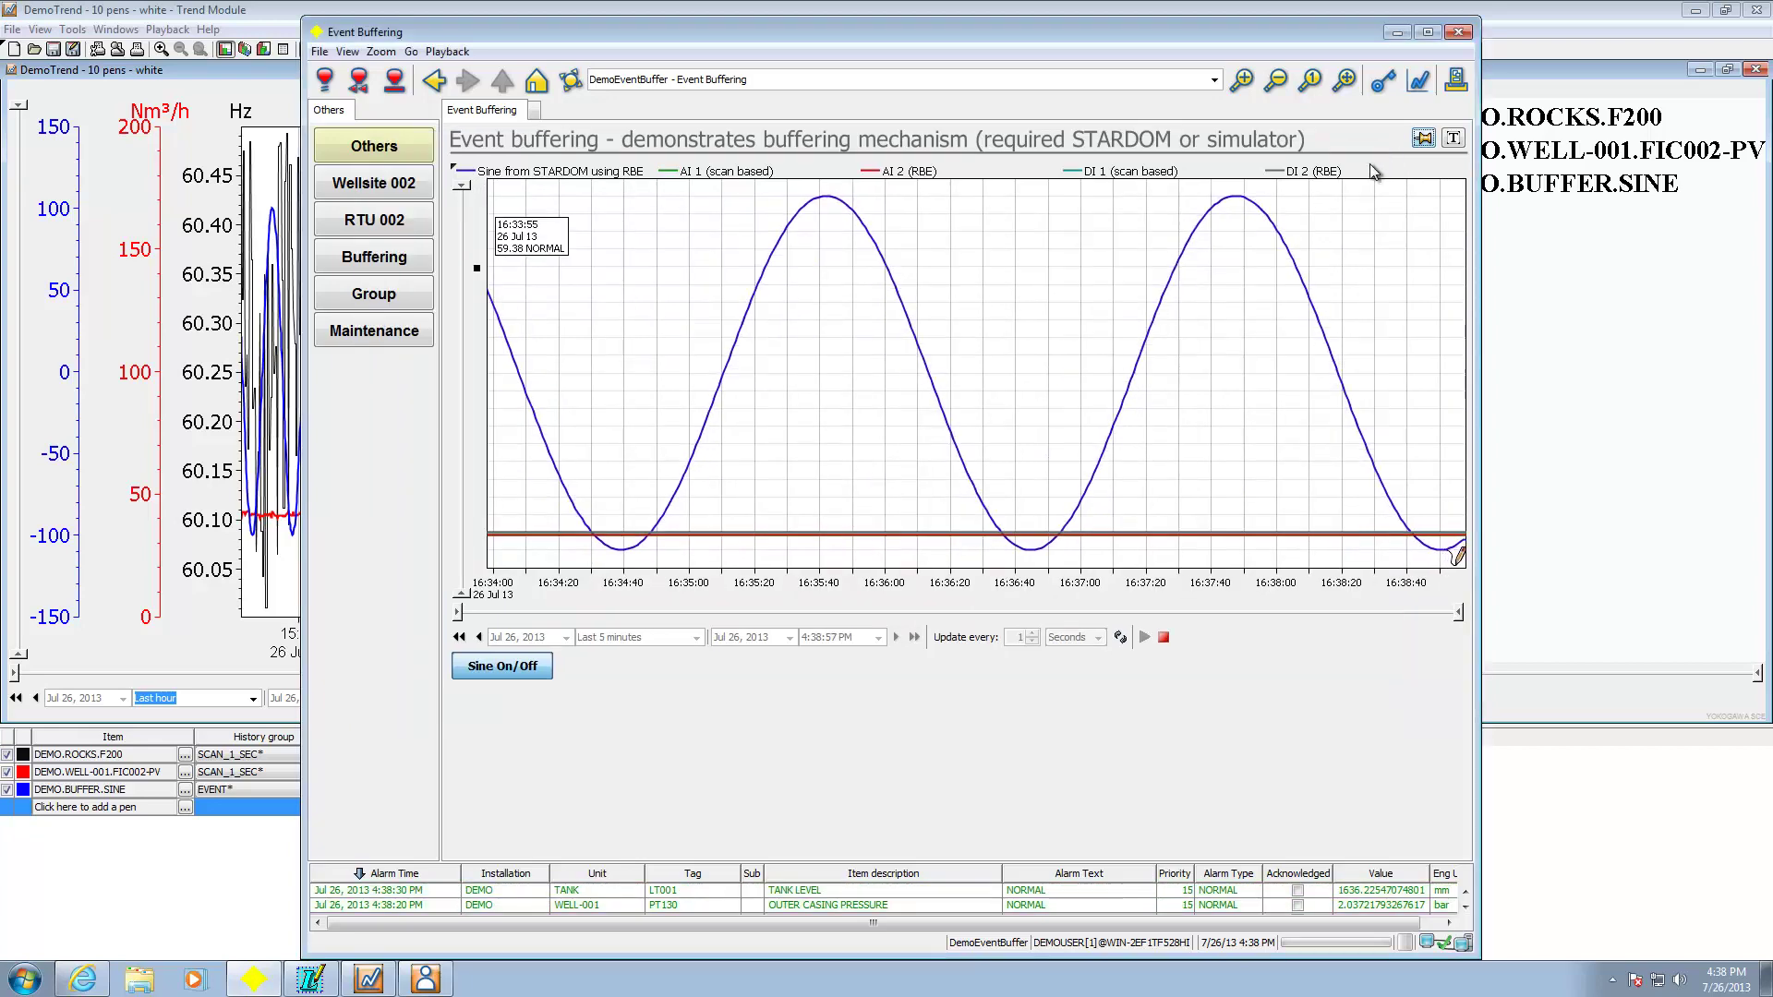
Minimize the Operator Interface and drag the vertical and time sliders, refreshing the end to 4:39:23 PM.
{"action": "left_click", "coordinate": [1397, 31]}
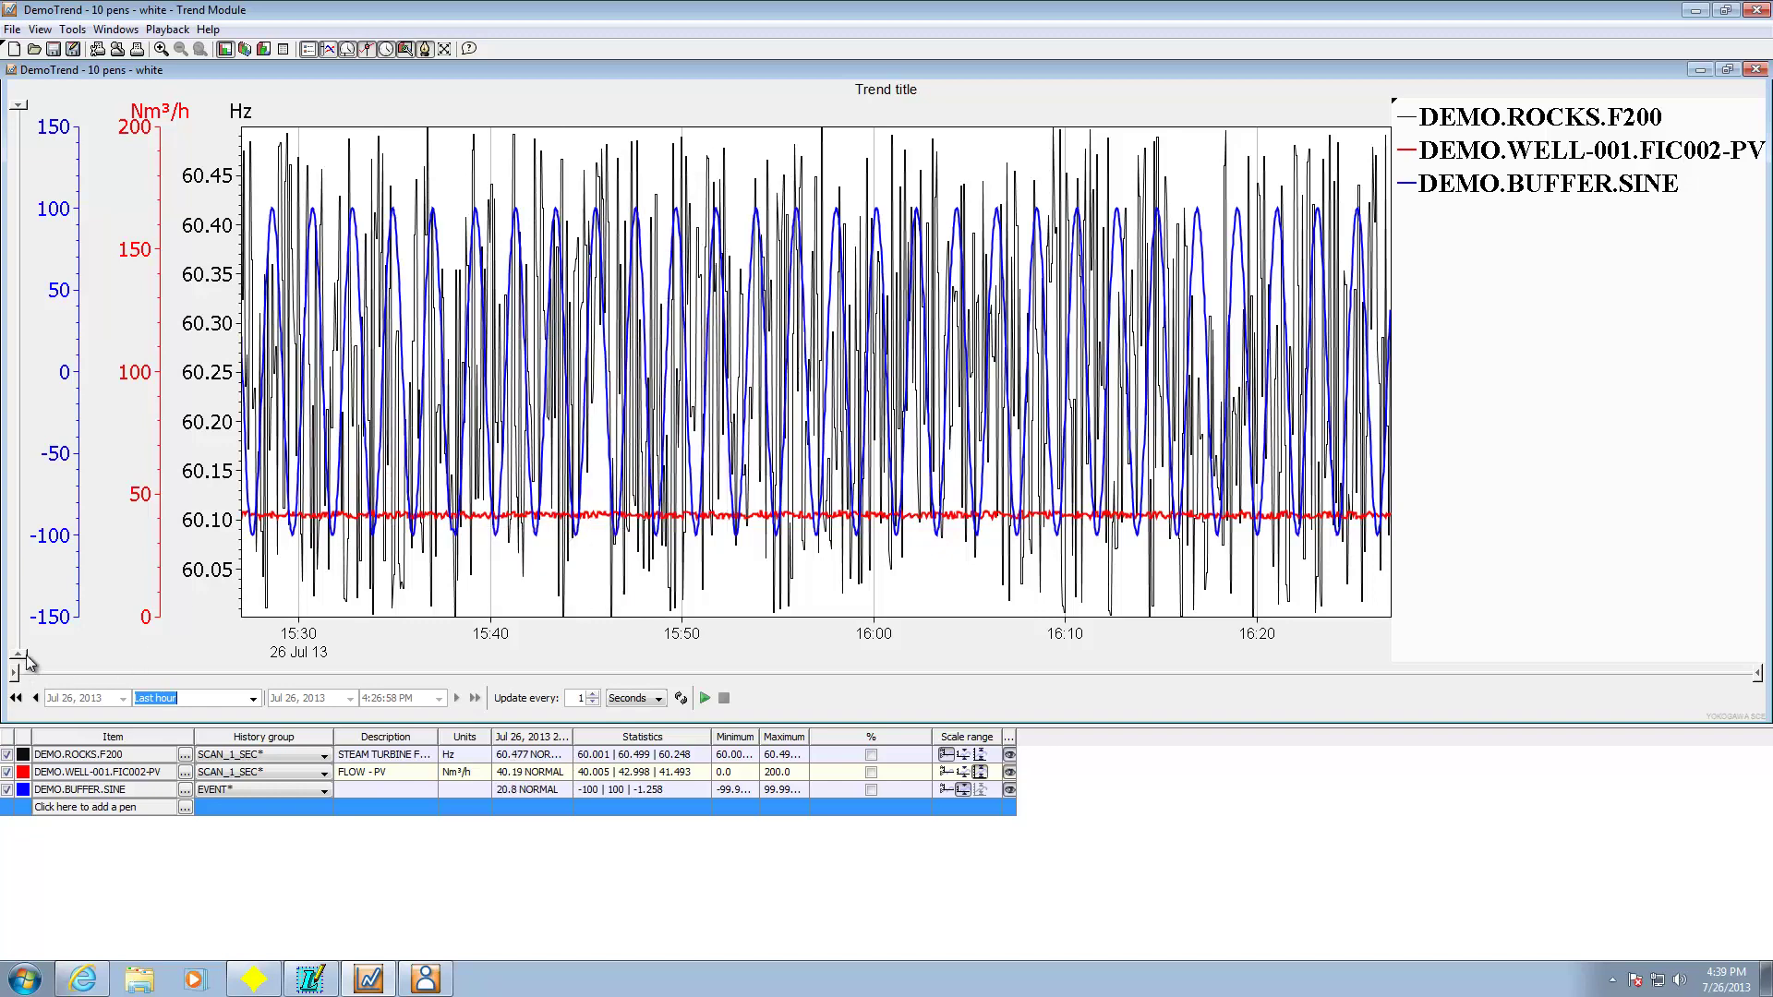
{"action": "mouse_move", "coordinate": [25, 659]}
{"action": "left_mouse_down"}
{"action": "mouse_move", "coordinate": [39, 547]}
{"action": "mouse_move", "coordinate": [20, 564]}
{"action": "mouse_move", "coordinate": [19, 659]}
{"action": "left_mouse_up"}
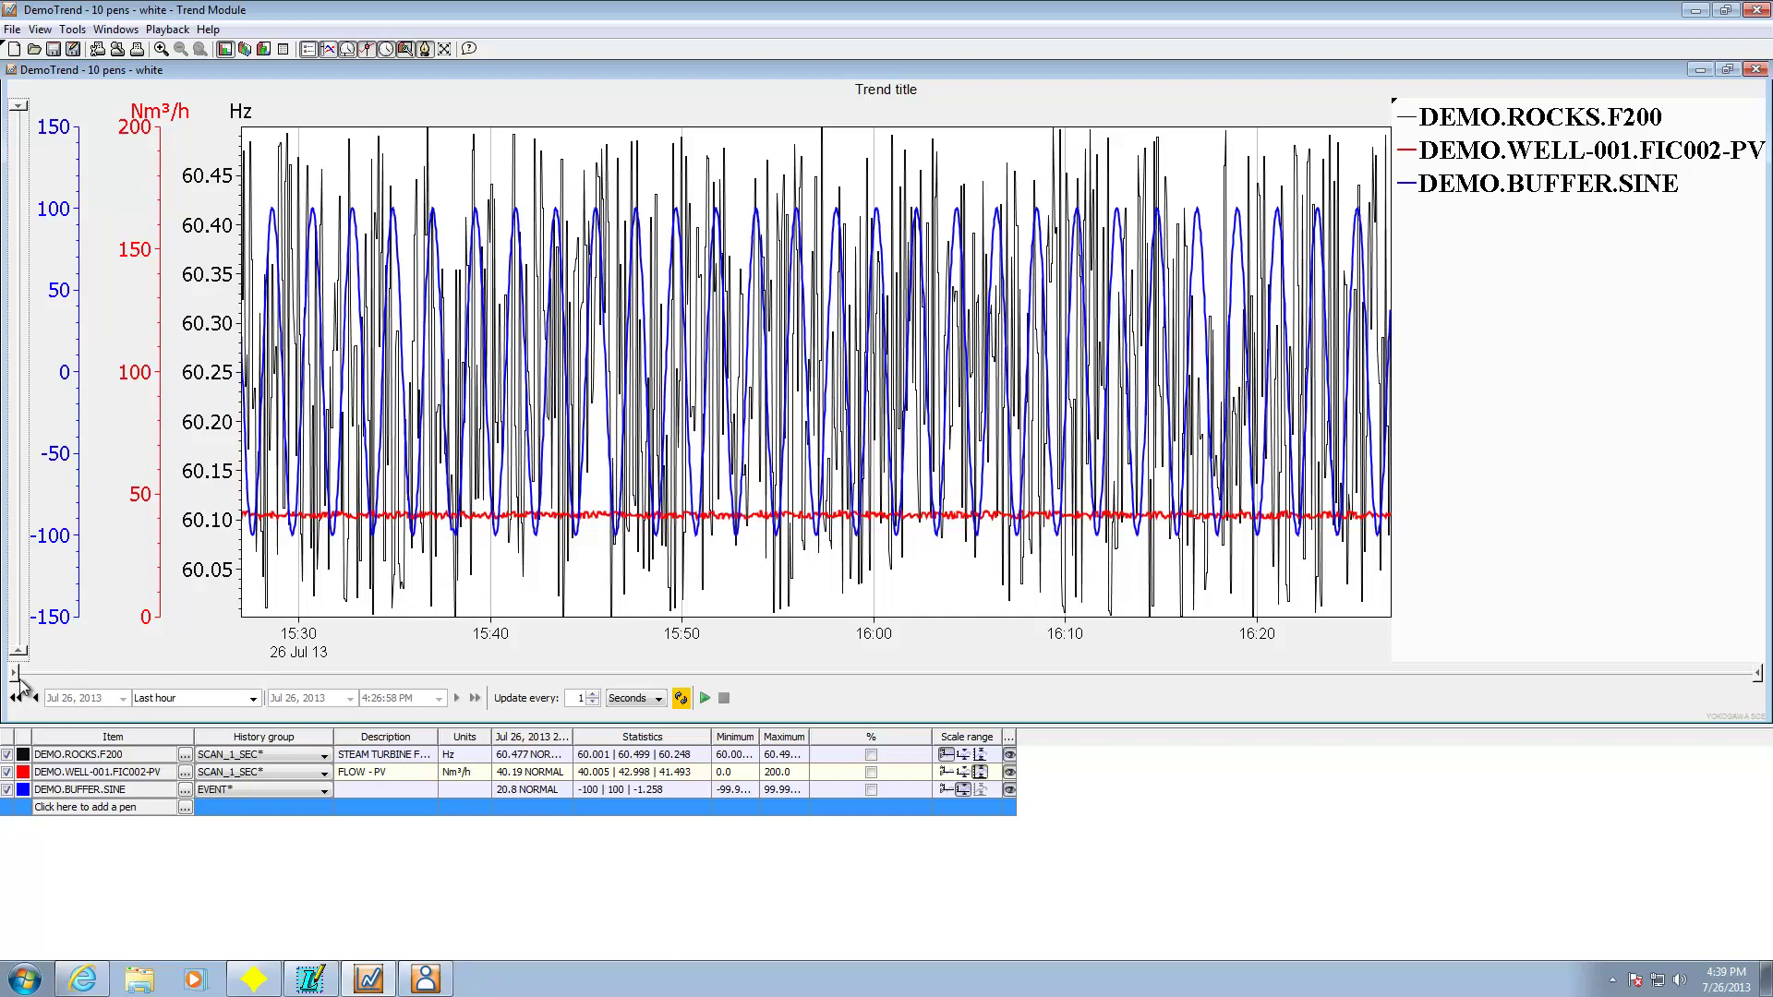
{"action": "mouse_move", "coordinate": [21, 686]}
{"action": "left_mouse_down"}
{"action": "mouse_move", "coordinate": [226, 679]}
{"action": "mouse_move", "coordinate": [11, 683]}
{"action": "left_mouse_up"}
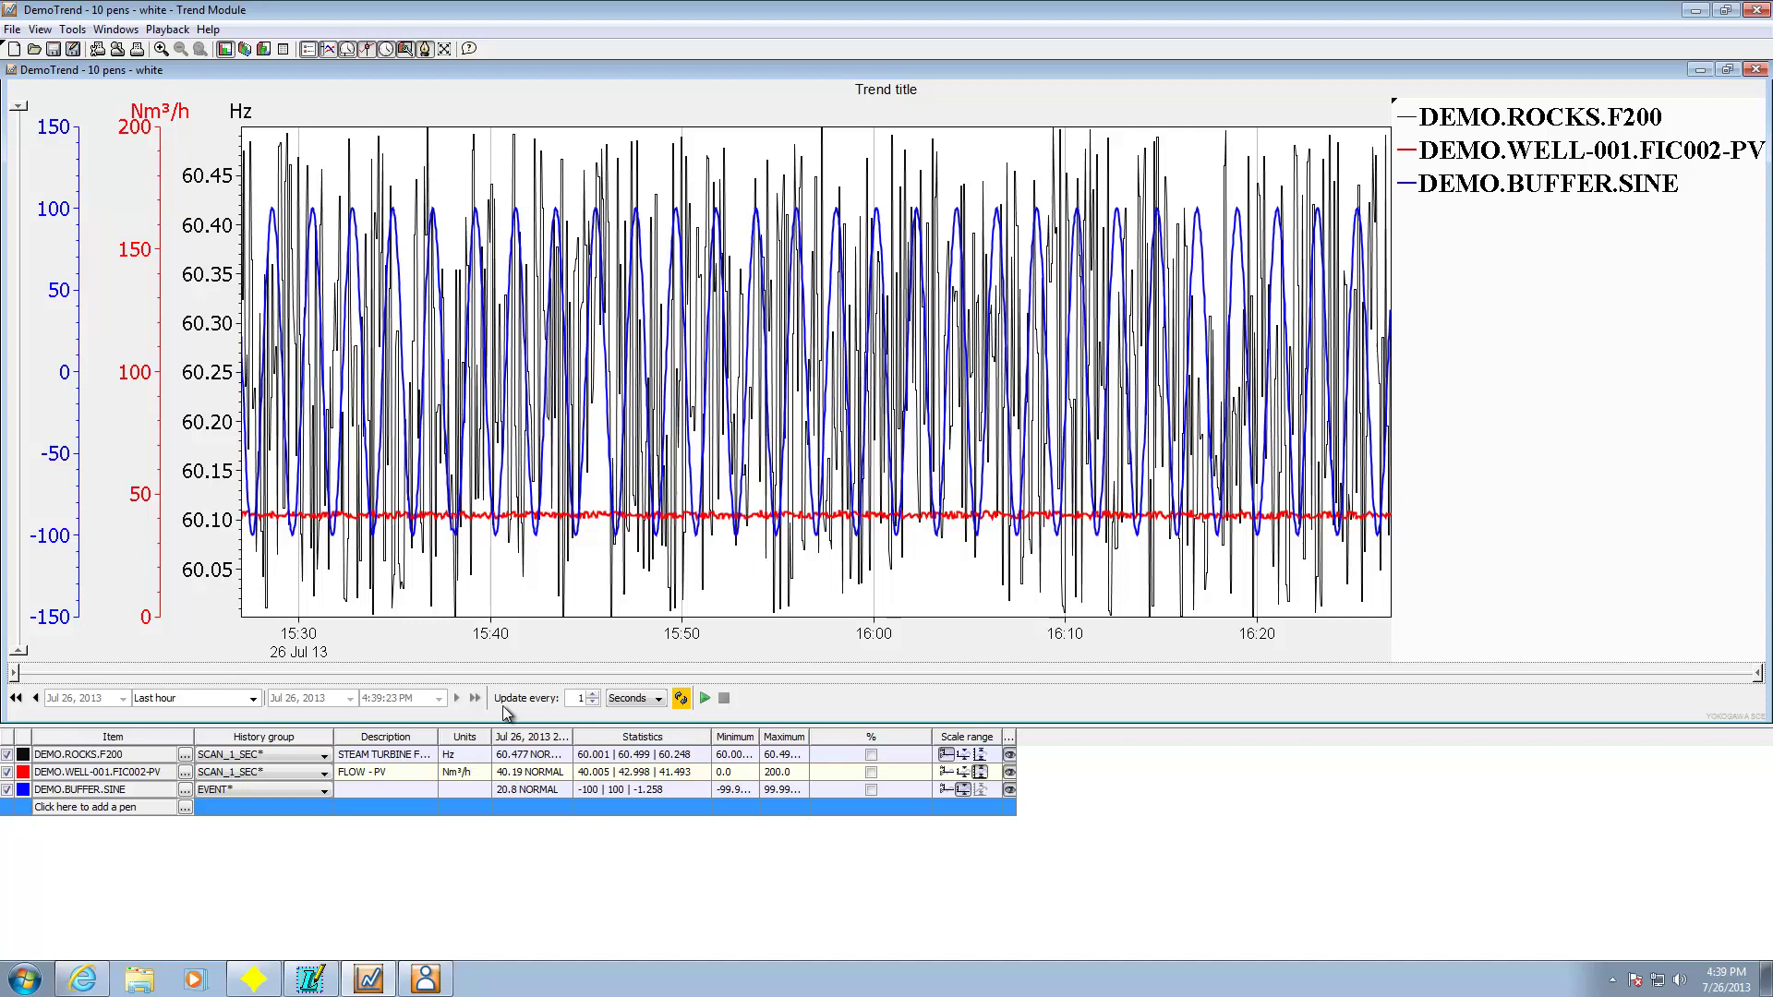
Switch the trend range to Last day and update the chart.
{"action": "left_click", "coordinate": [253, 698]}
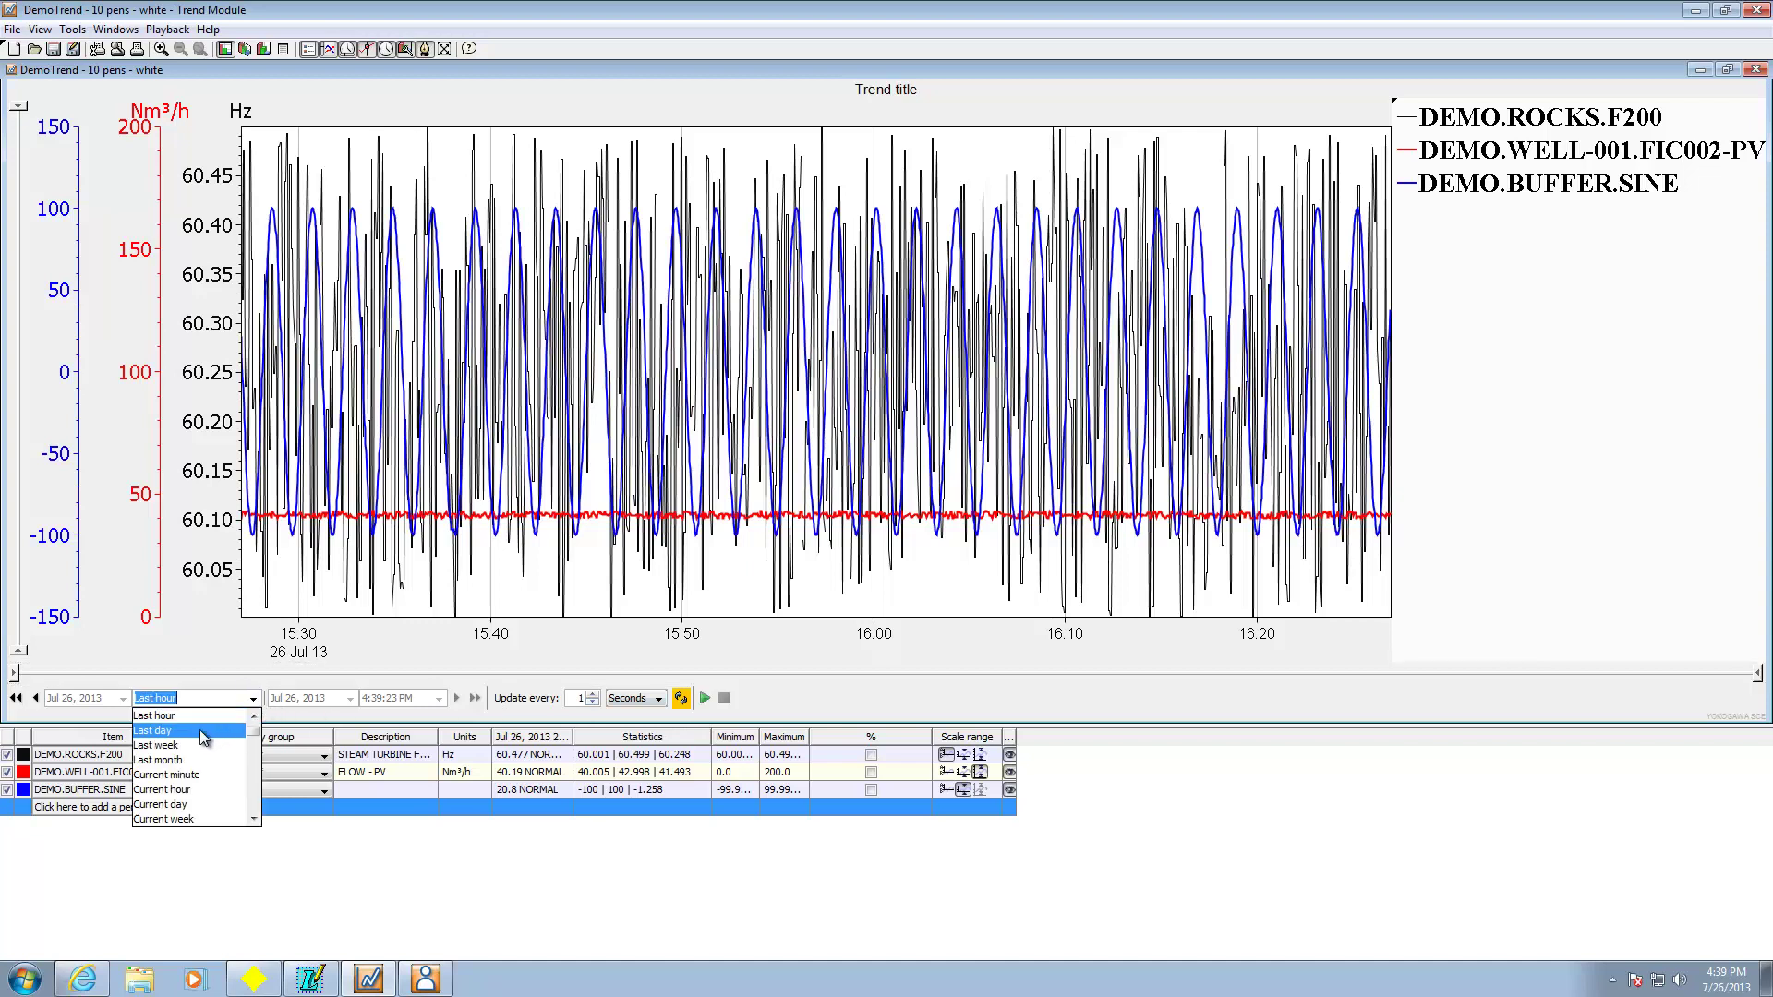
{"action": "left_click", "coordinate": [203, 732]}
{"action": "left_click", "coordinate": [681, 700]}
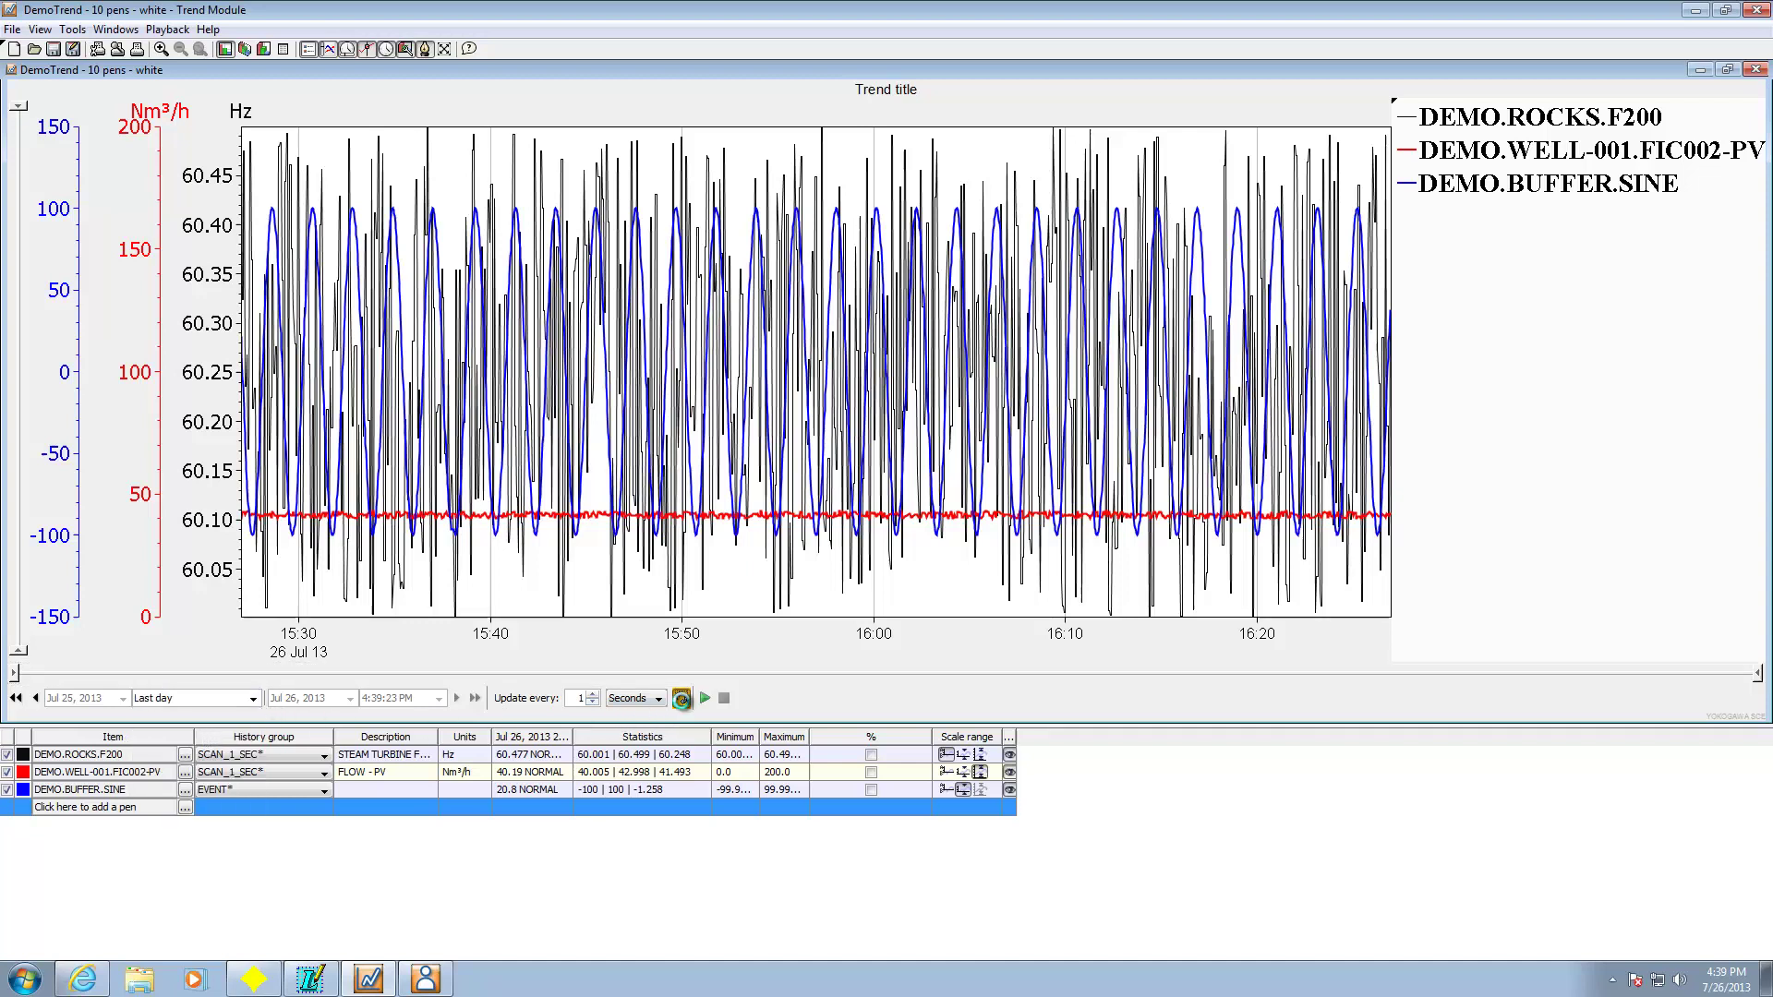
{"action": "left_click", "coordinate": [681, 699]}
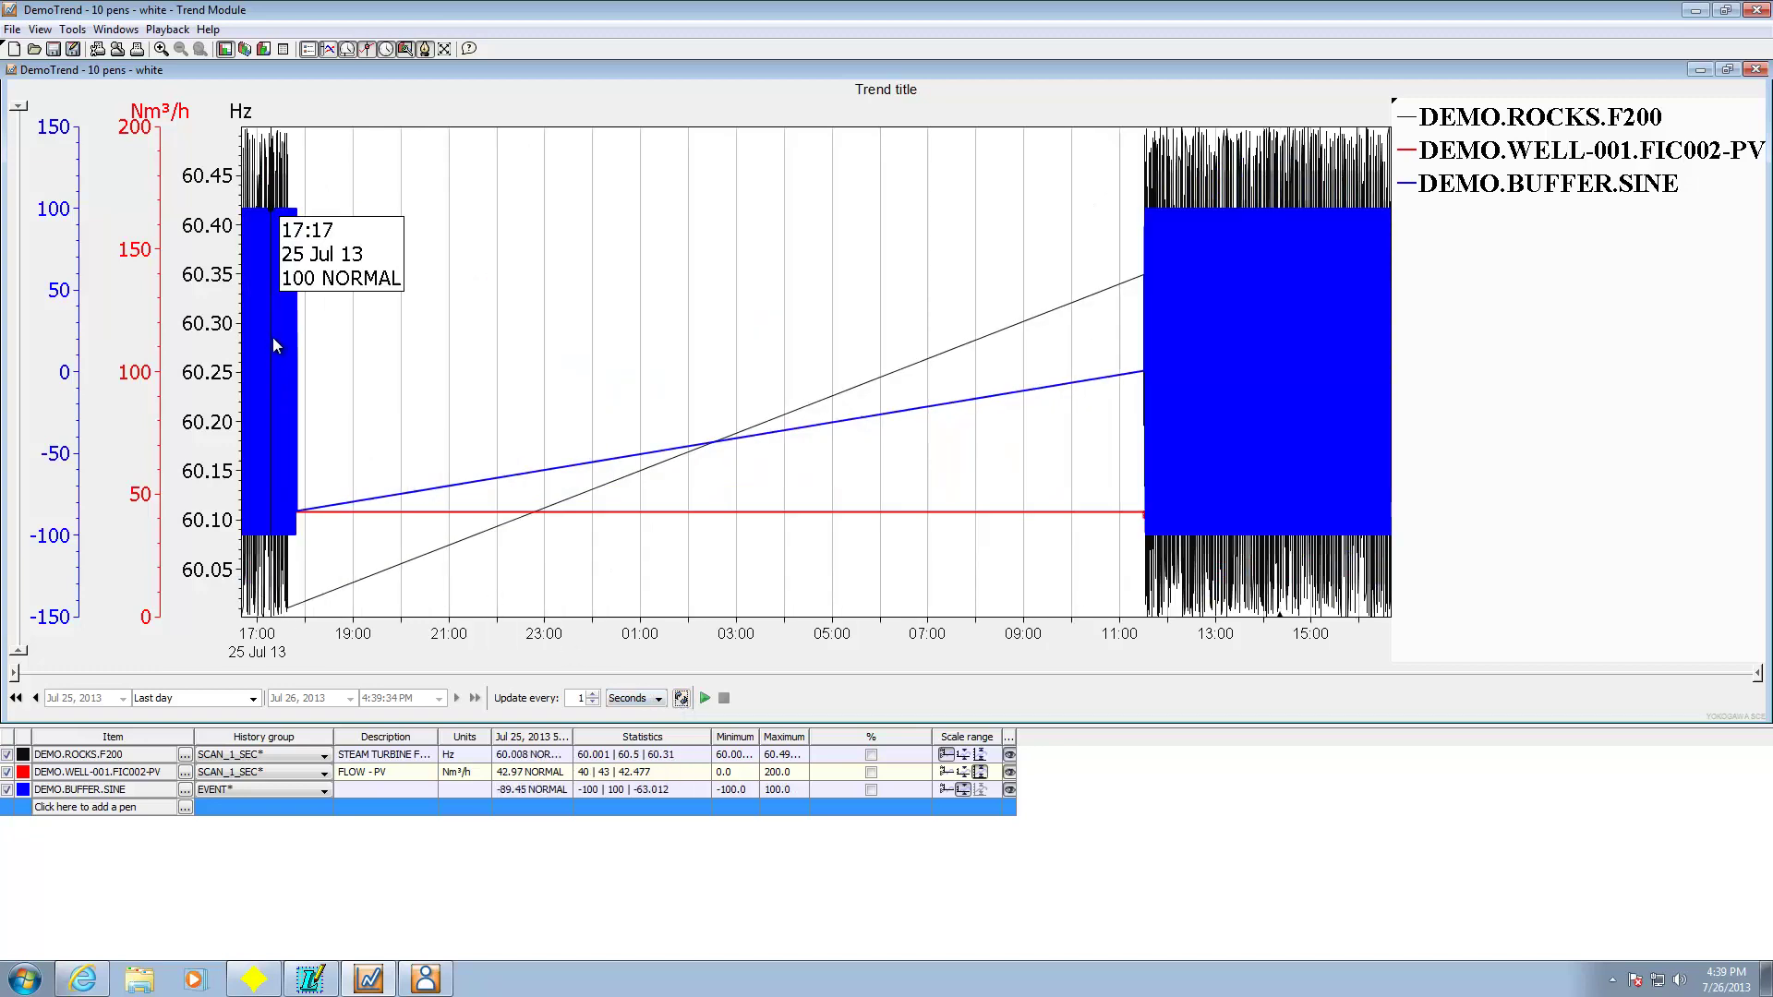
Return to Last hour, run live updating briefly, stop it, and update to 4:39:57 PM.
{"action": "mouse_move", "coordinate": [250, 347]}
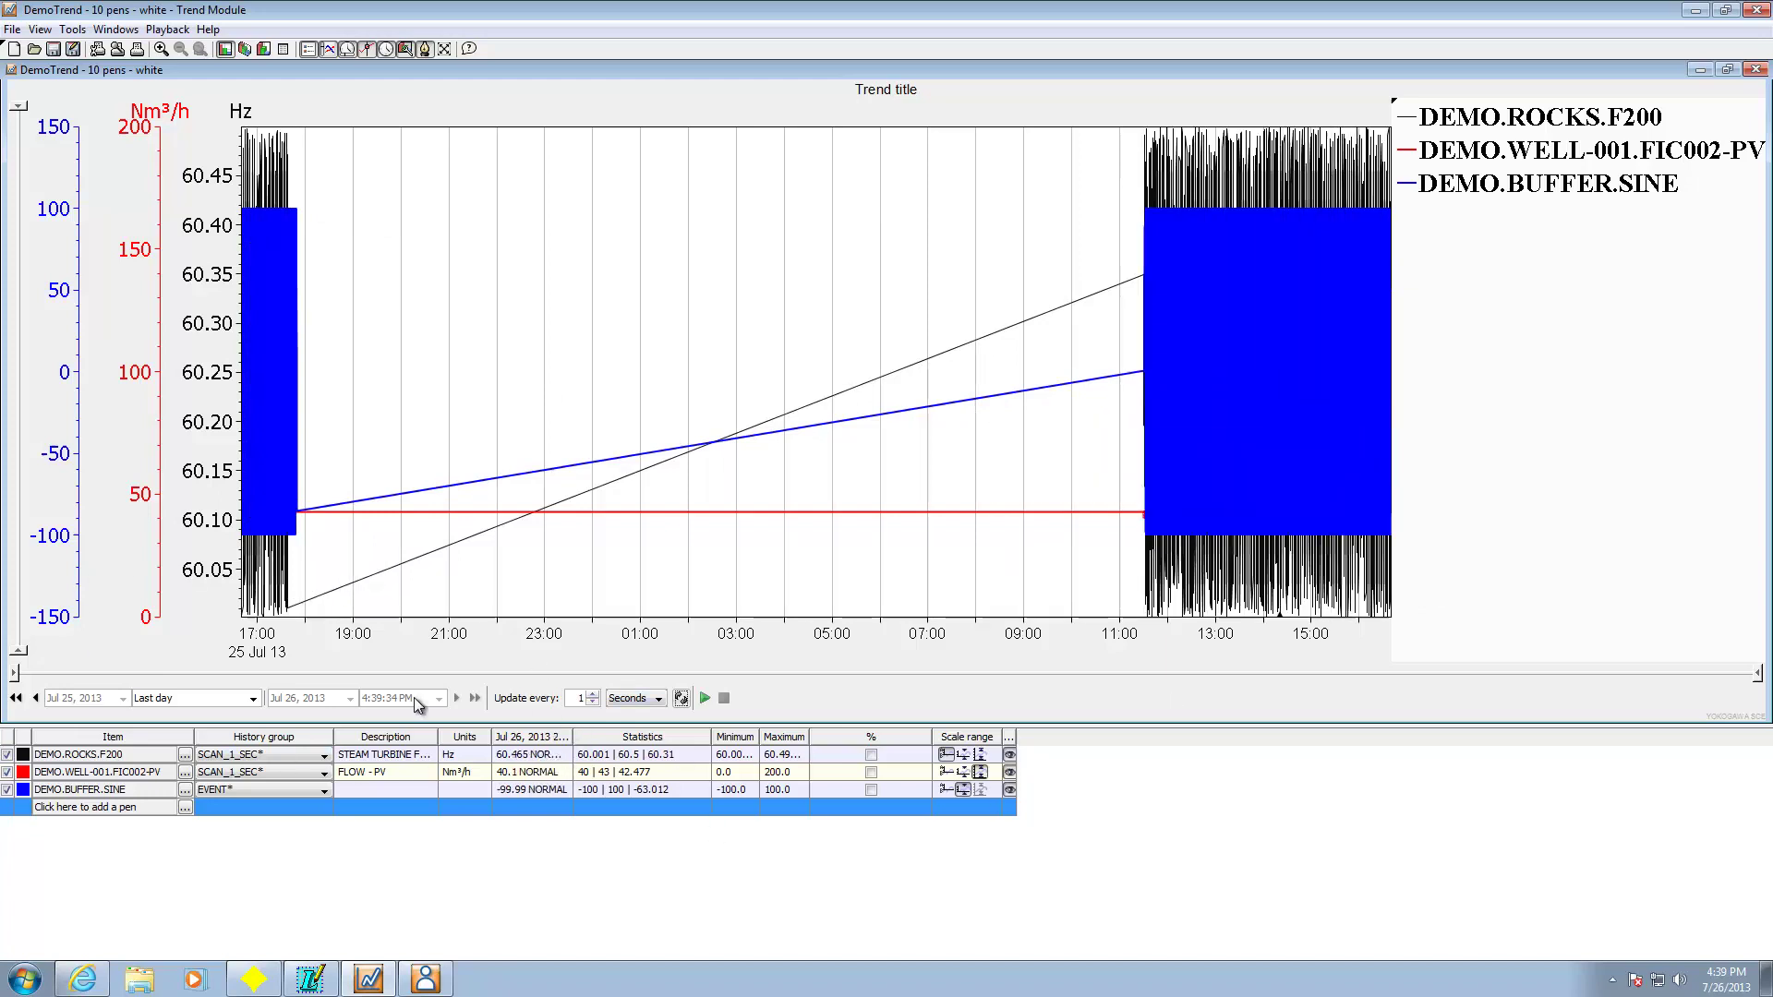
{"action": "left_click", "coordinate": [252, 701]}
{"action": "left_click", "coordinate": [215, 716]}
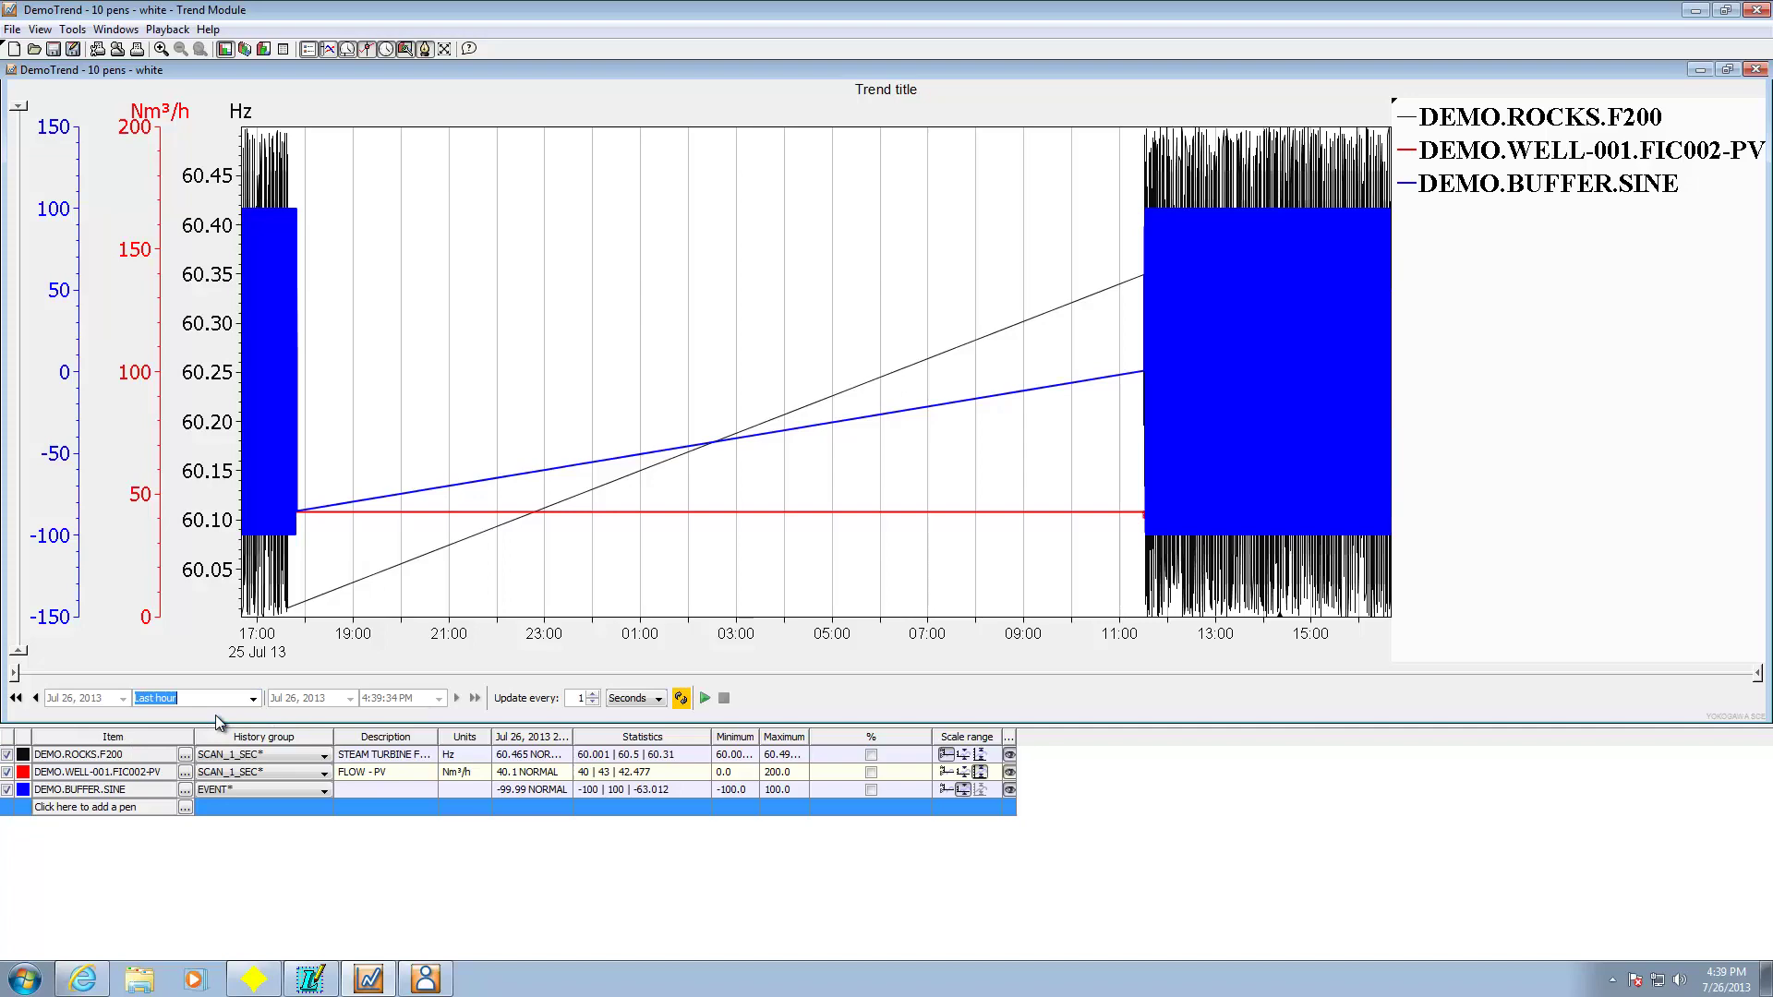
{"action": "left_click", "coordinate": [680, 699]}
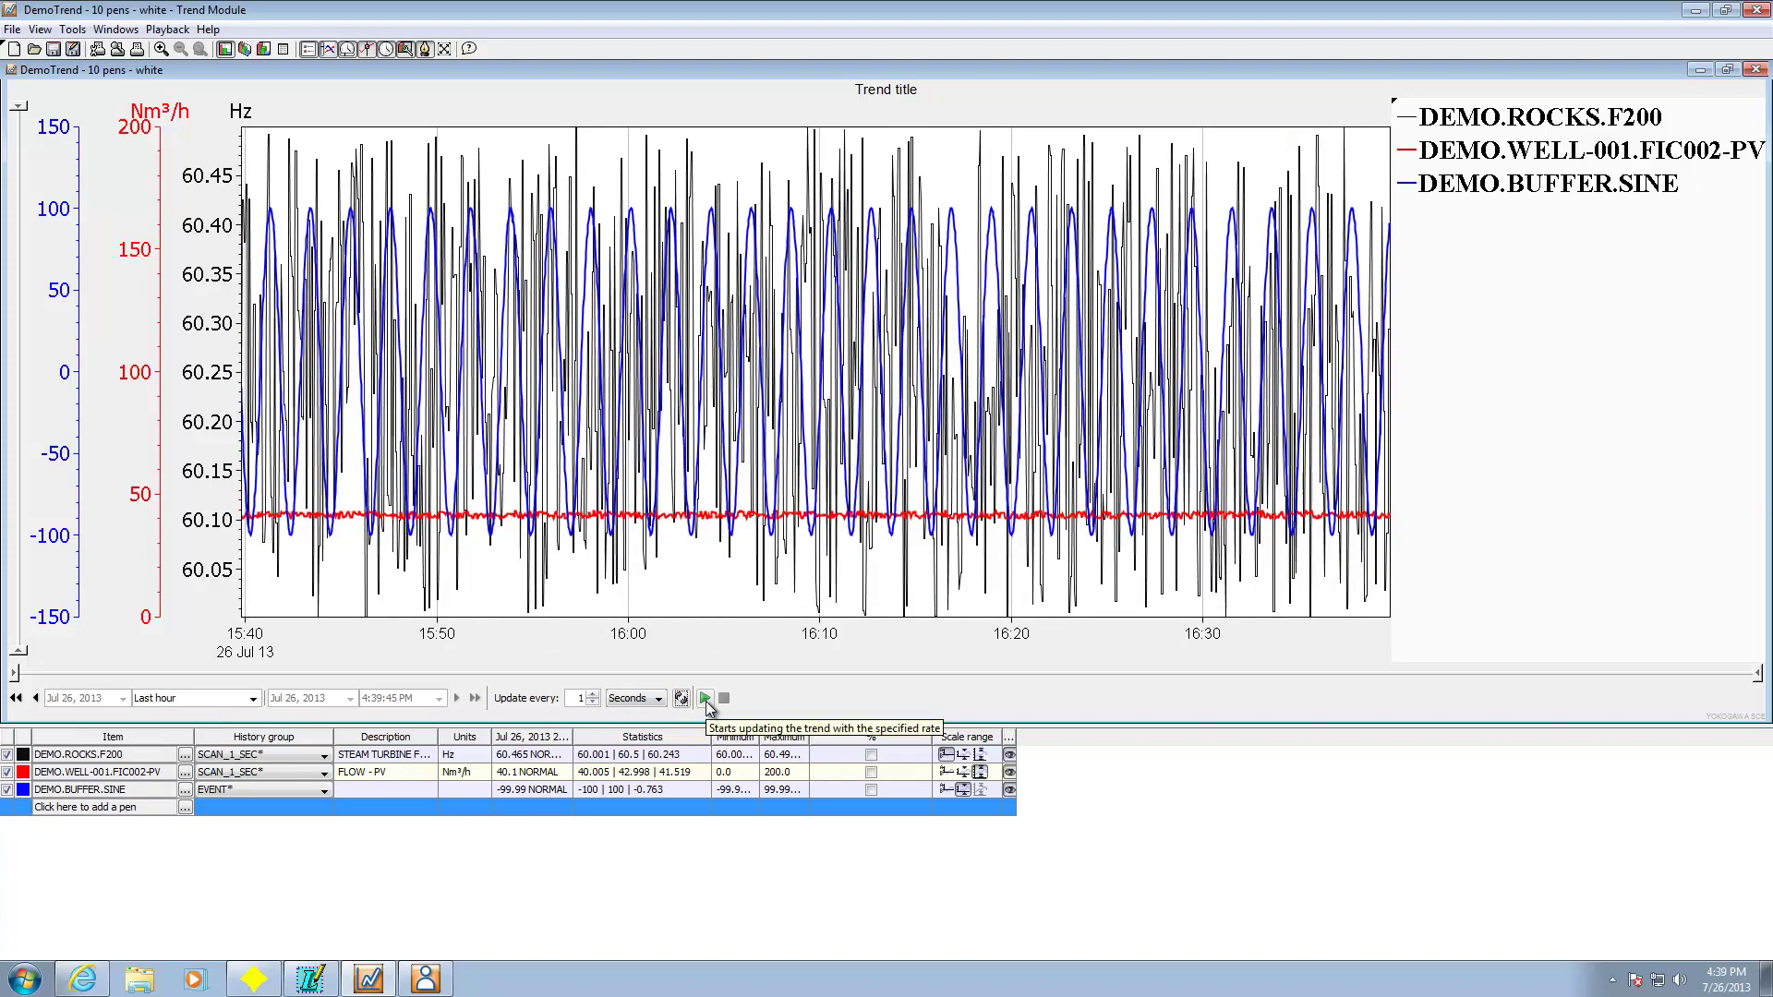
{"action": "left_click", "coordinate": [705, 700]}
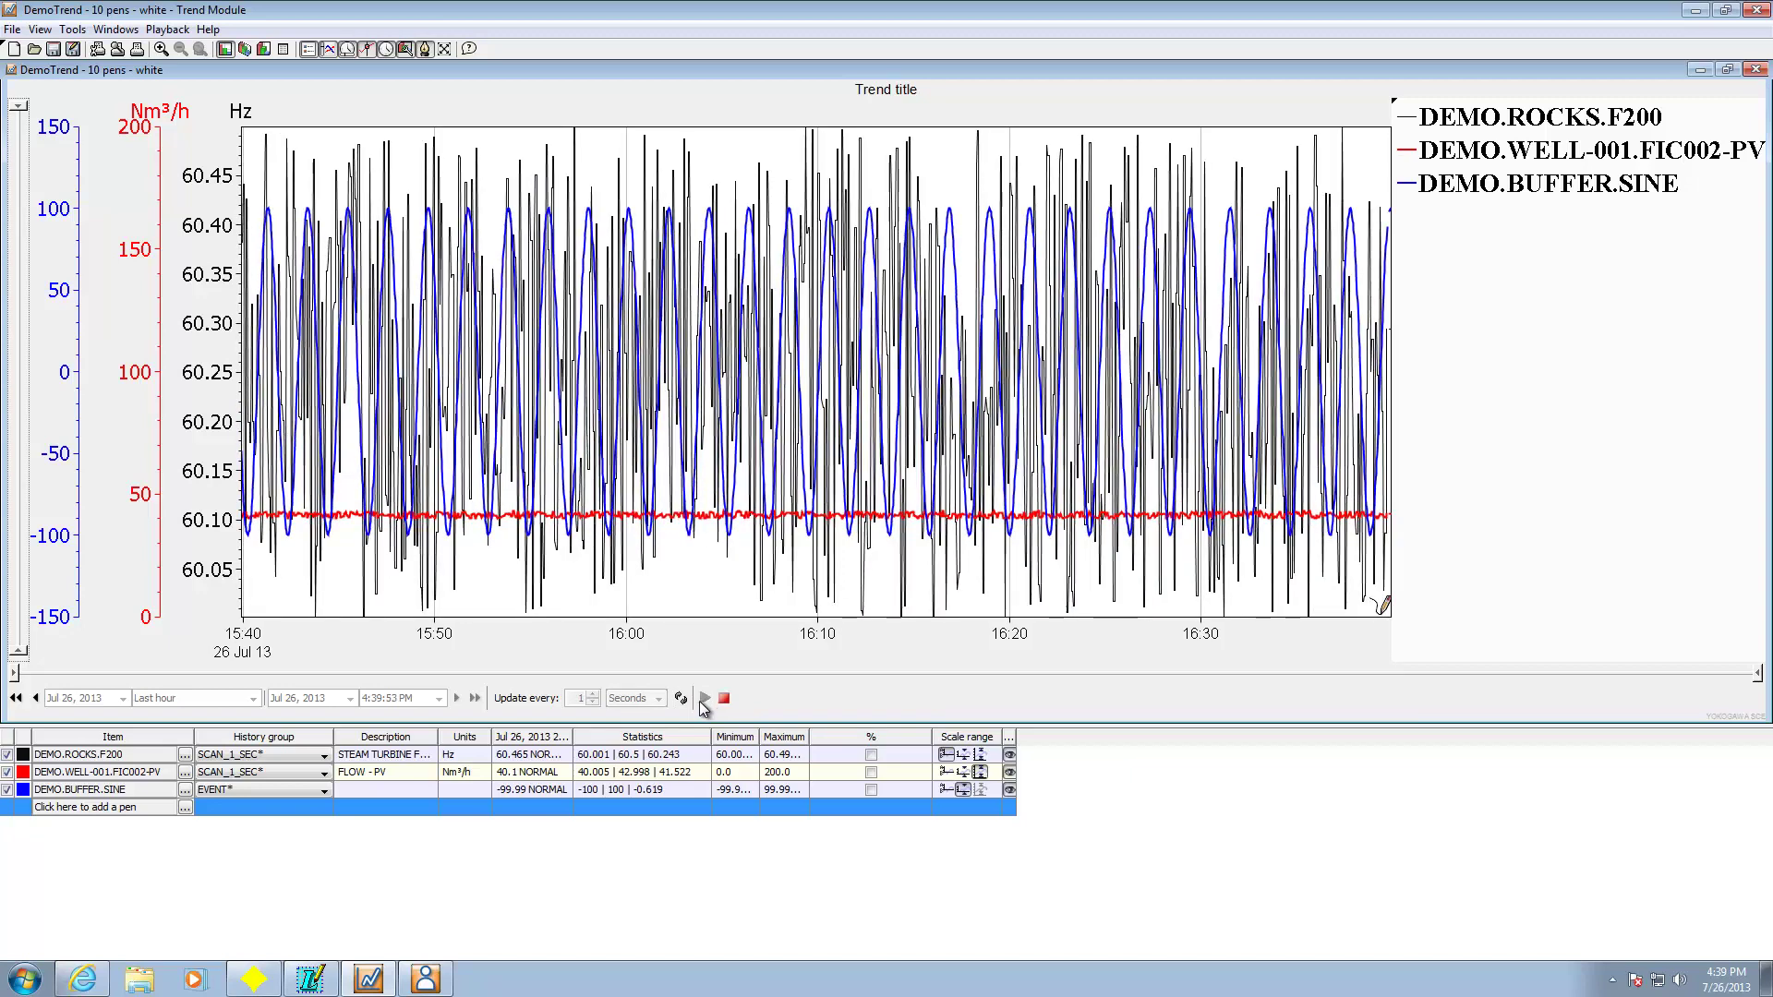
{"action": "left_click", "coordinate": [724, 698]}
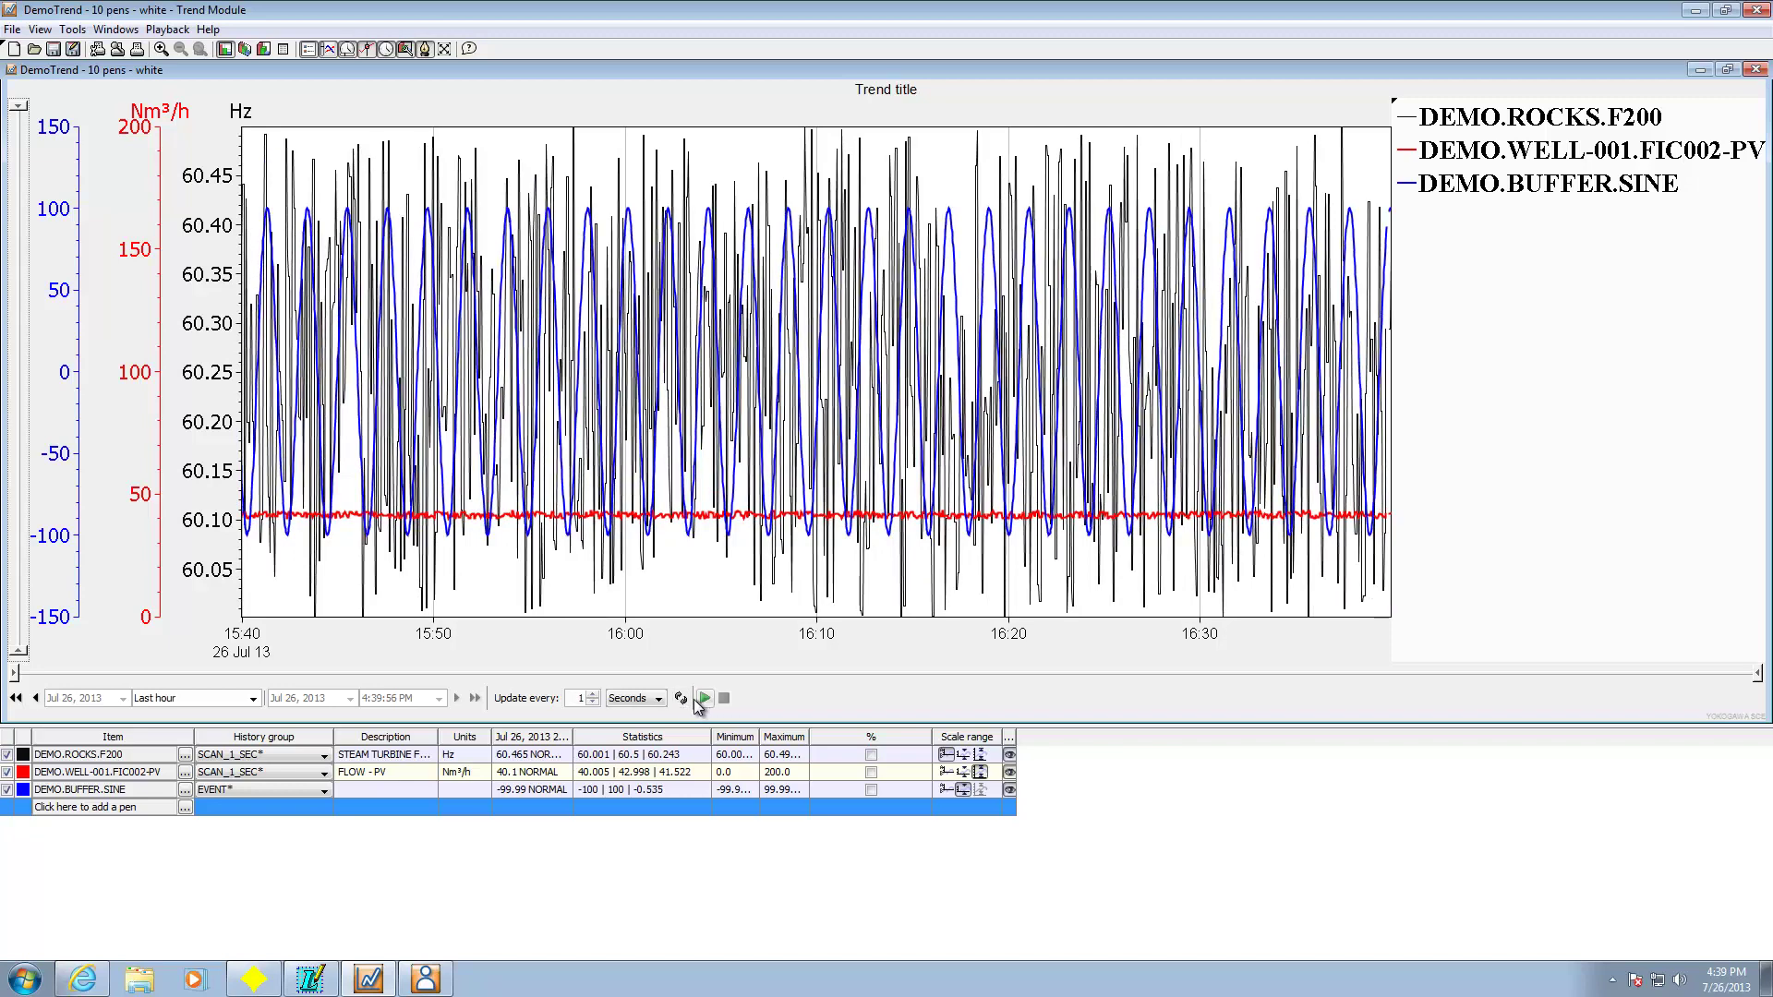
{"action": "left_click", "coordinate": [680, 698]}
{"action": "mouse_move", "coordinate": [1023, 461]}
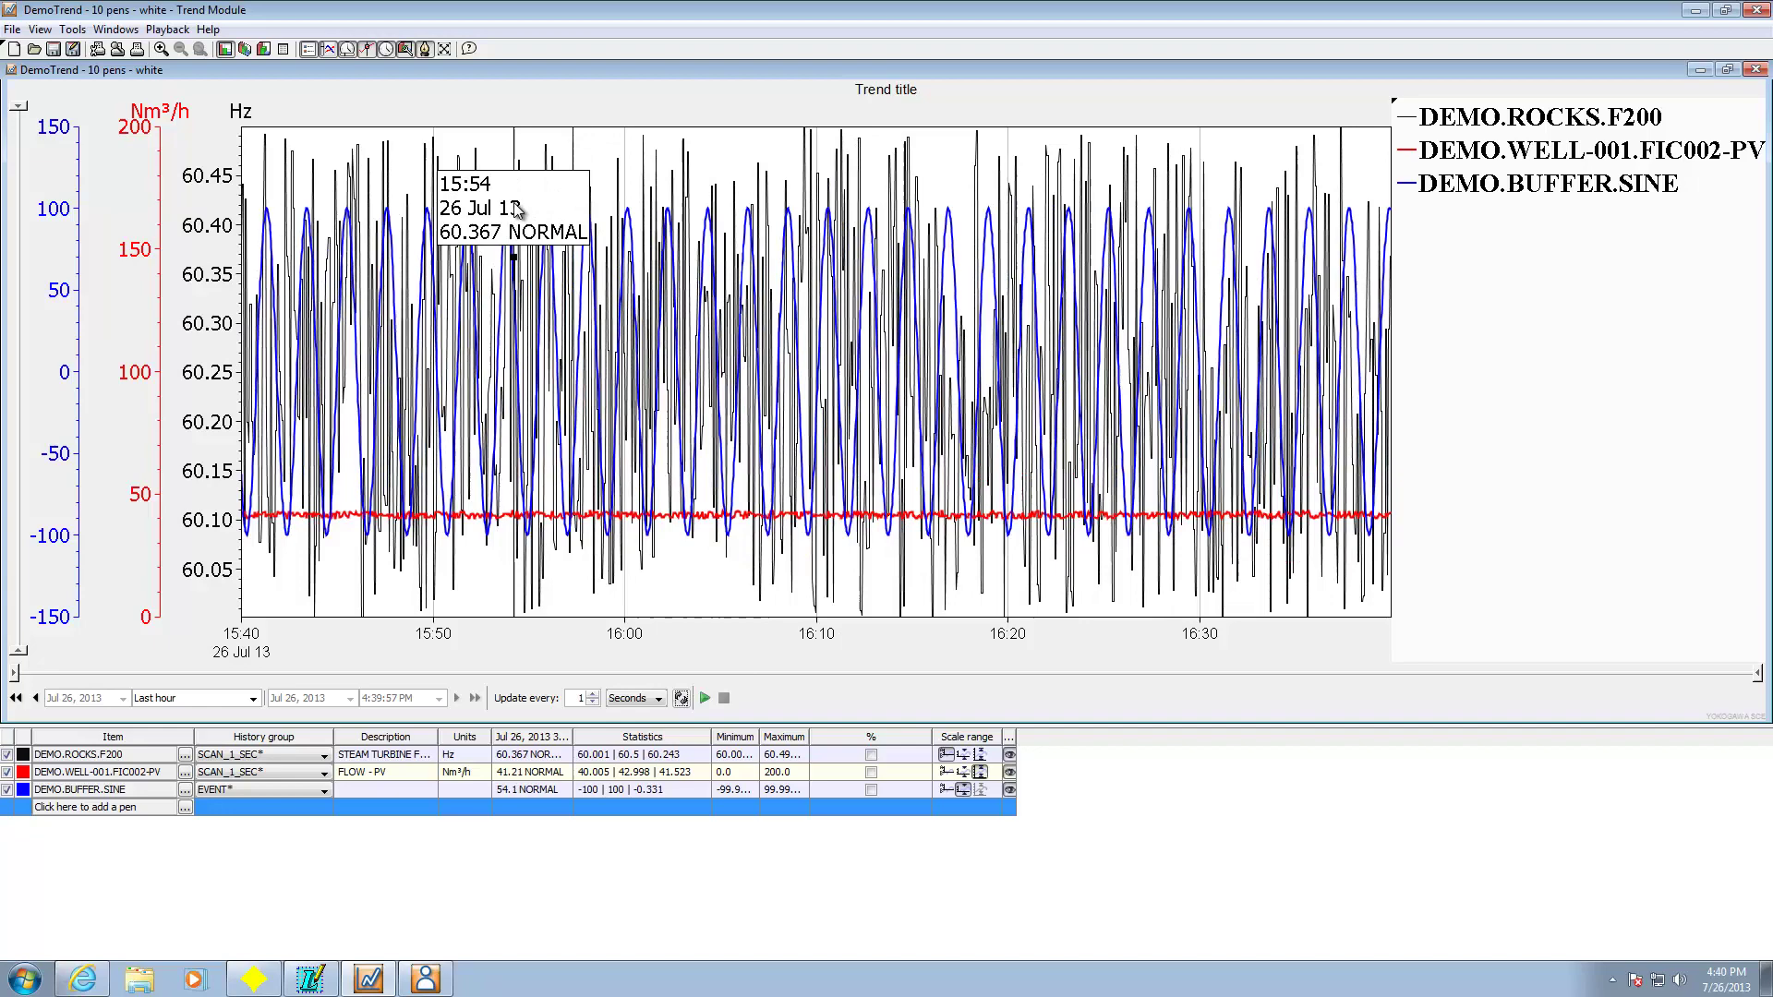
{"action": "left_click_drag", "start_coordinate": [514, 205], "coordinate": [772, 513]}
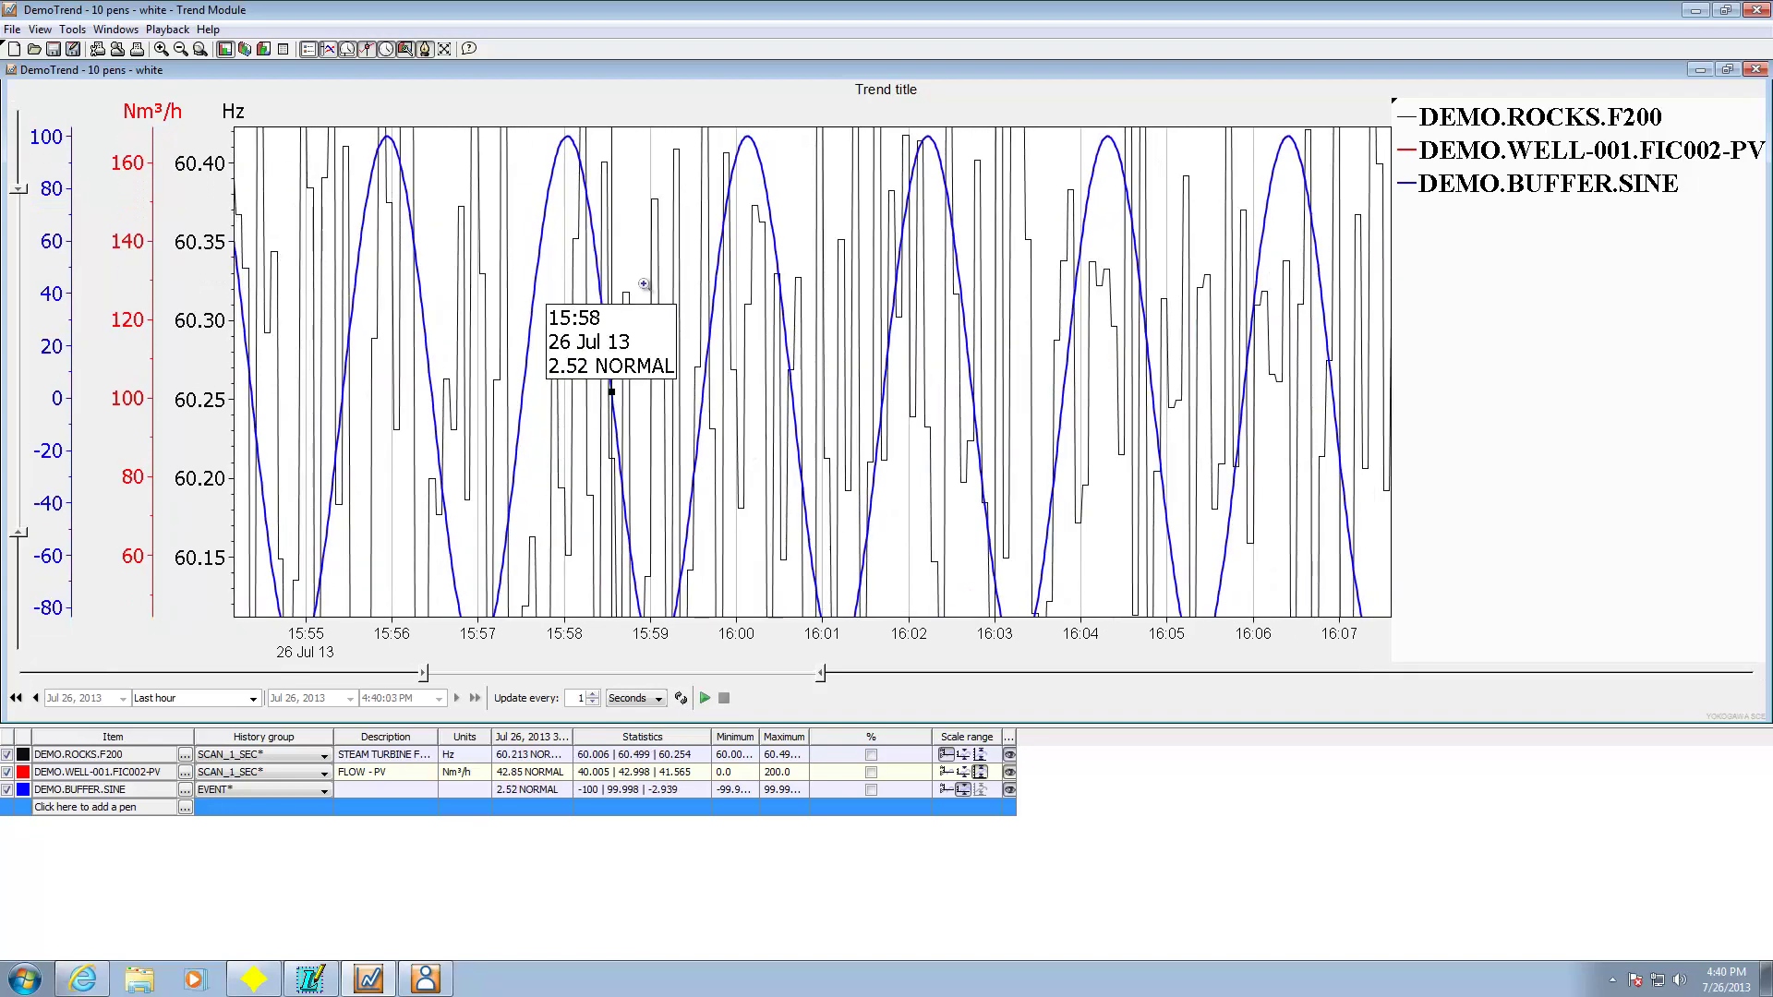
{"action": "left_click_drag", "start_coordinate": [611, 202], "coordinate": [779, 465]}
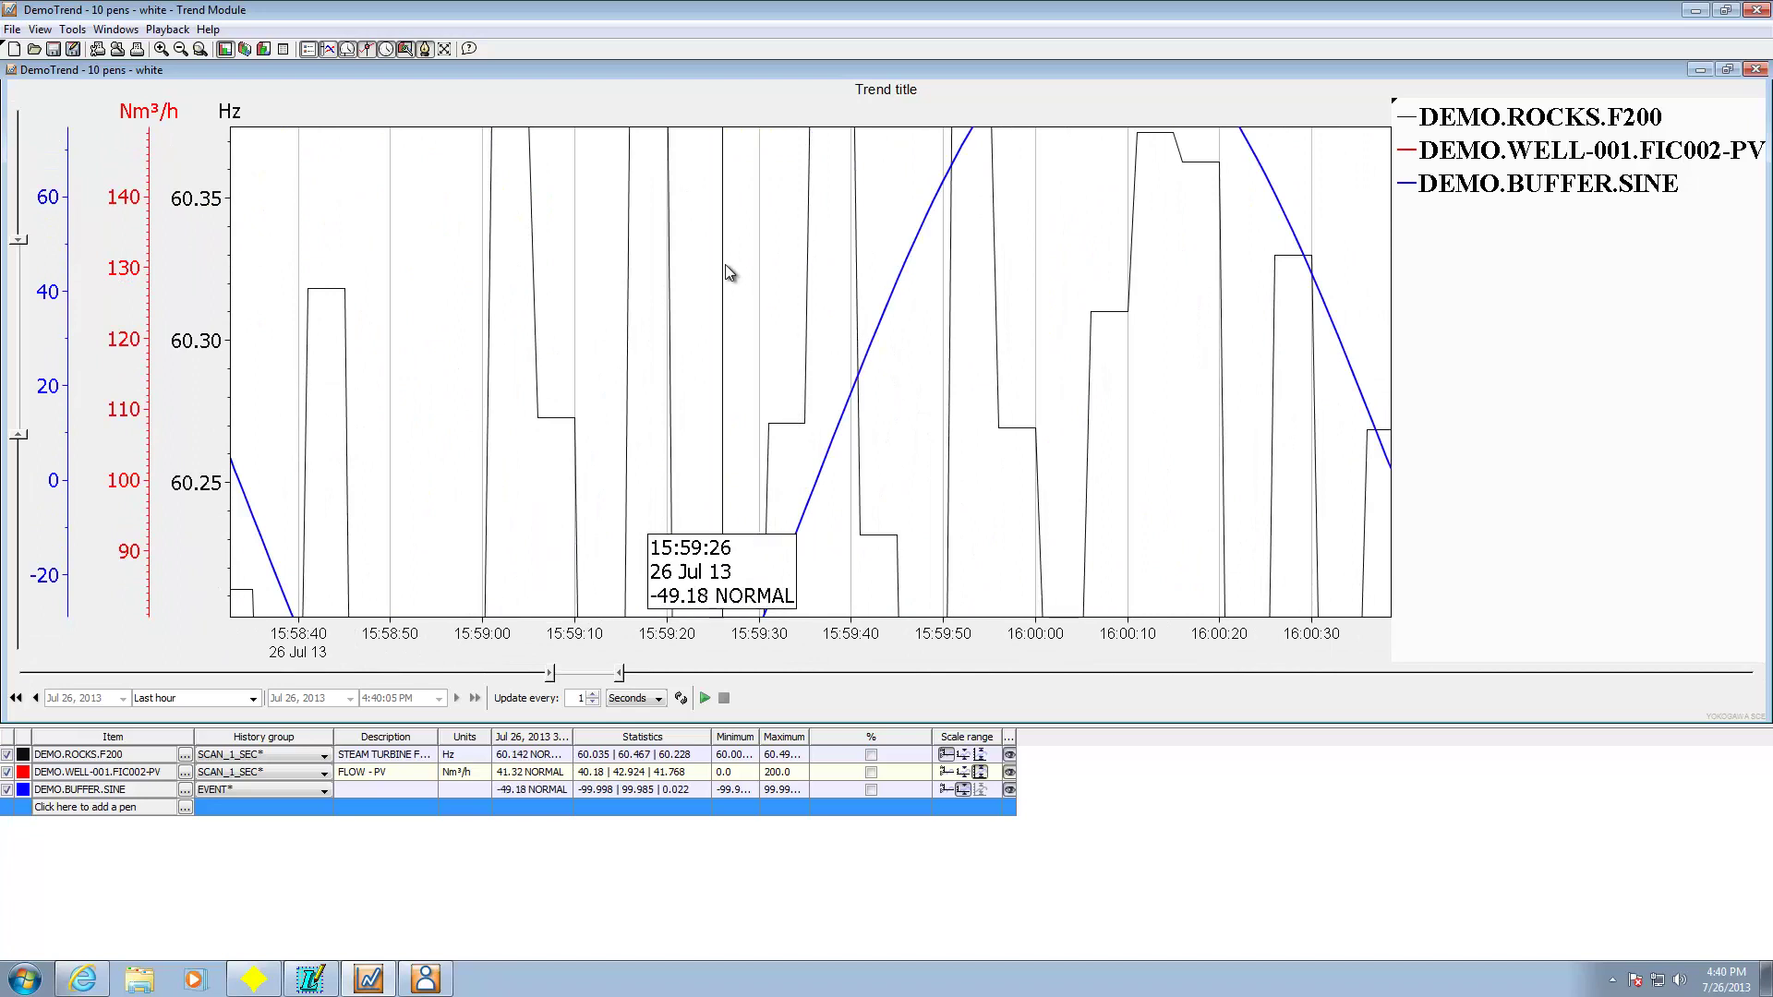
{"action": "right_click", "coordinate": [726, 270]}
{"action": "mouse_move", "coordinate": [915, 297]}
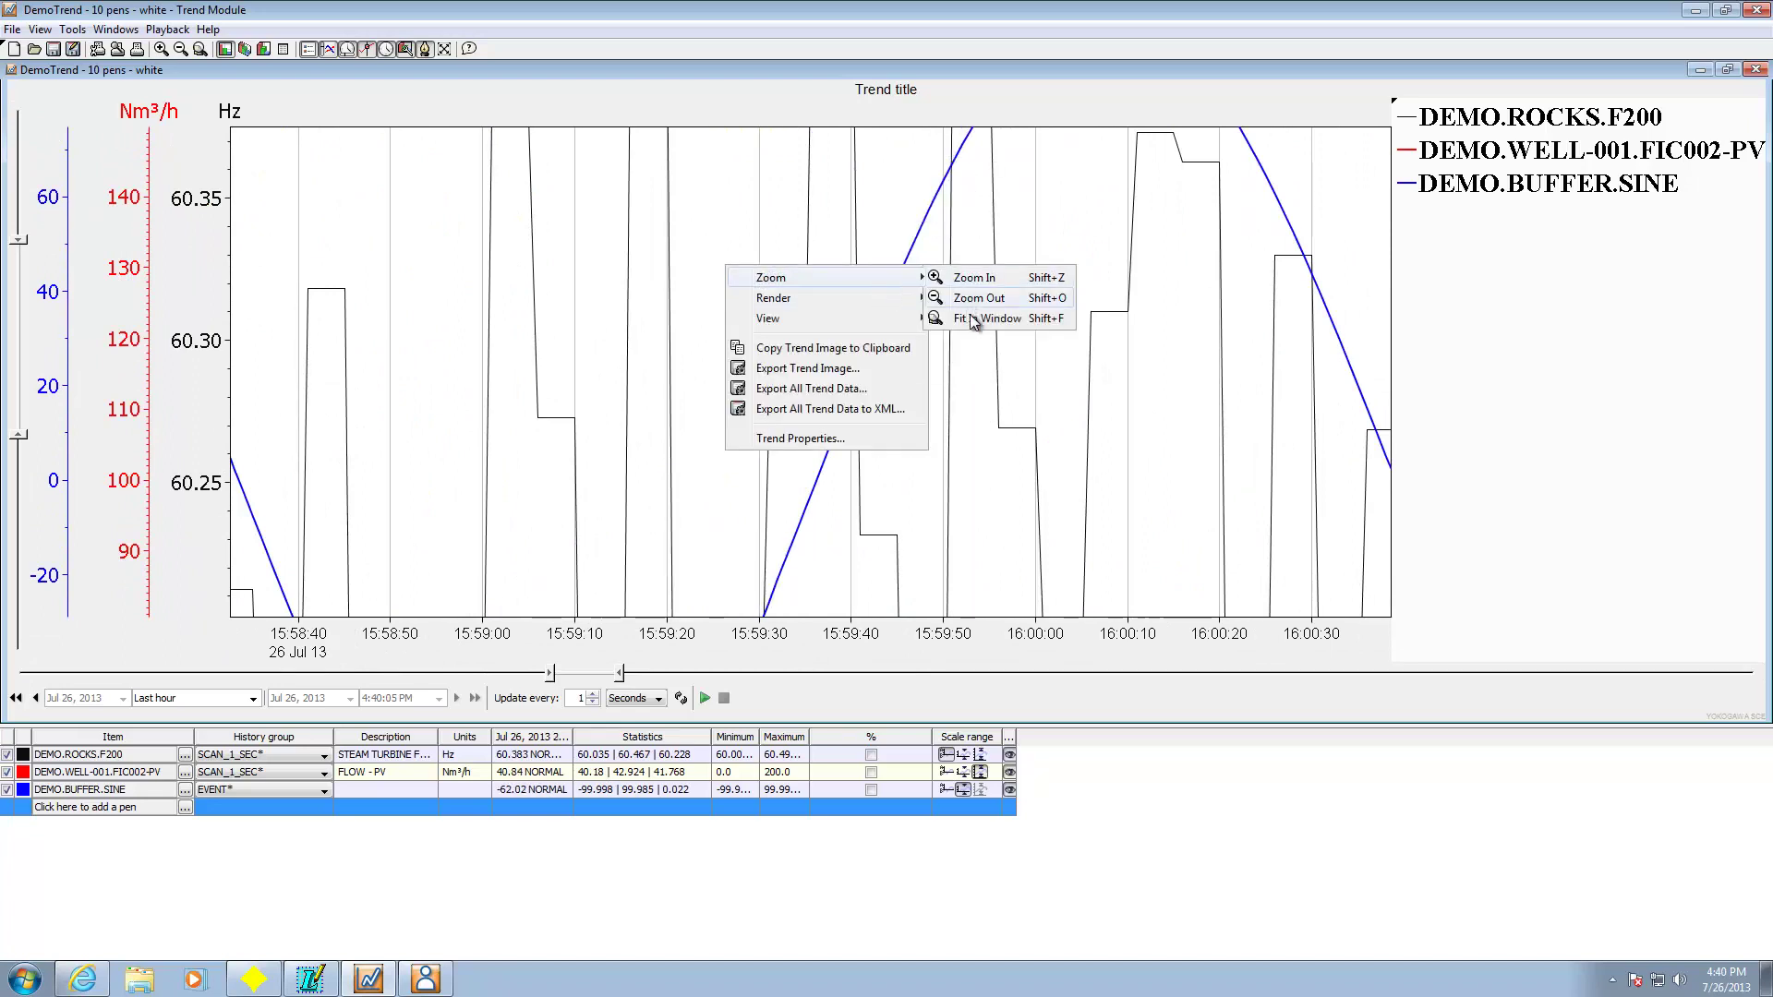
{"action": "left_click", "coordinate": [972, 320]}
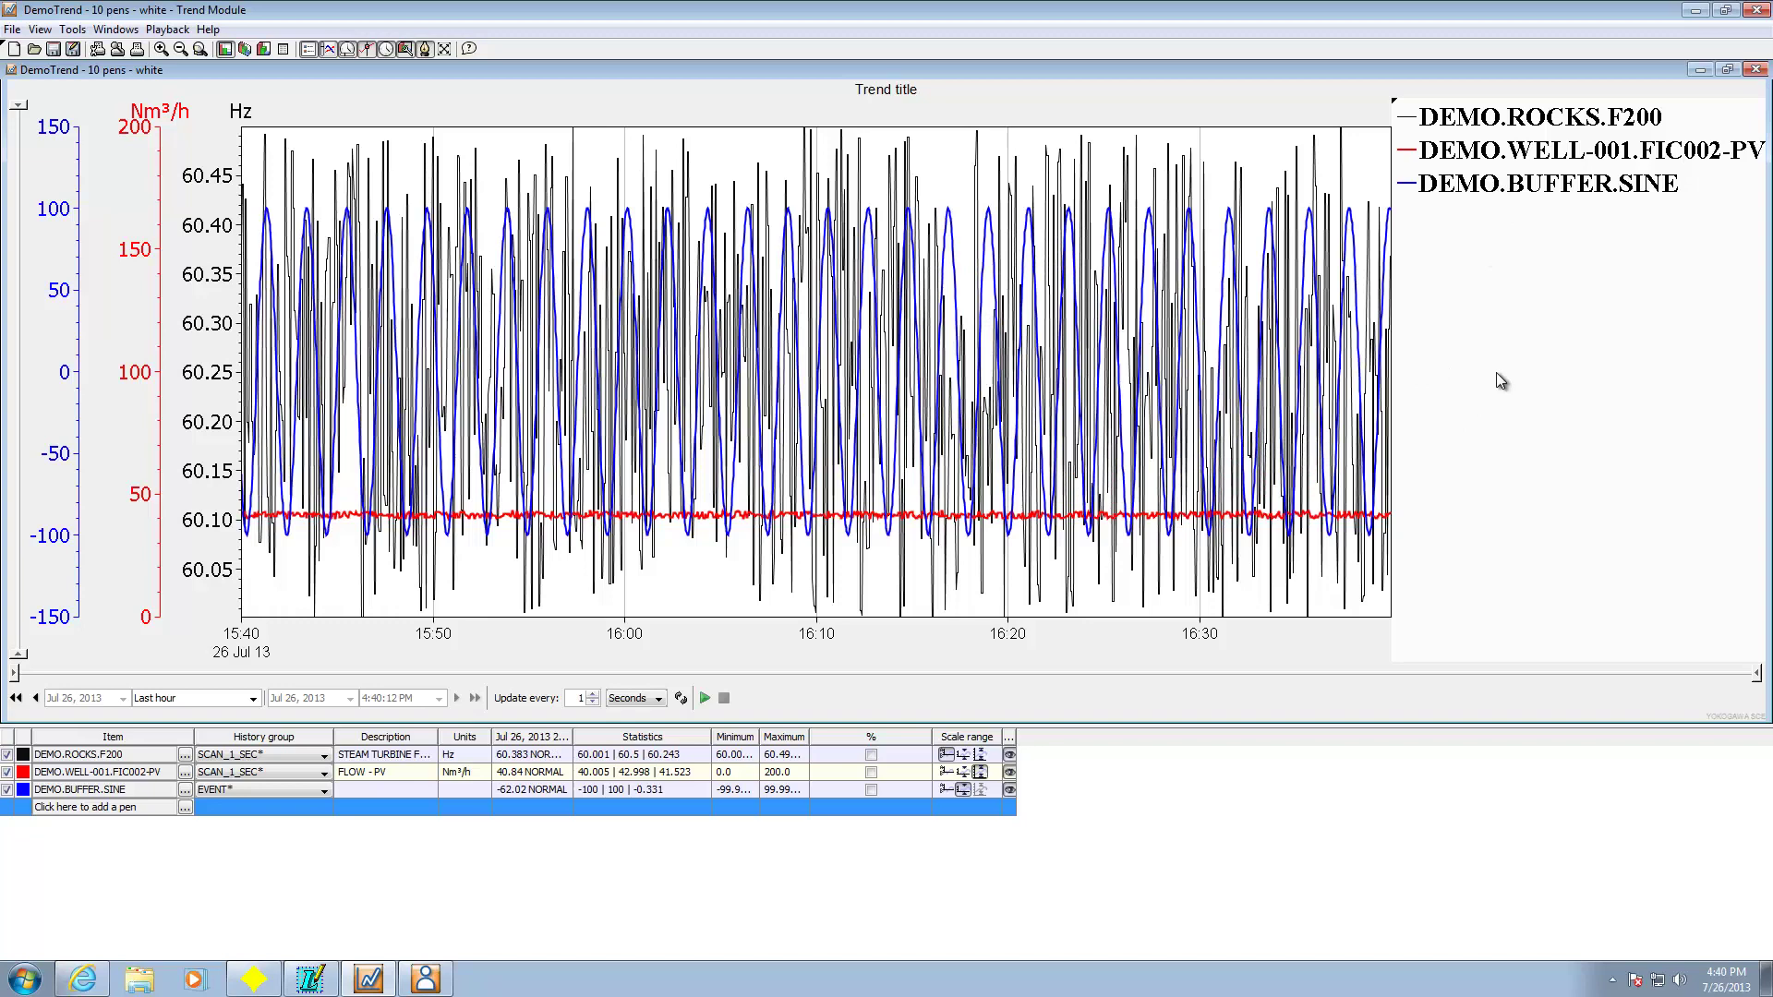
Toggle the F200, FIC002-PV and SINE pen axes off and back on in the legend.
{"action": "left_click", "coordinate": [1497, 125]}
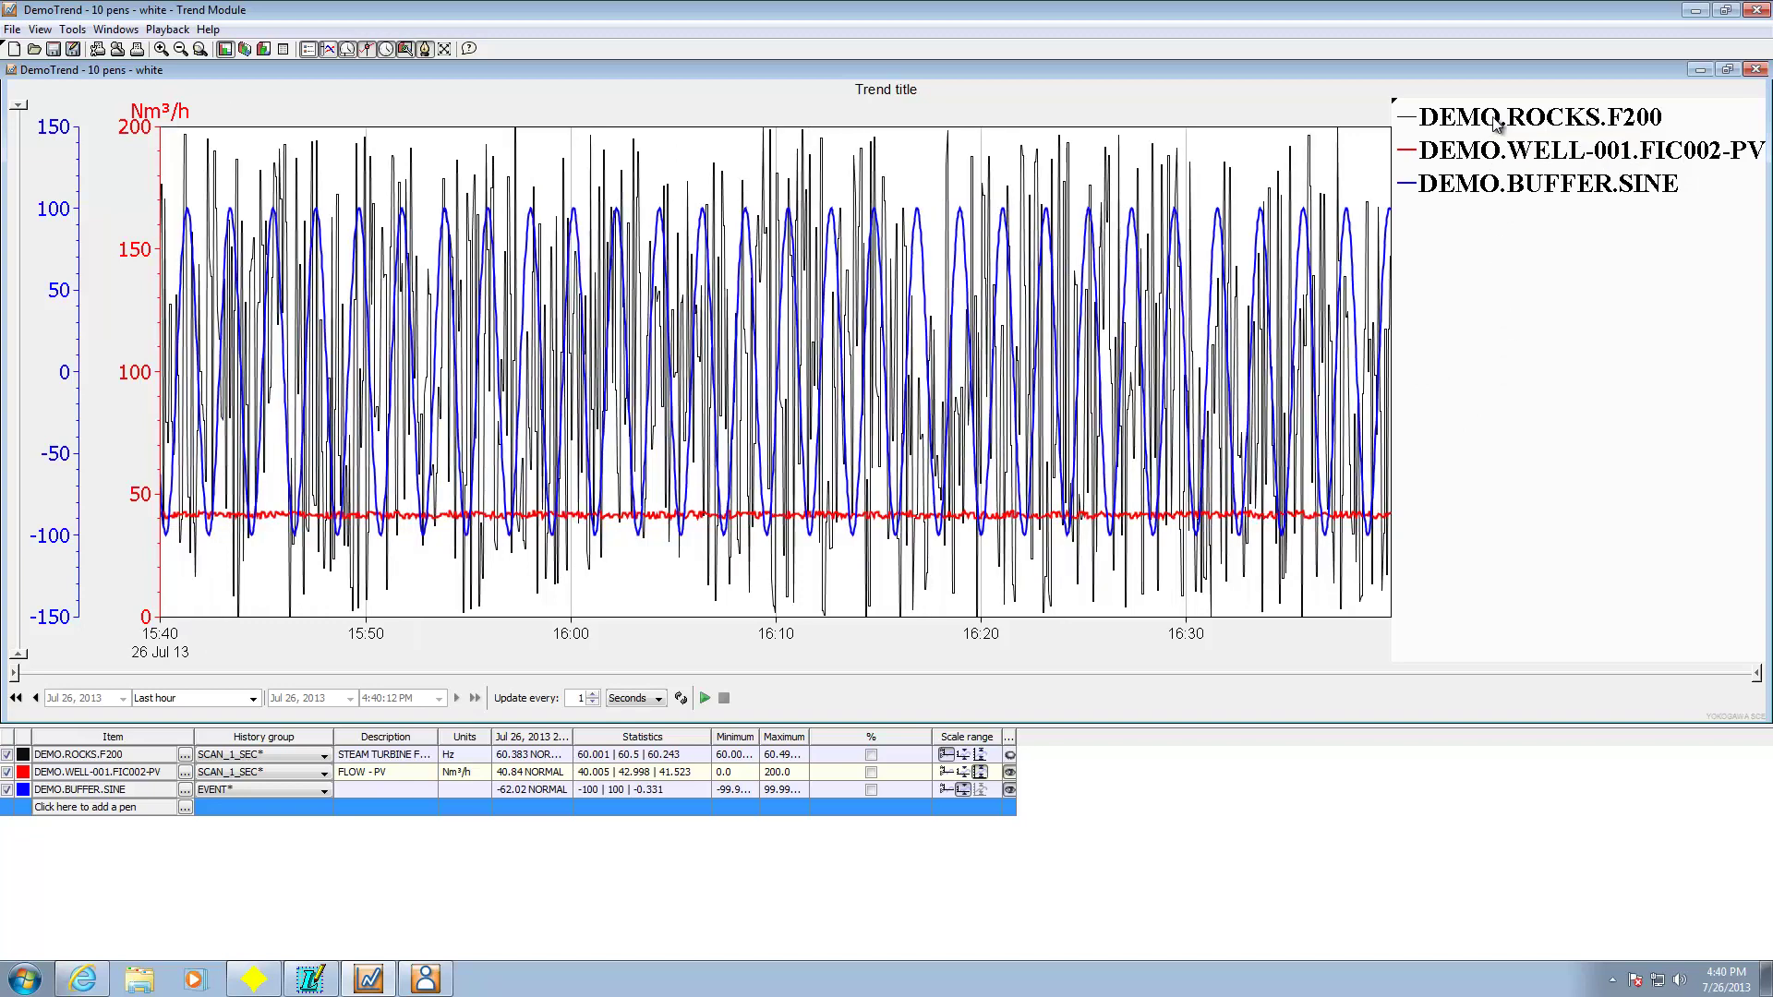
{"action": "left_click", "coordinate": [1497, 125]}
{"action": "left_click", "coordinate": [1498, 124]}
{"action": "left_click", "coordinate": [1497, 125]}
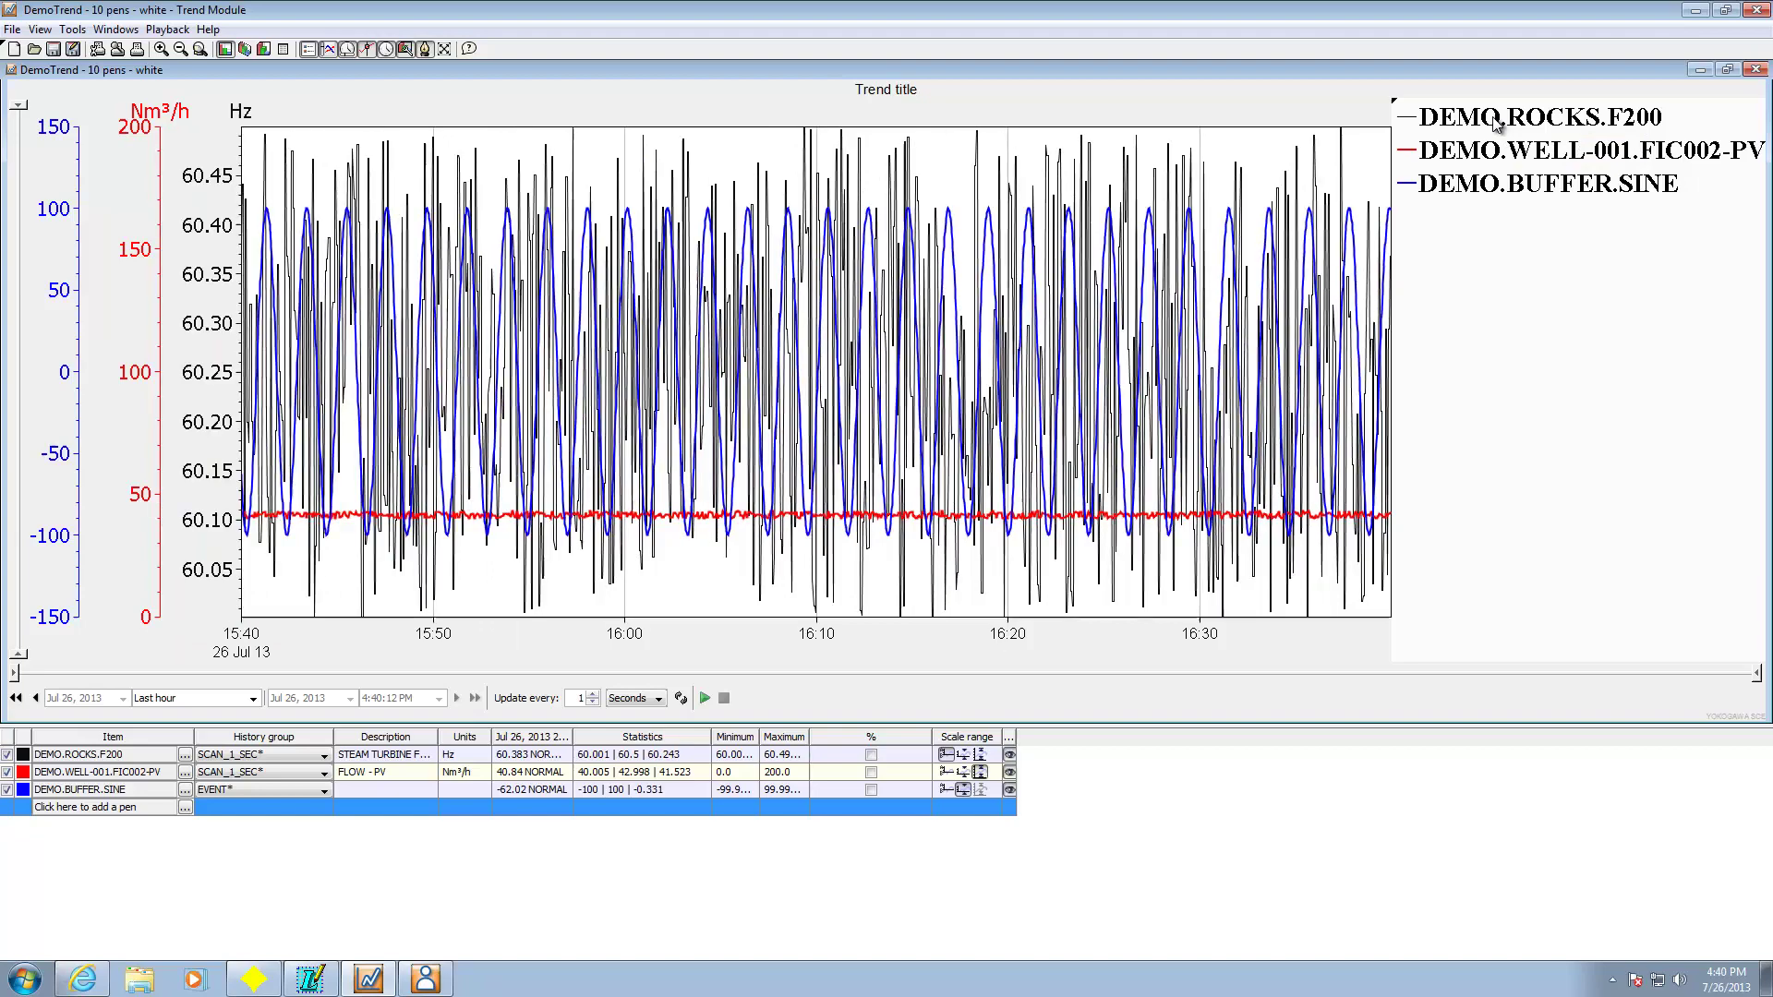
{"action": "left_click", "coordinate": [1507, 160]}
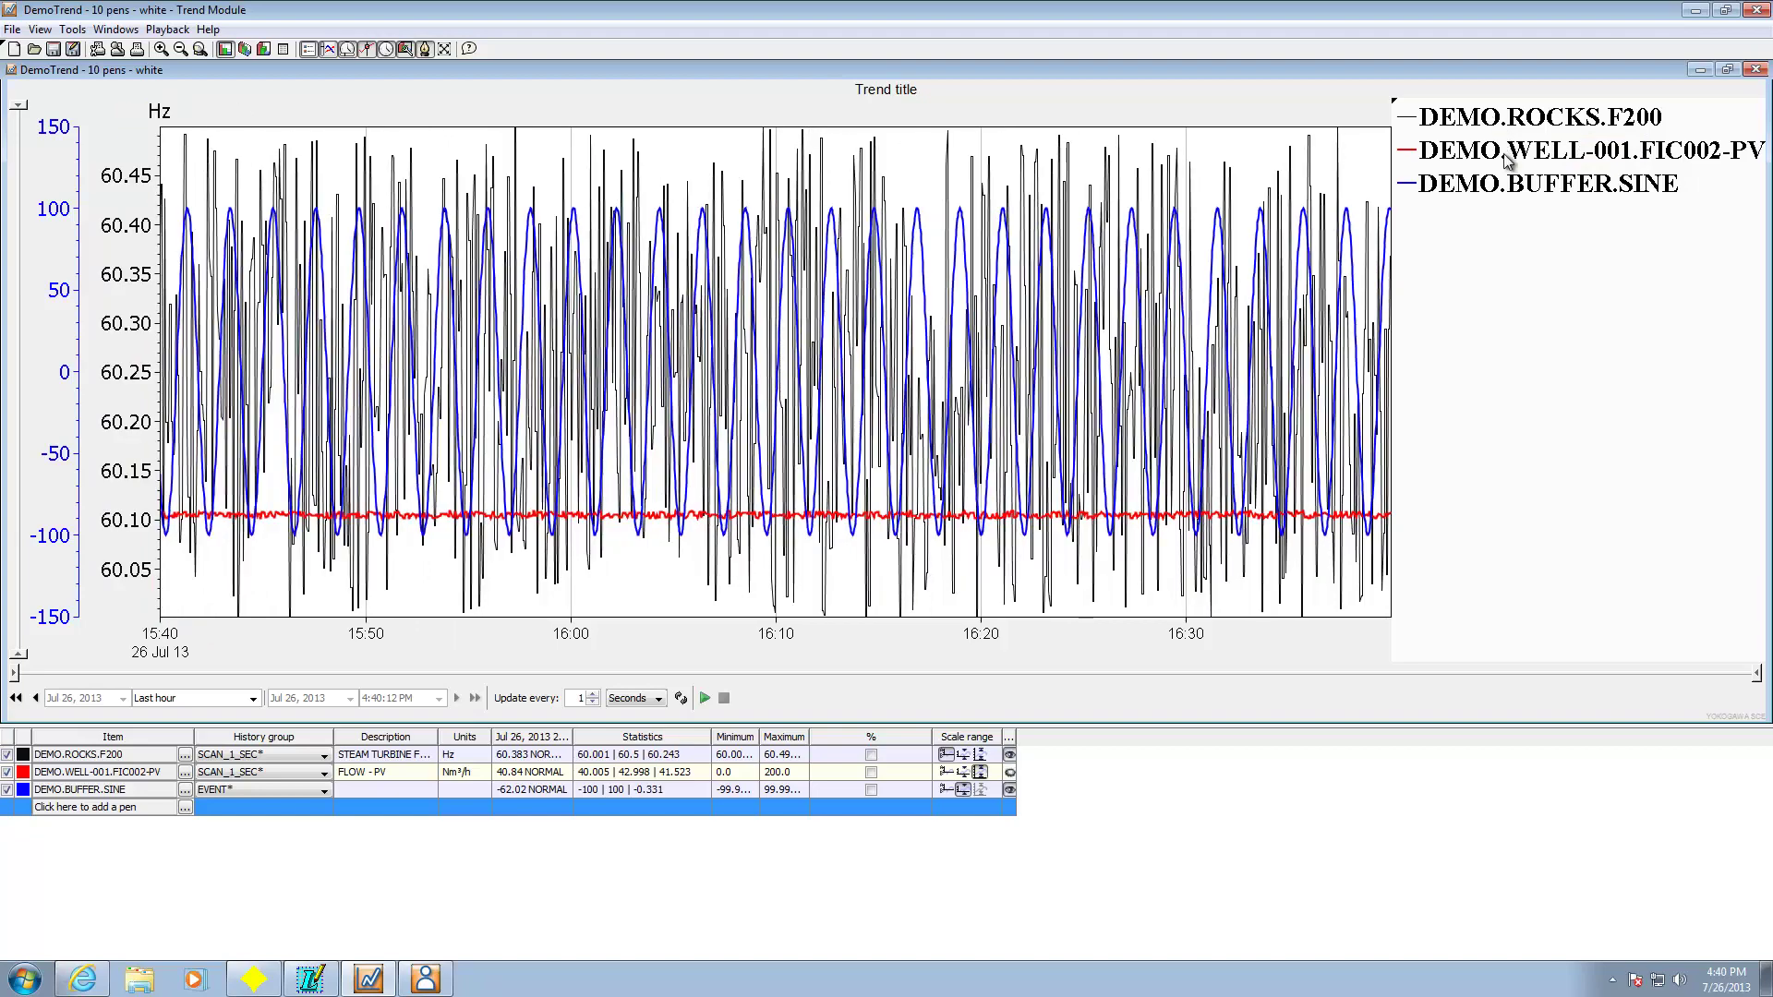
{"action": "left_click", "coordinate": [1507, 160]}
{"action": "left_click", "coordinate": [1506, 189]}
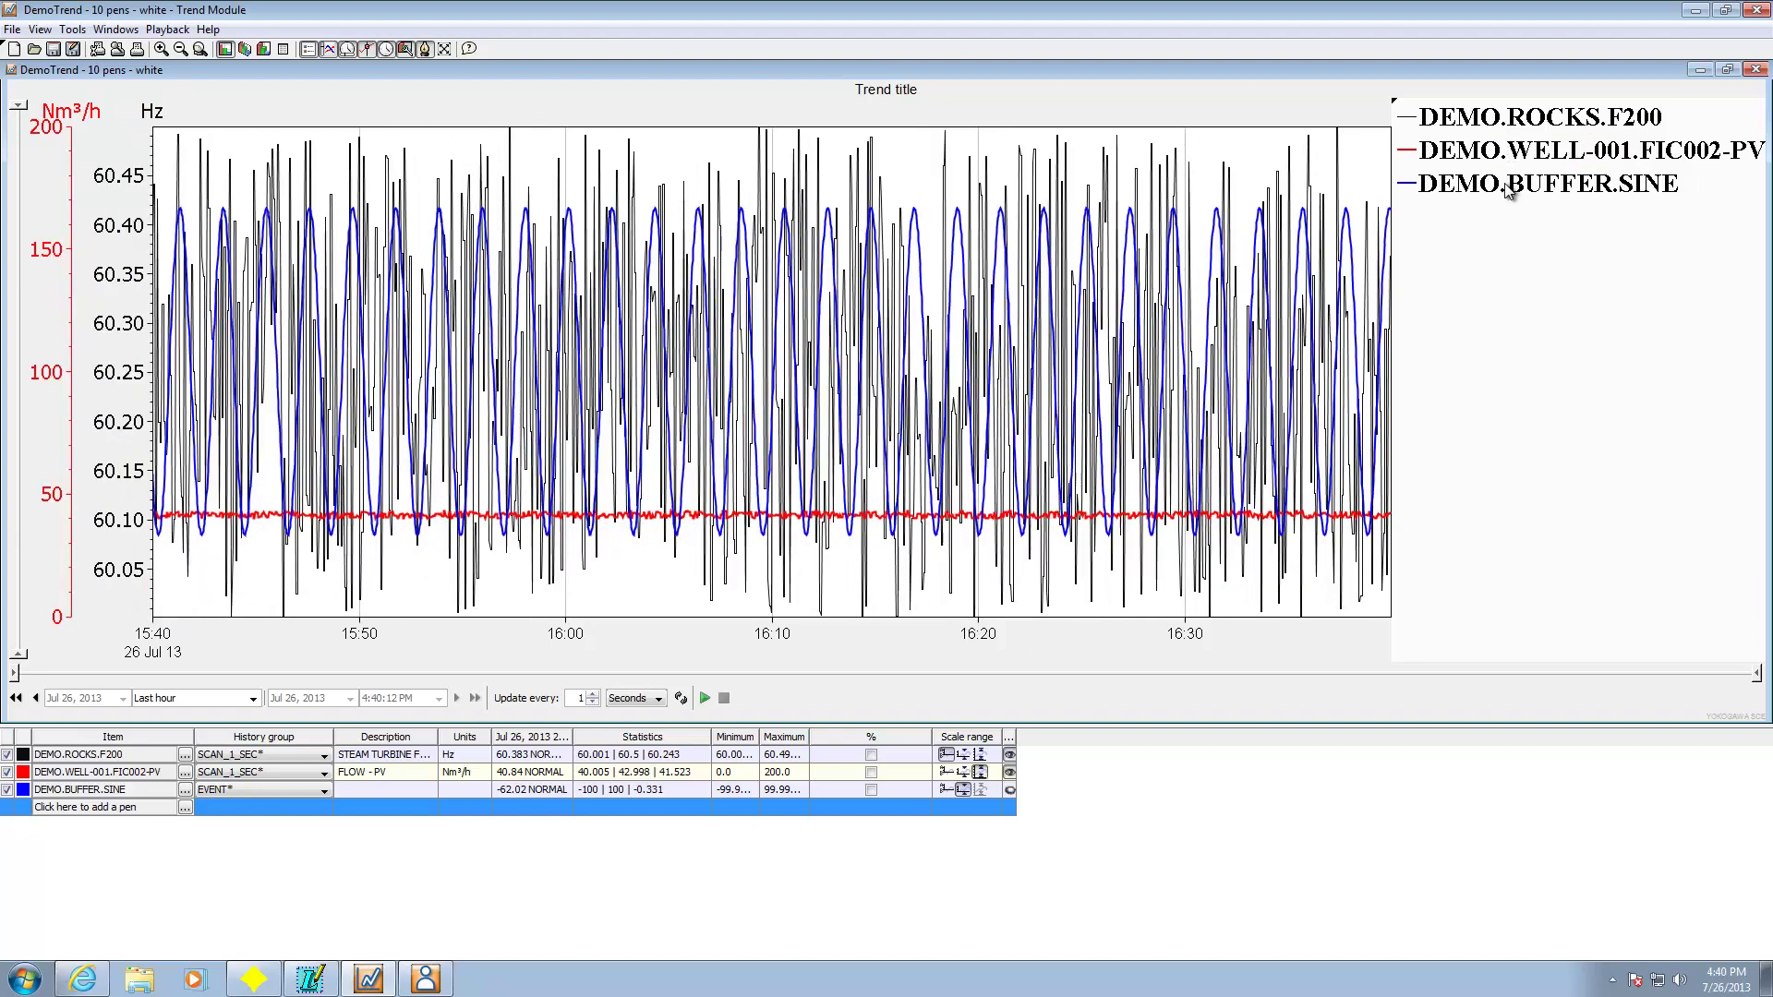
{"action": "left_click", "coordinate": [1507, 189]}
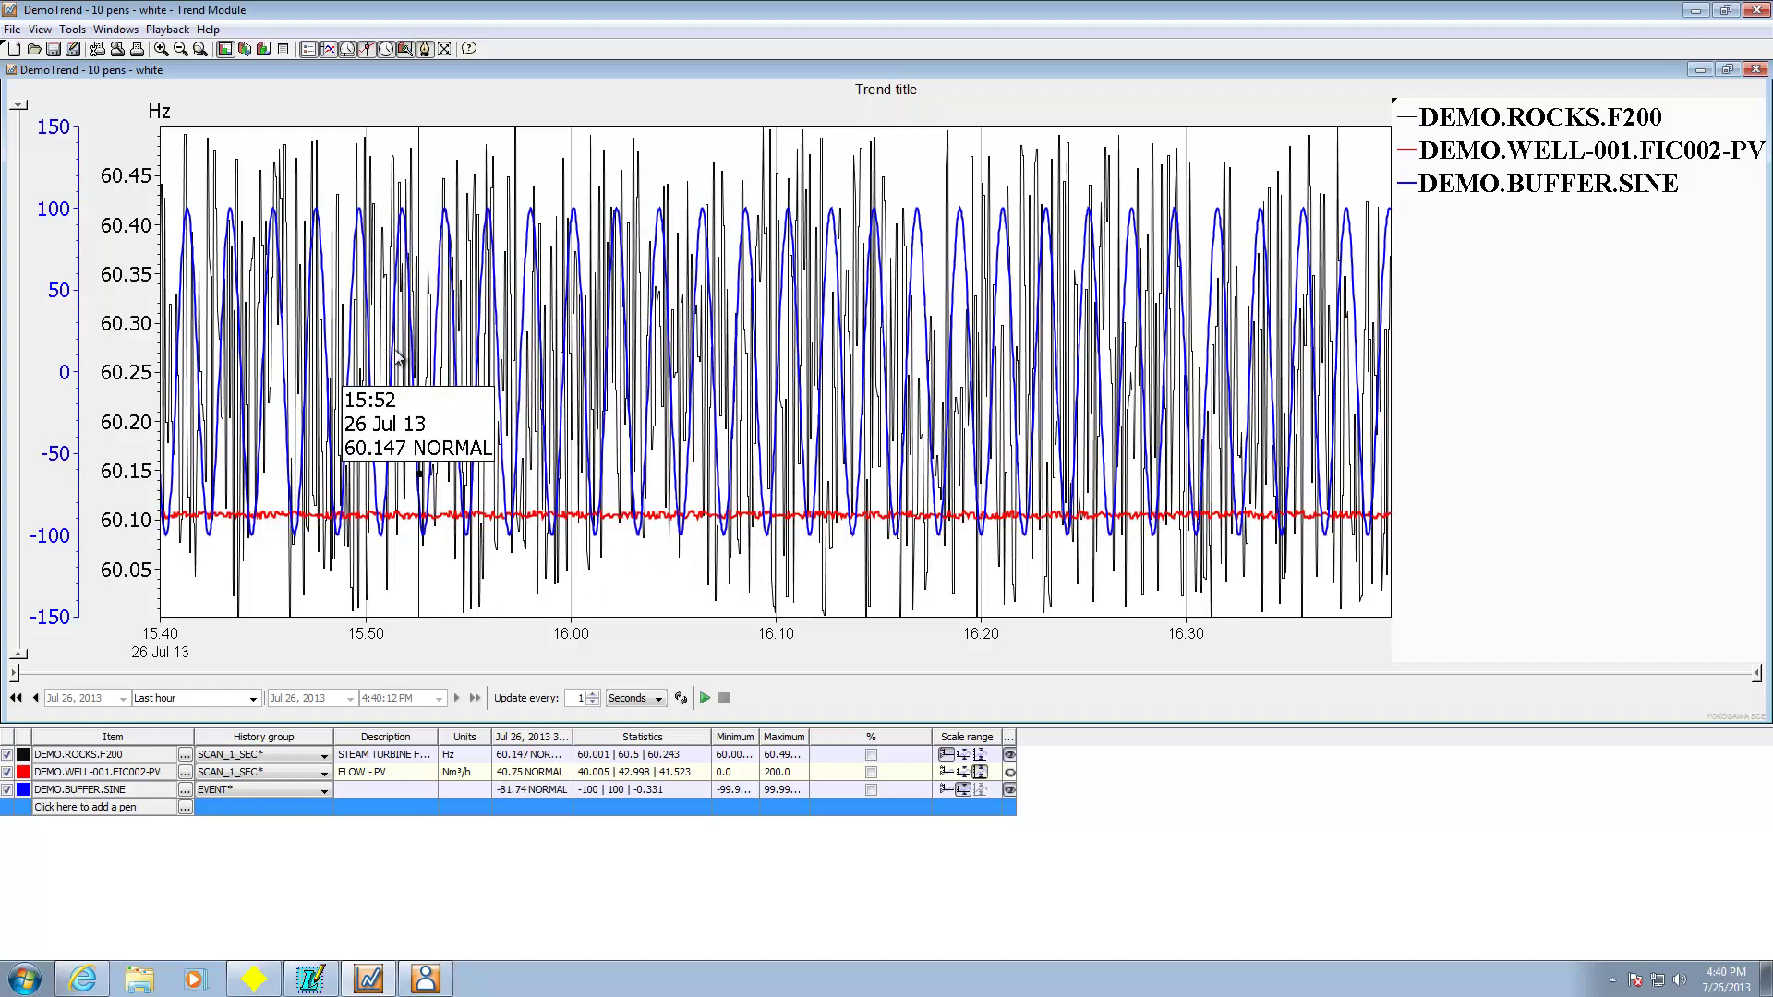
Hide and restore the Hz axis, then add a 0–200 Nm³/h axis for DEMO.WELL-001.FIC002-PV.
{"action": "left_click", "coordinate": [1559, 125]}
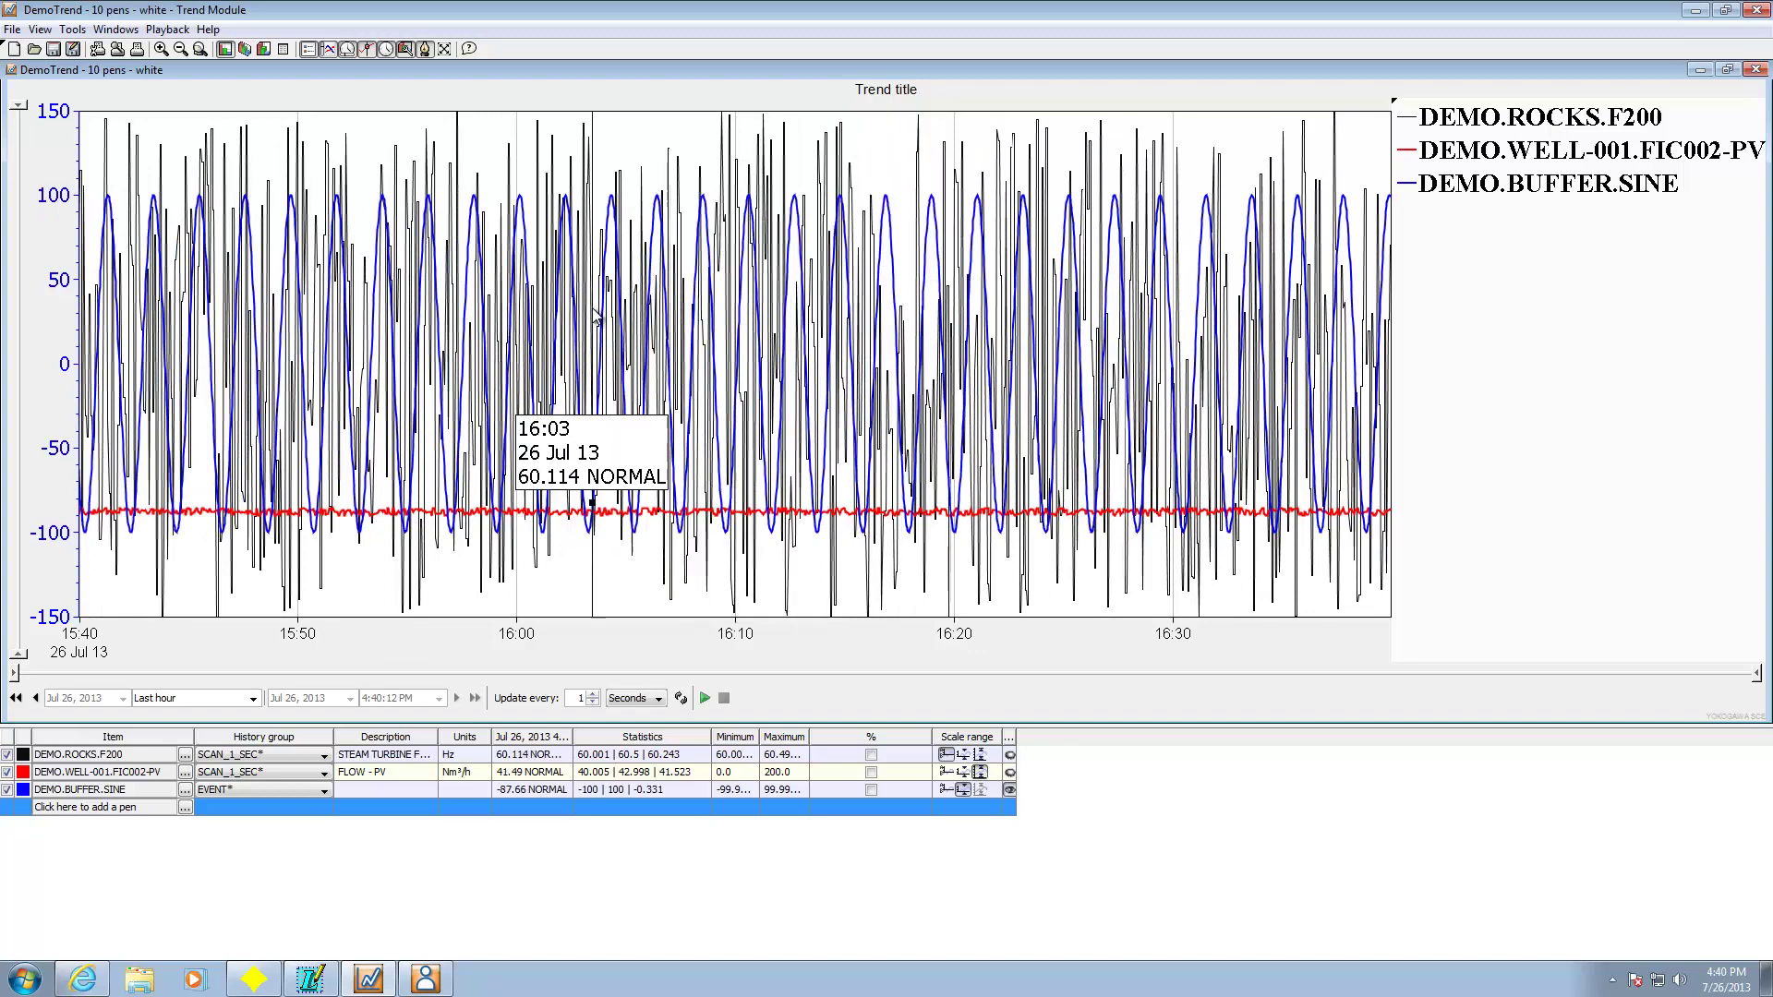
{"action": "left_click", "coordinate": [1471, 155]}
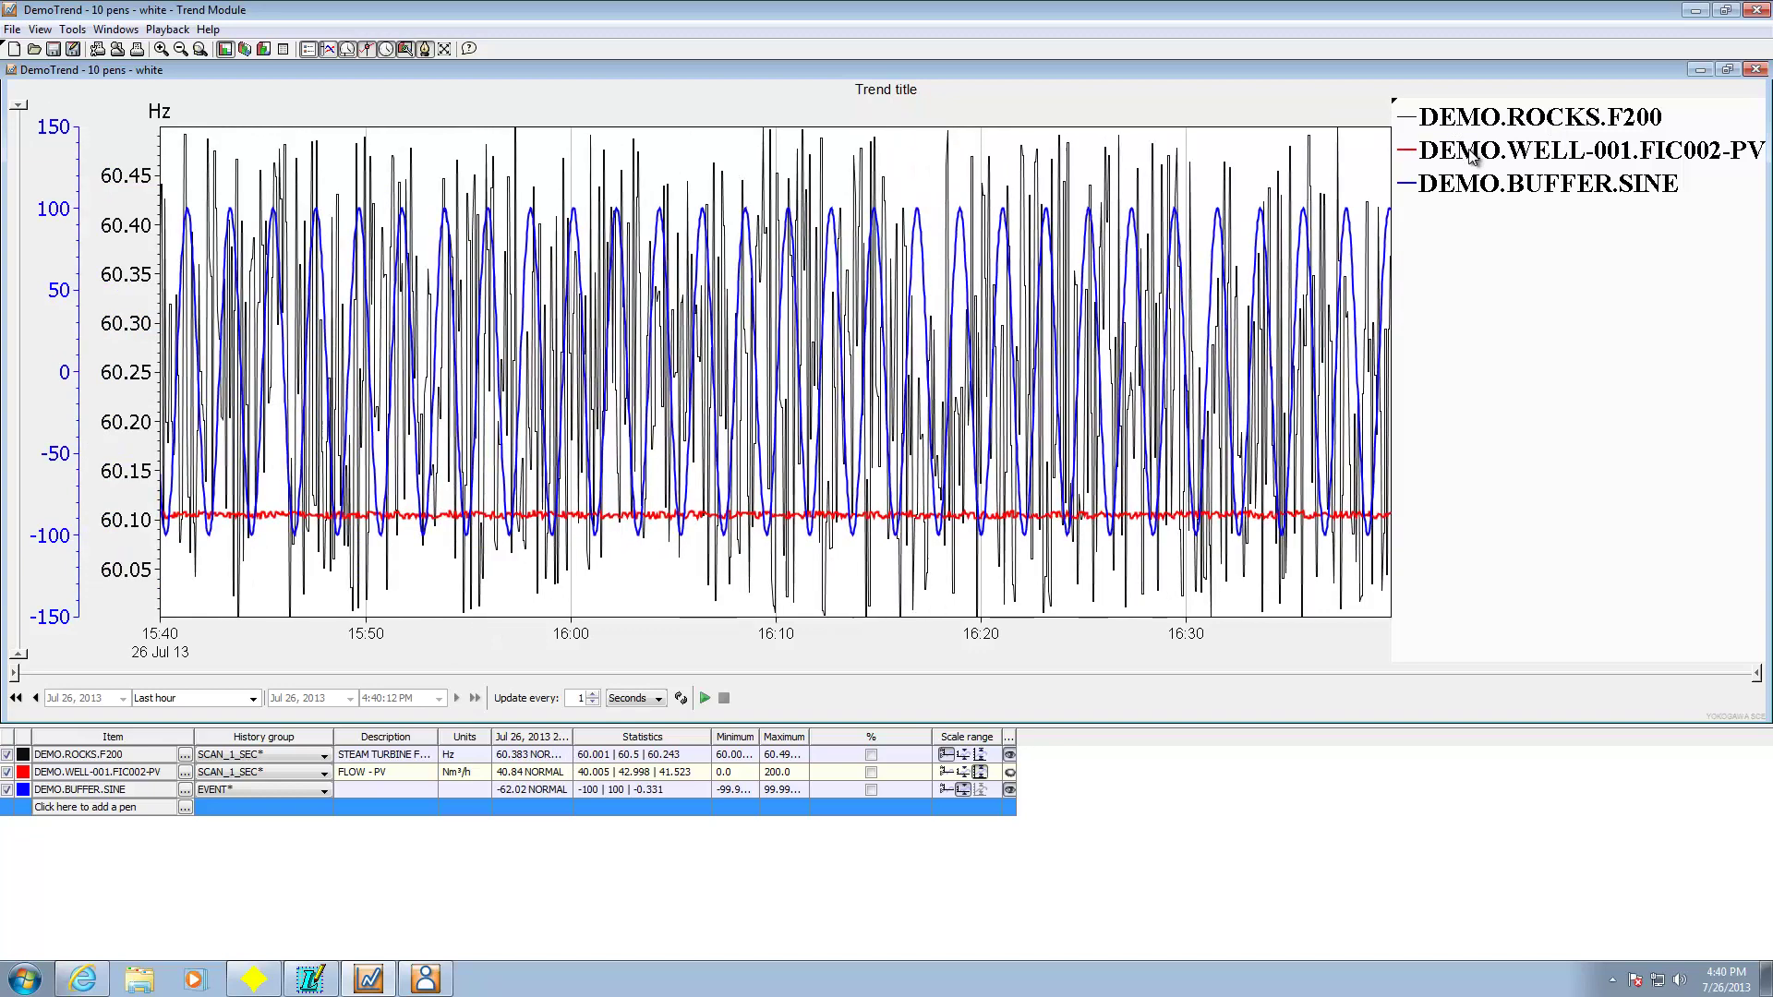
{"action": "left_click", "coordinate": [1471, 155]}
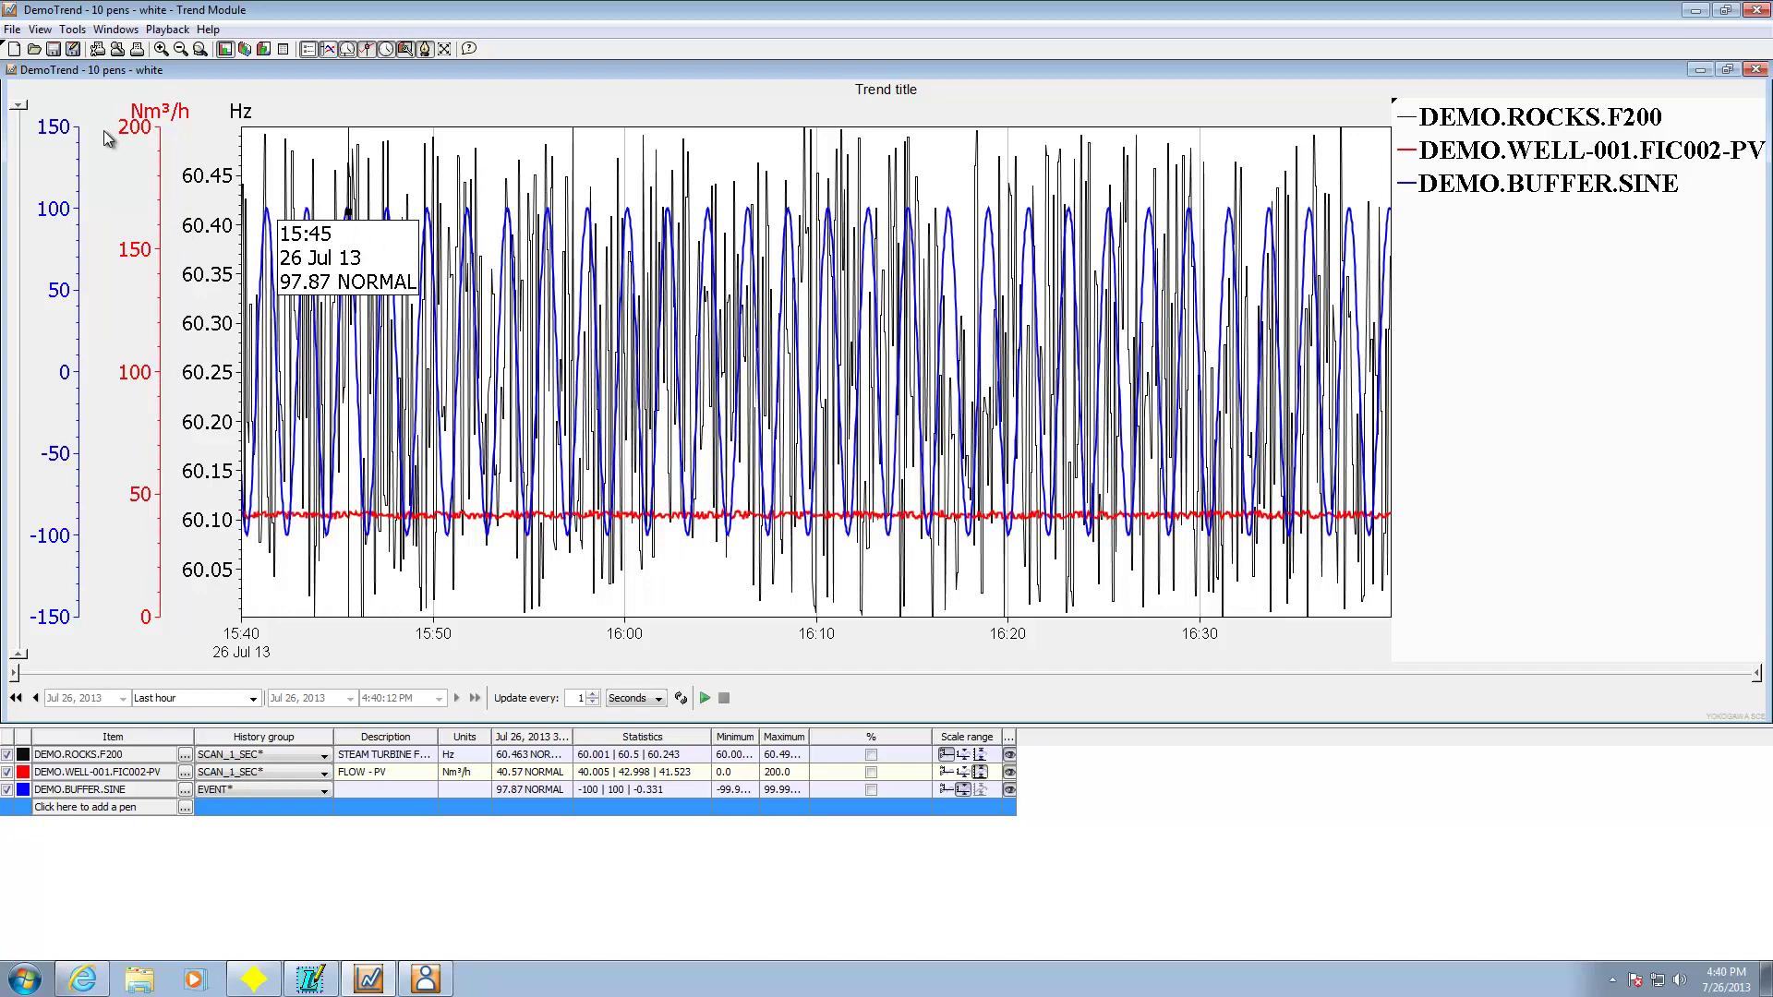
Open the trend plot's context menu and browse its View submenu.
{"action": "right_click", "coordinate": [474, 243]}
{"action": "mouse_move", "coordinate": [566, 294]}
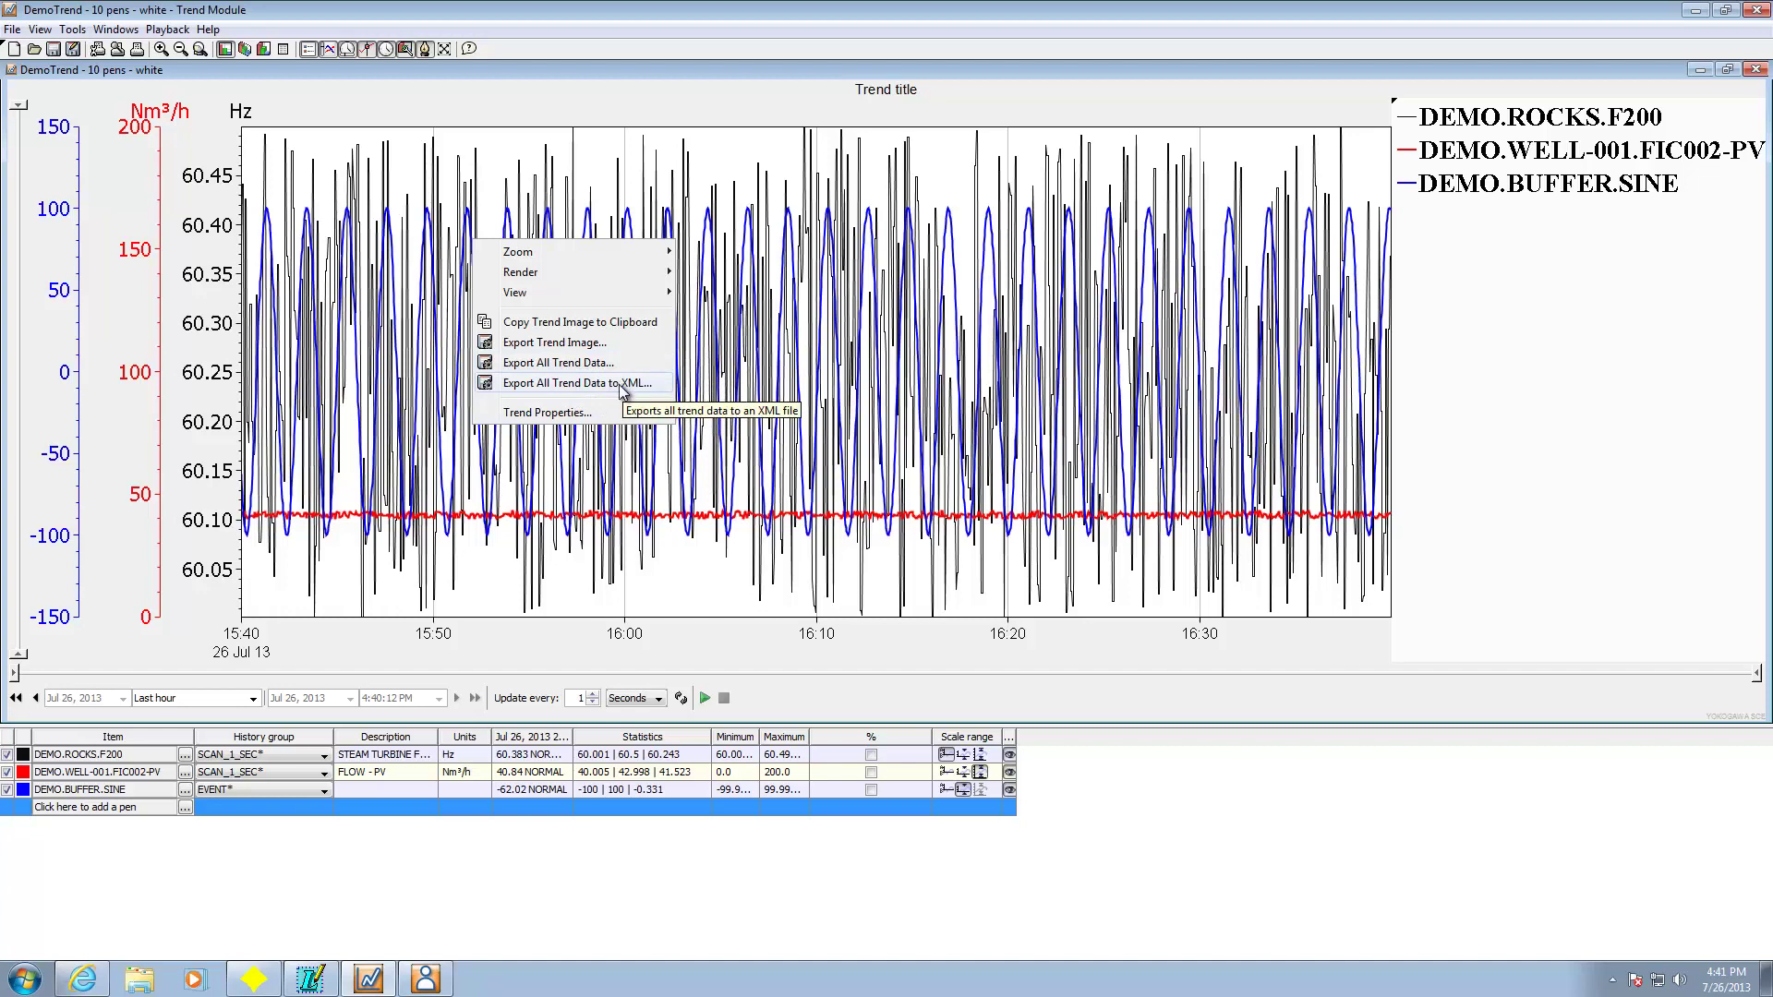
Open Trend Properties on the Appearance tab and keep the render type at 2d.
{"action": "left_click", "coordinate": [563, 416]}
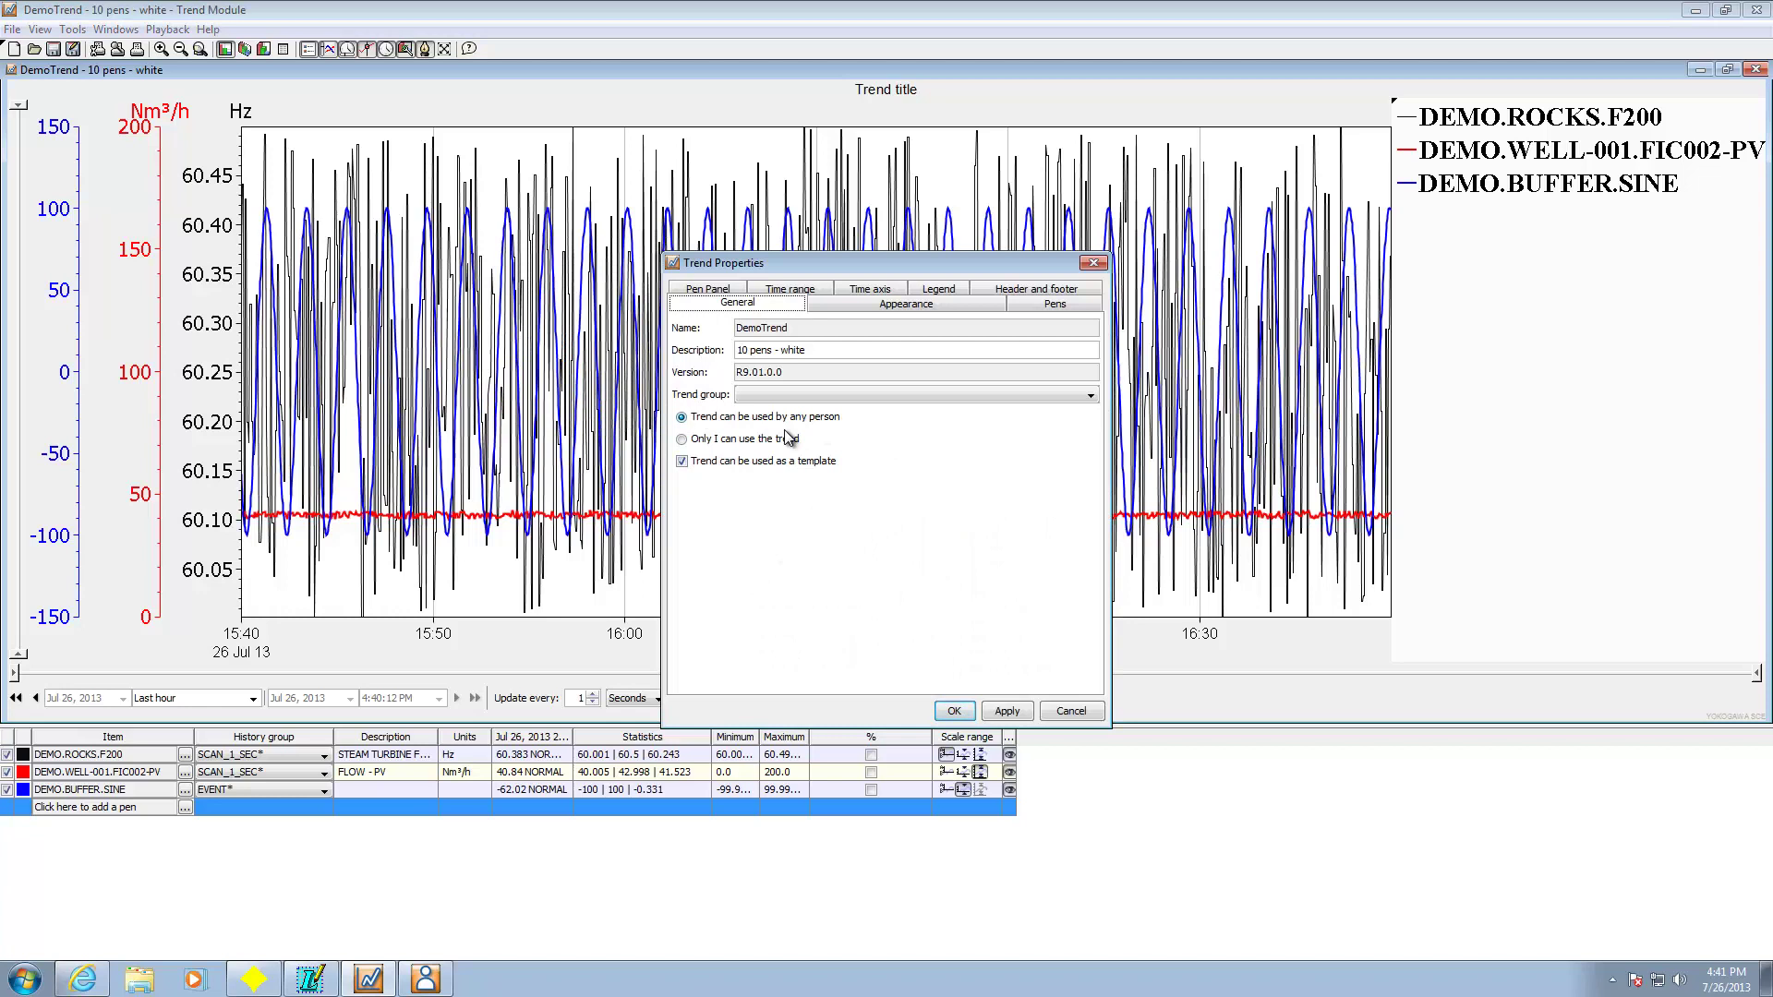
{"action": "left_click", "coordinate": [893, 310]}
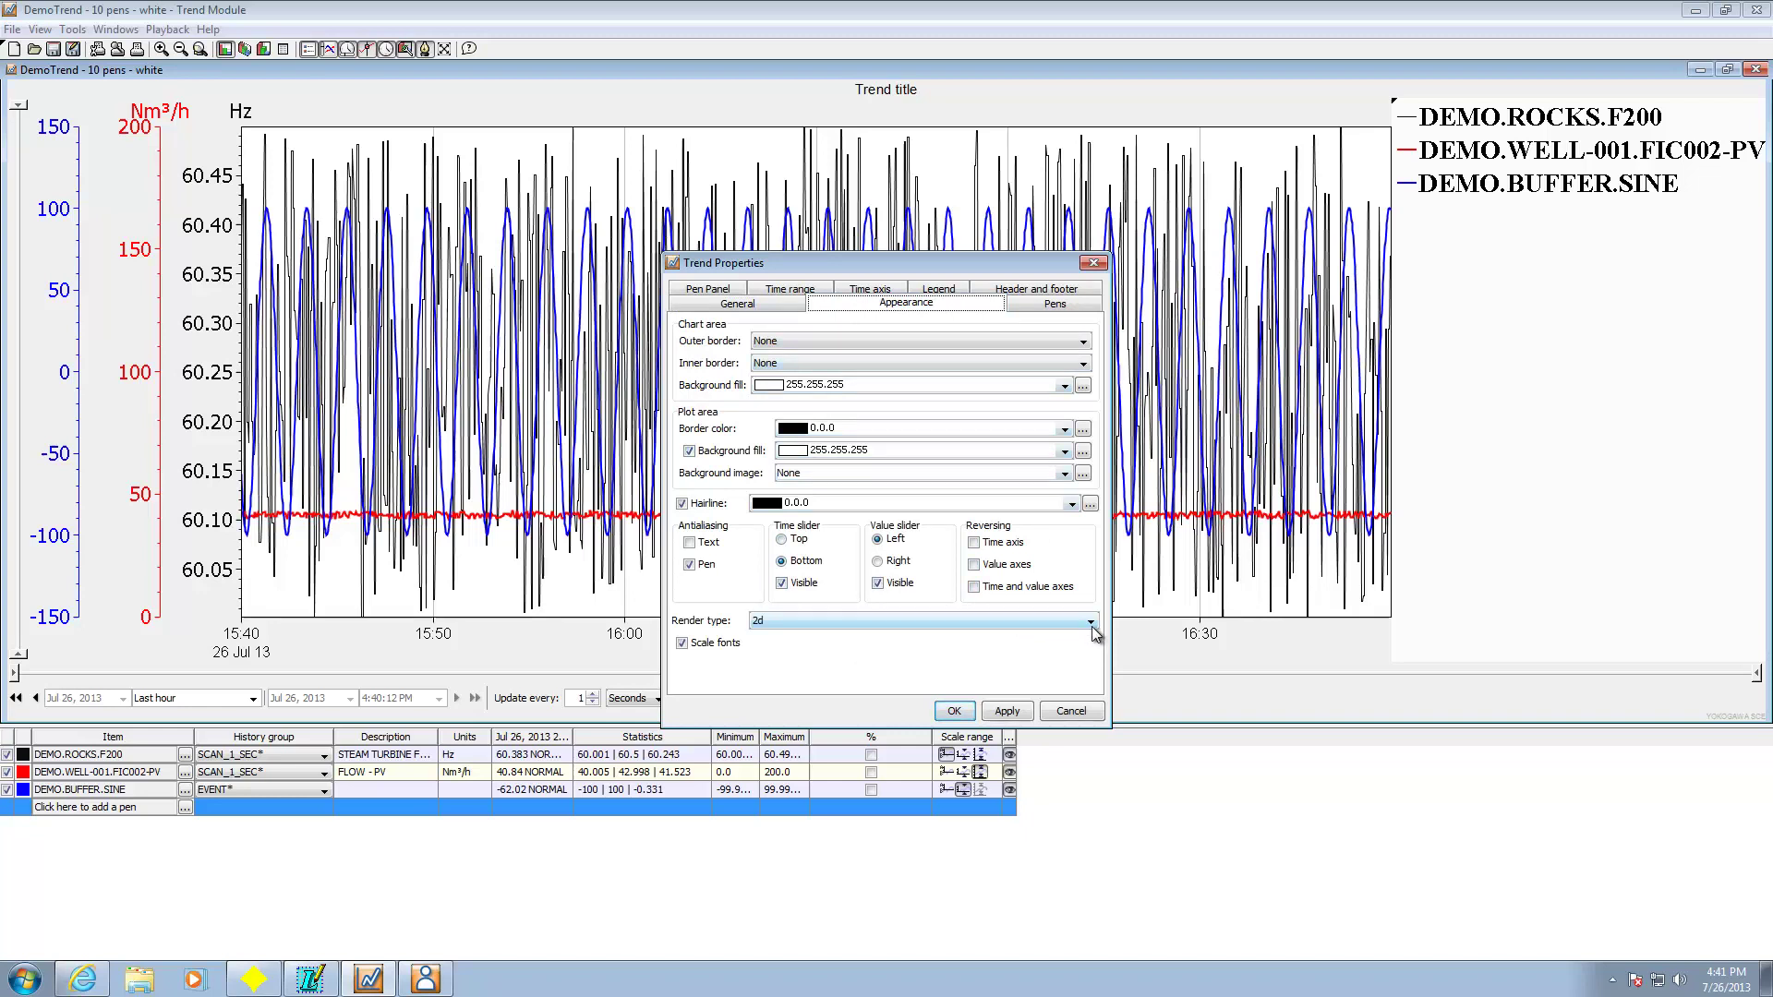
{"action": "left_click", "coordinate": [1025, 622]}
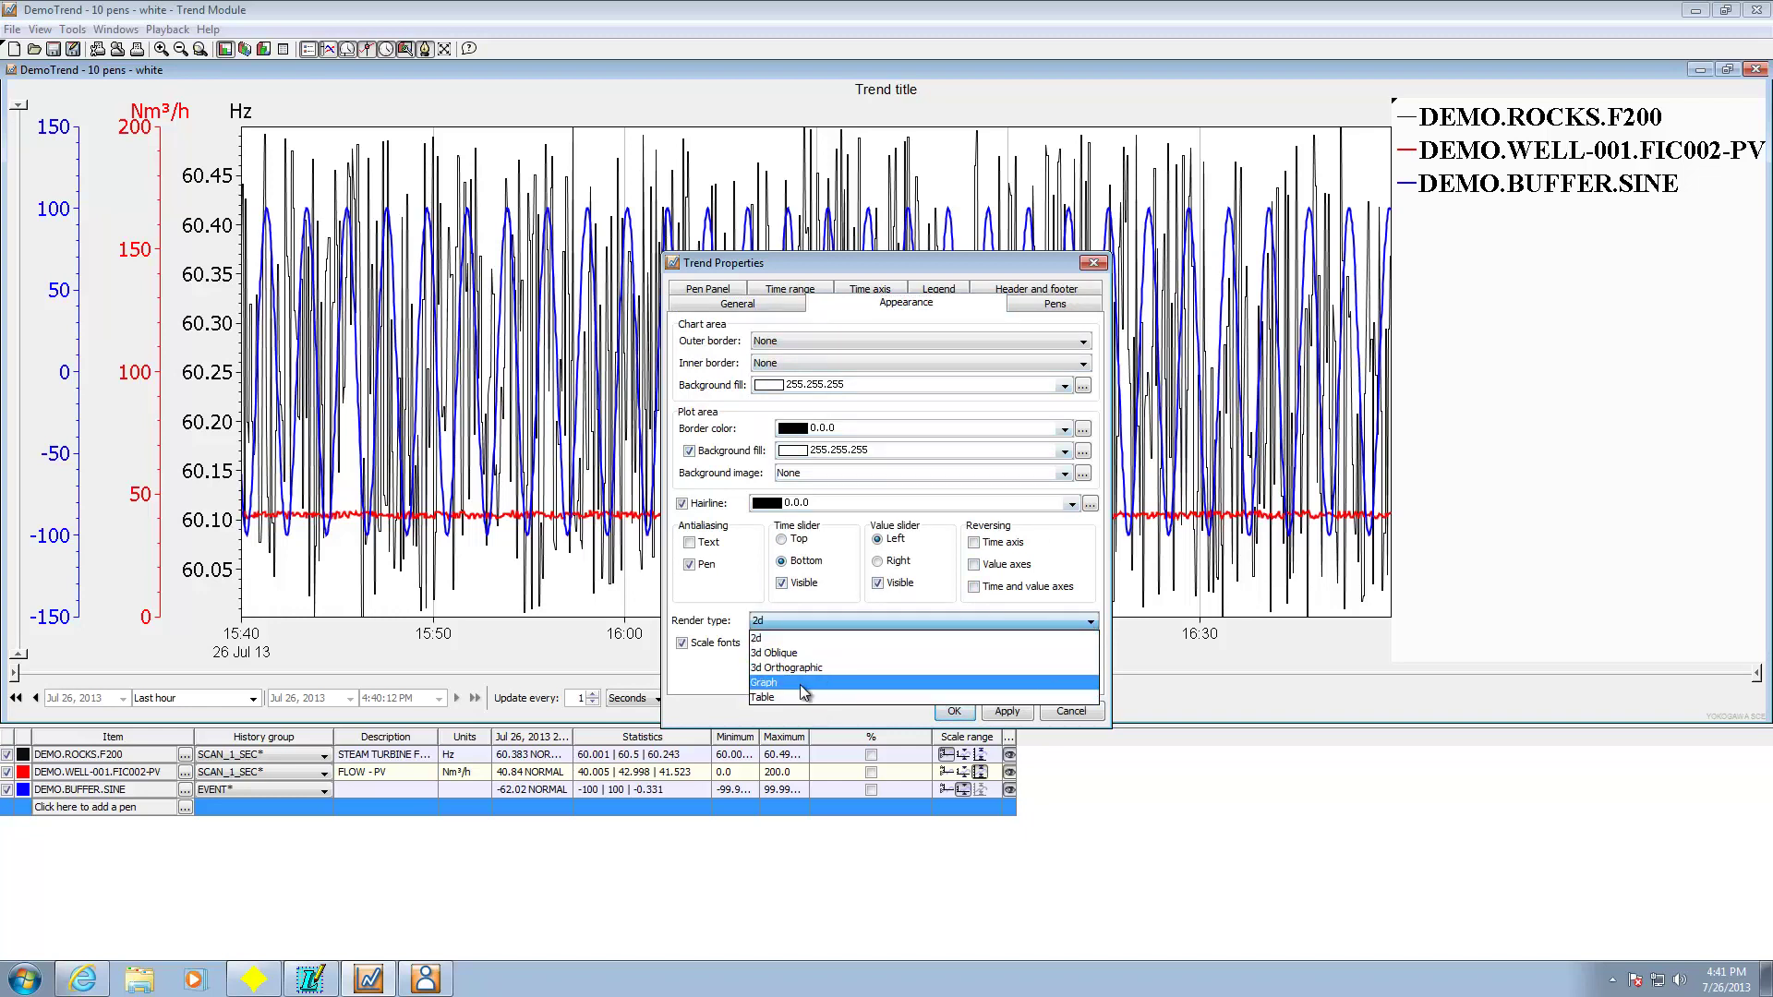
{"action": "left_click", "coordinate": [732, 664]}
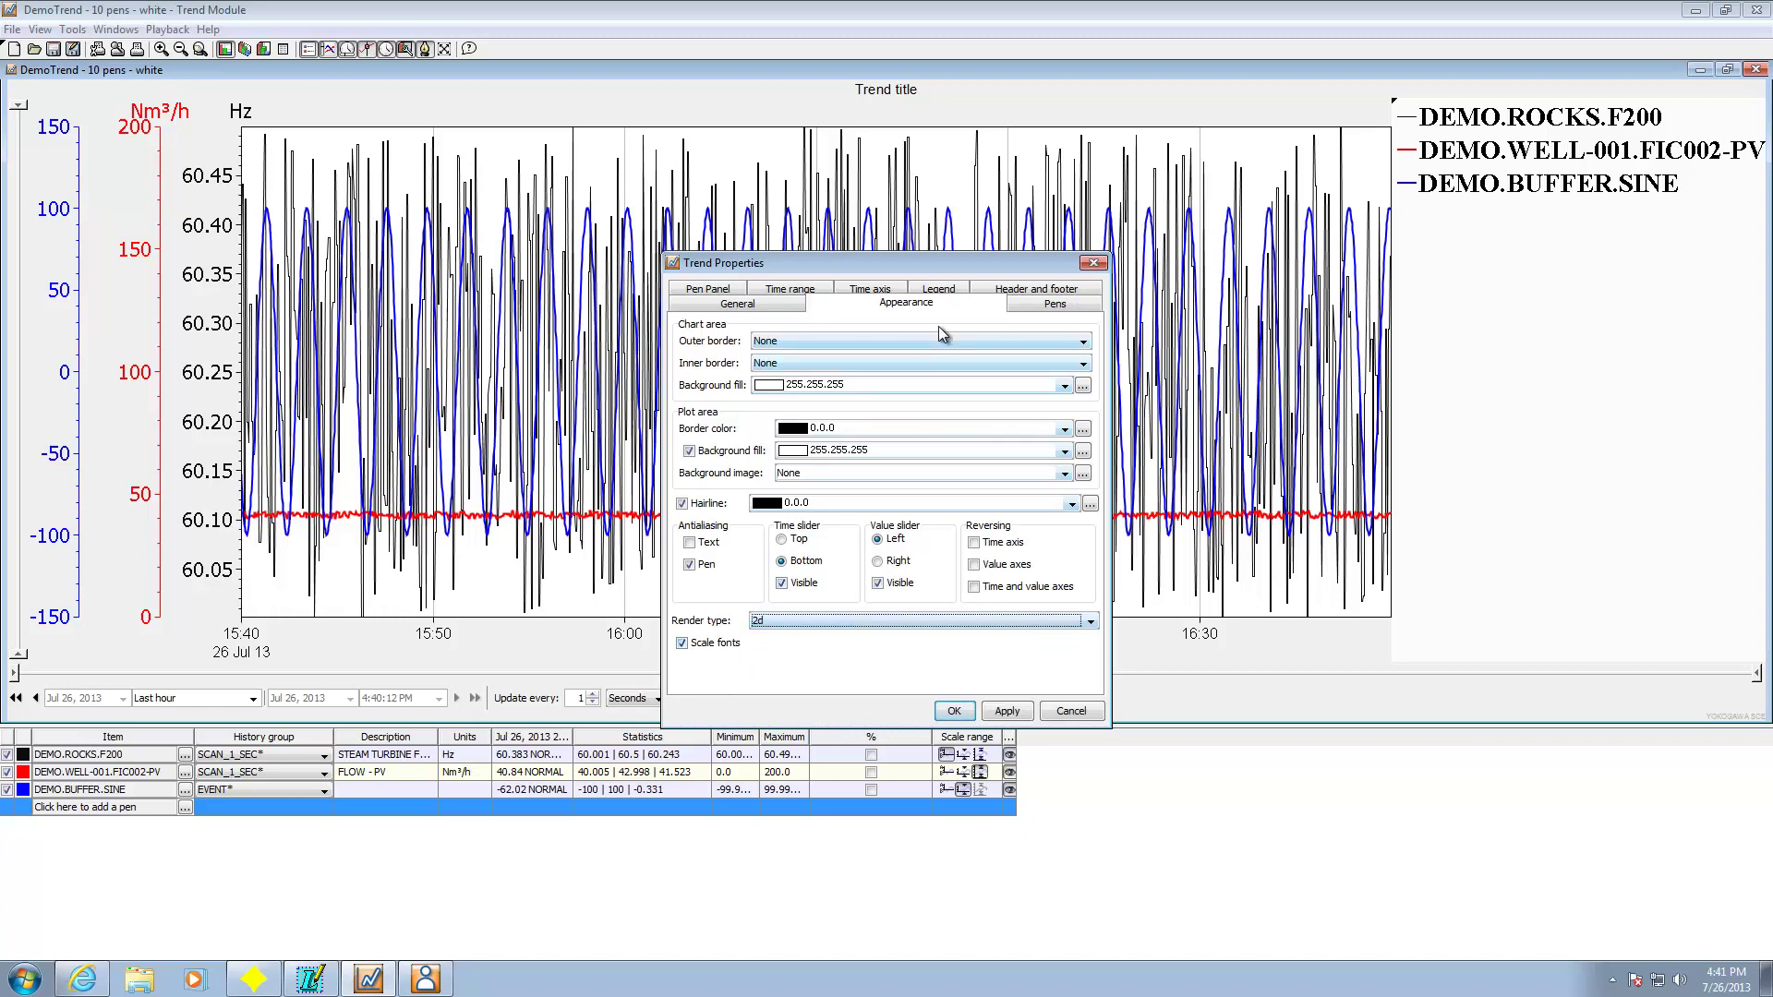
On the Pens tab, show the Range, Appearance, Axis and Grid columns.
{"action": "left_click", "coordinate": [1043, 306]}
{"action": "left_click", "coordinate": [838, 350]}
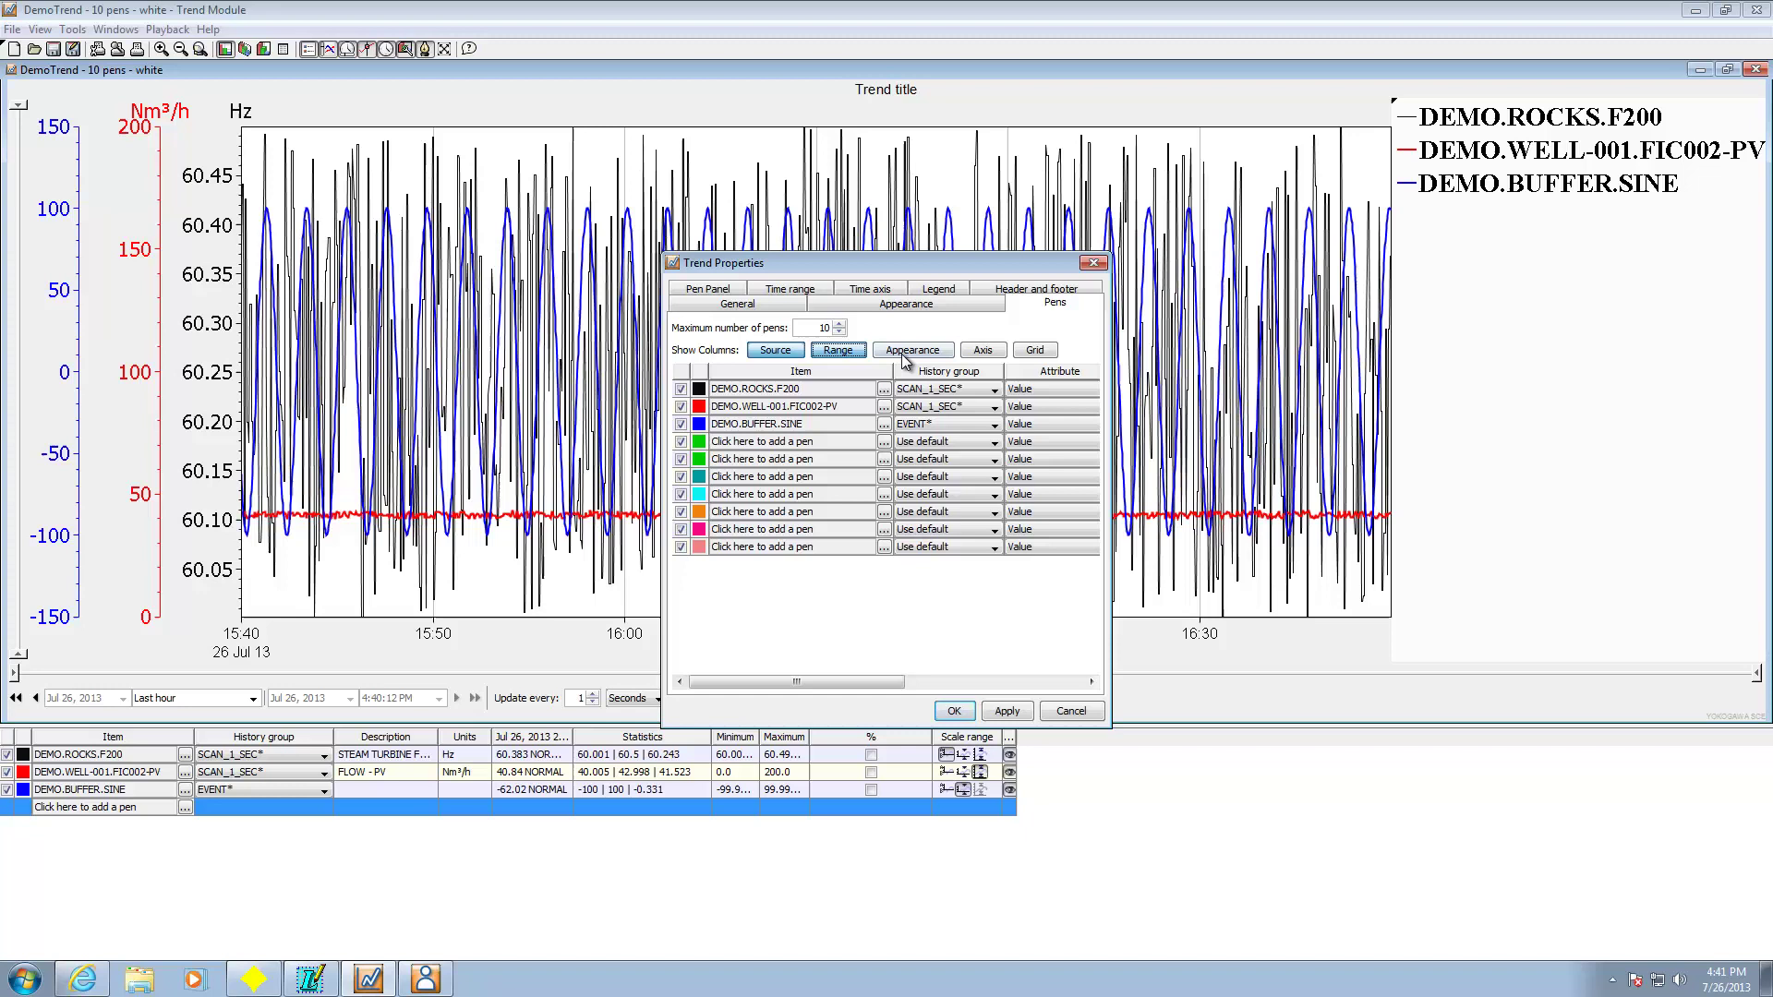
{"action": "left_click", "coordinate": [913, 350]}
{"action": "left_click", "coordinate": [1034, 352]}
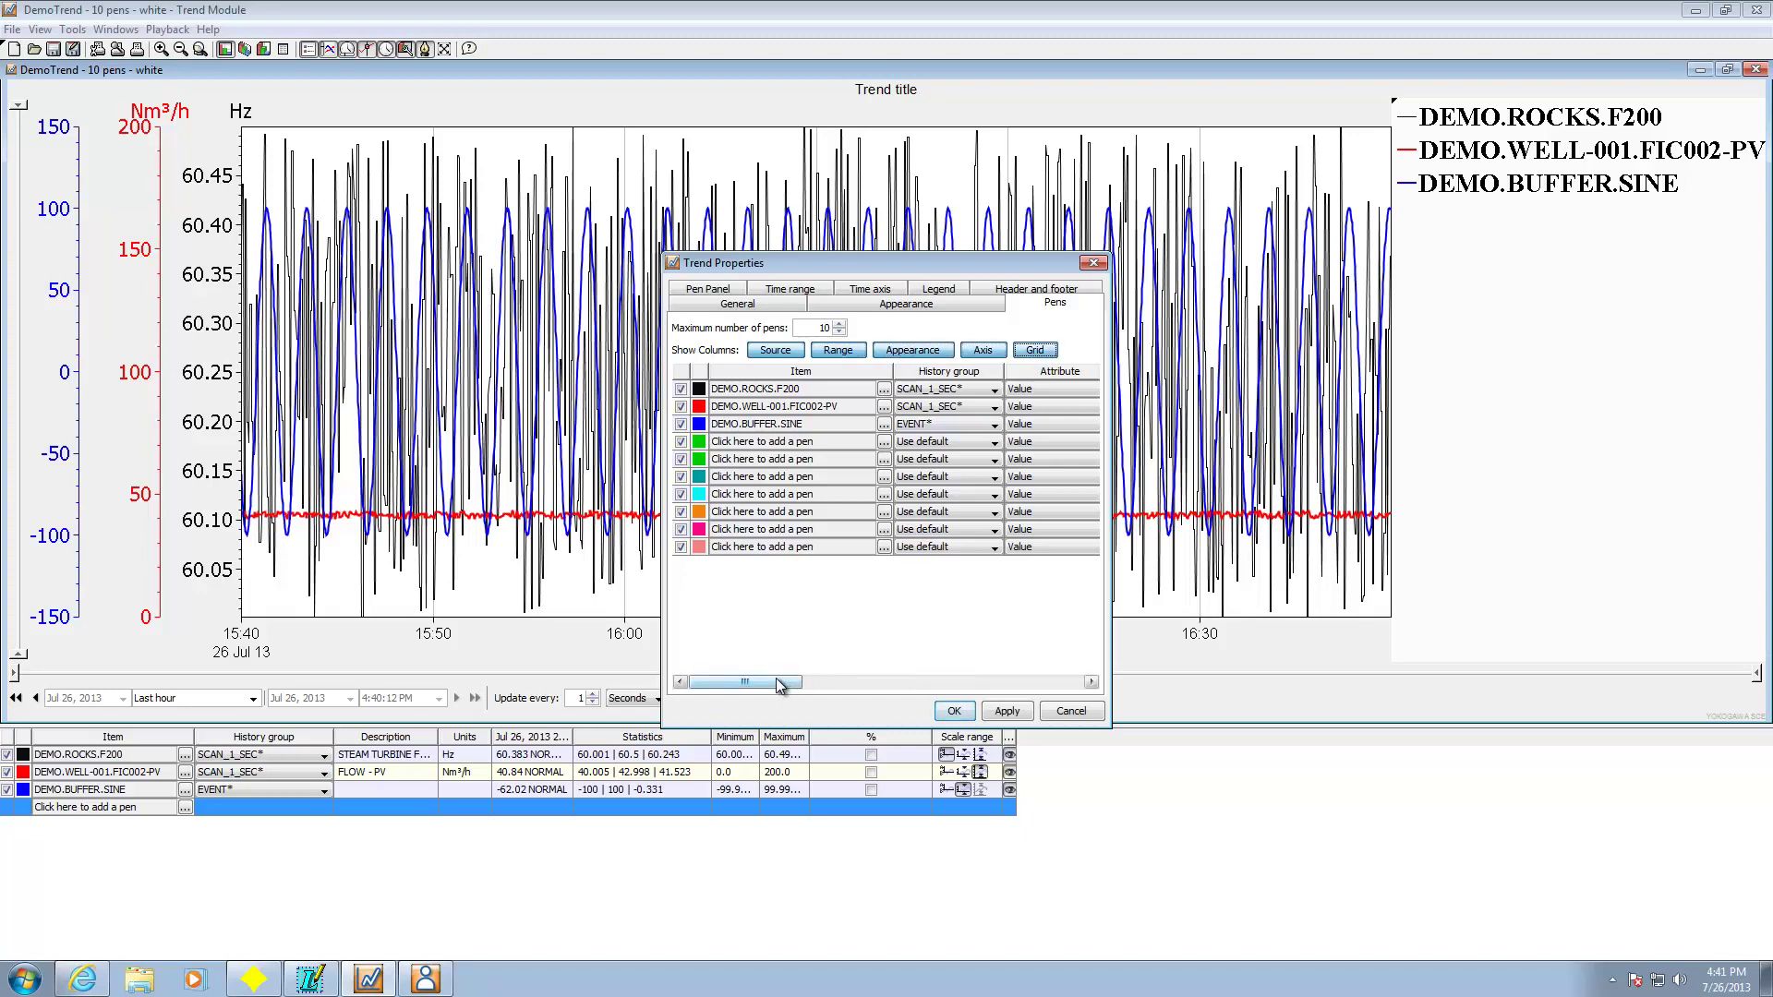
{"action": "mouse_move", "coordinate": [781, 682]}
{"action": "left_mouse_down"}
{"action": "mouse_move", "coordinate": [947, 697]}
{"action": "mouse_move", "coordinate": [944, 588]}
{"action": "left_mouse_up"}
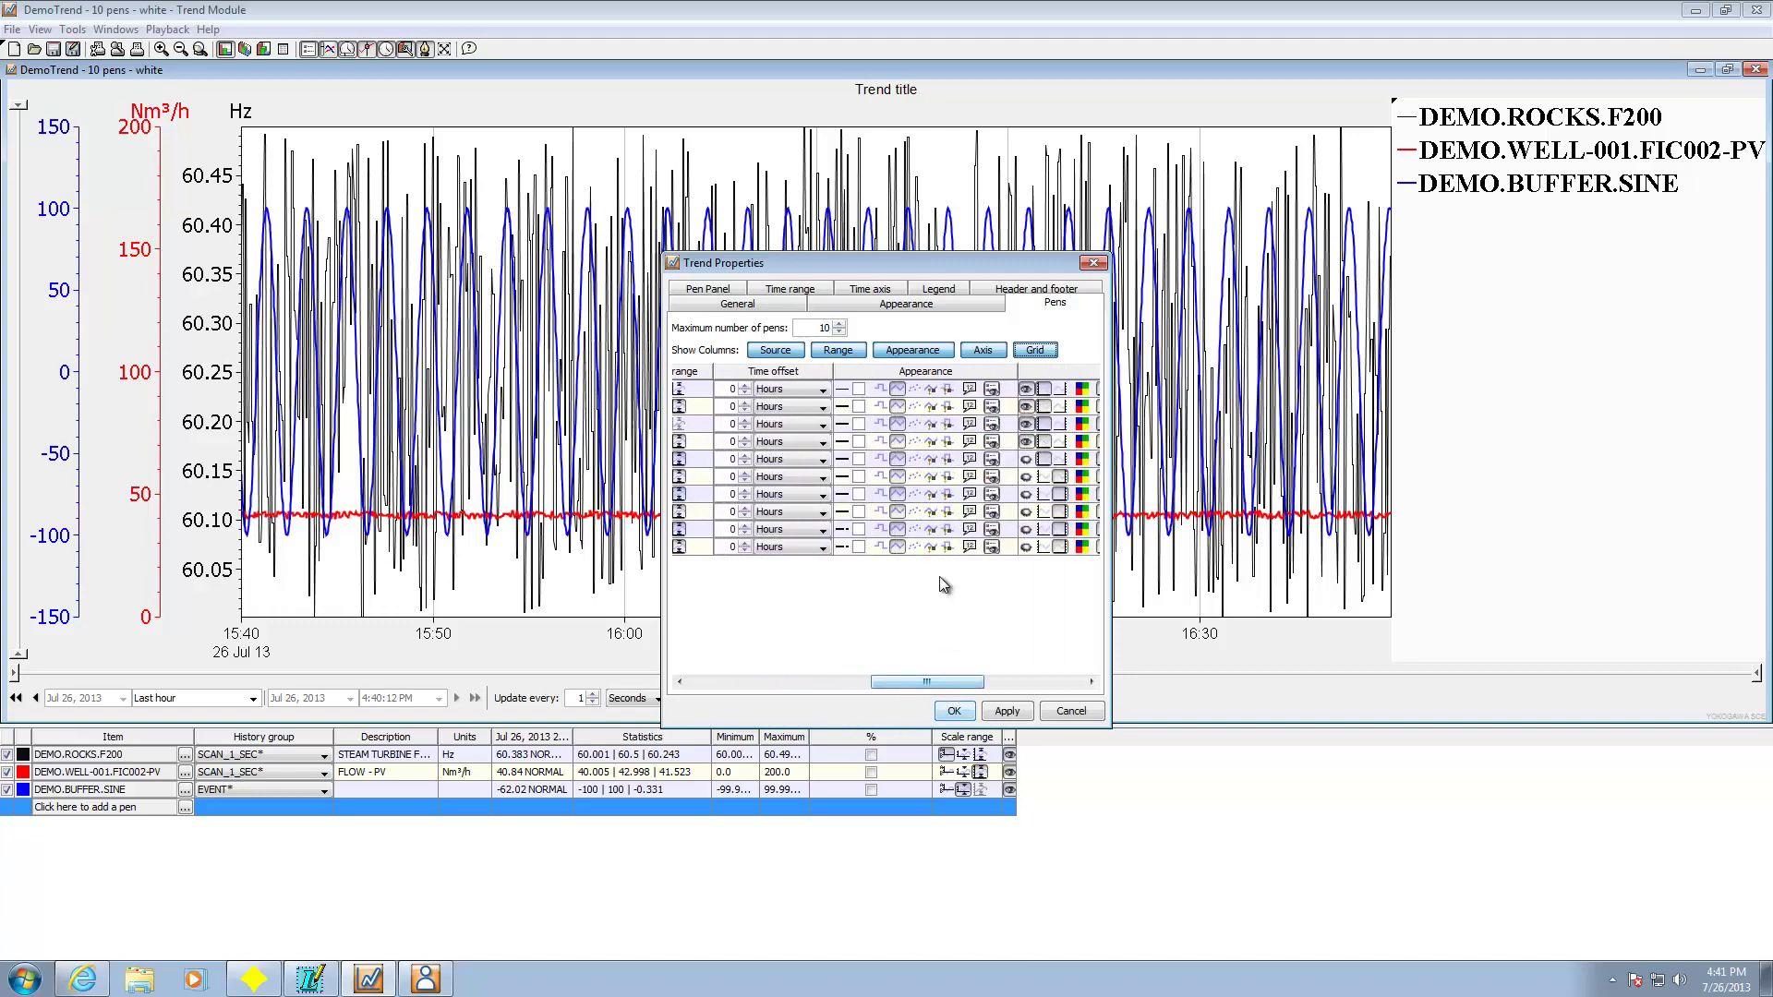
Switch DEMO.ROCKS.F200 to square markers and back to a line, and toggle its grid.
{"action": "left_click", "coordinate": [914, 389]}
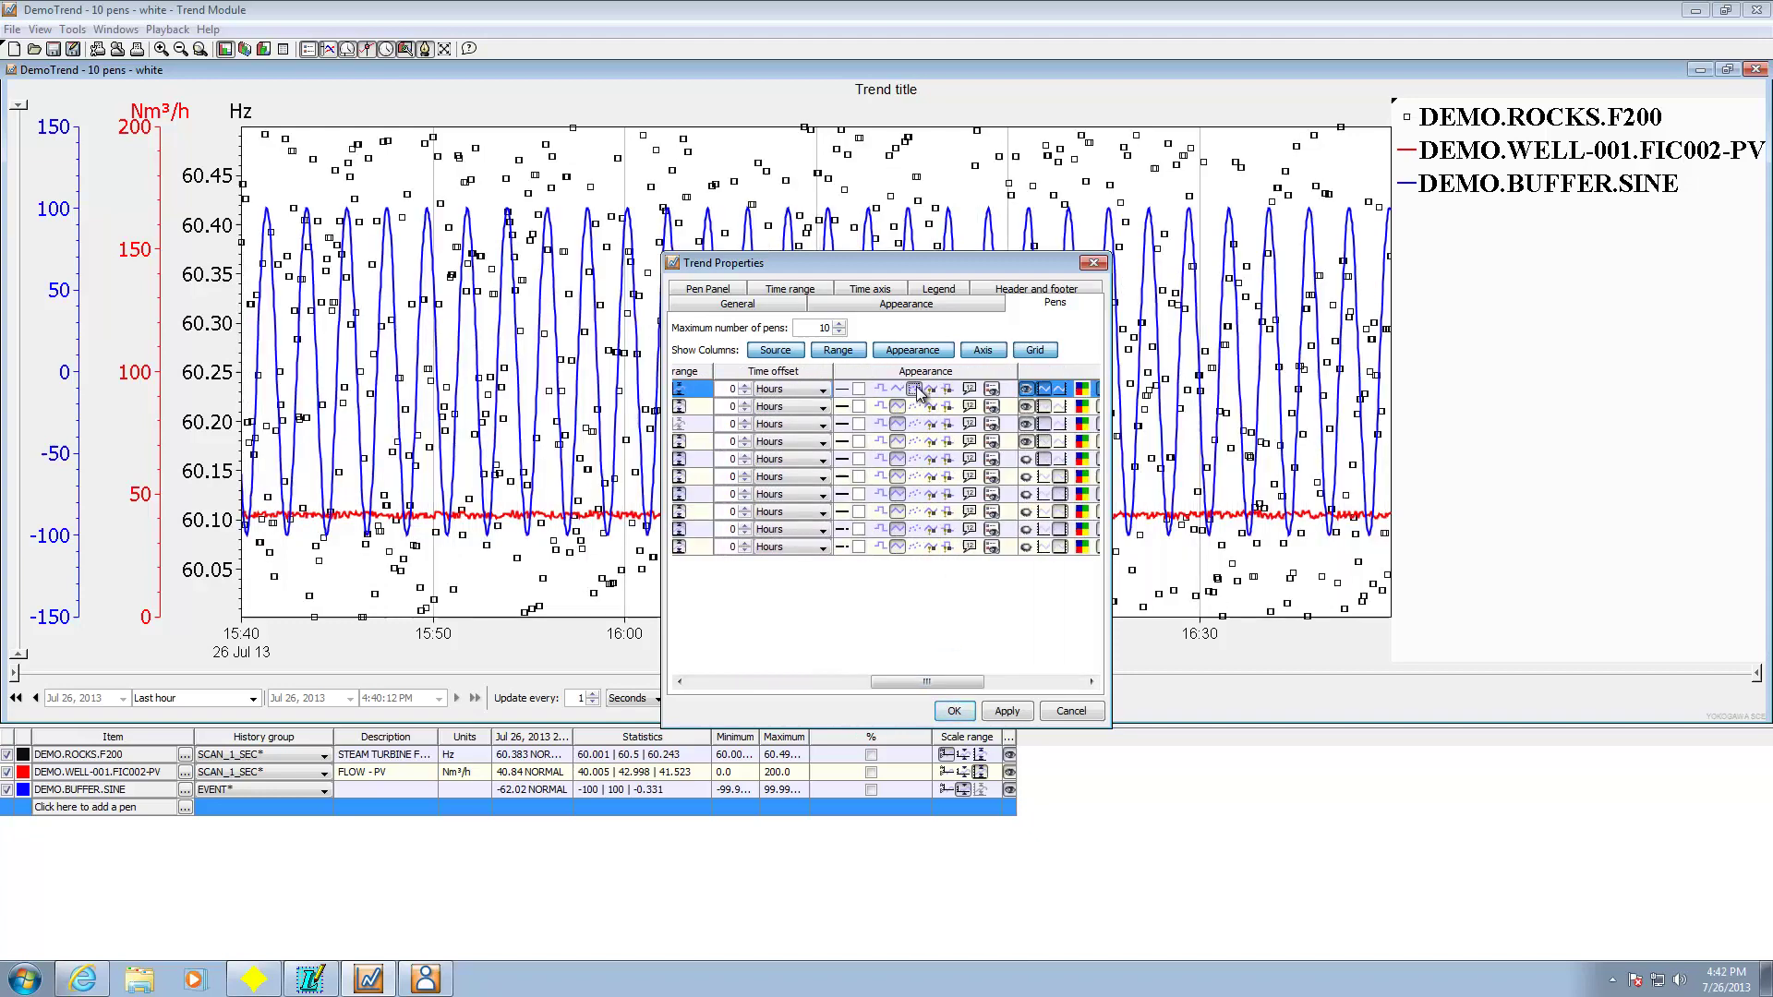
{"action": "left_click", "coordinate": [898, 388]}
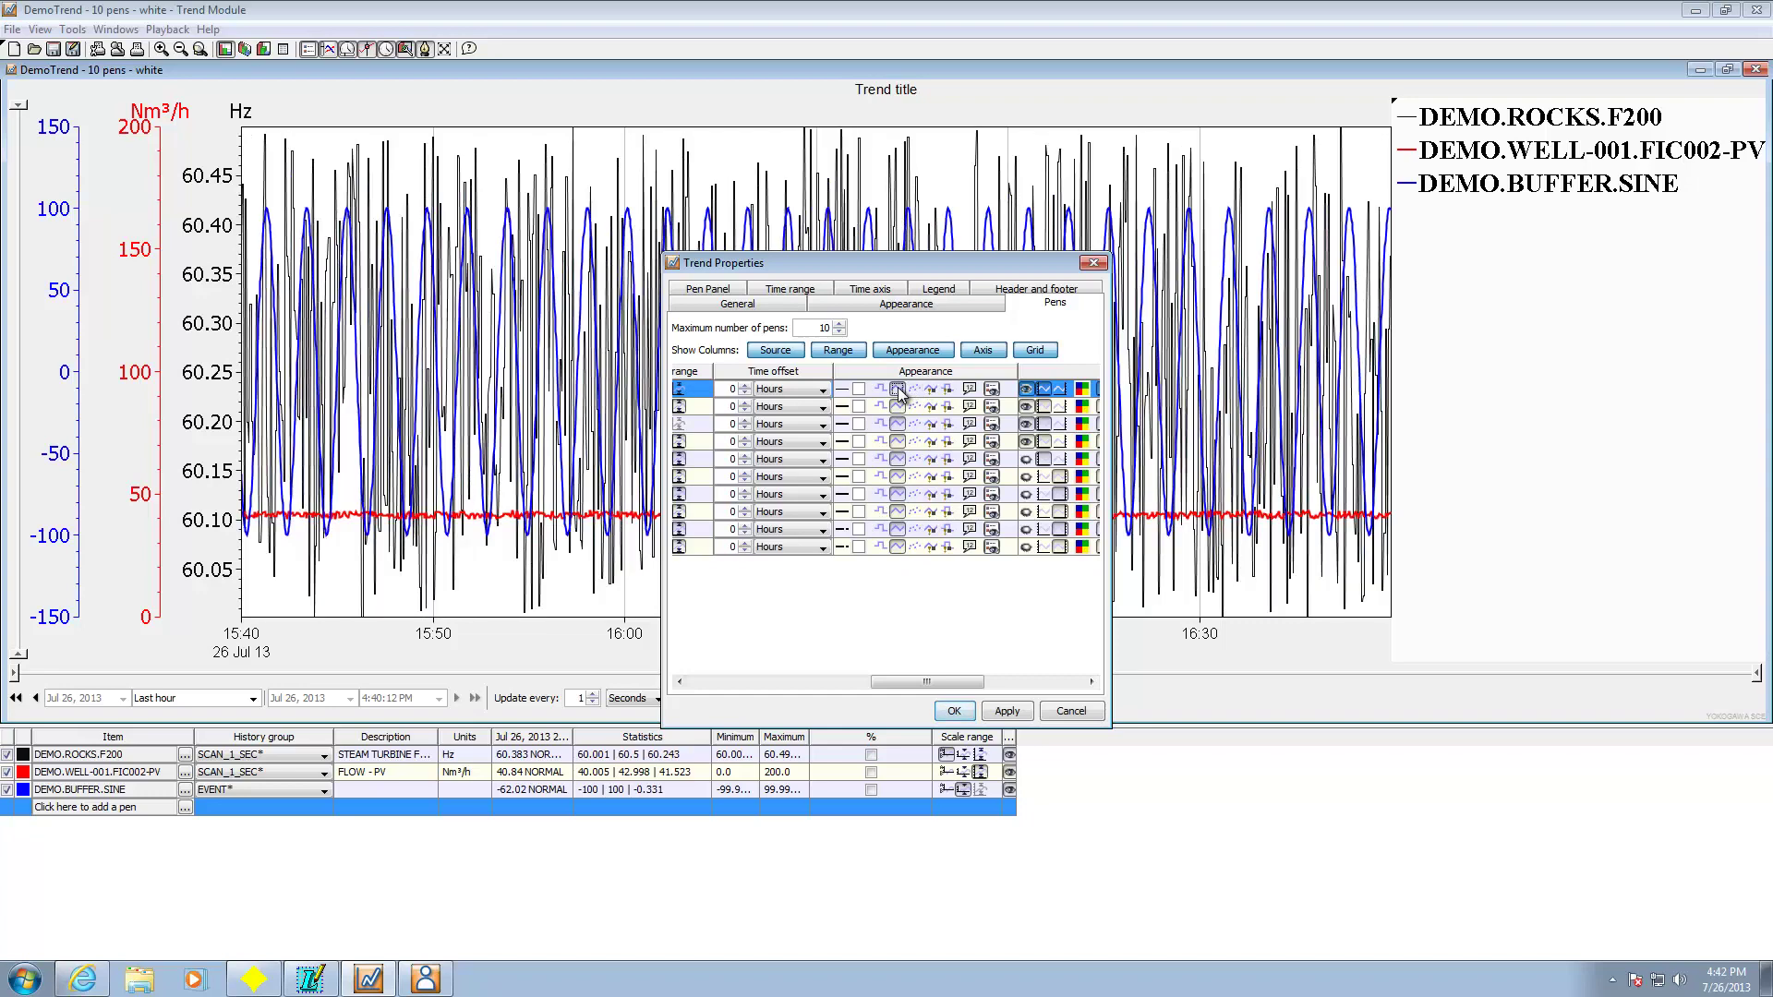
{"action": "left_click_drag", "start_coordinate": [941, 691], "coordinate": [1040, 690]}
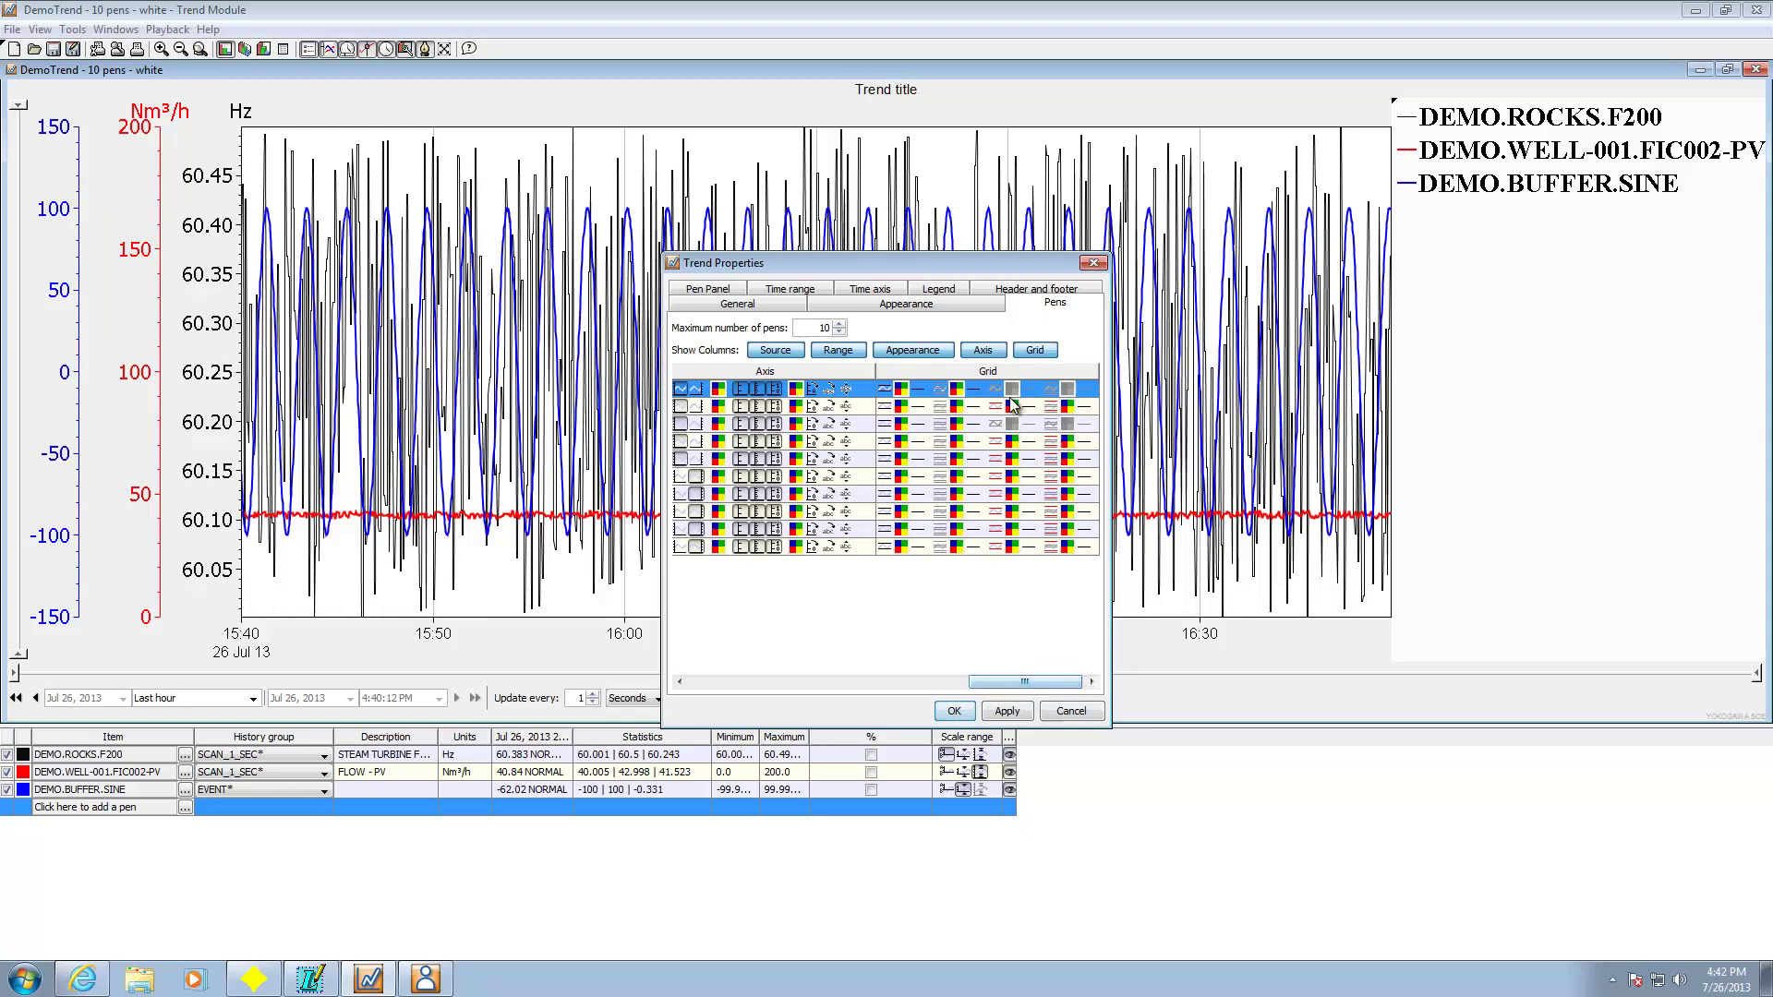
{"action": "left_click", "coordinate": [939, 392]}
Browse the Header and footer, Legend, Time axis and Time range tabs.
{"action": "left_click", "coordinate": [1039, 292]}
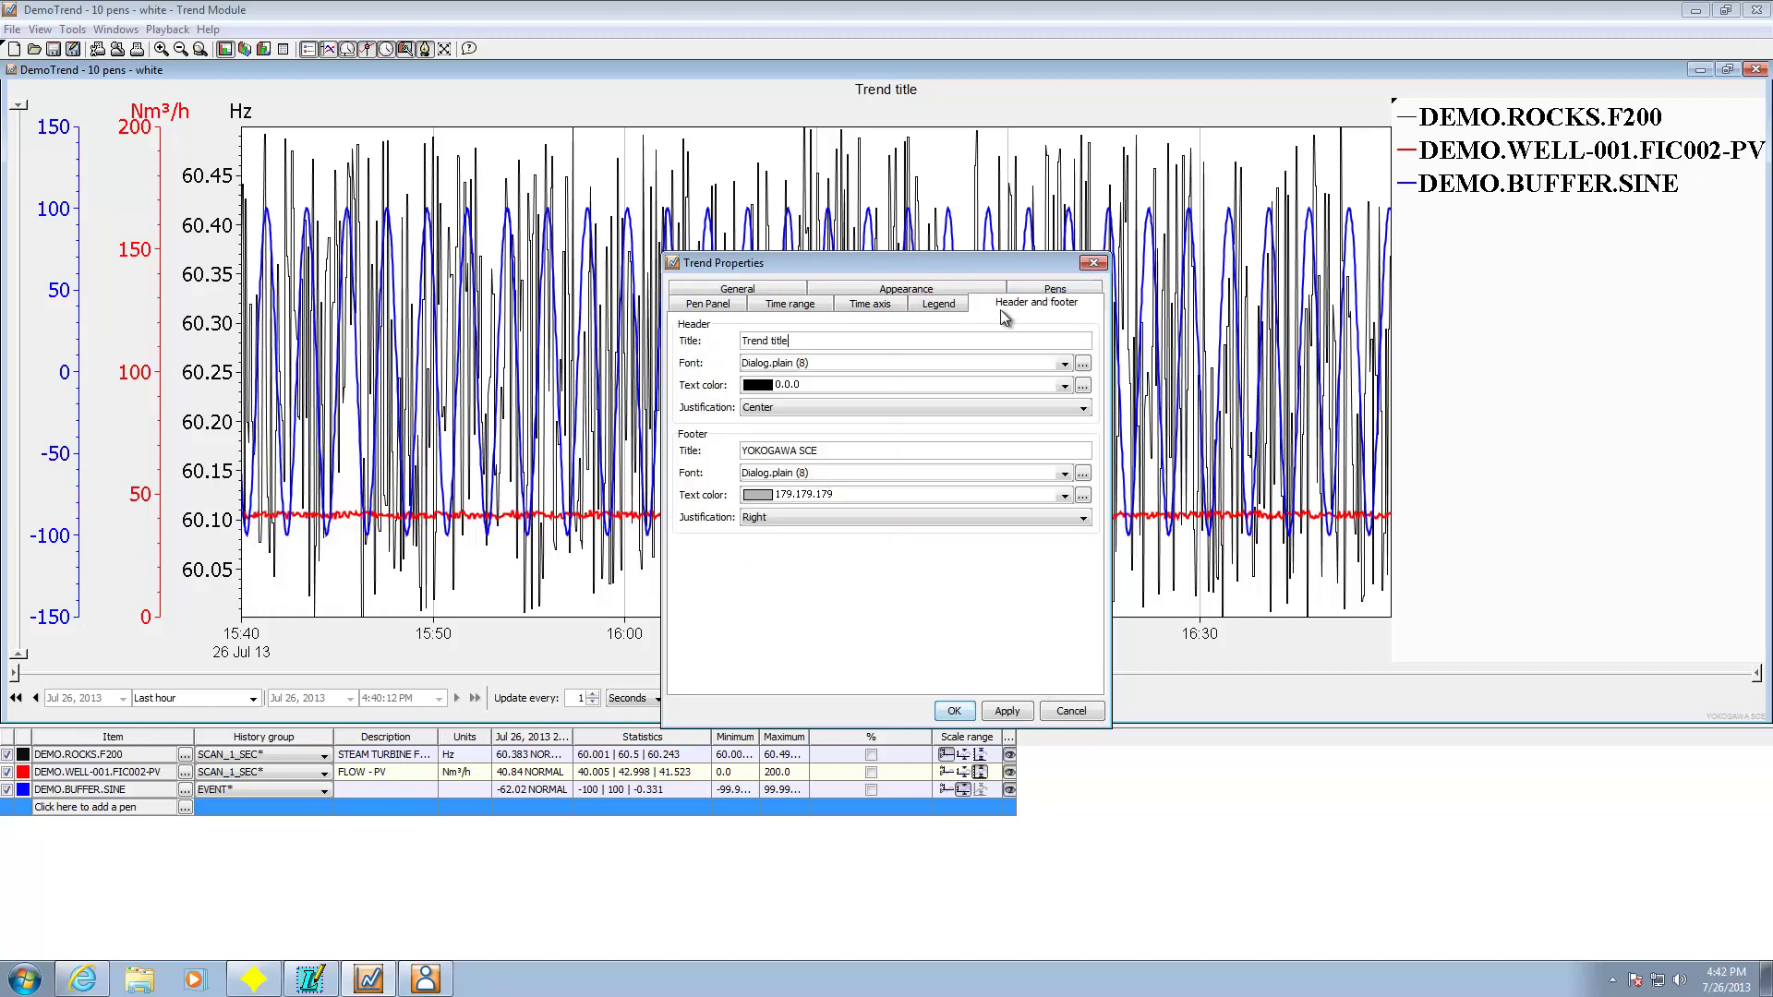
{"action": "left_click", "coordinate": [944, 305]}
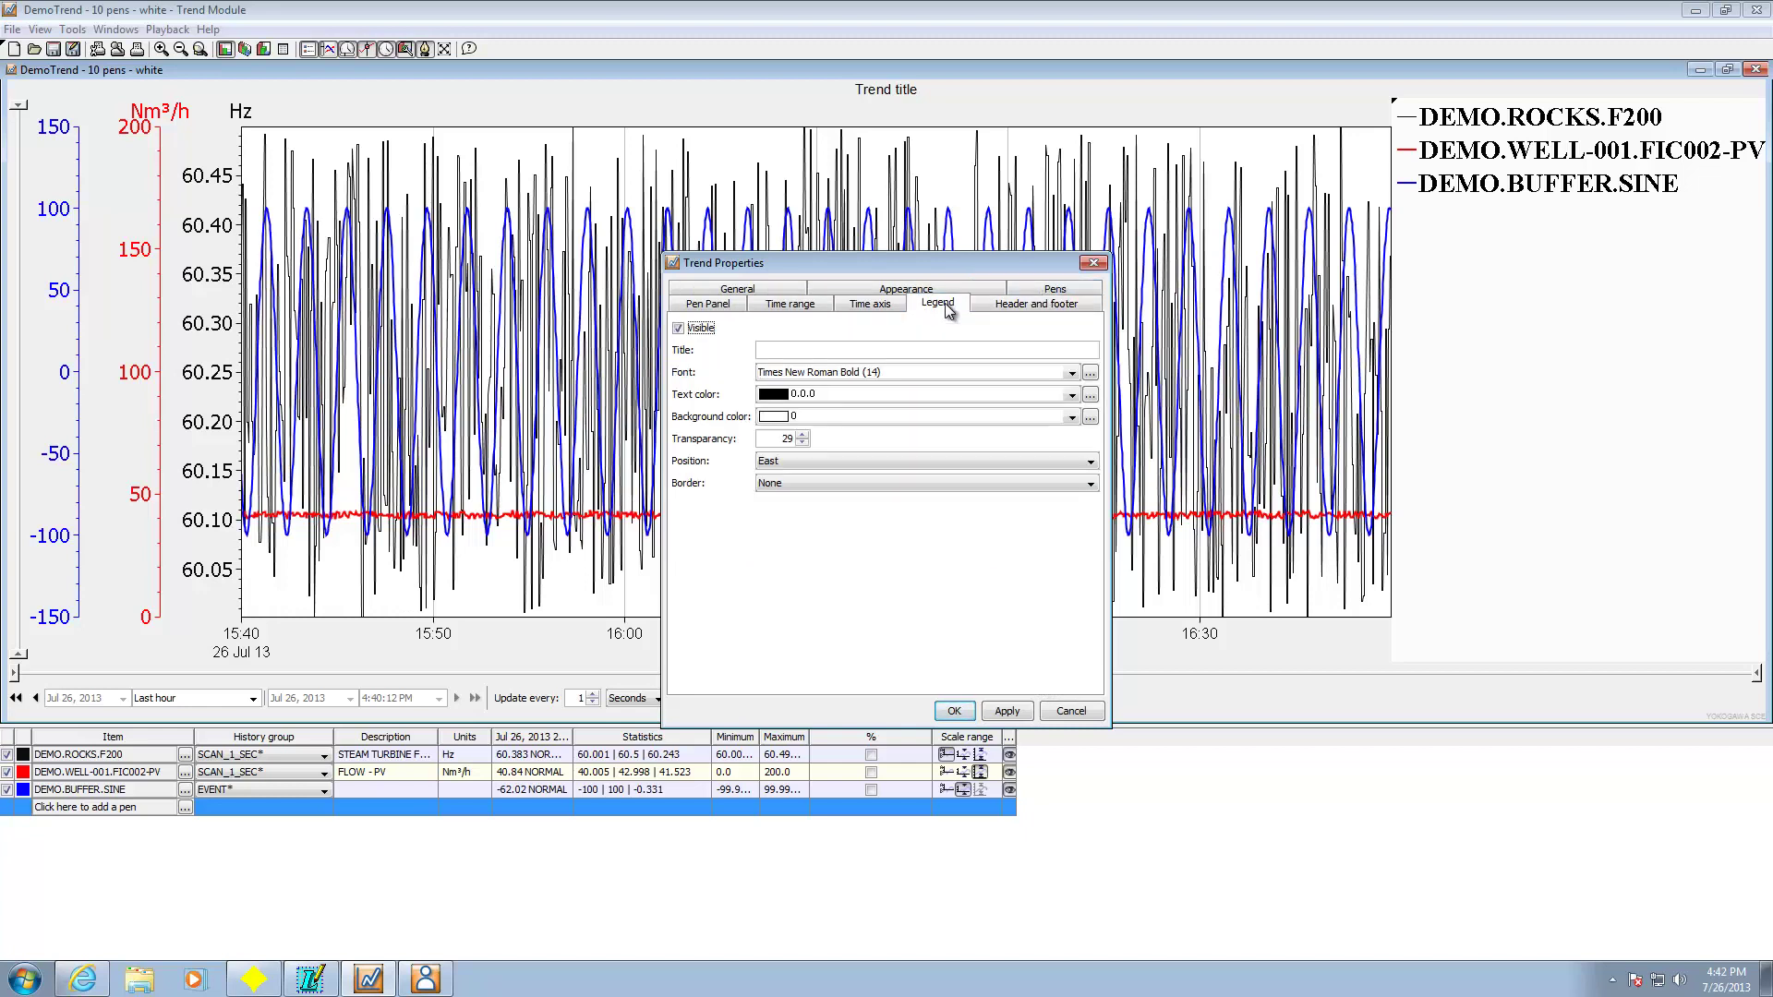
{"action": "left_click", "coordinate": [870, 305]}
{"action": "left_click", "coordinate": [790, 307]}
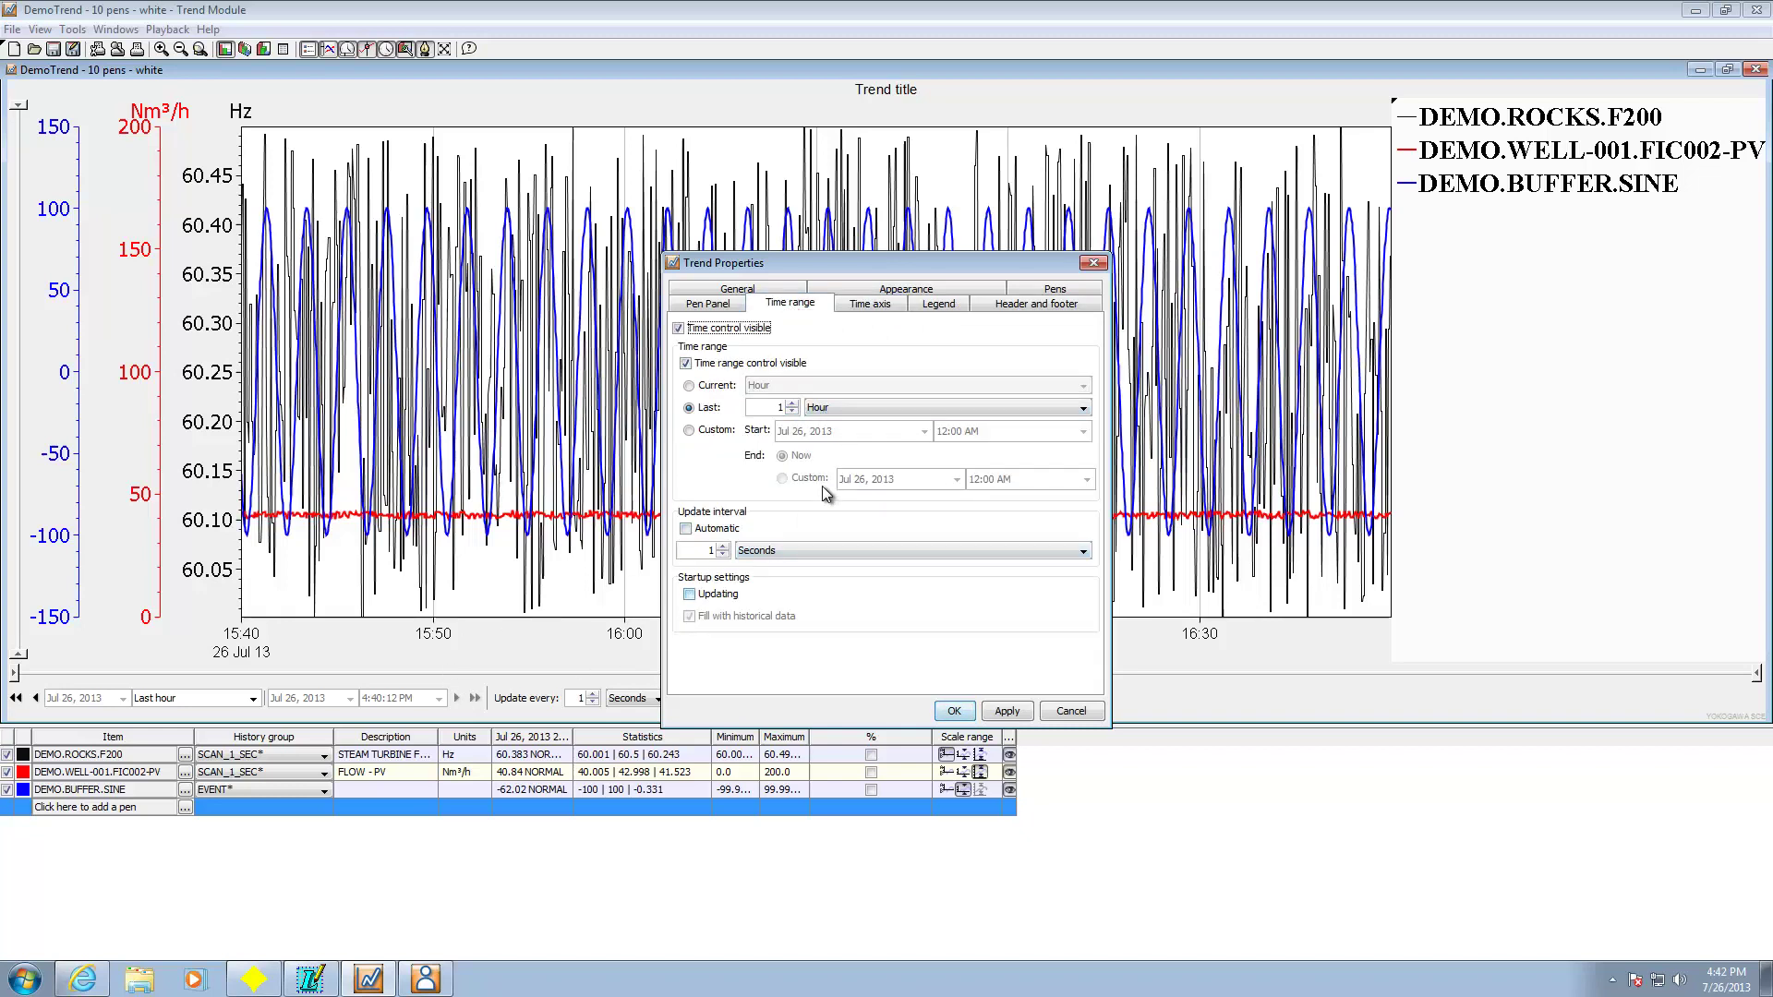
Apply a Last range of 2 hours, then 3, then back to 1 hour.
{"action": "left_click", "coordinate": [781, 410]}
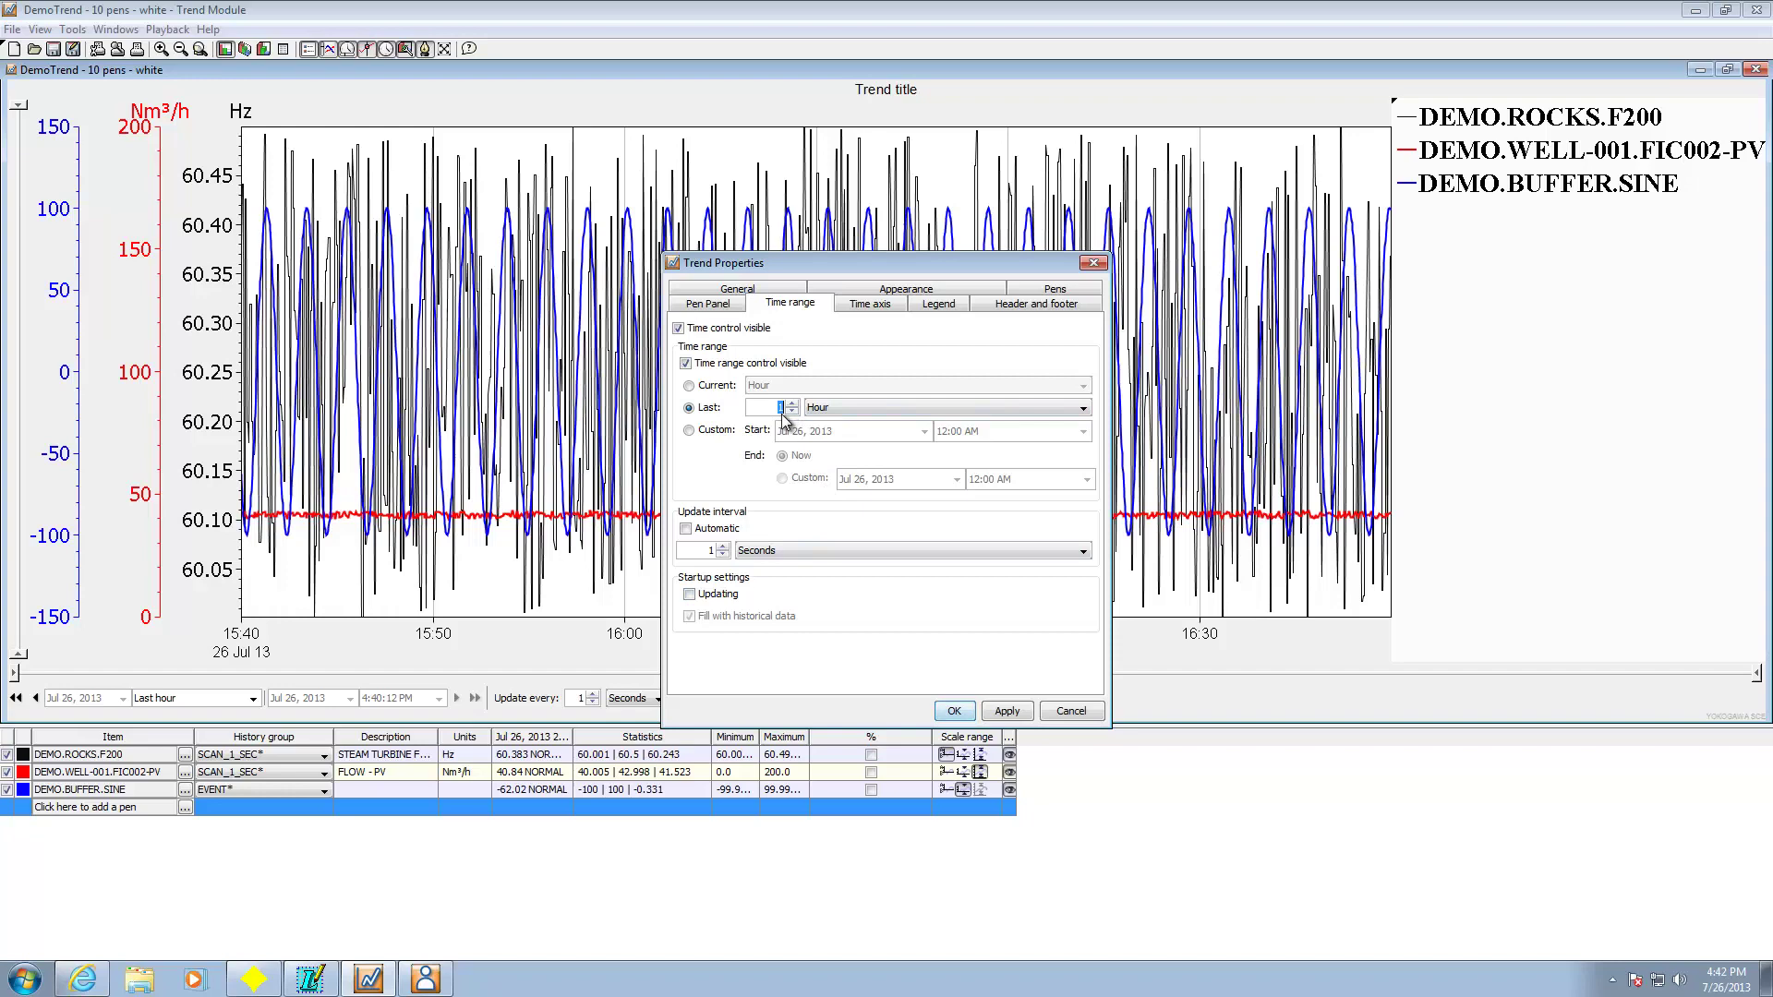
{"action": "type", "text": "2"}
{"action": "left_click", "coordinate": [1012, 710]}
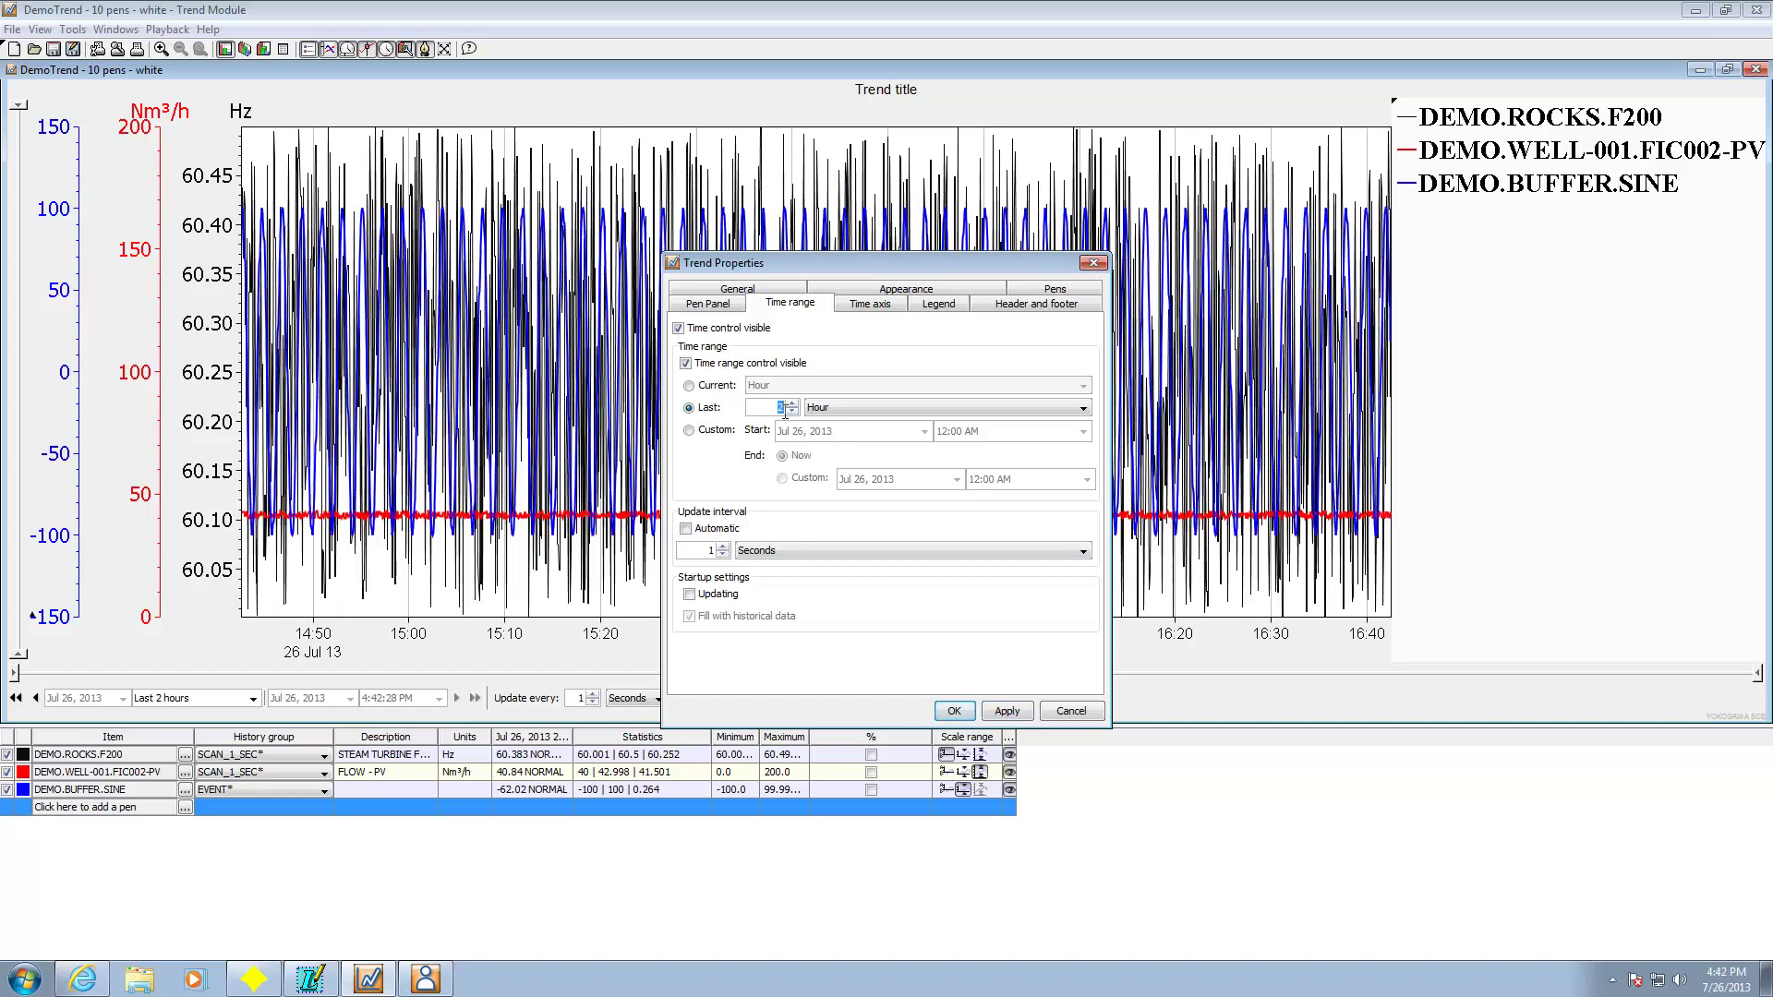
{"action": "type", "text": "3"}
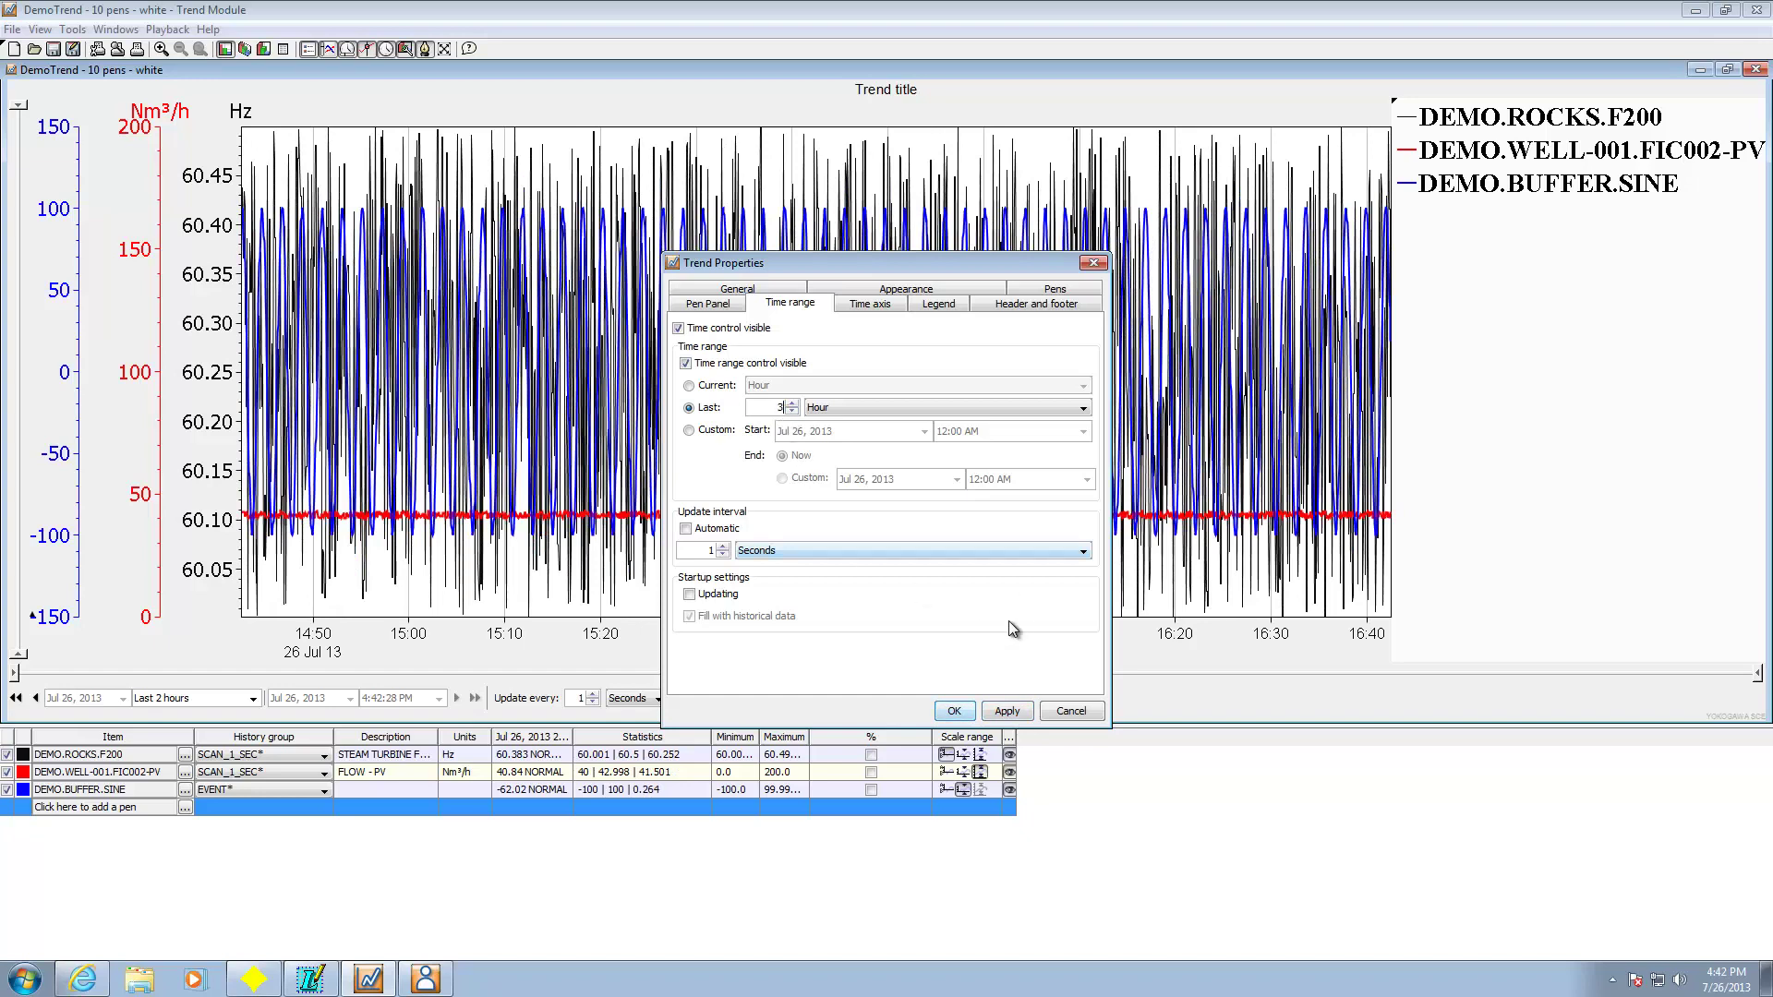
{"action": "left_click", "coordinate": [1007, 710]}
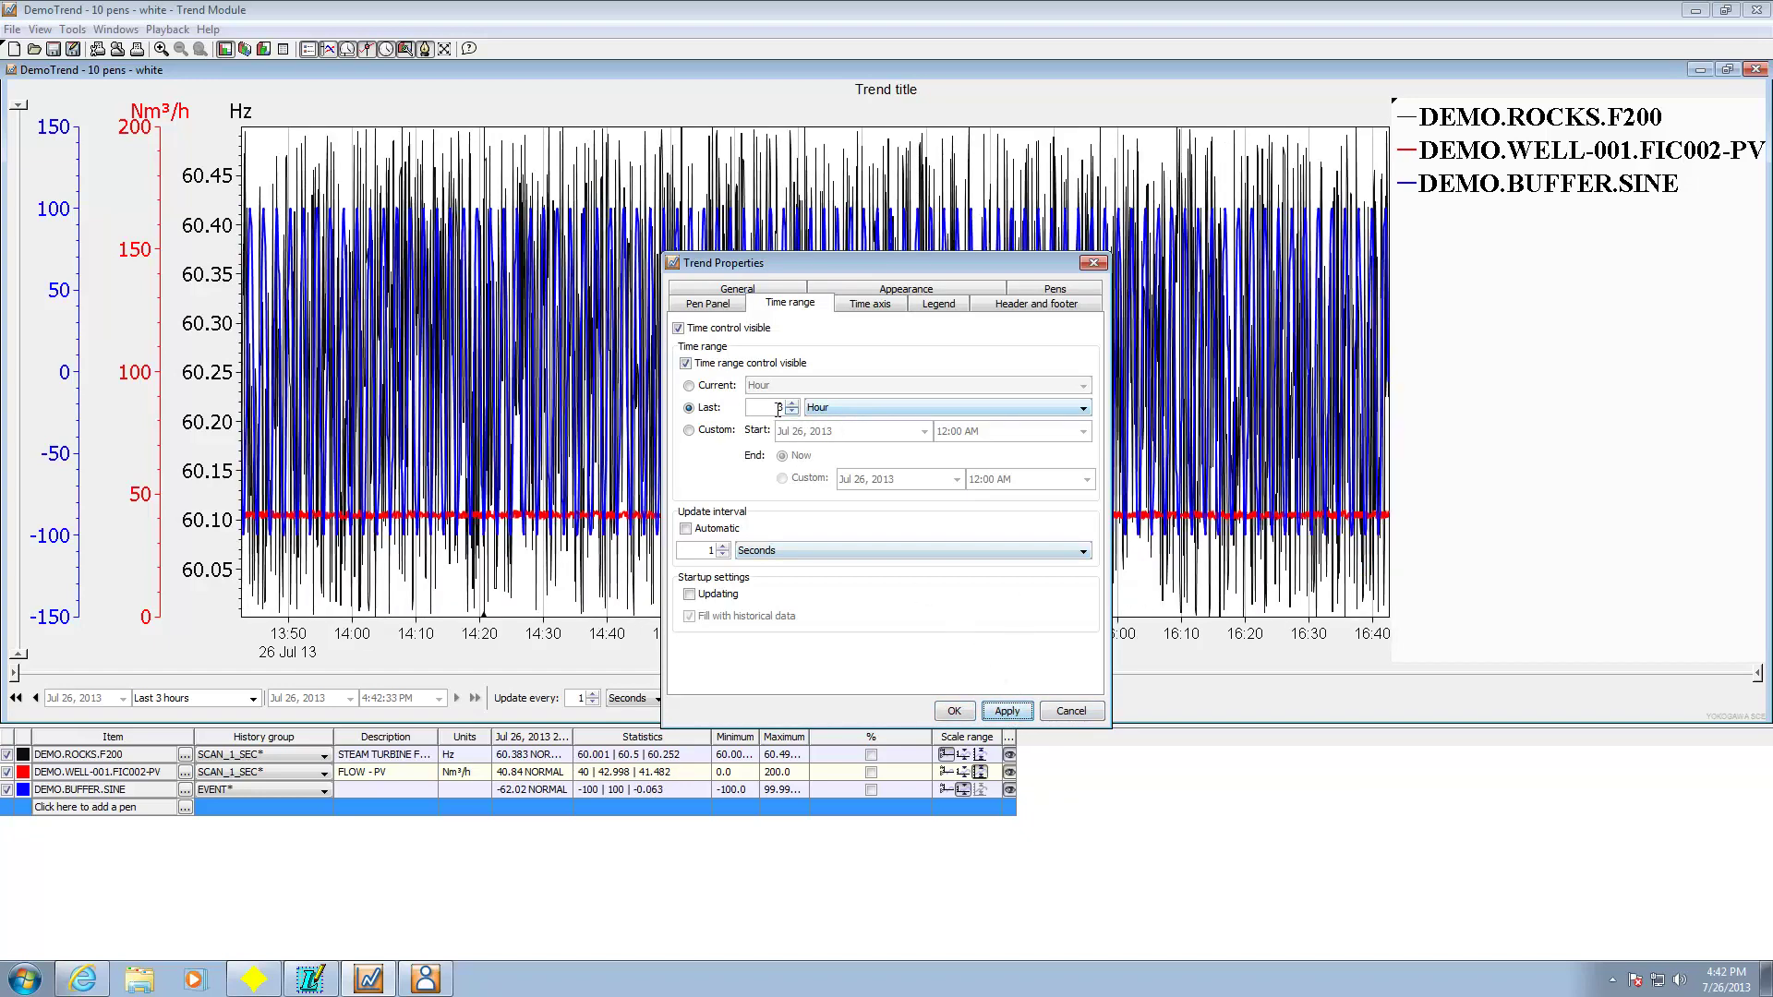
{"action": "double_click", "coordinate": [779, 409]}
{"action": "type", "text": "1"}
{"action": "left_click", "coordinate": [1004, 710]}
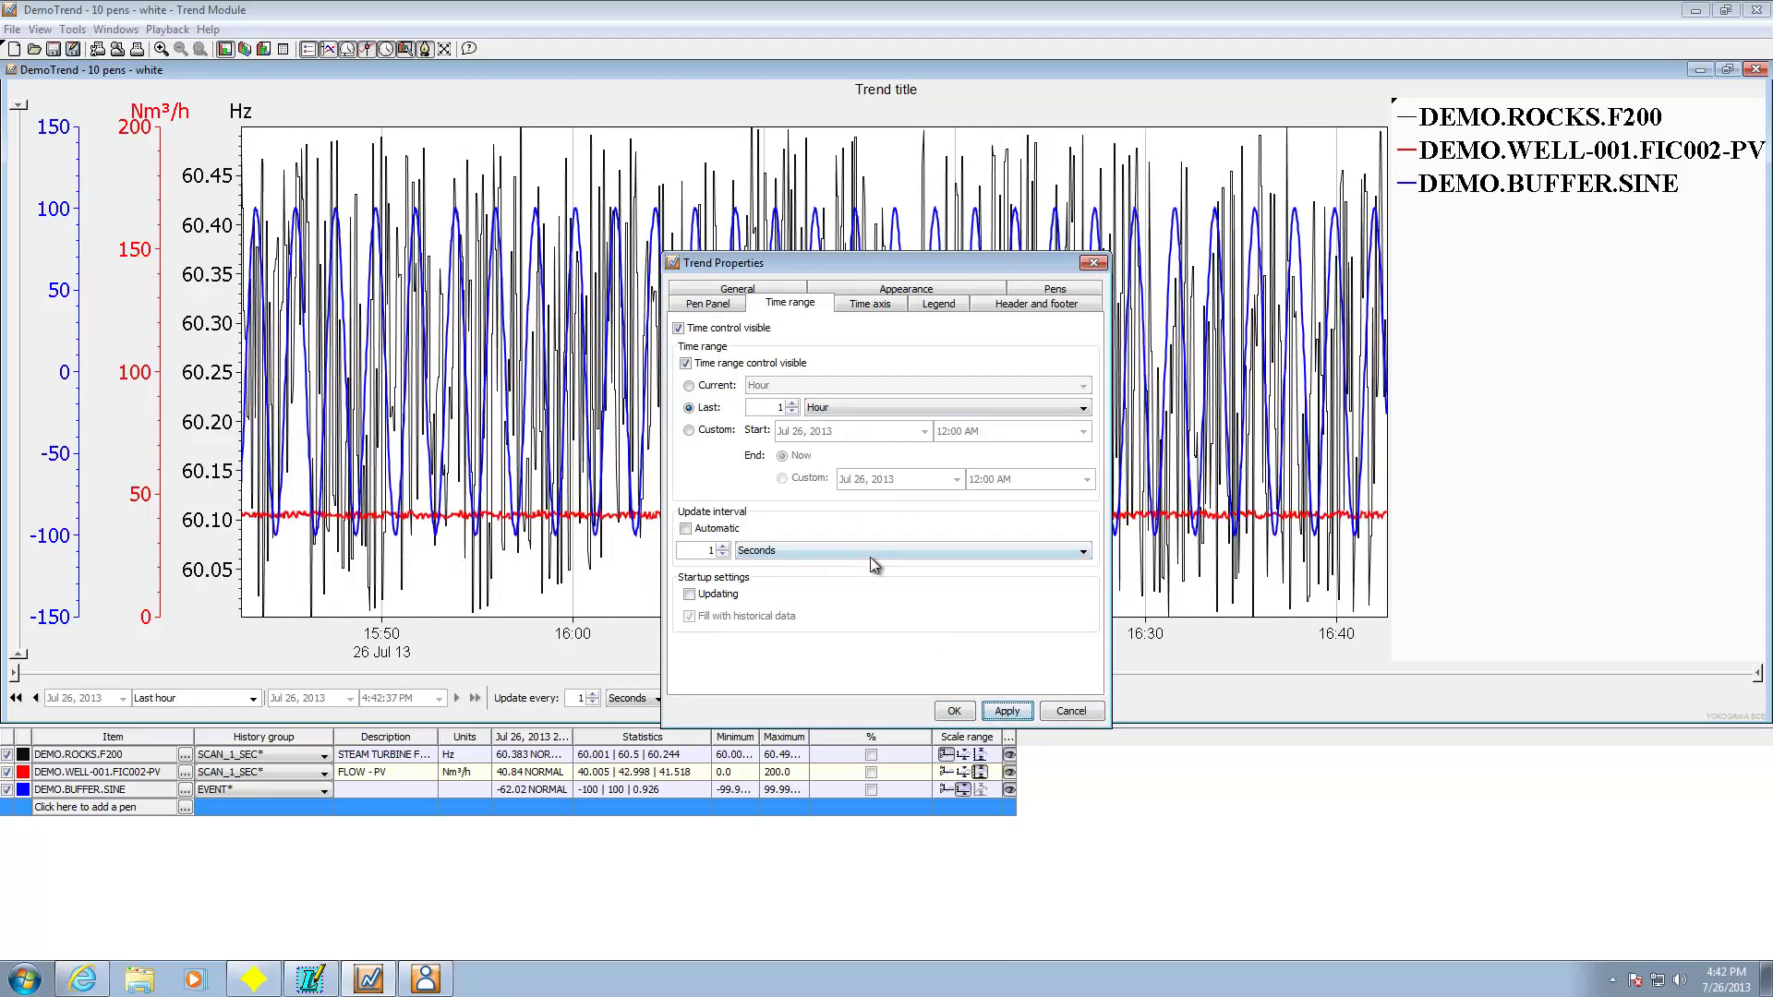
{"action": "left_click", "coordinate": [686, 529]}
Review the Pen Panel columns and close Trend Properties with OK.
{"action": "left_click", "coordinate": [705, 305]}
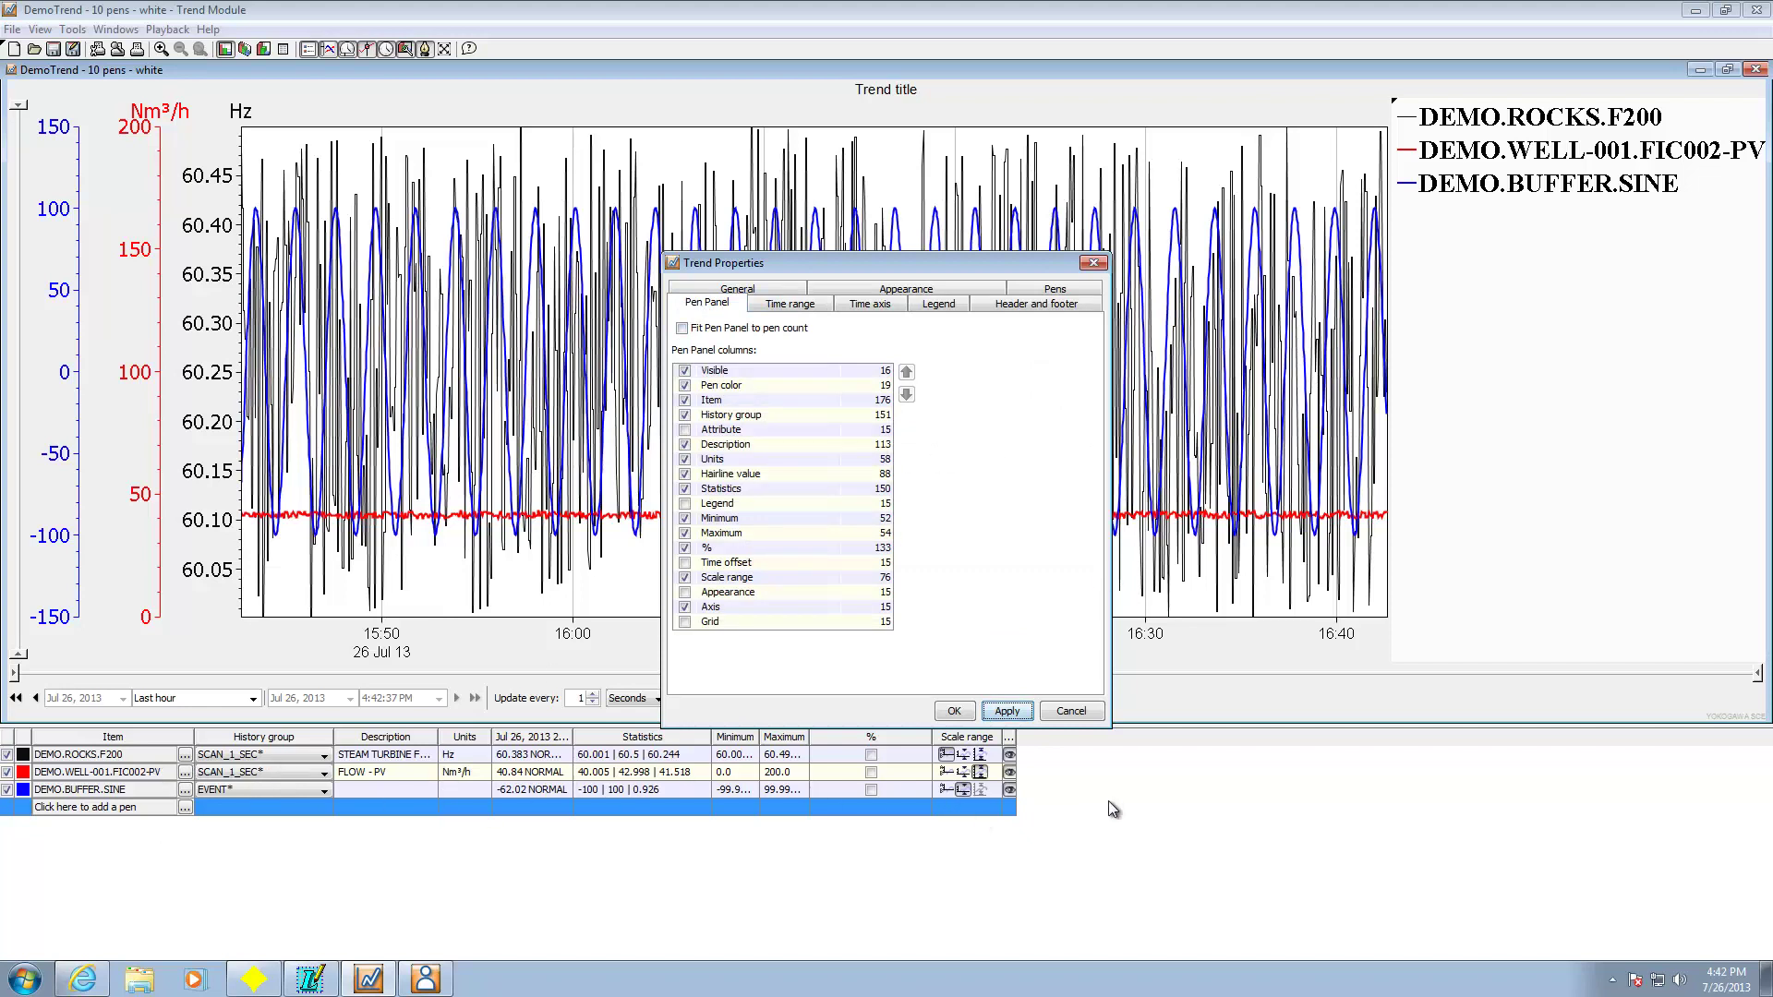
{"action": "left_click", "coordinate": [1074, 715]}
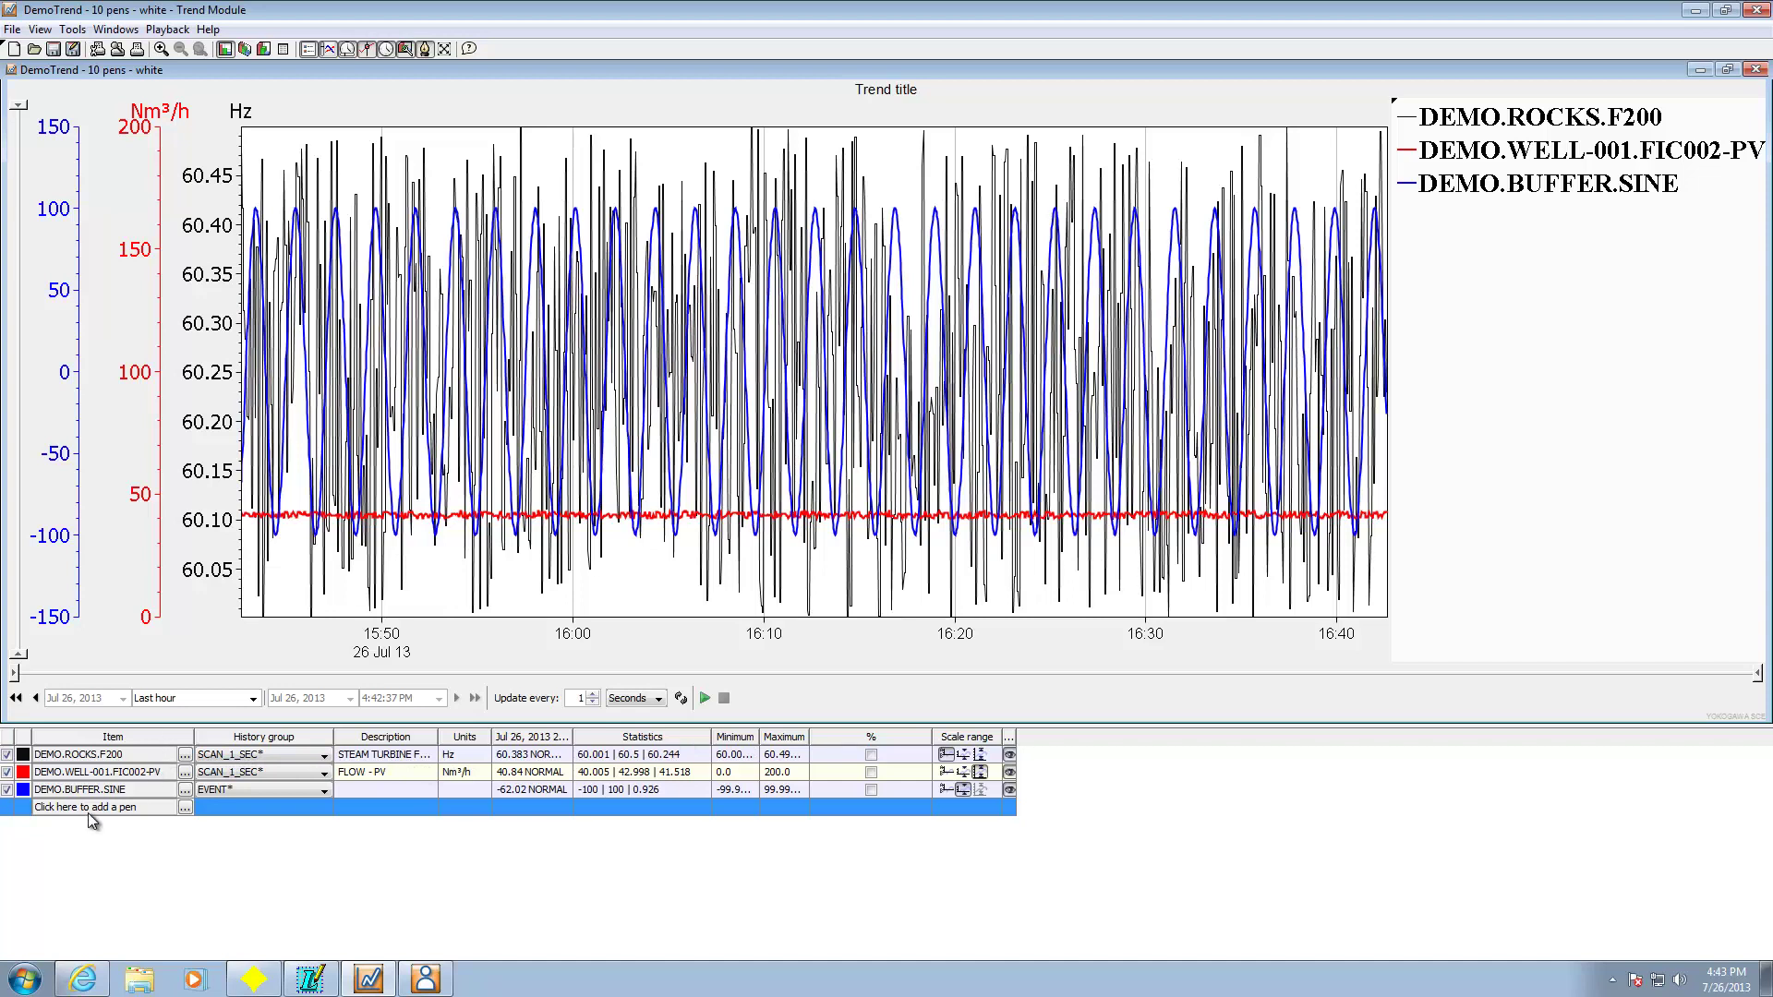
Add DEMO.ROCKS.F200 from the tag selector as a new pen and resume live updating.
{"action": "left_click", "coordinate": [184, 810]}
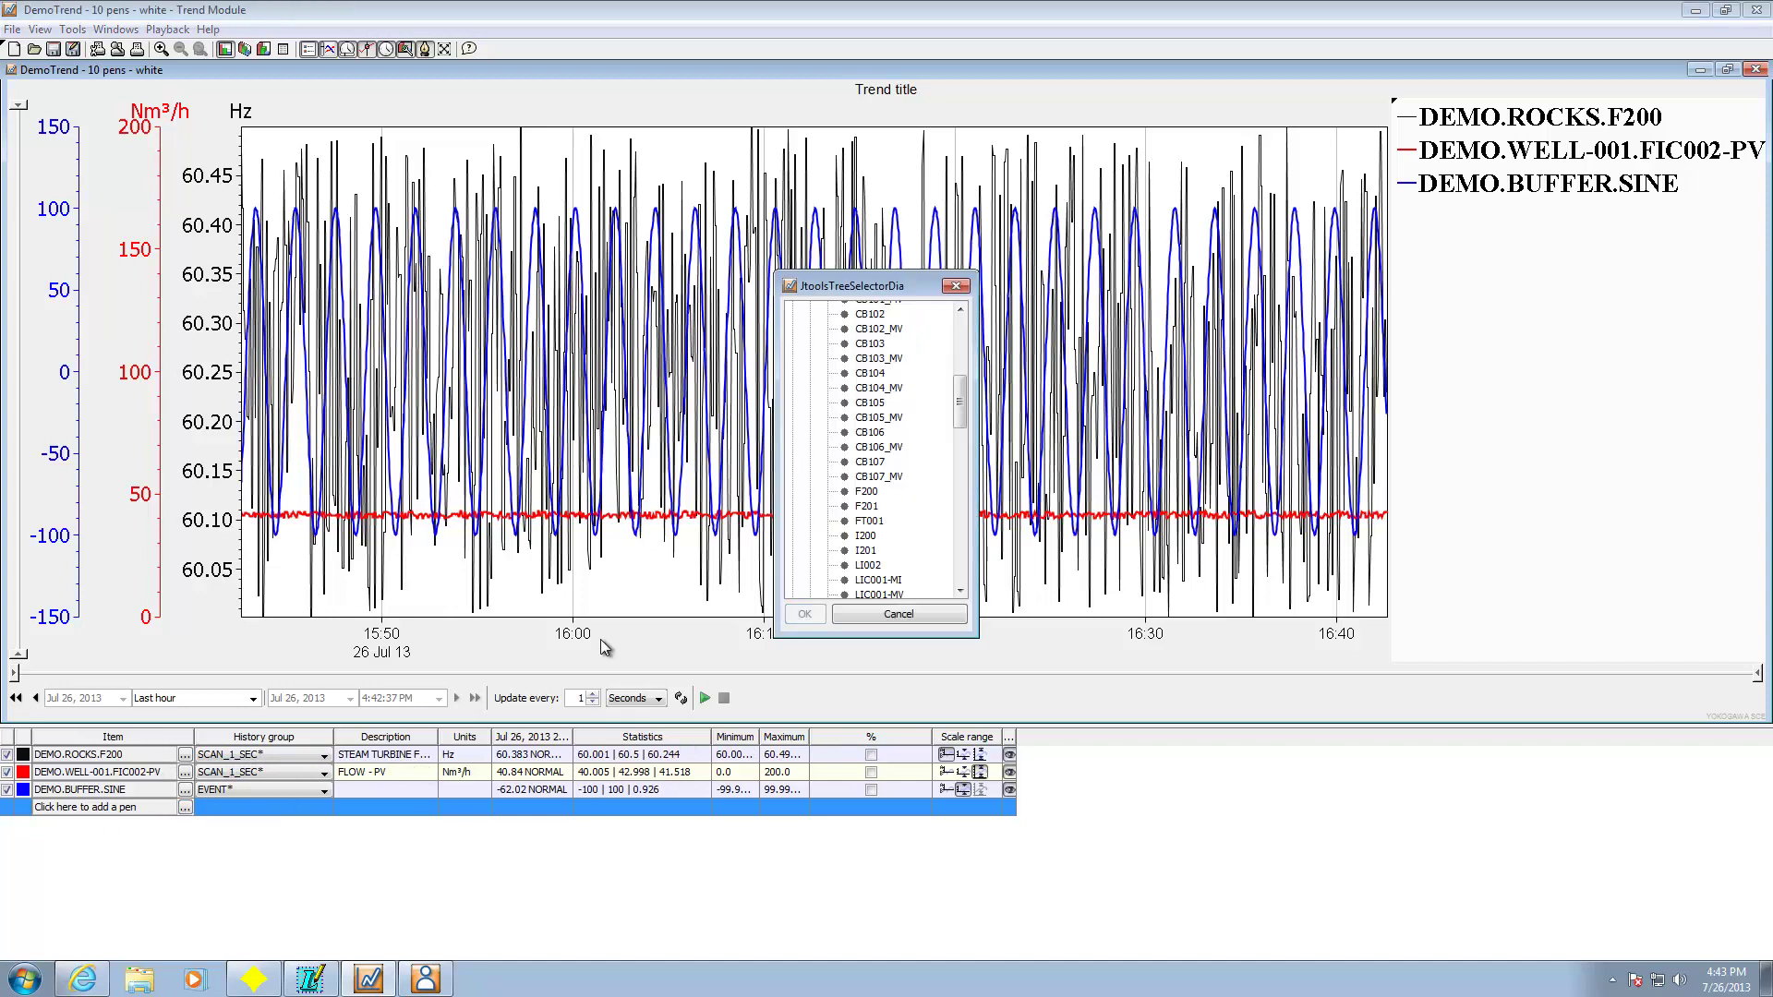
{"action": "scroll", "coordinate": [970, 434], "scroll_direction": "up", "scroll_amount": 4}
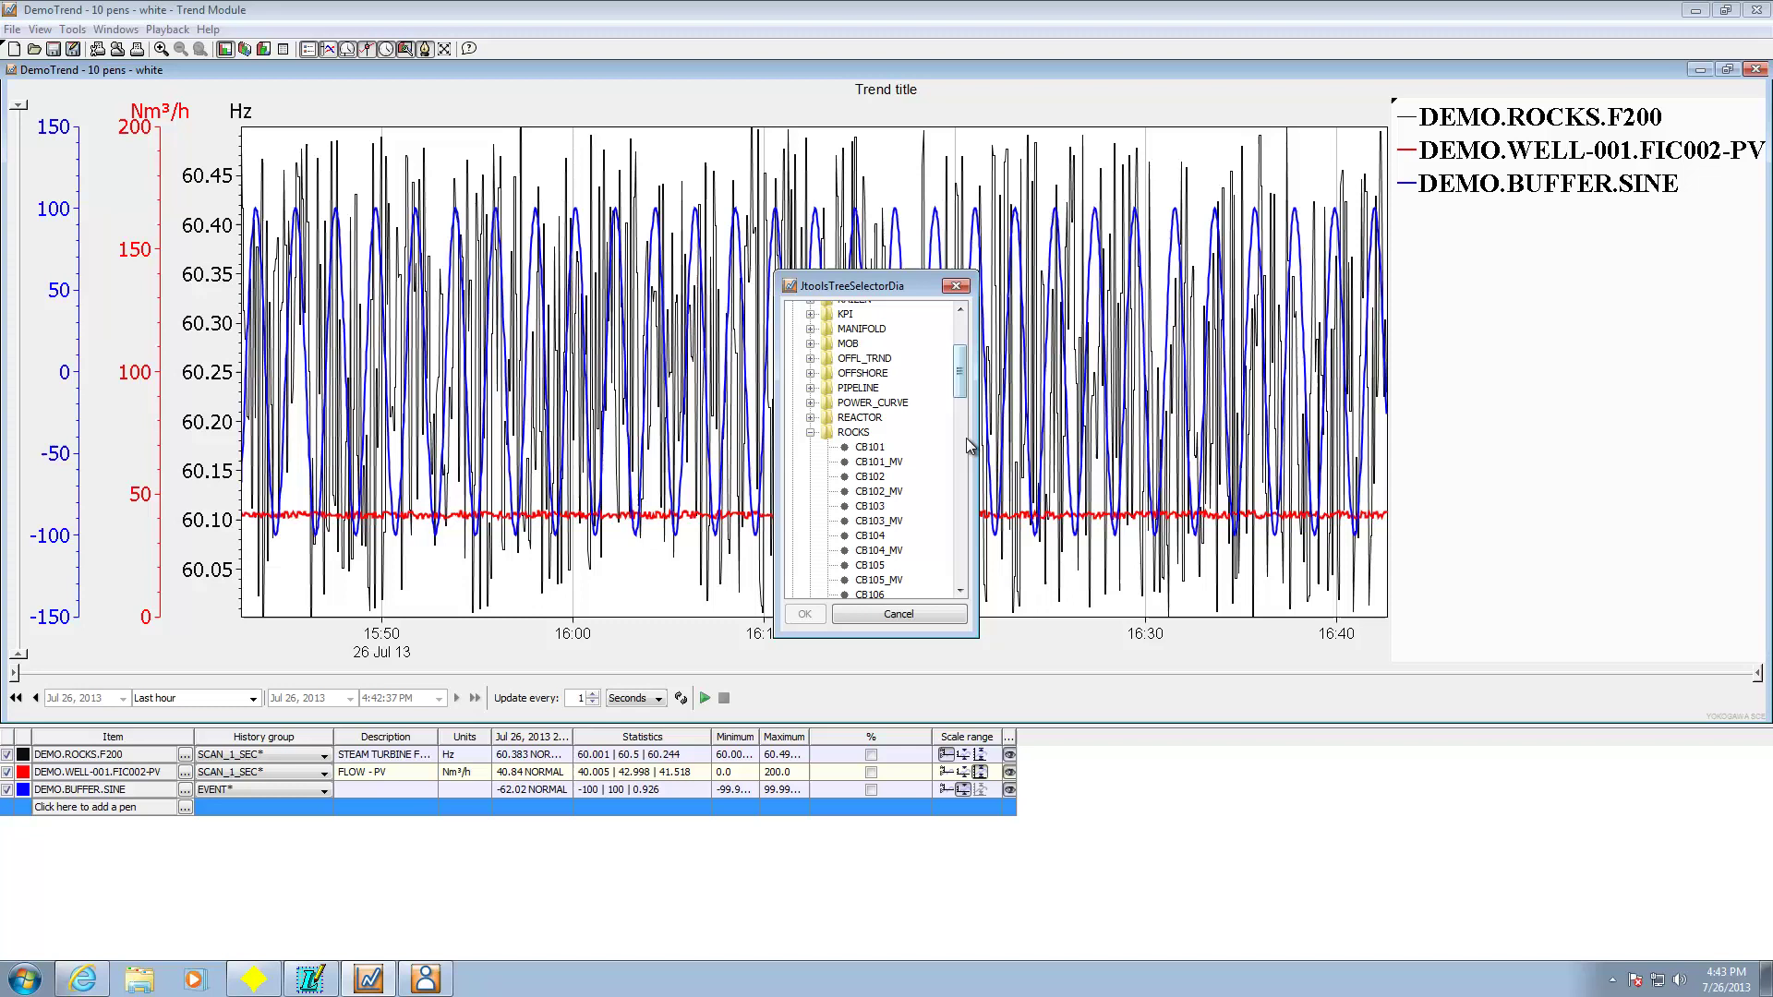
{"action": "scroll", "coordinate": [966, 388], "scroll_direction": "up", "scroll_amount": 3}
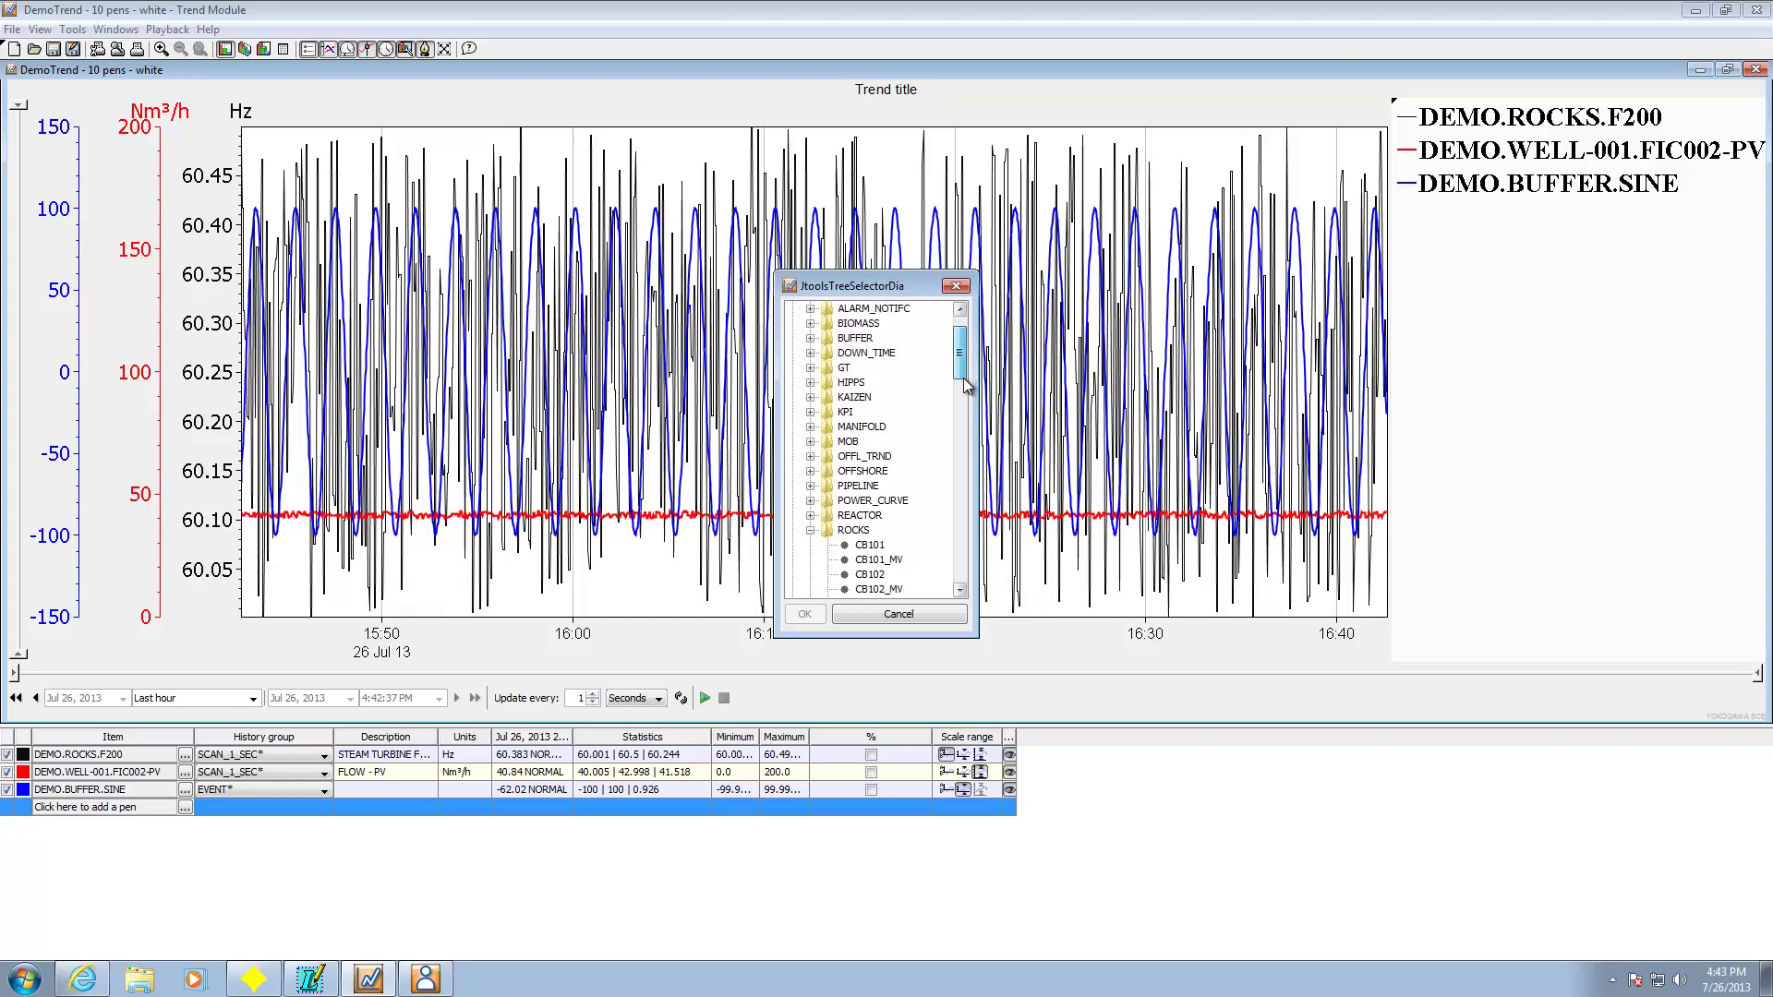
{"action": "left_click_drag", "start_coordinate": [963, 381], "coordinate": [956, 454]}
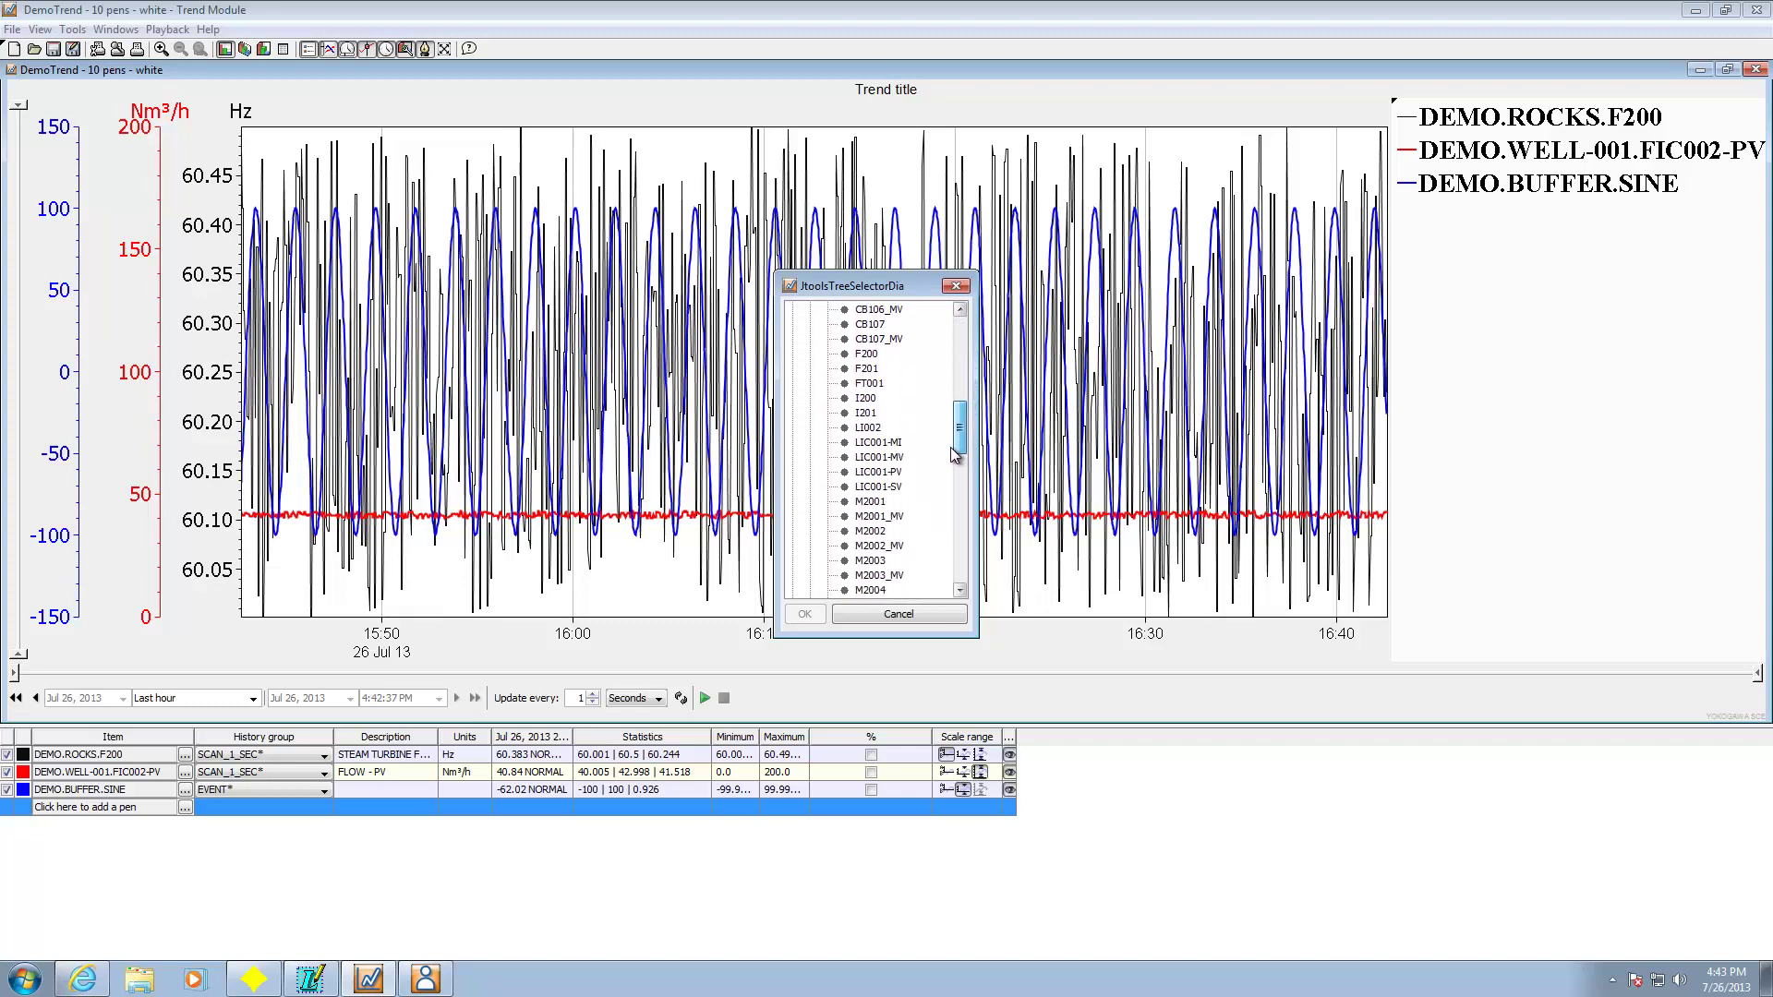
{"action": "double_click", "coordinate": [868, 355]}
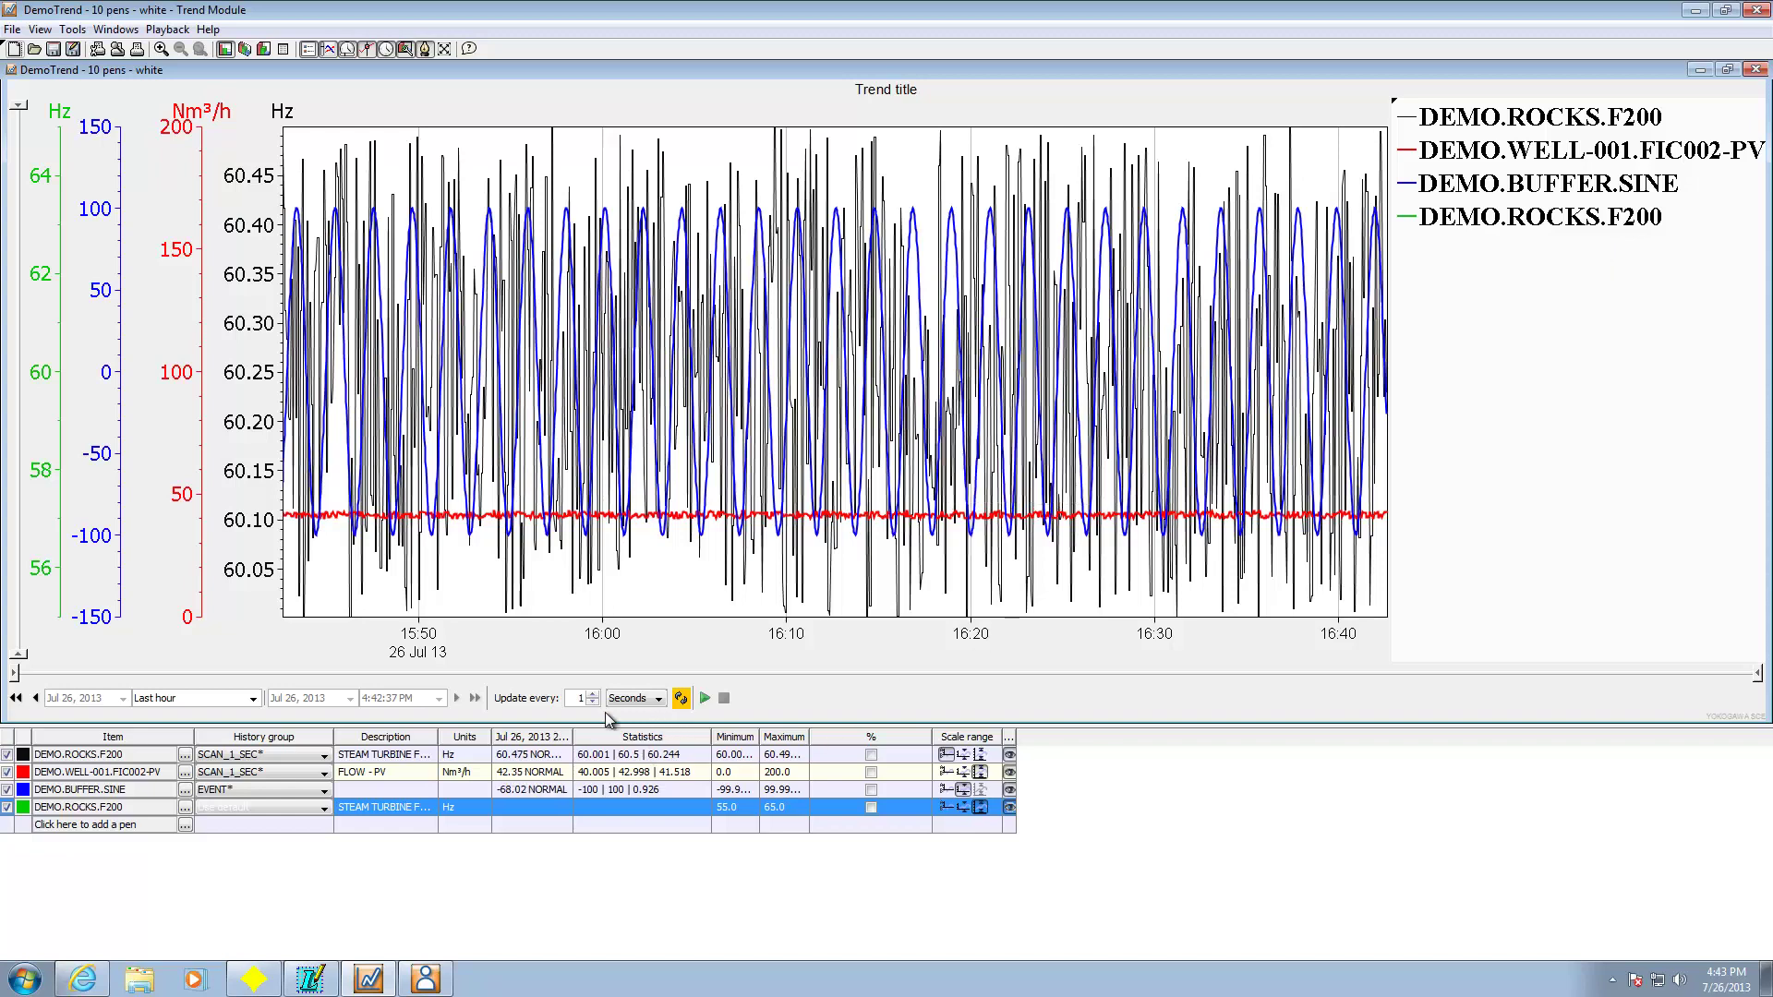
{"action": "left_click", "coordinate": [704, 700]}
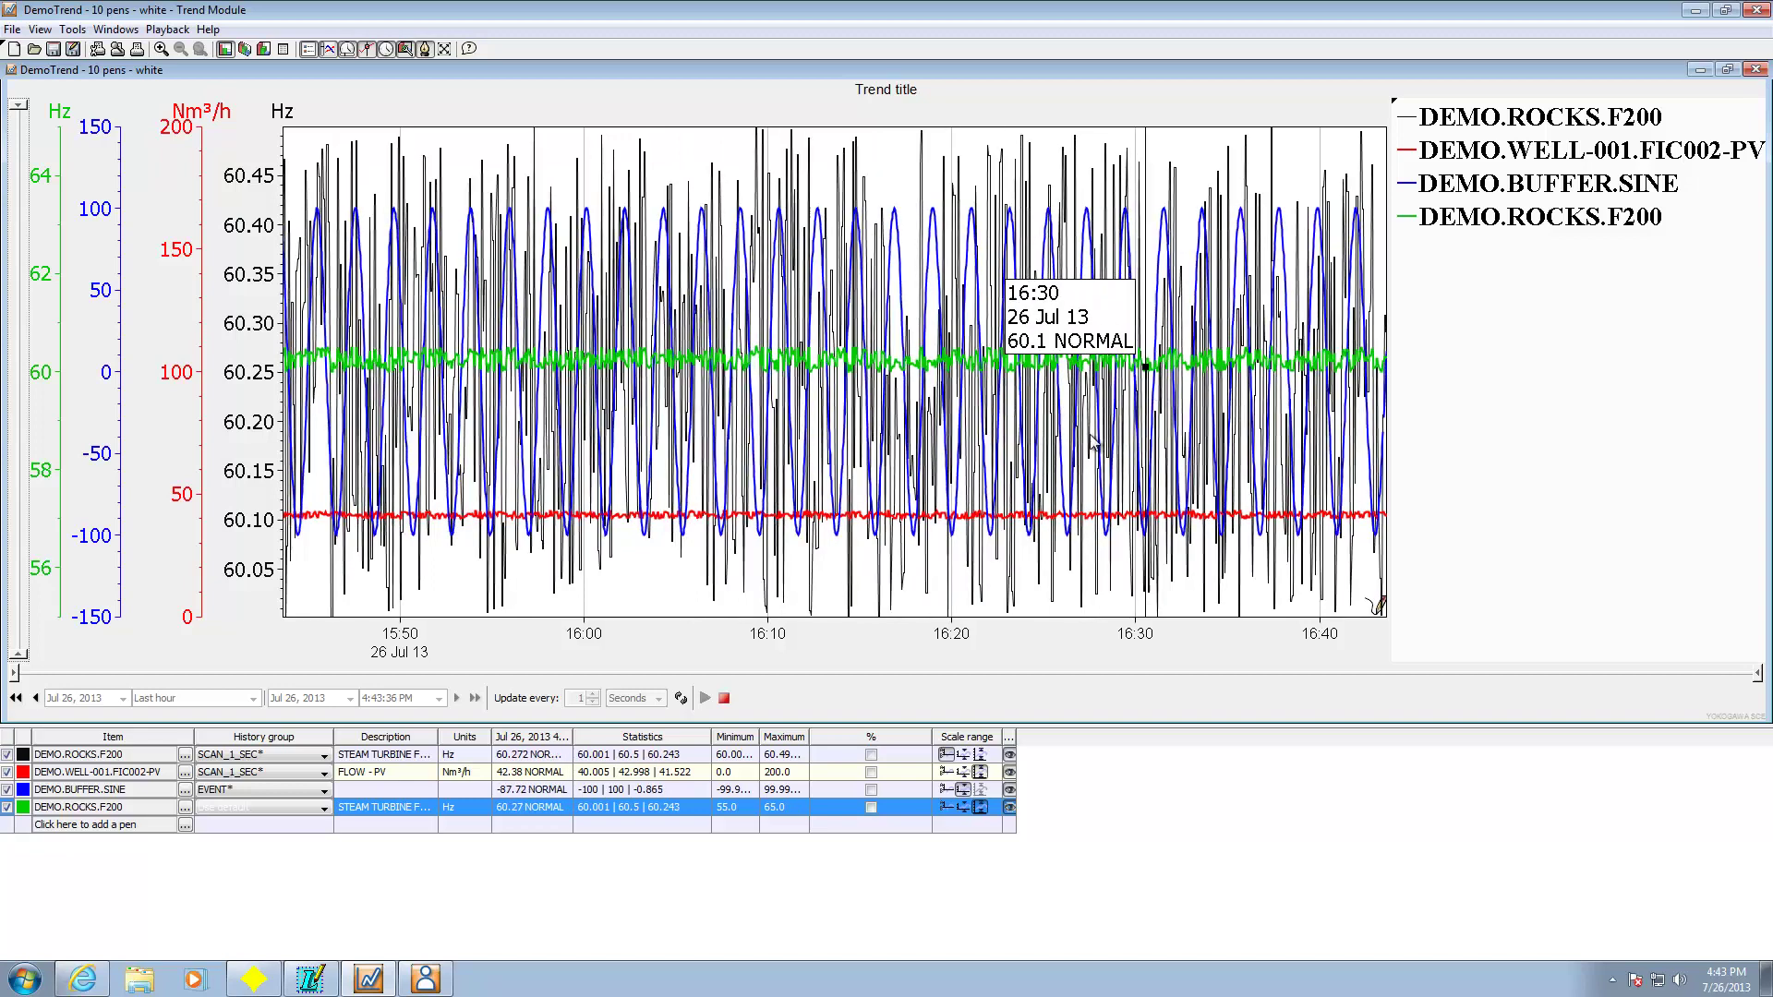
{"action": "right_click", "coordinate": [65, 813]}
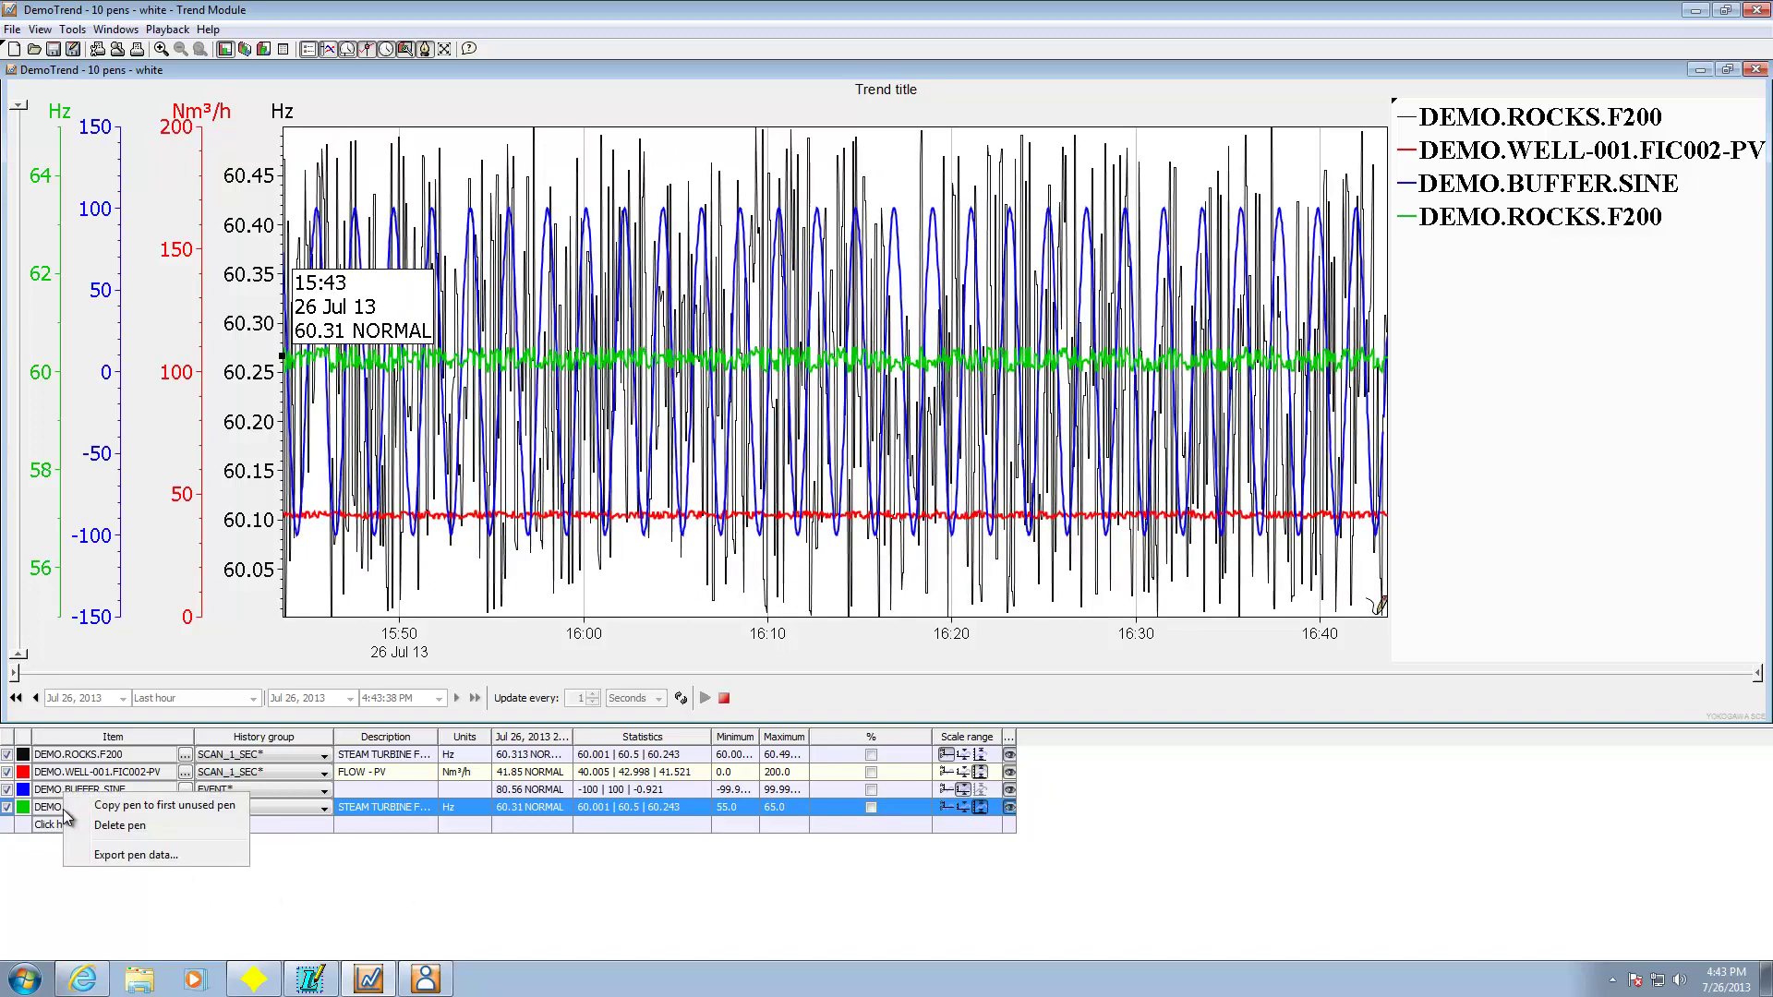
{"action": "left_click", "coordinate": [144, 860]}
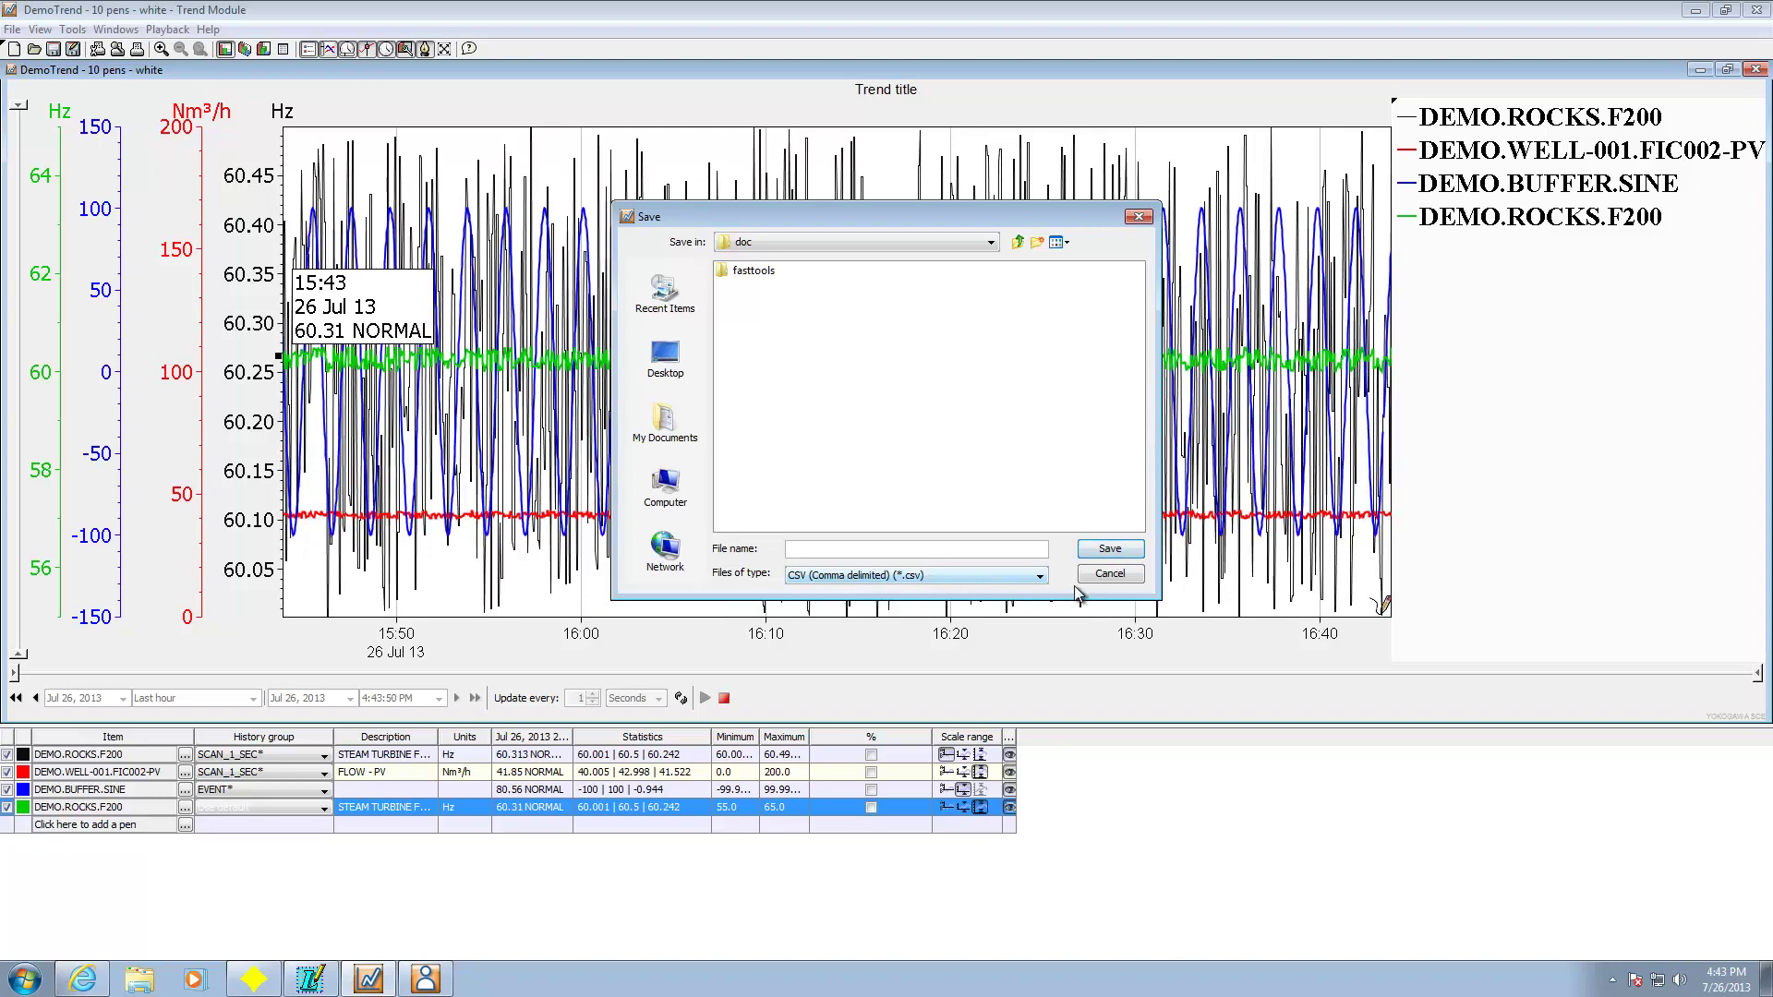
{"action": "left_click", "coordinate": [1108, 575]}
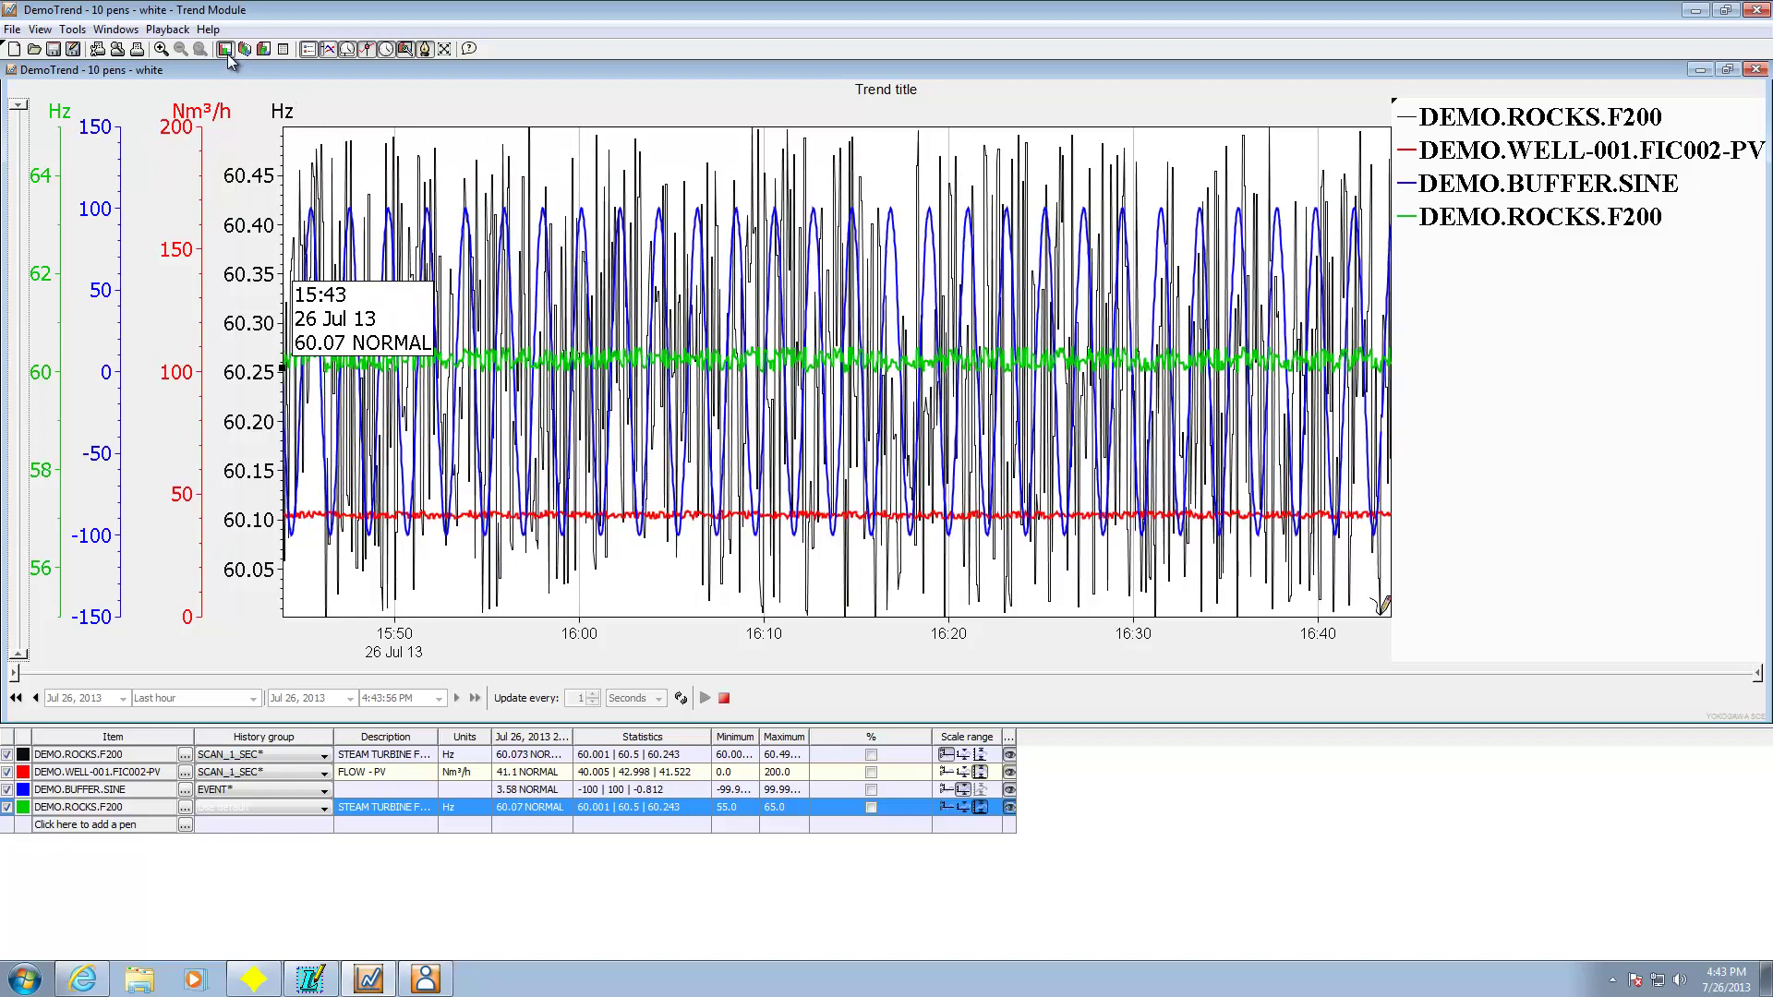
{"action": "left_click", "coordinate": [244, 48]}
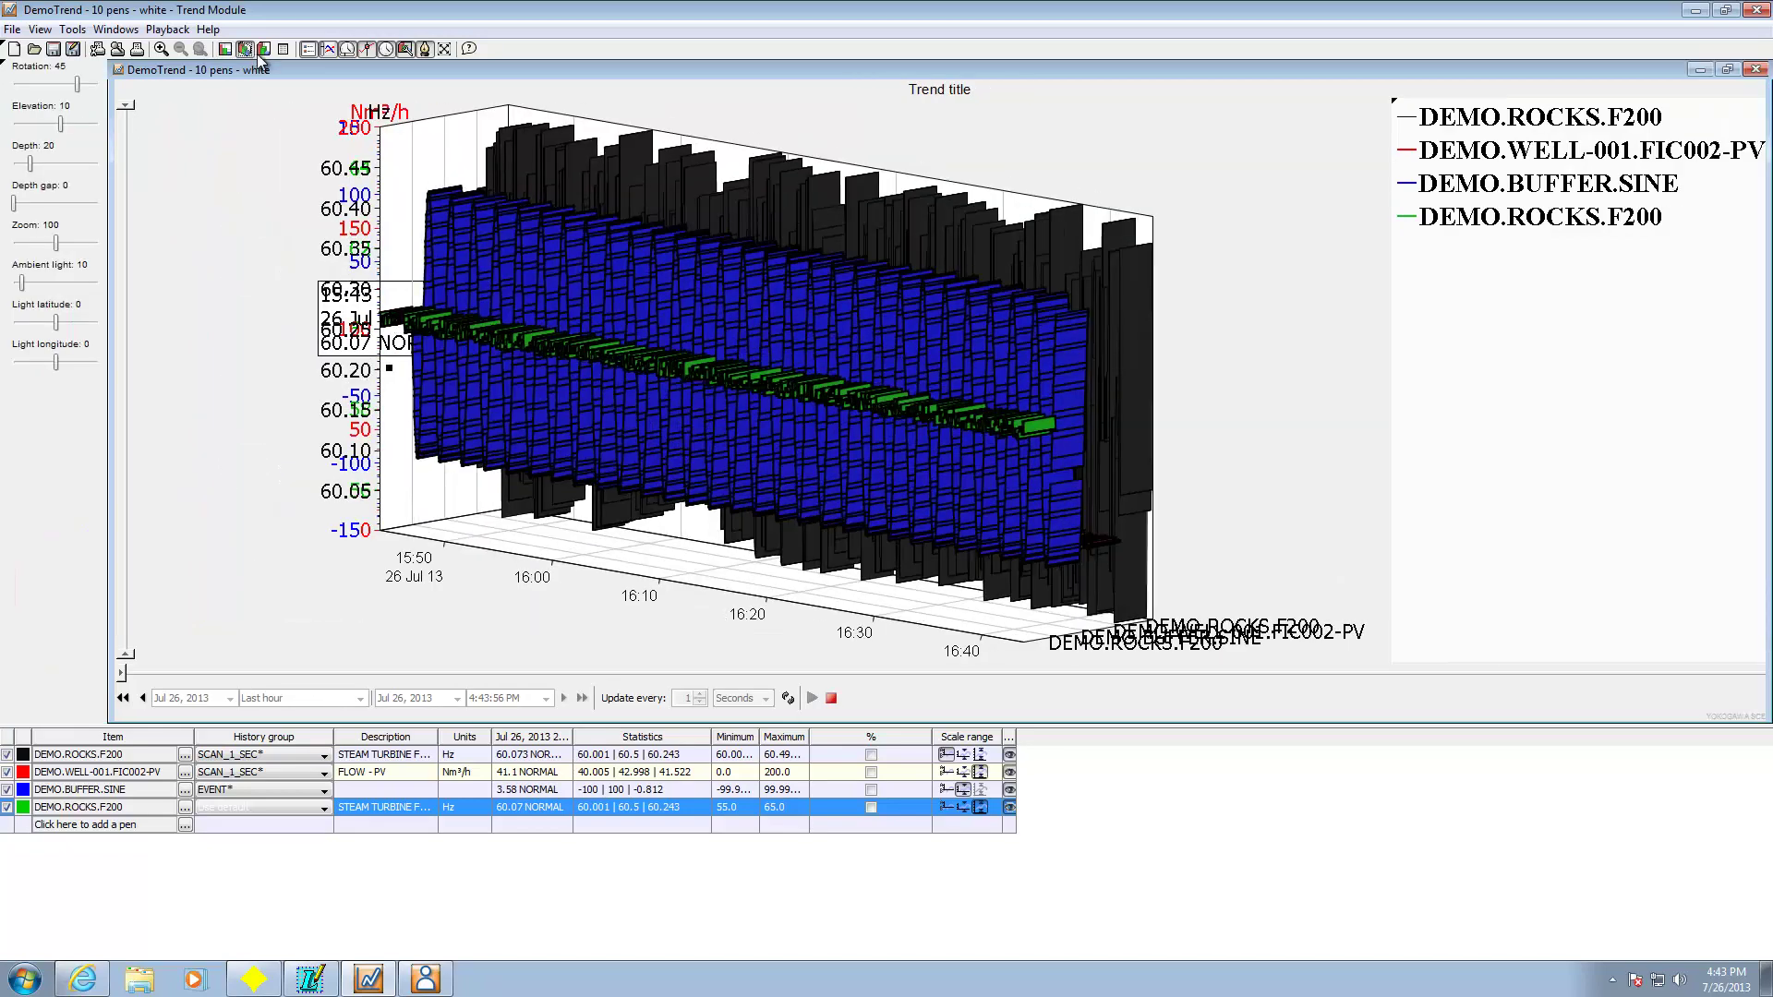
{"action": "left_click", "coordinate": [264, 50]}
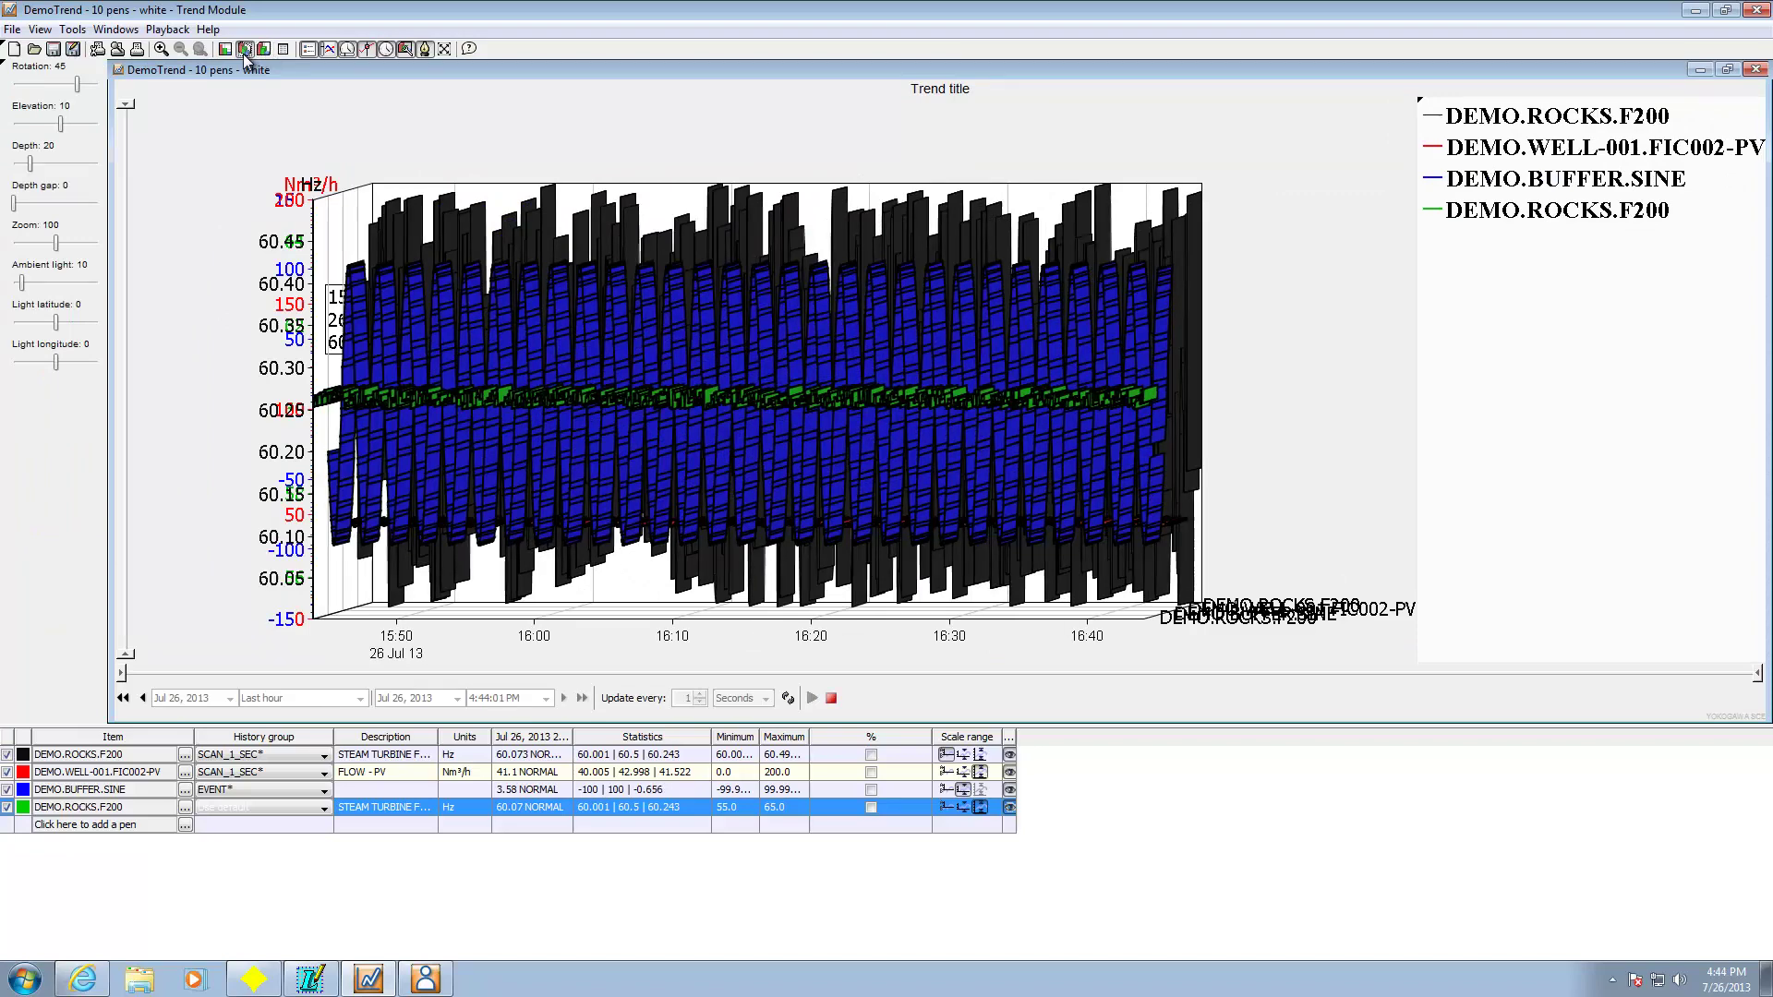
{"action": "left_click", "coordinate": [244, 50]}
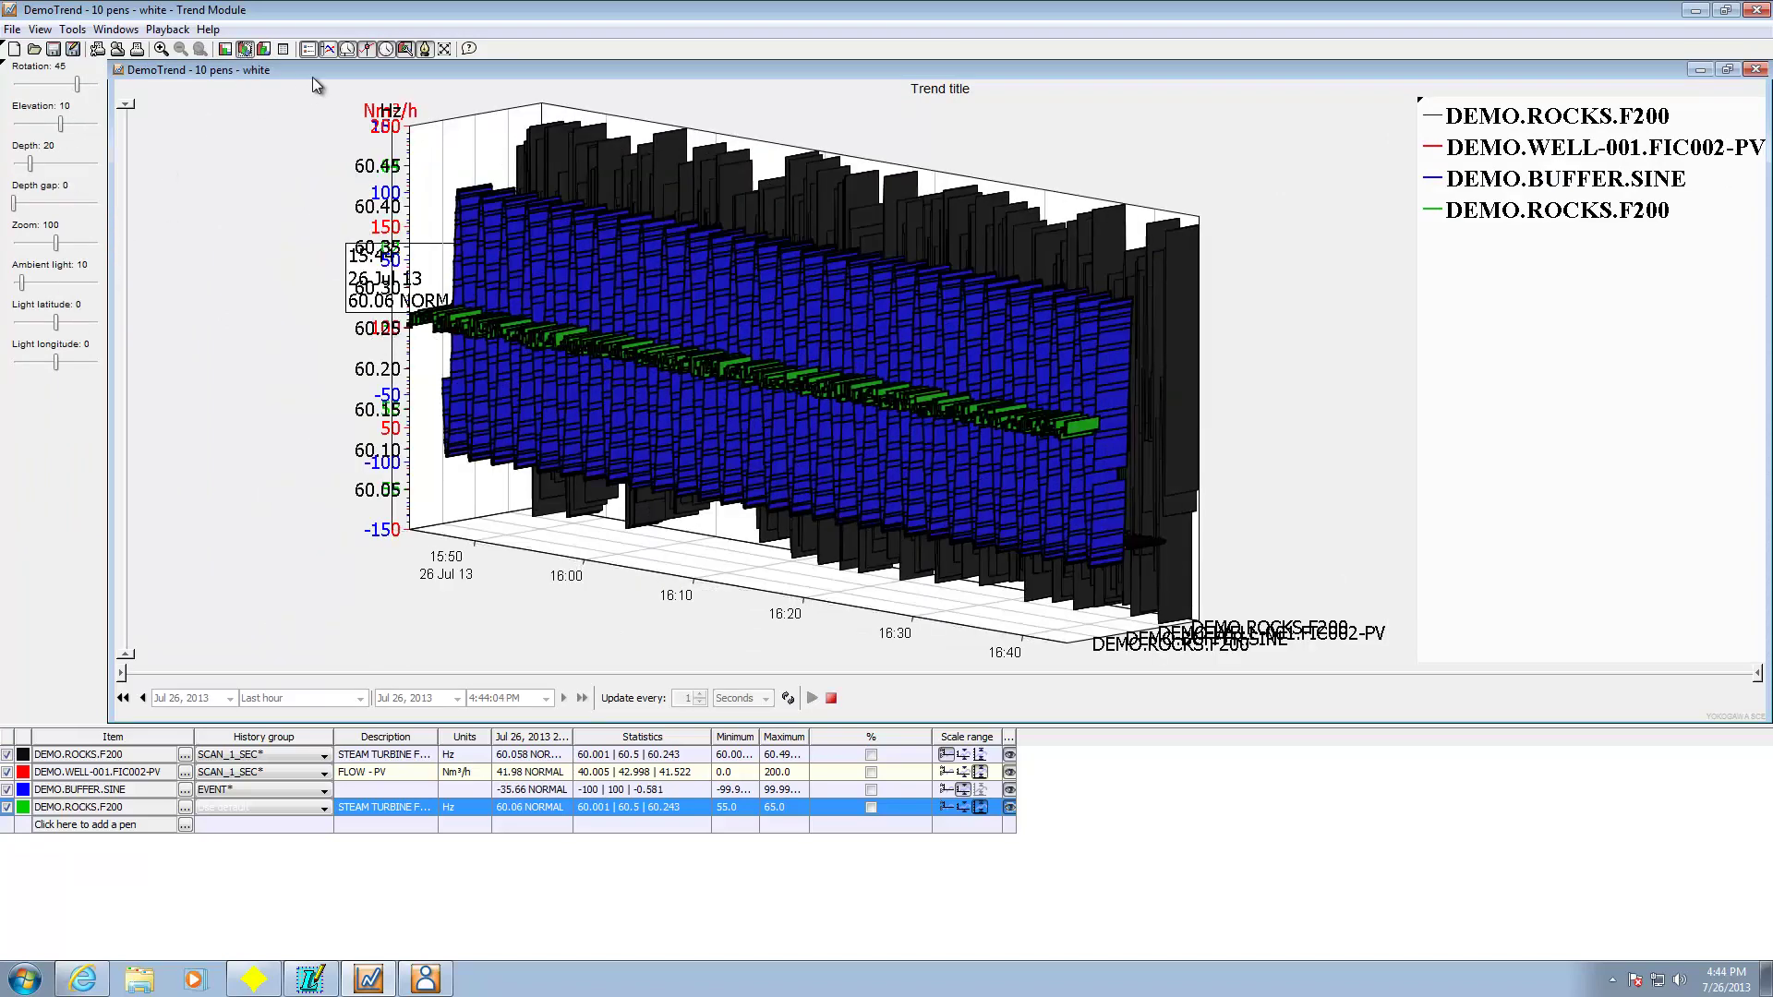
{"action": "left_click", "coordinate": [404, 49]}
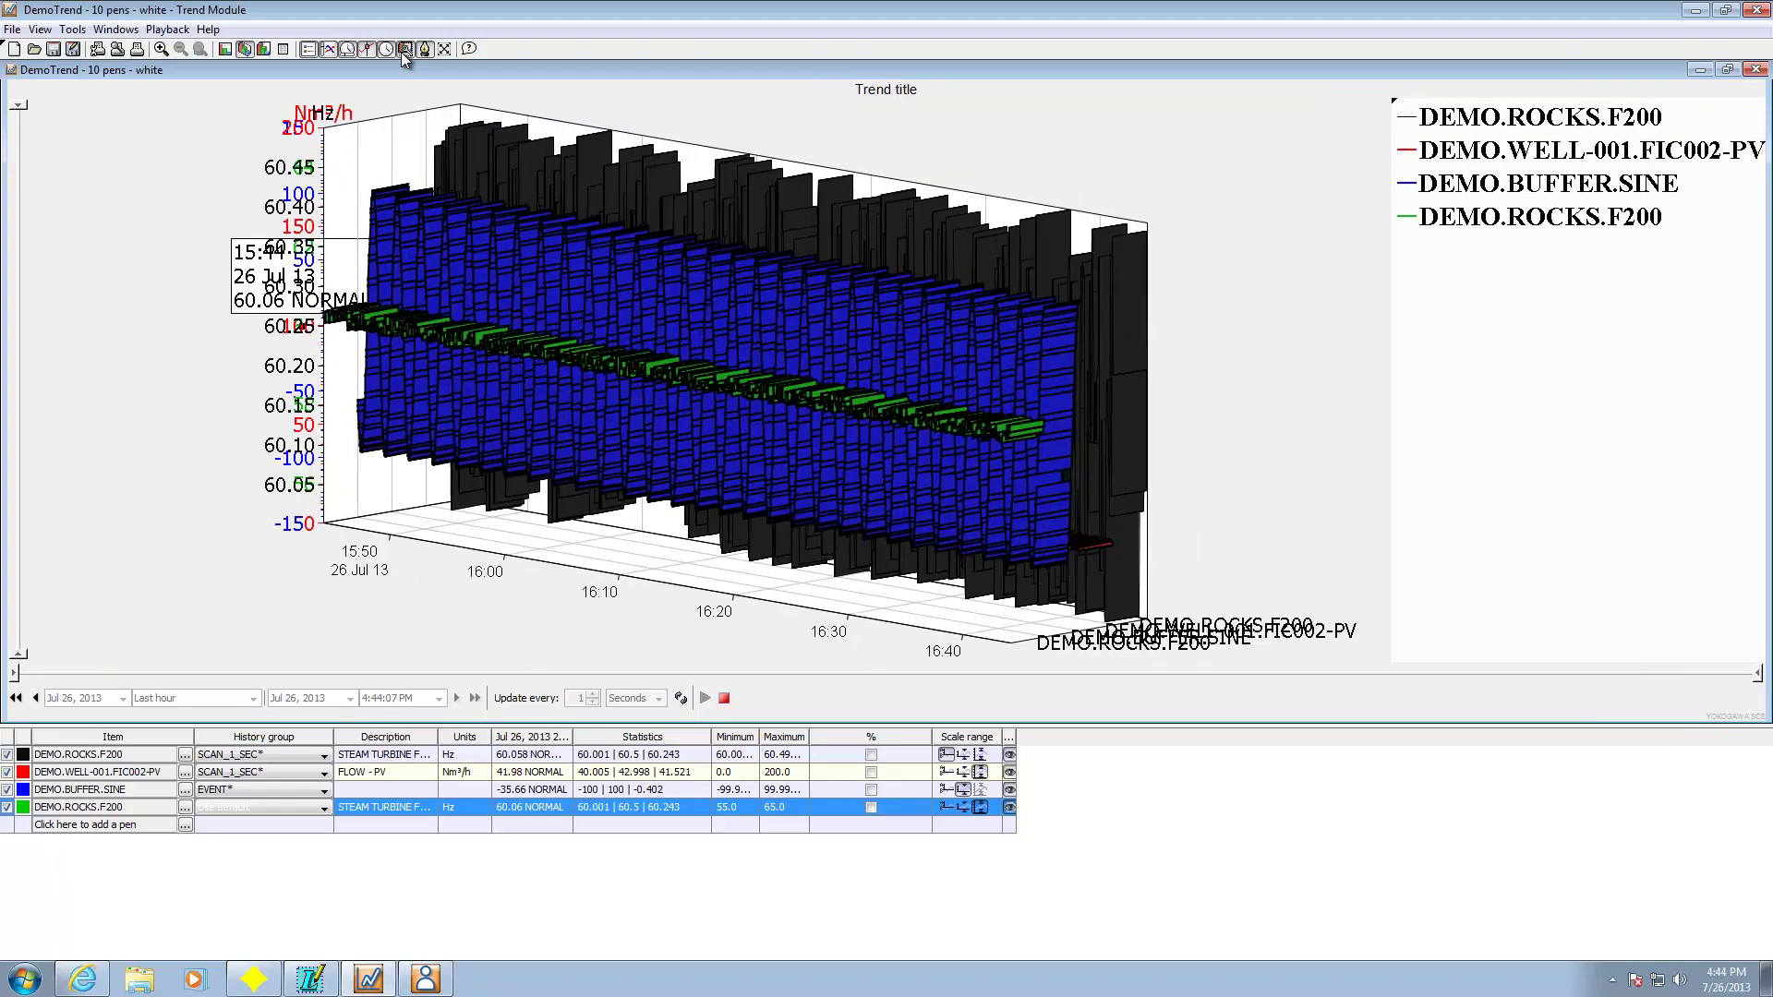
{"action": "left_click", "coordinate": [404, 49]}
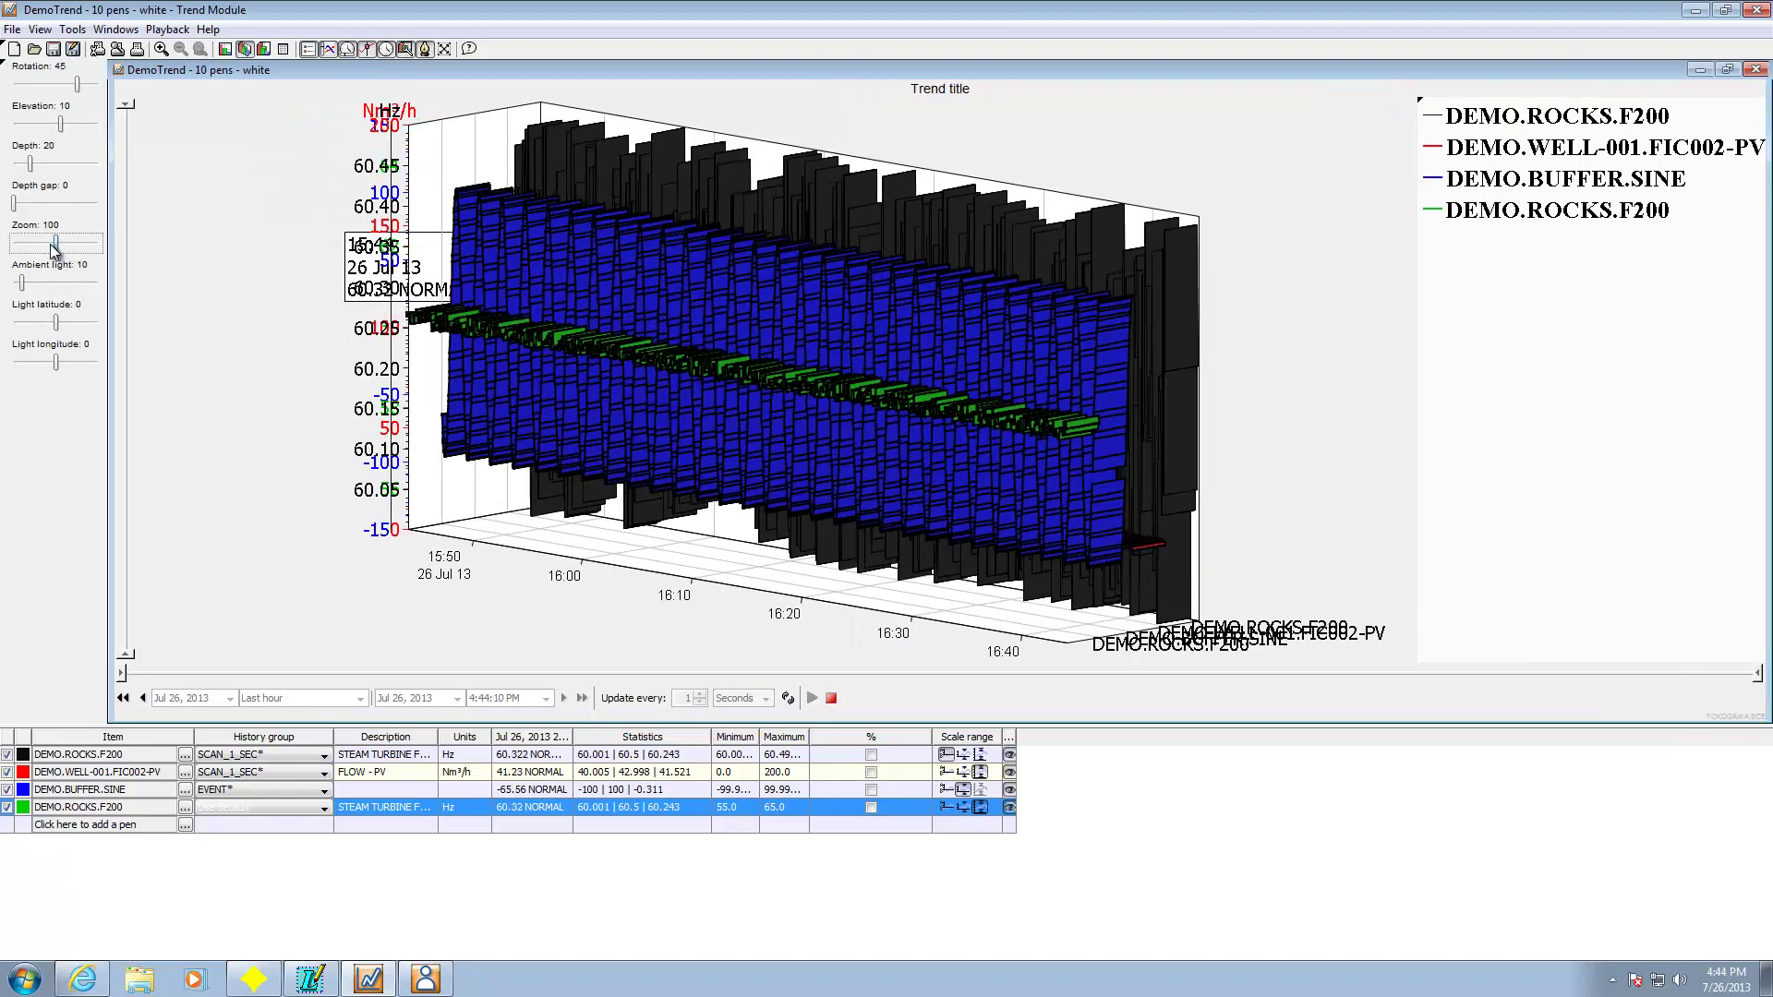
{"action": "left_click_drag", "start_coordinate": [53, 247], "coordinate": [48, 248]}
{"action": "left_click", "coordinate": [22, 286]}
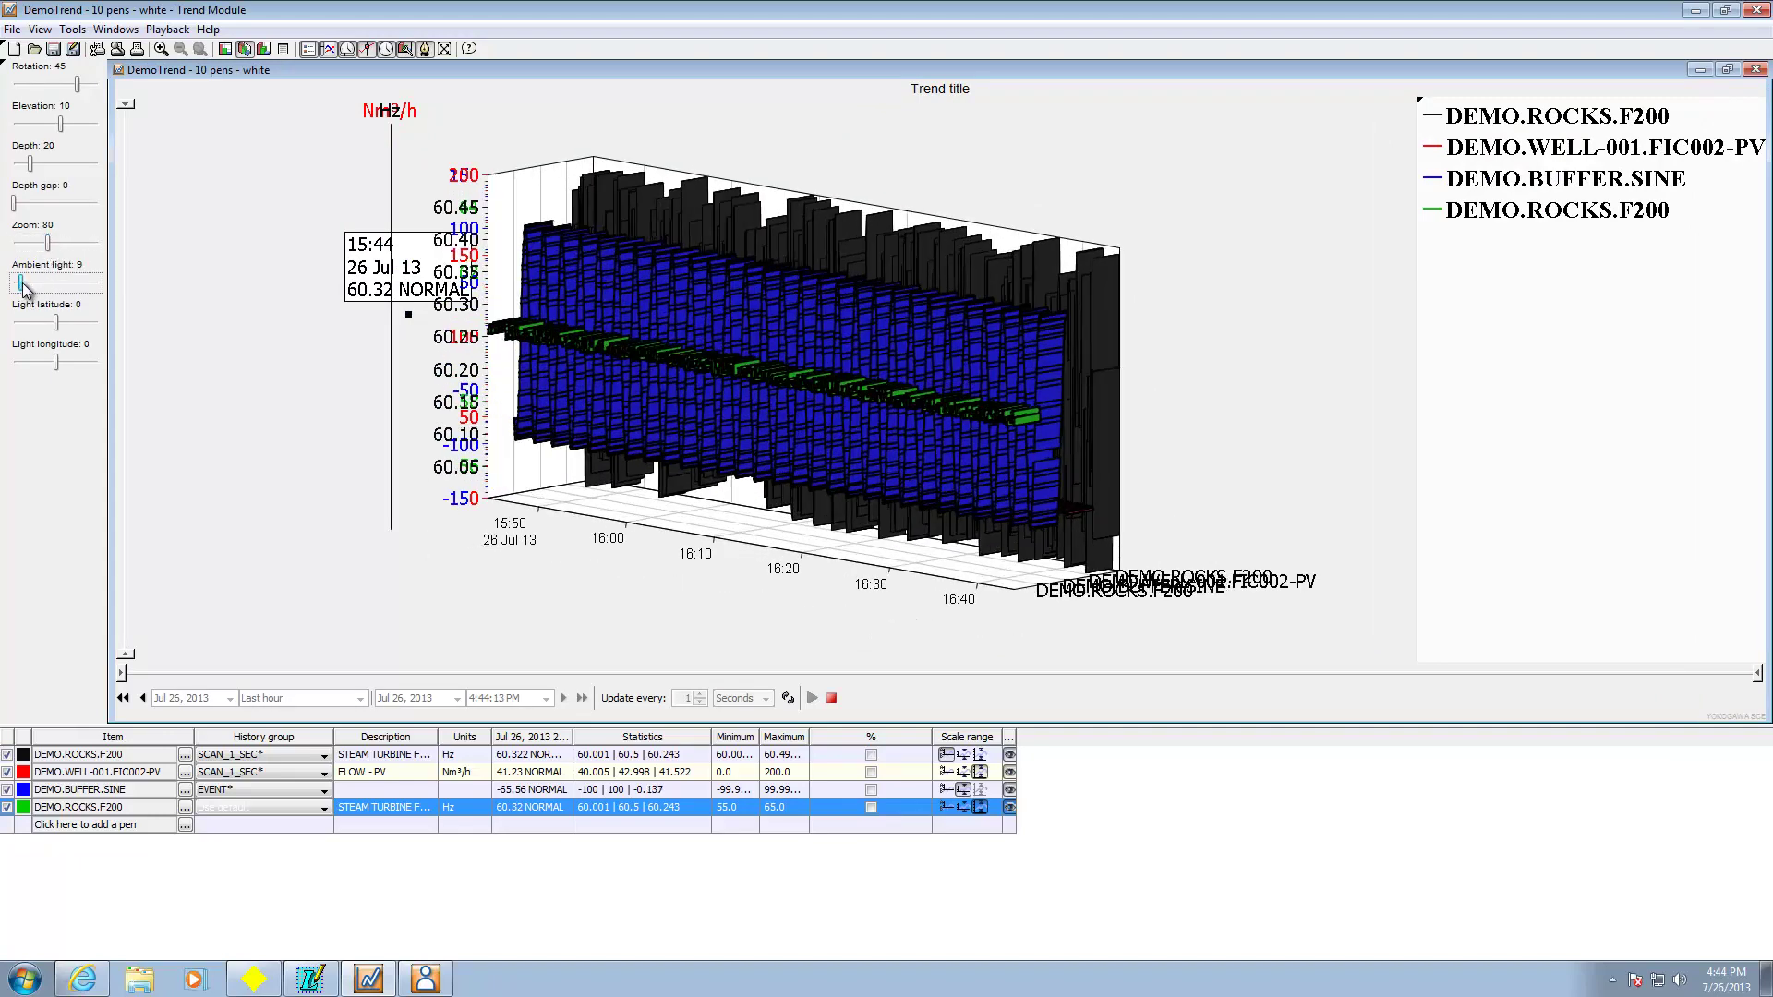
{"action": "left_click", "coordinate": [74, 283]}
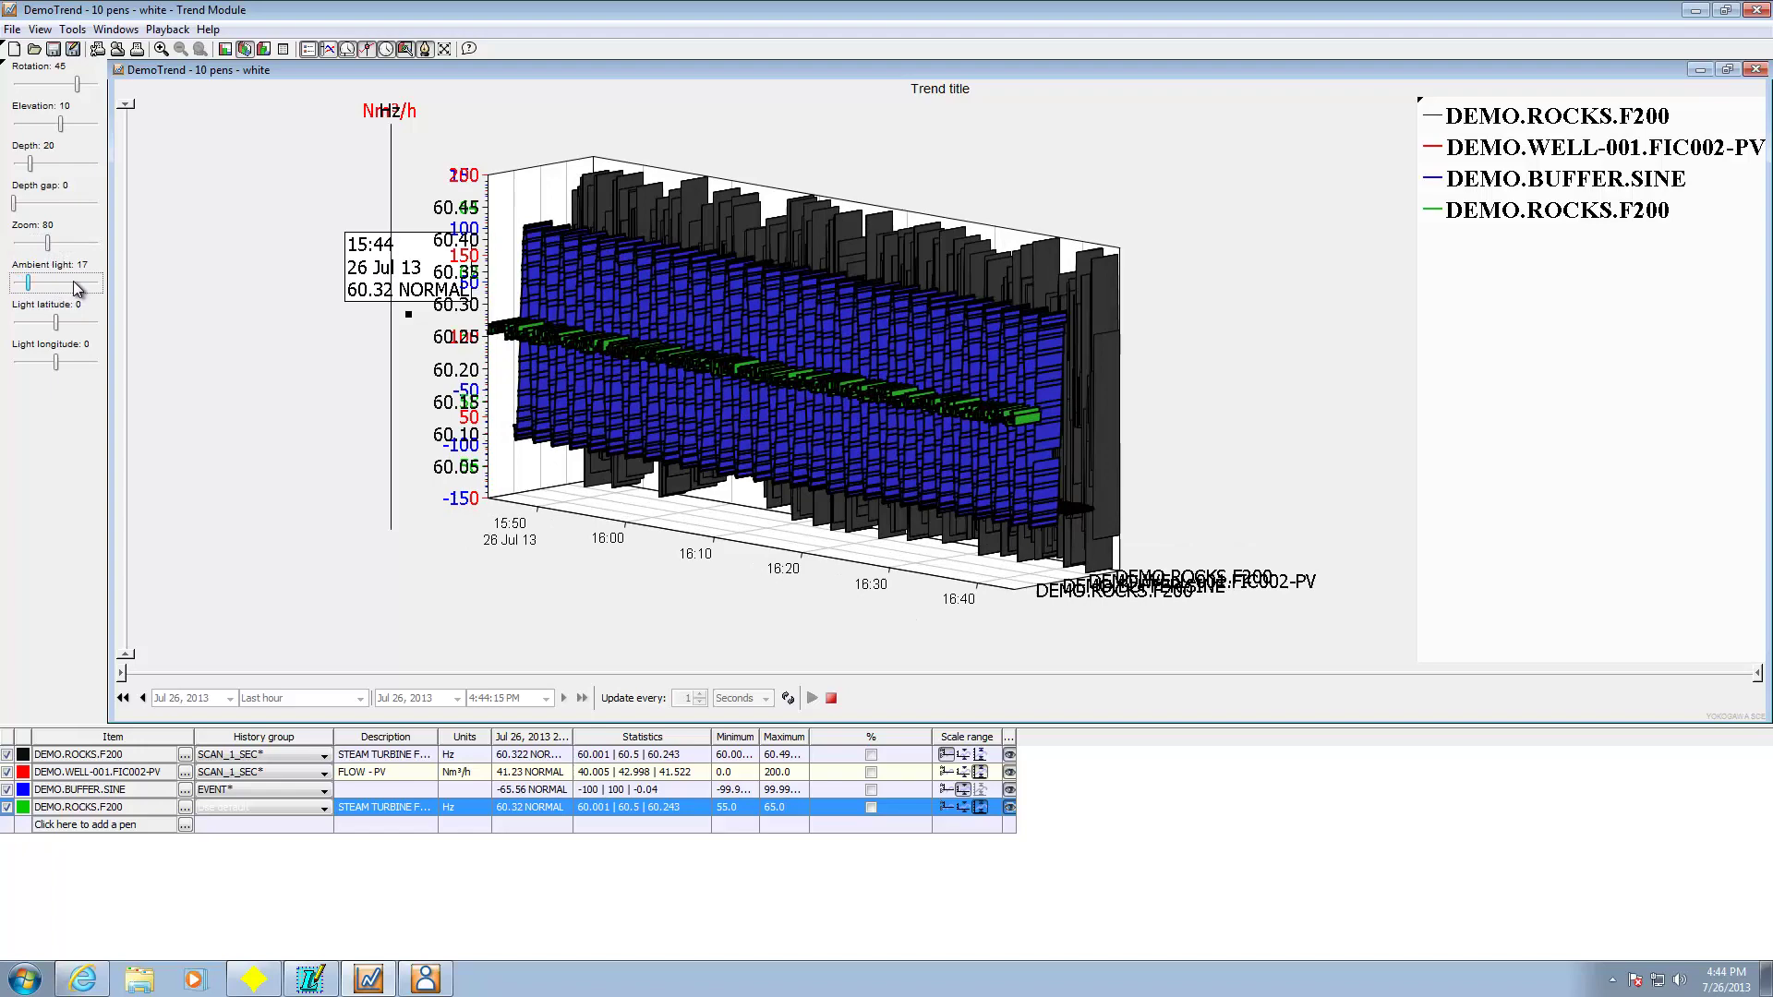
{"action": "left_click", "coordinate": [78, 288]}
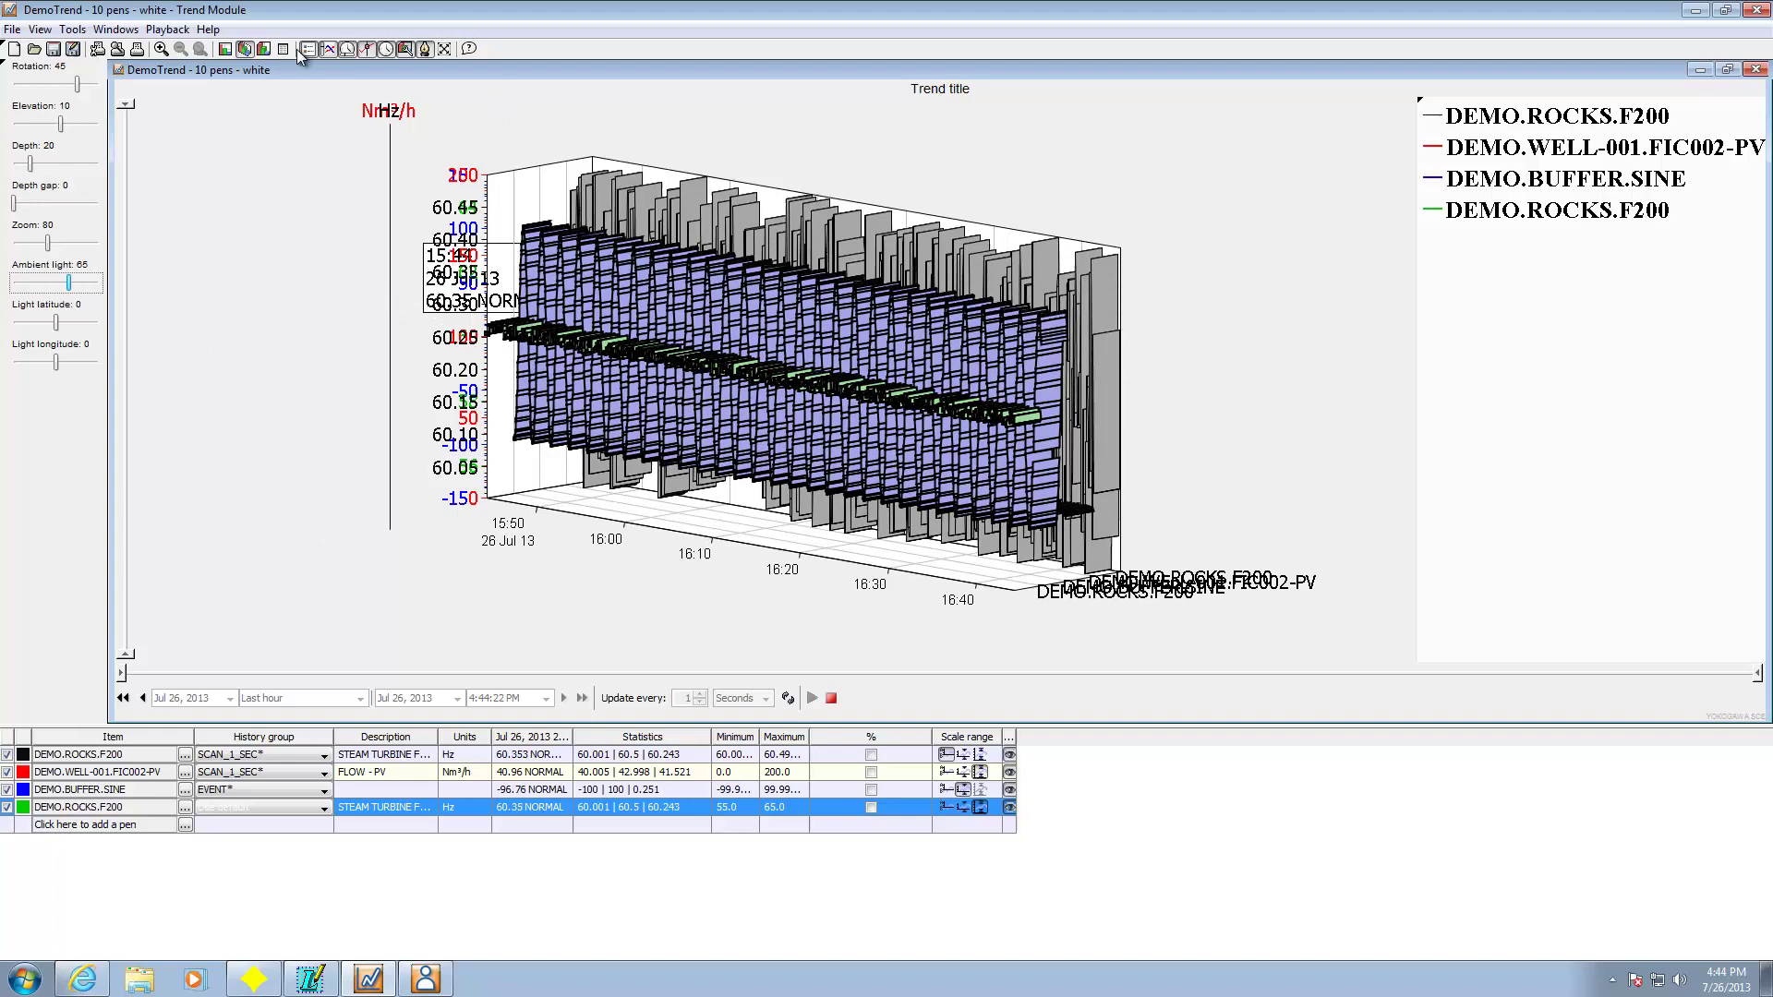
{"action": "left_click", "coordinate": [225, 49]}
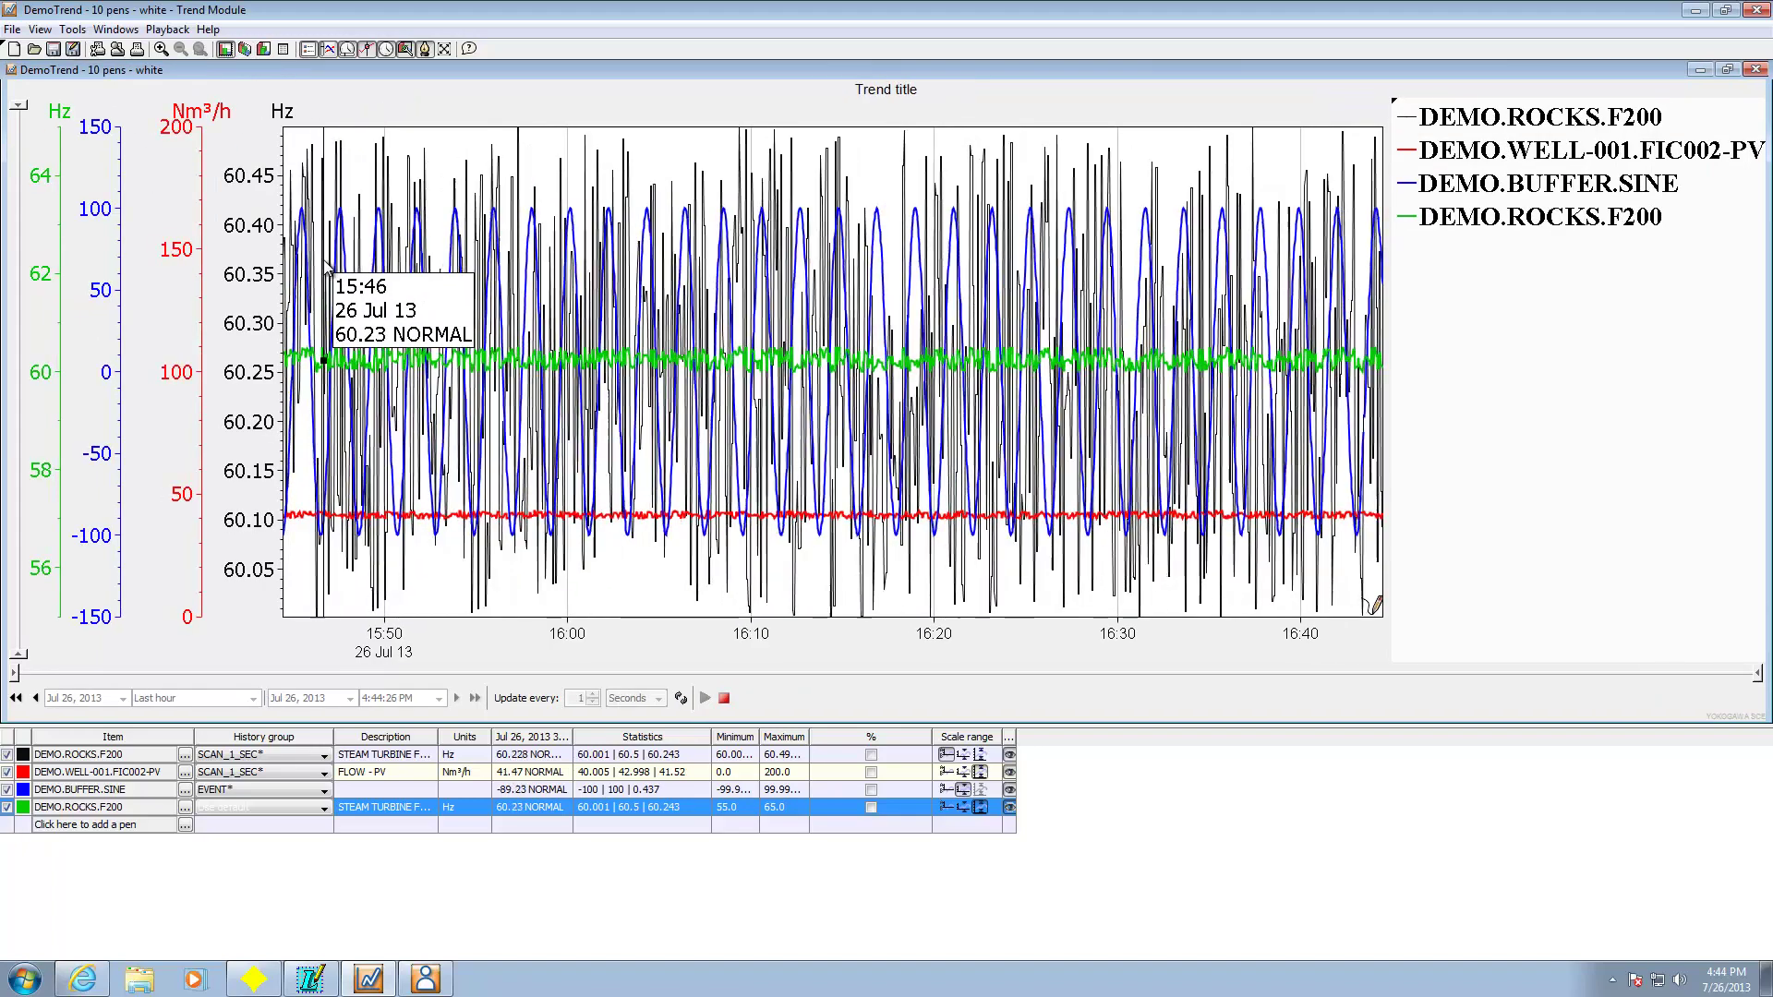
{"action": "left_click", "coordinate": [40, 29]}
{"action": "mouse_move", "coordinate": [69, 35]}
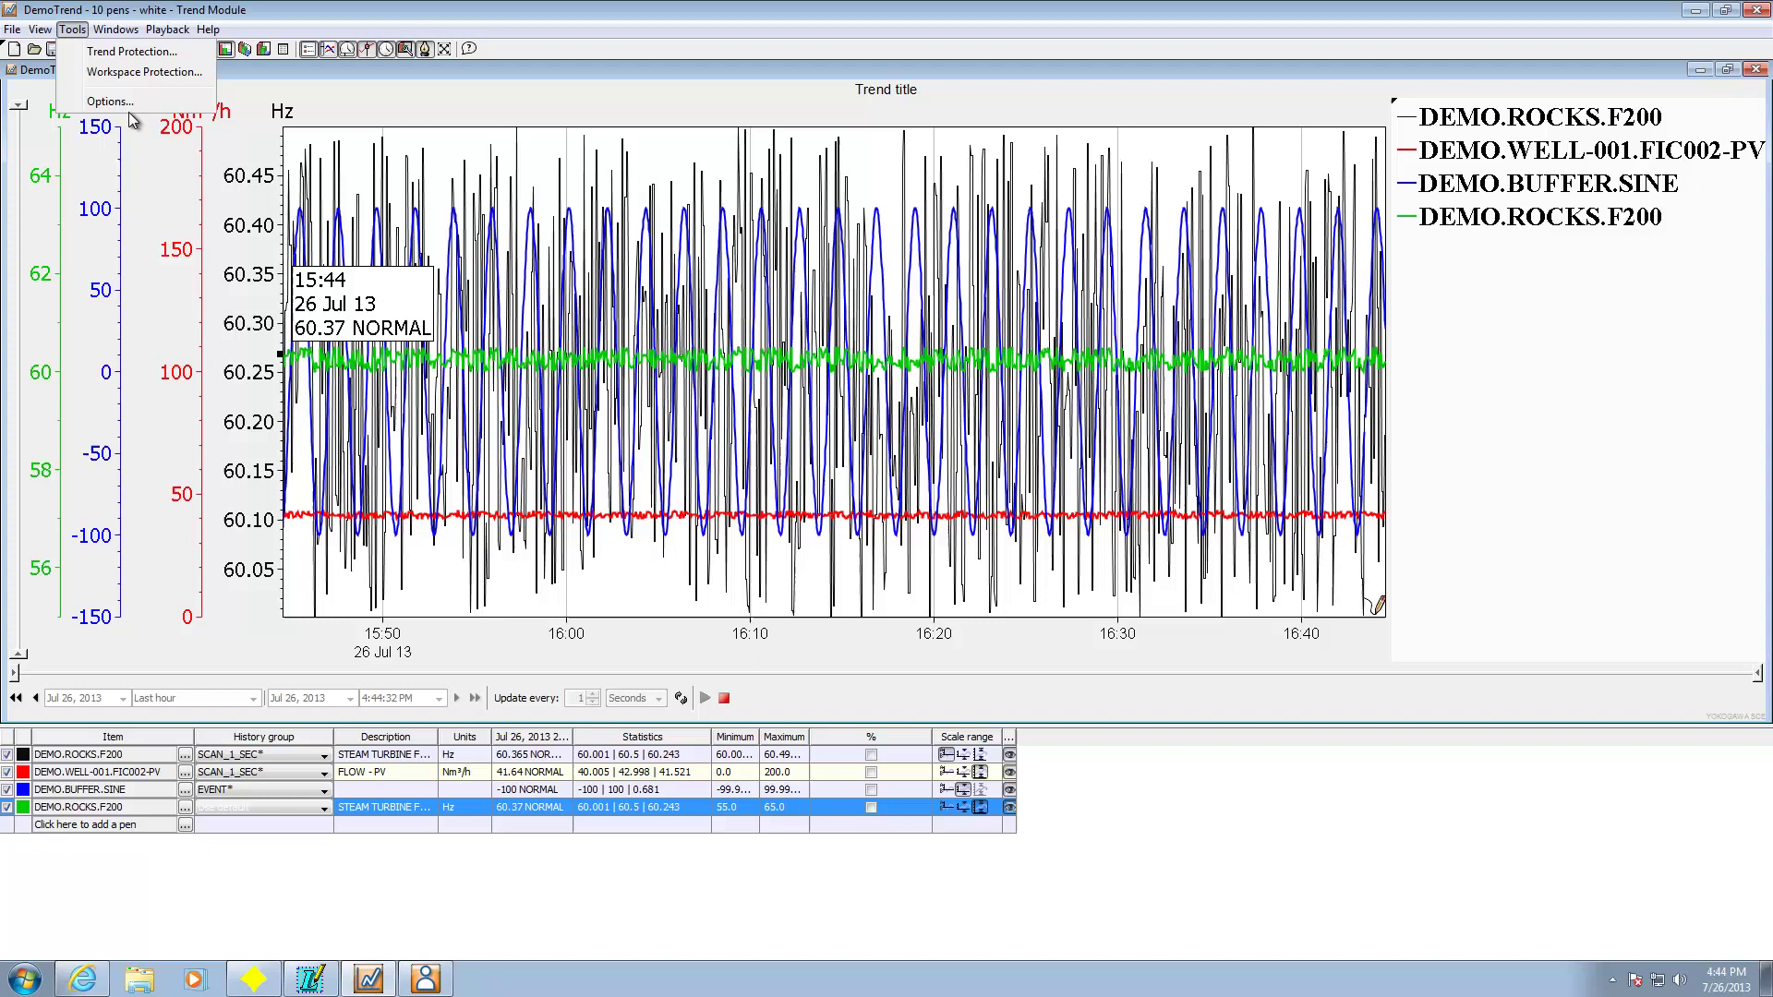
{"action": "left_click", "coordinate": [124, 30]}
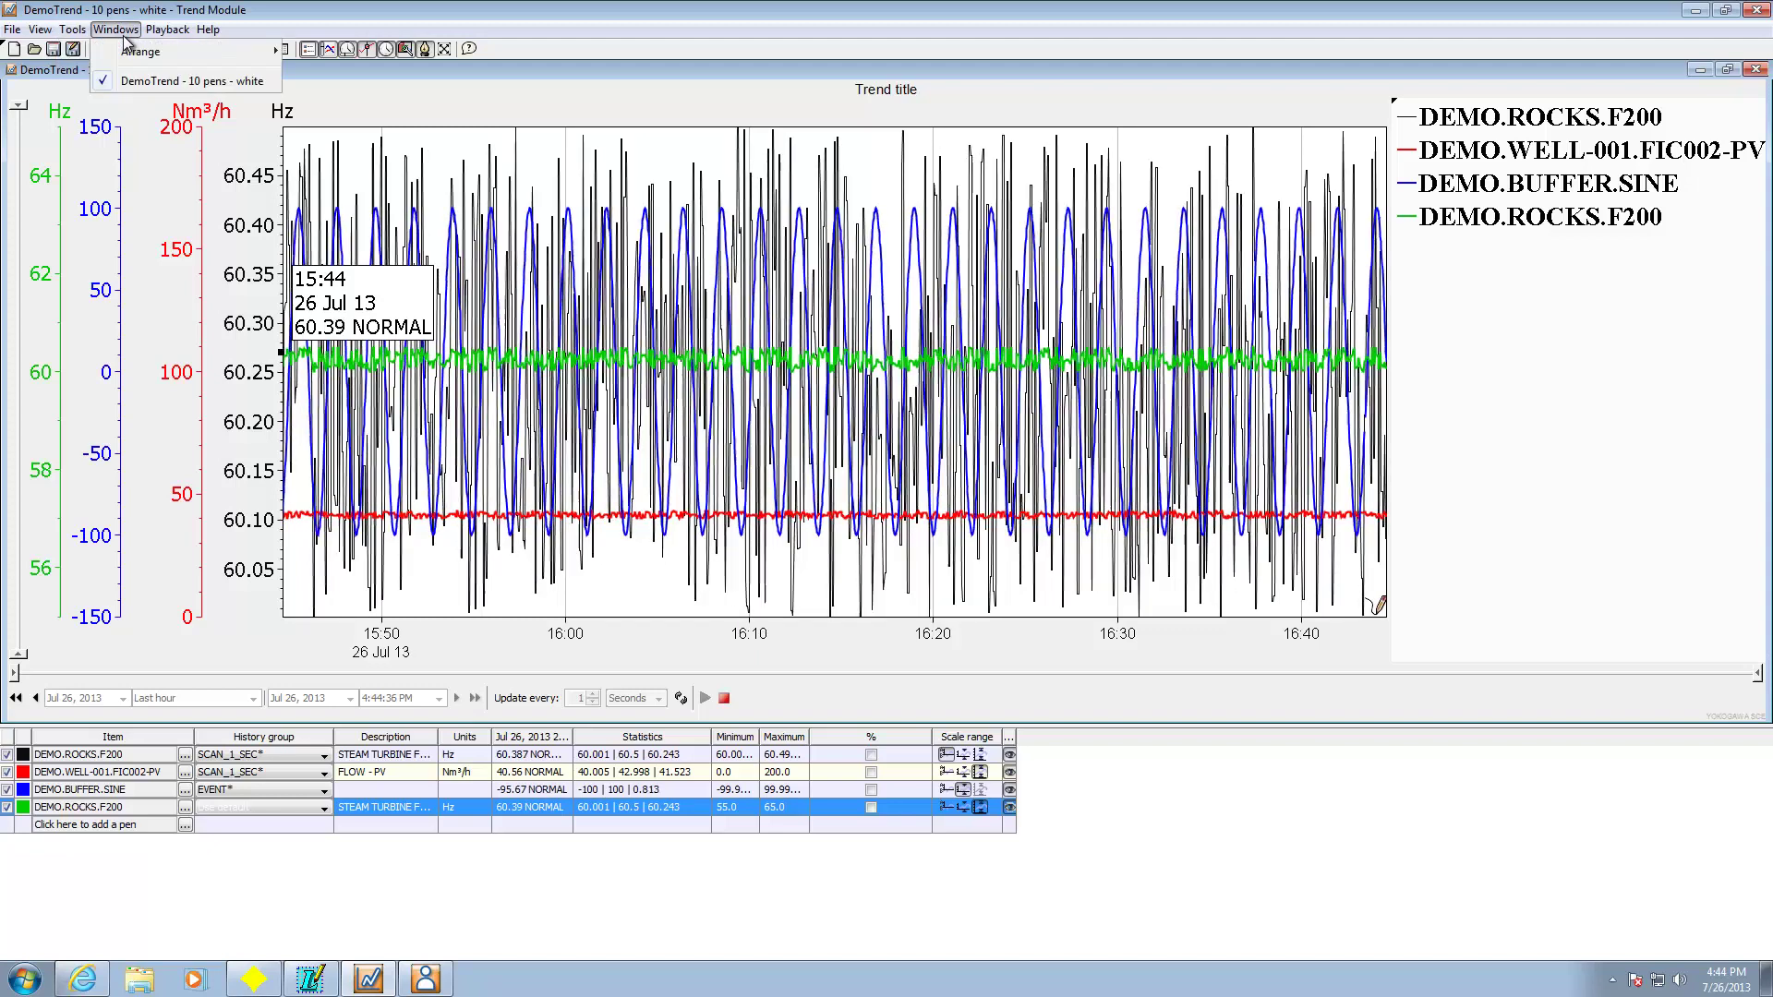
{"action": "mouse_move", "coordinate": [147, 53]}
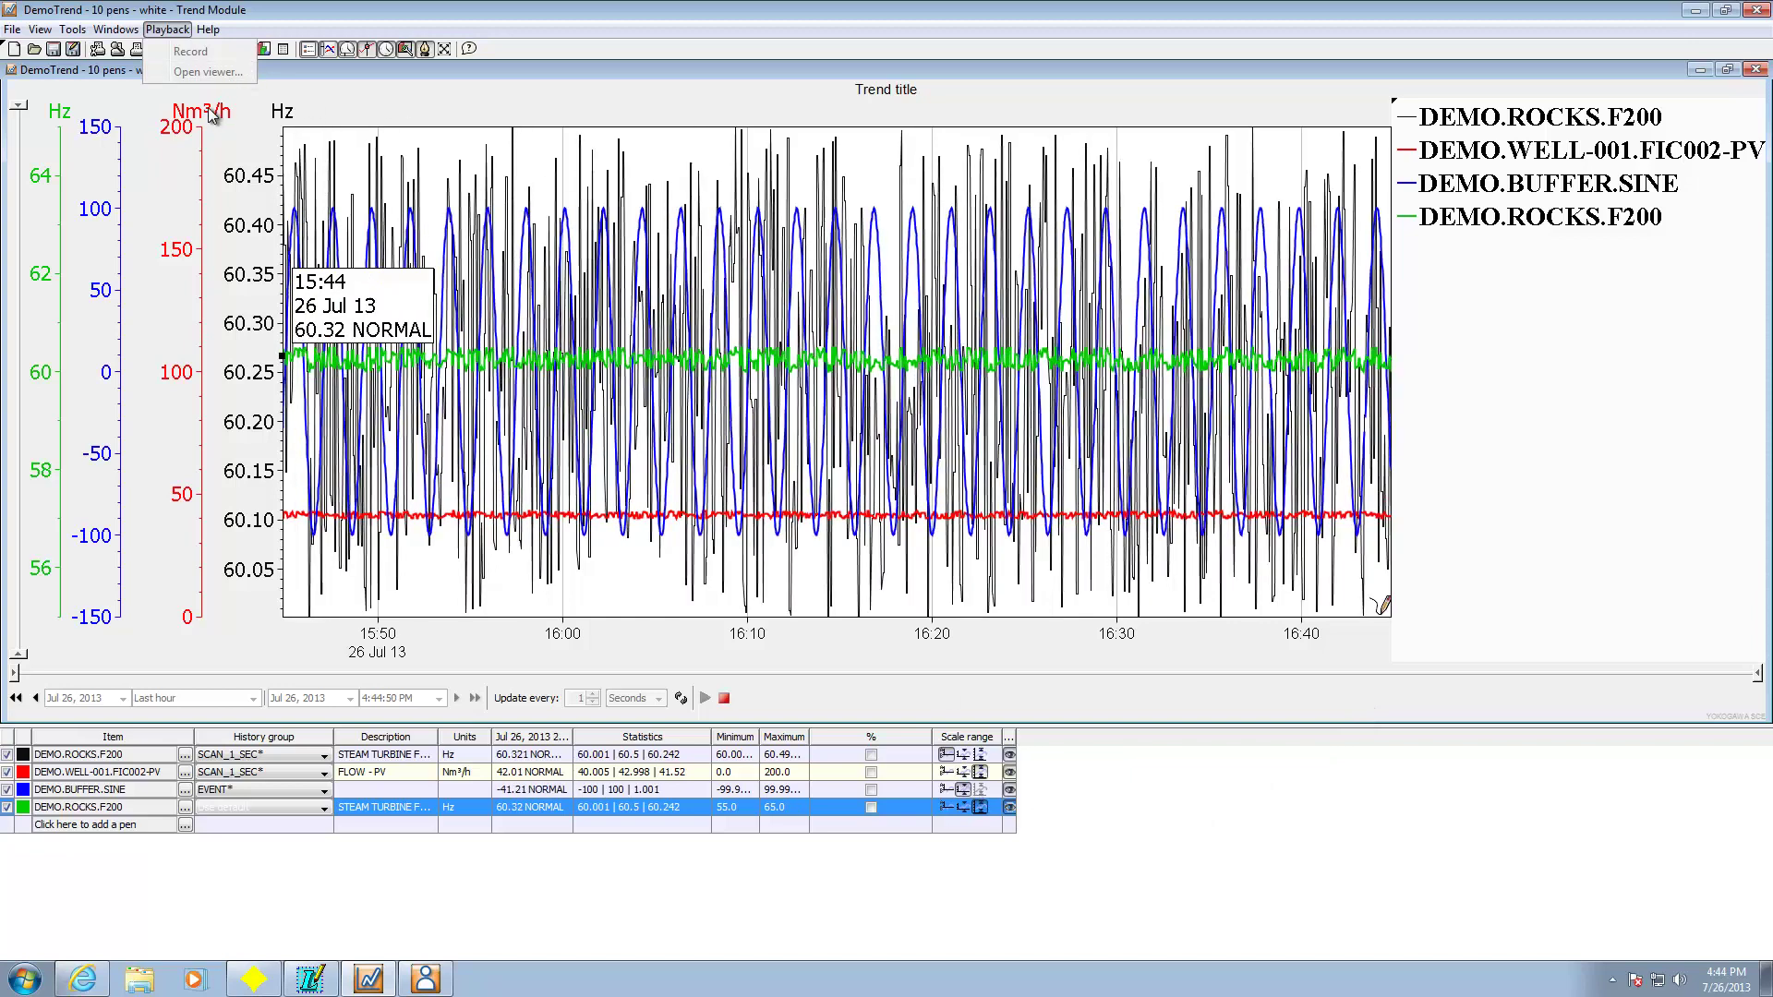
{"action": "left_click", "coordinate": [209, 31]}
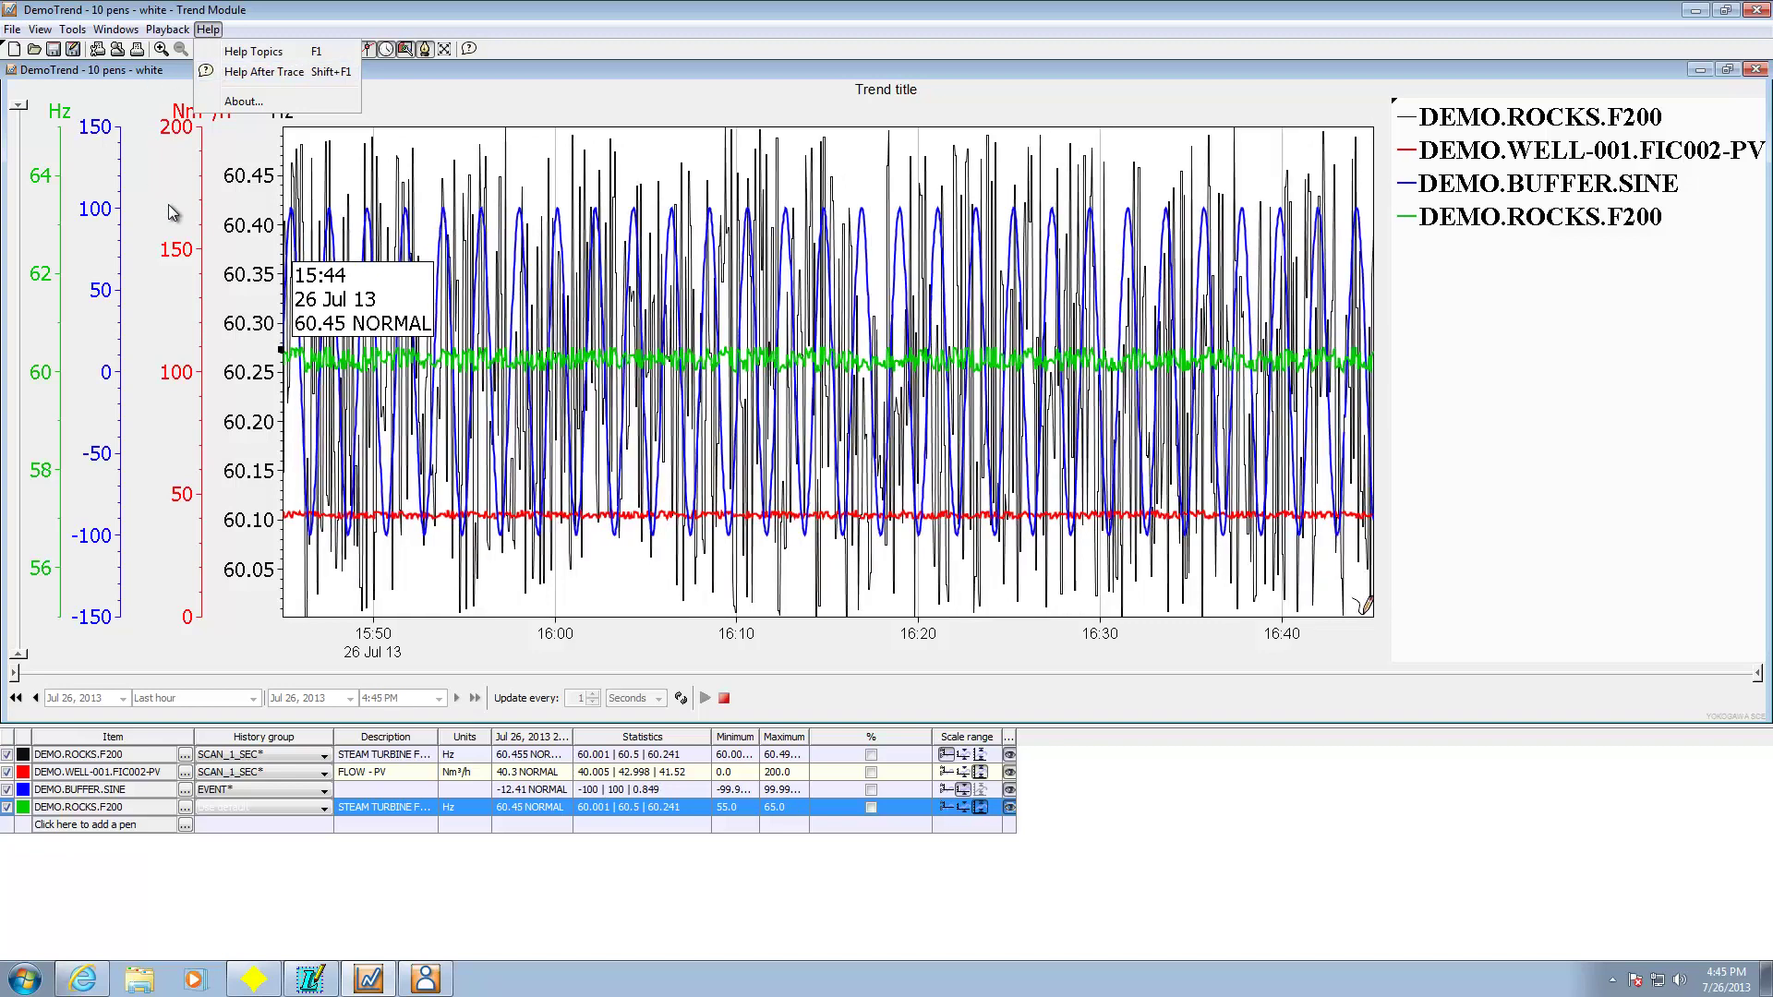
{"action": "left_click", "coordinate": [1216, 72]}
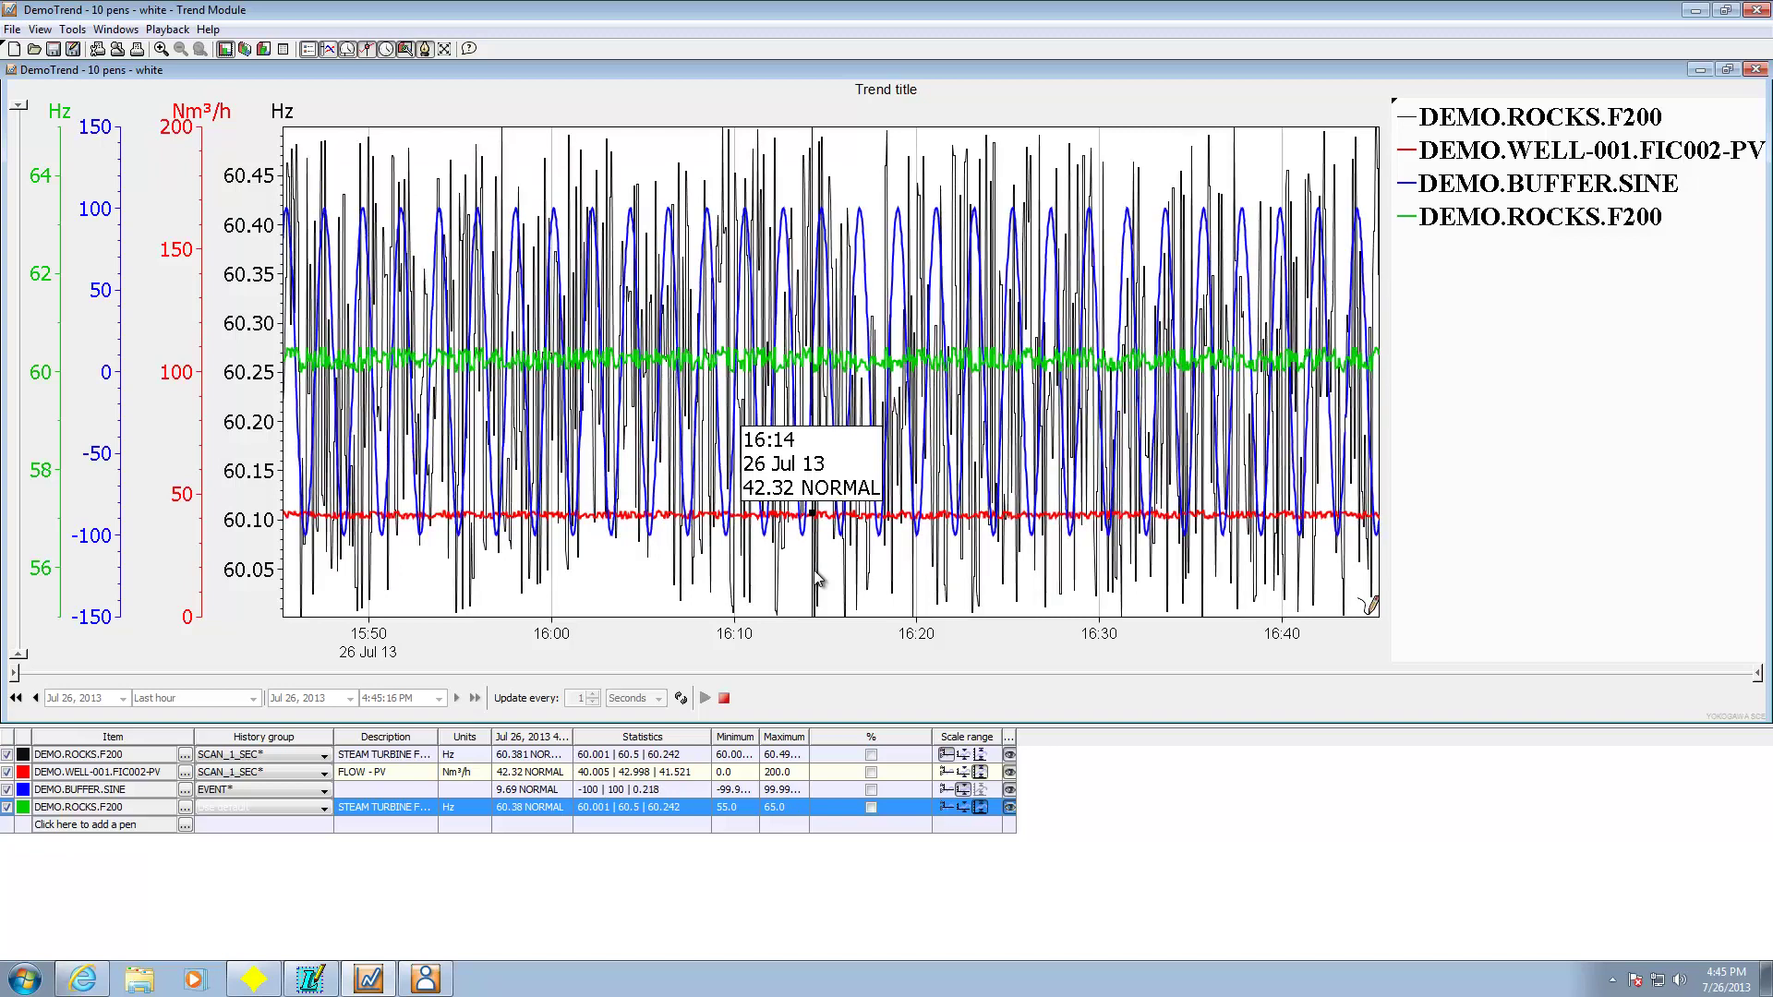
Restore Event Buffering, view the Main menu's Power > Power Curve display, then minimize it.
{"action": "left_click", "coordinate": [1704, 11]}
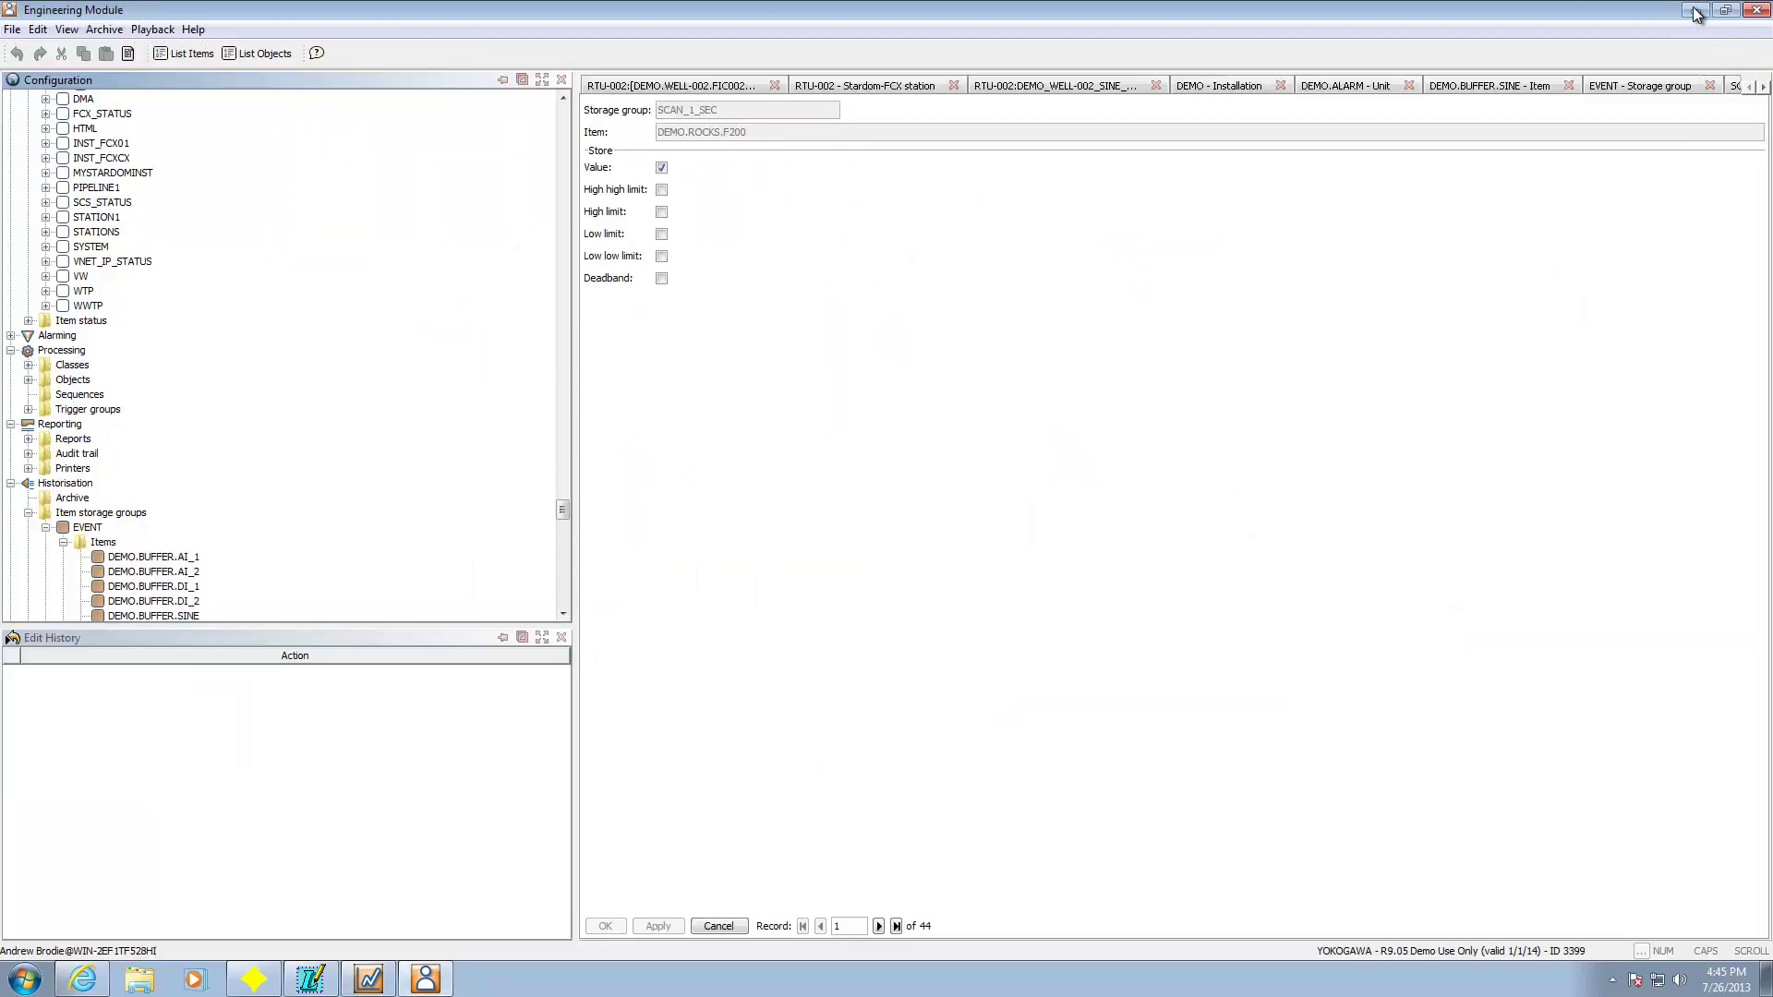
{"action": "left_click", "coordinate": [258, 987]}
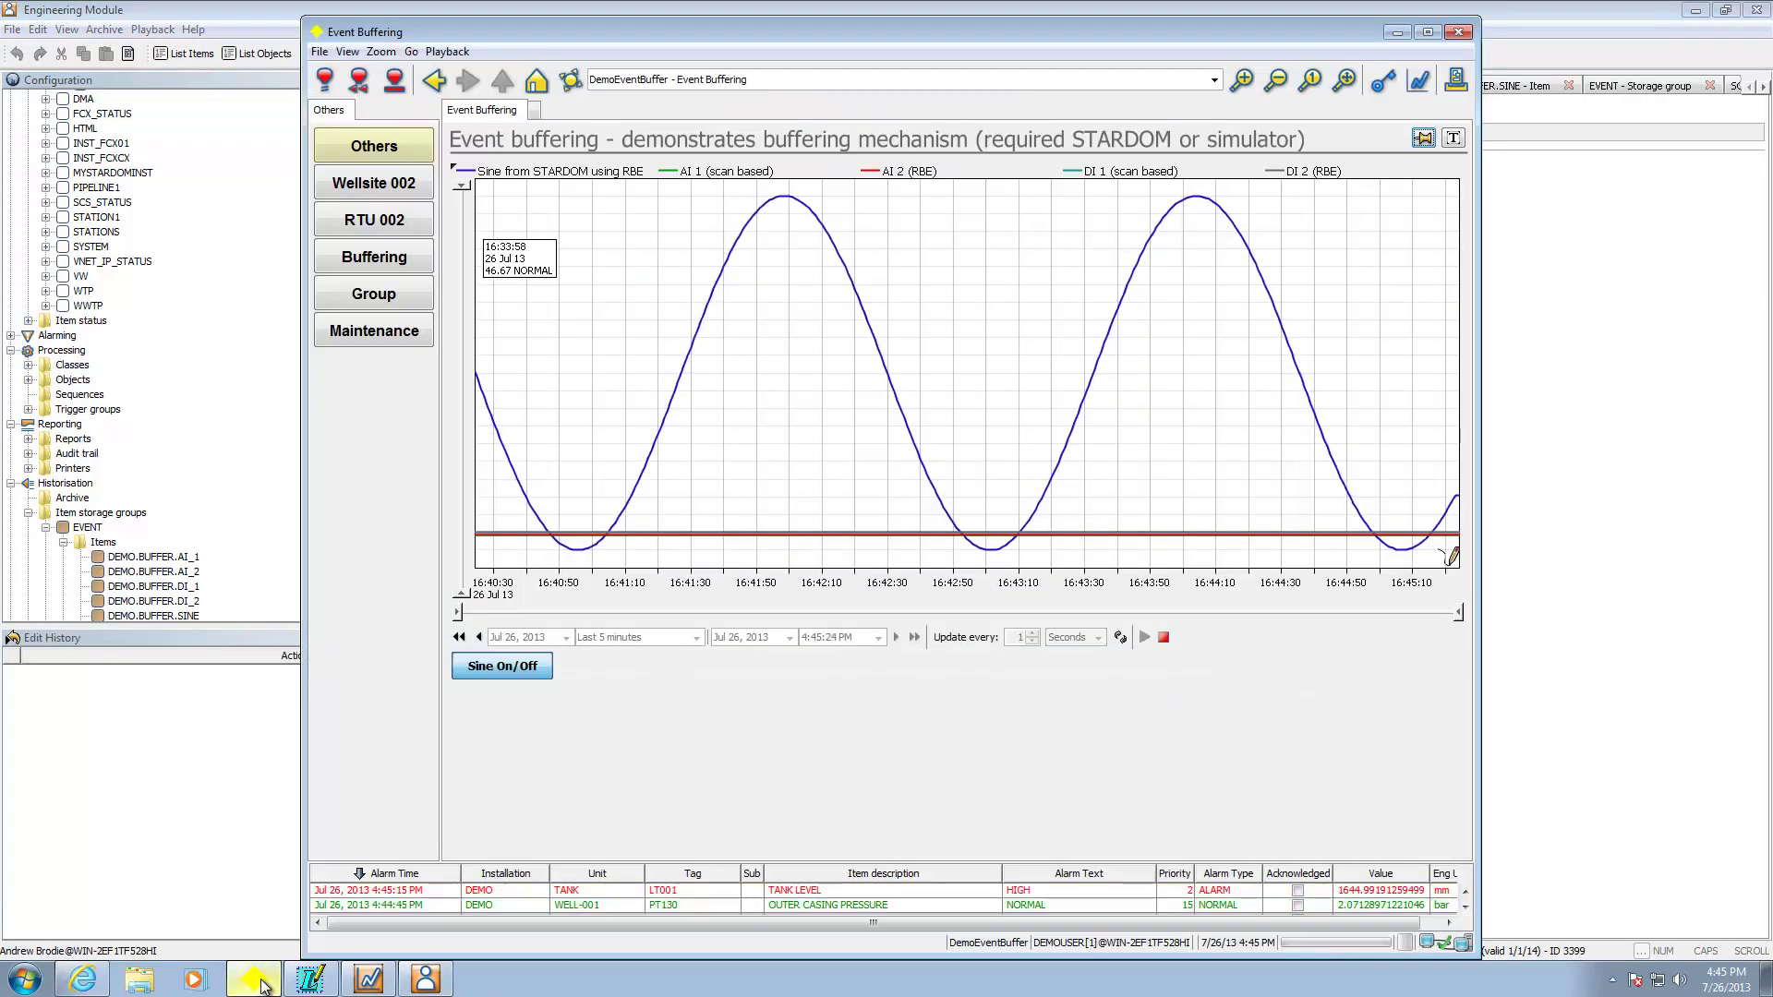
{"action": "left_click", "coordinate": [374, 152]}
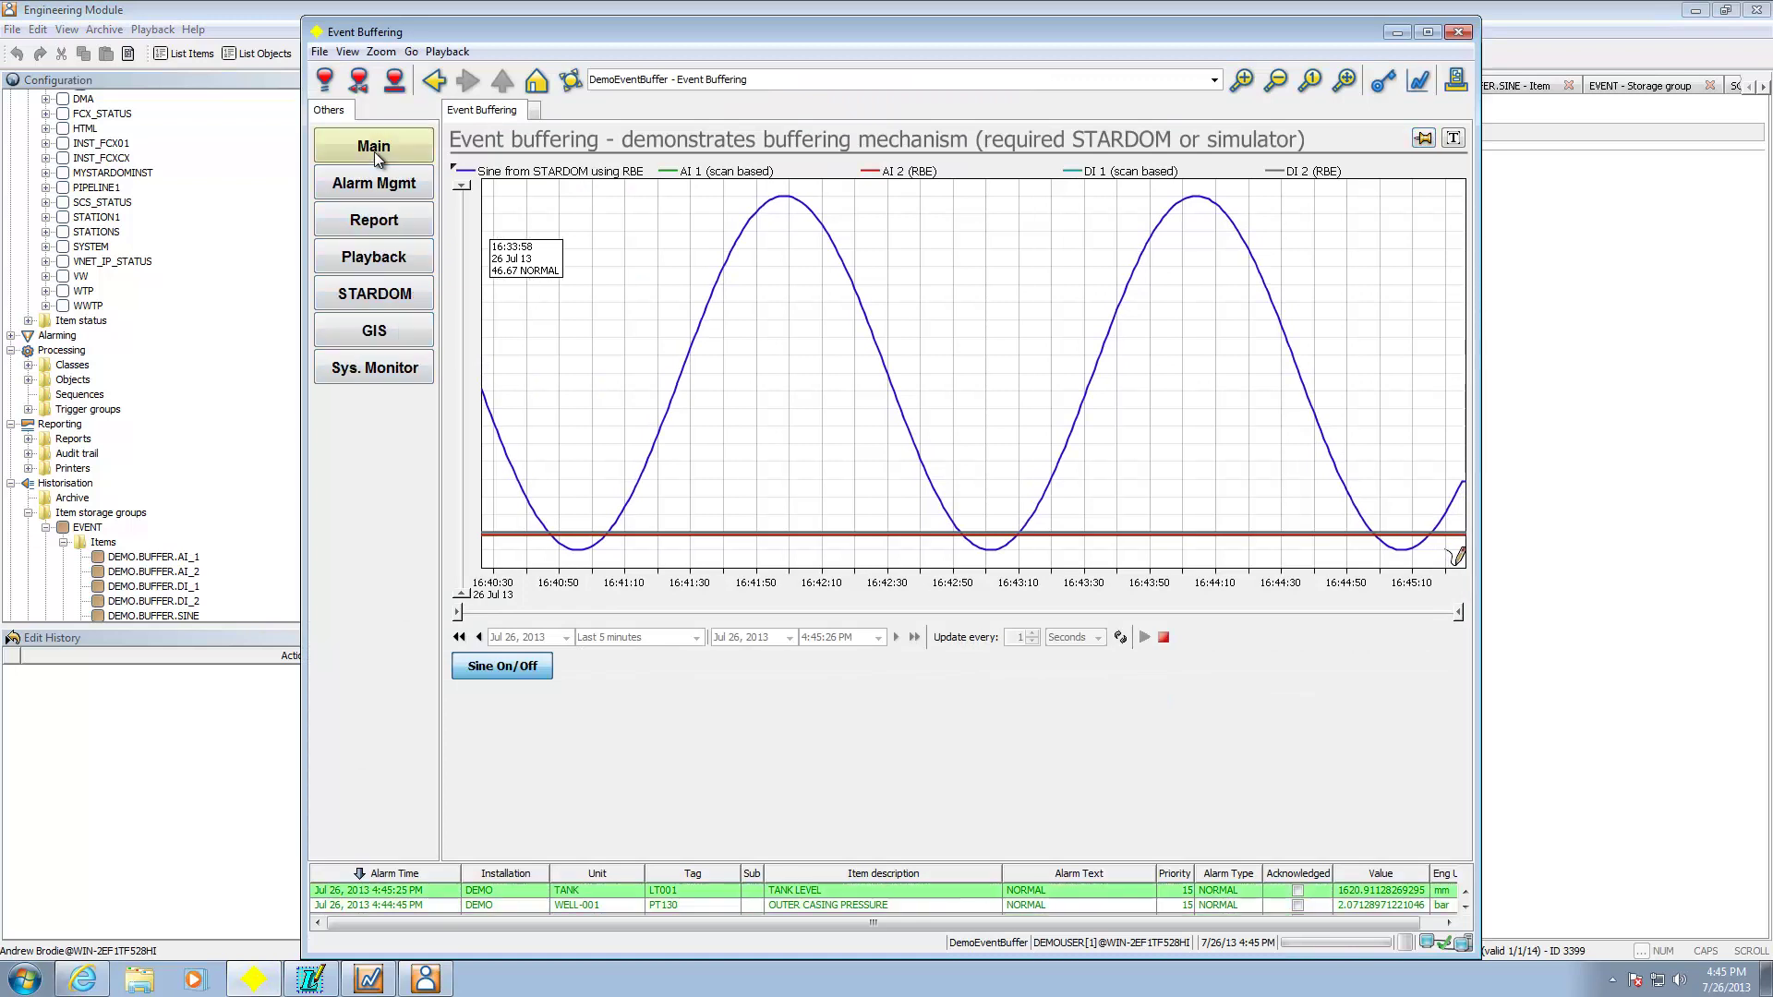
{"action": "left_click", "coordinate": [374, 152]}
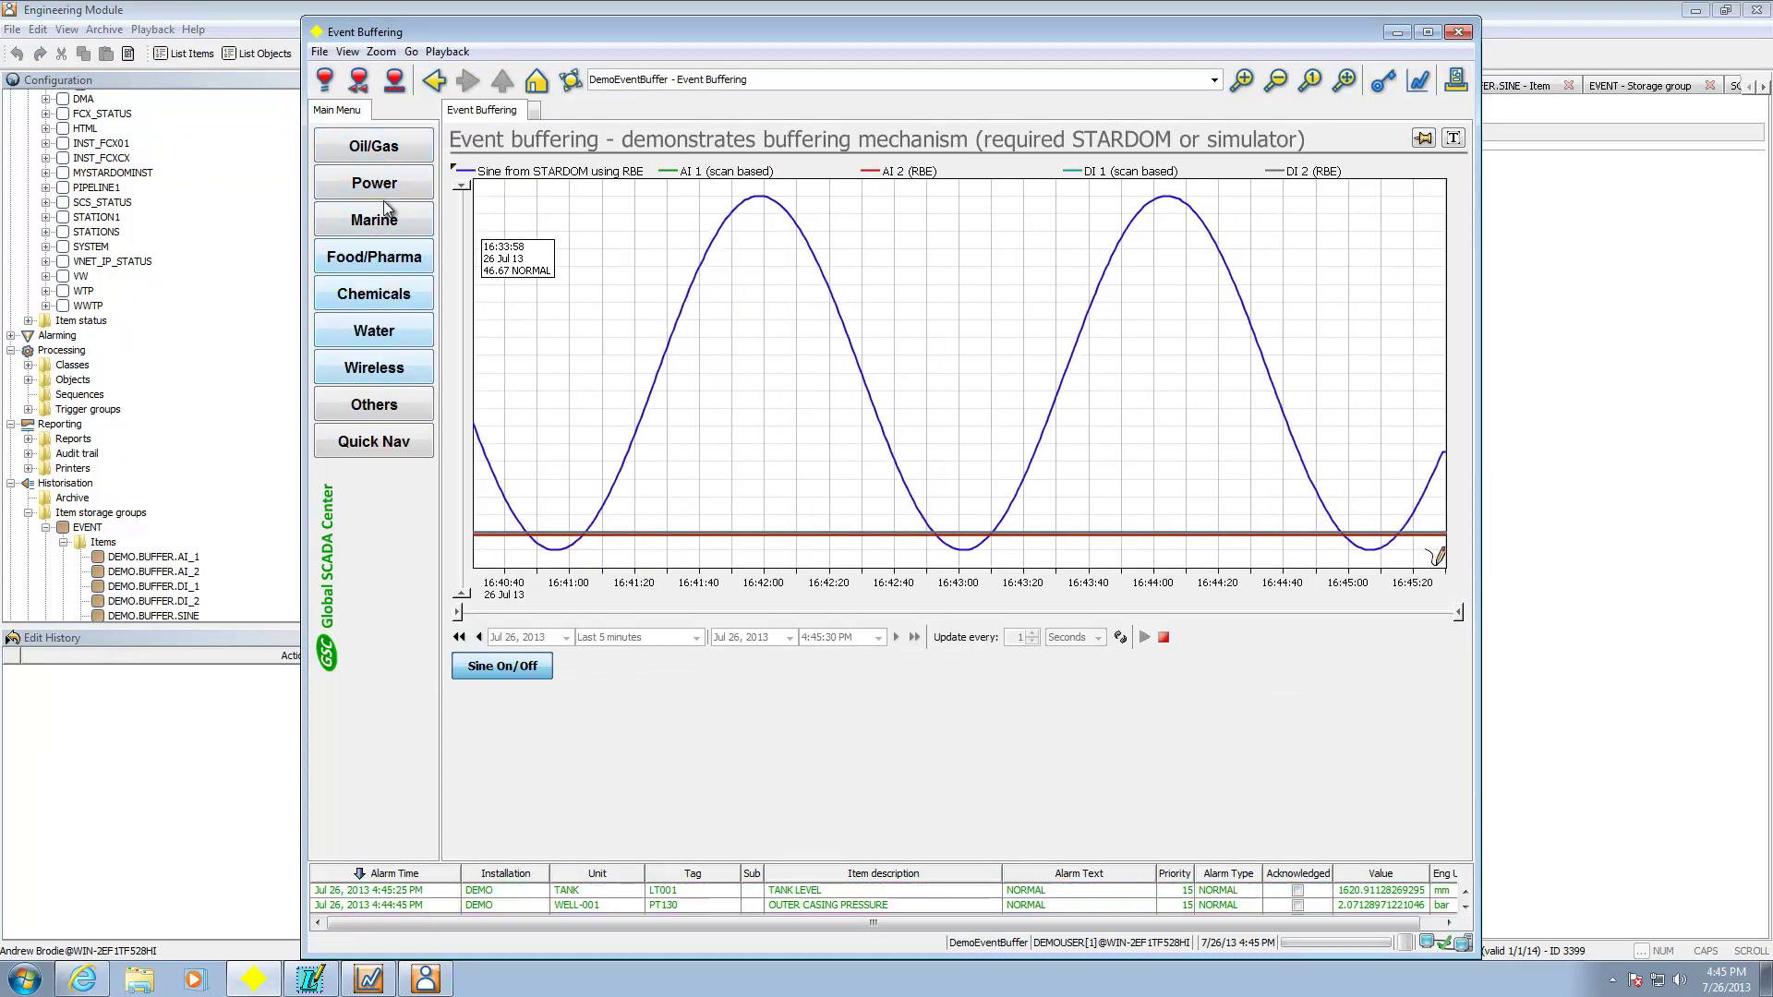
{"action": "left_click", "coordinate": [387, 189]}
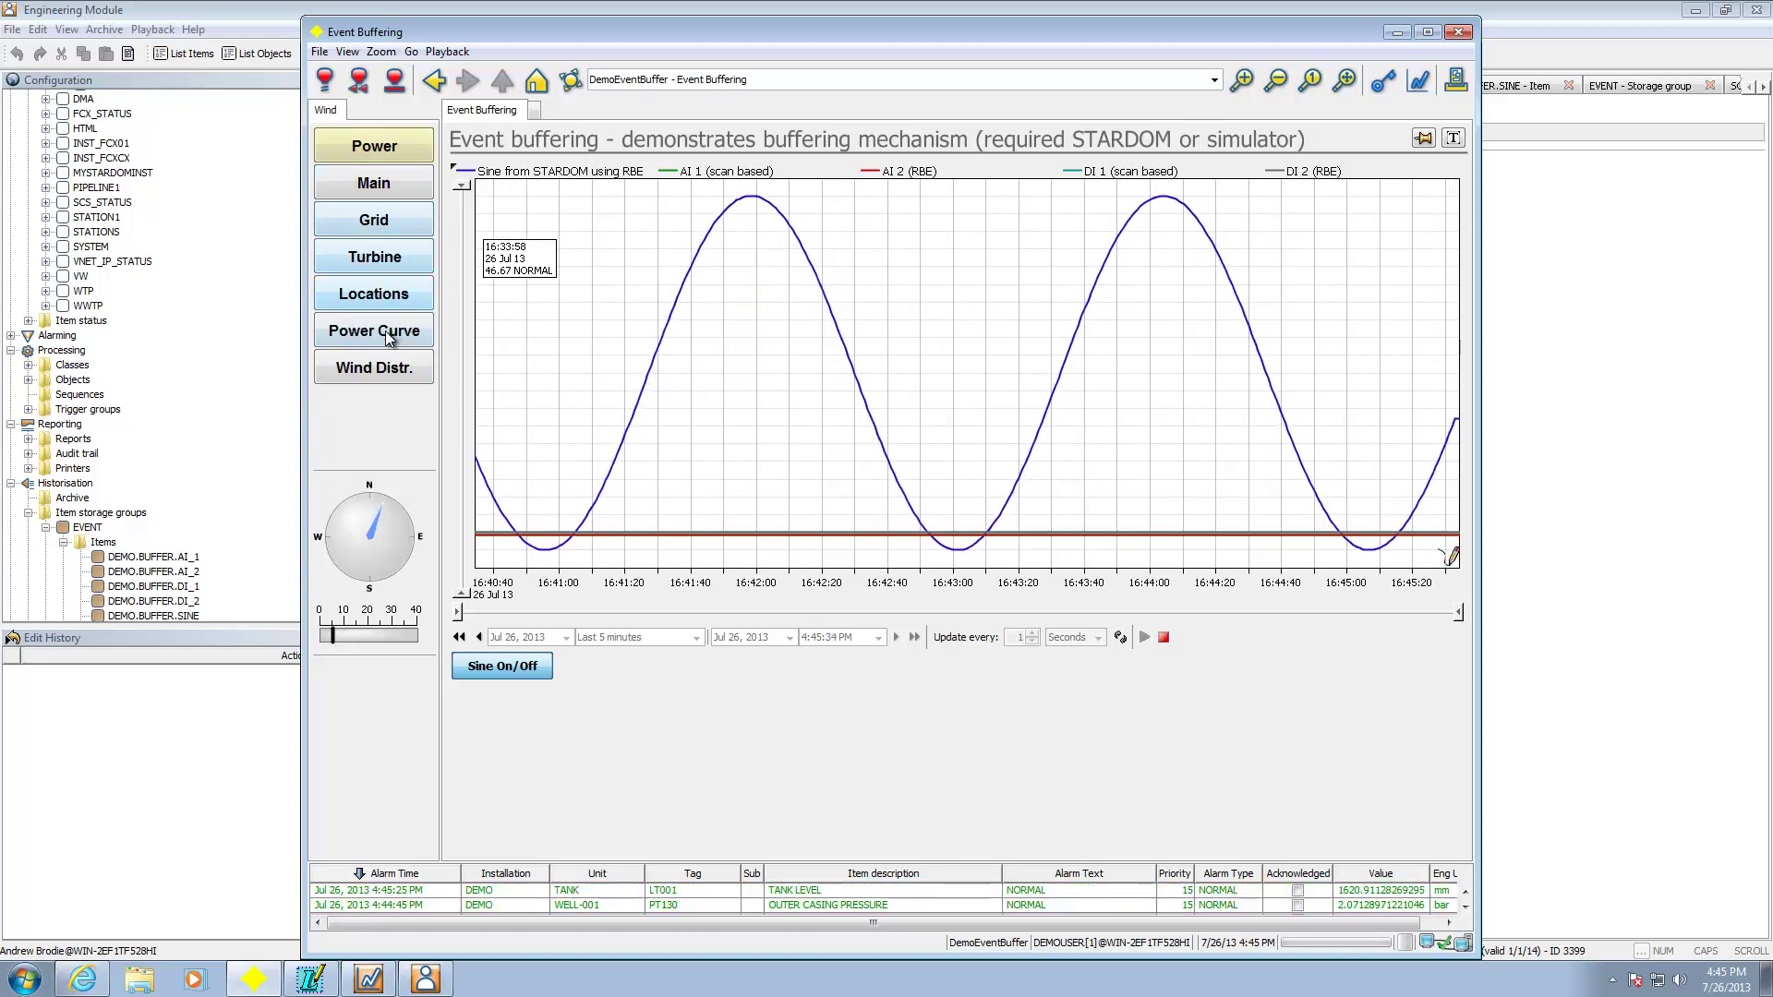
{"action": "left_click", "coordinate": [385, 334]}
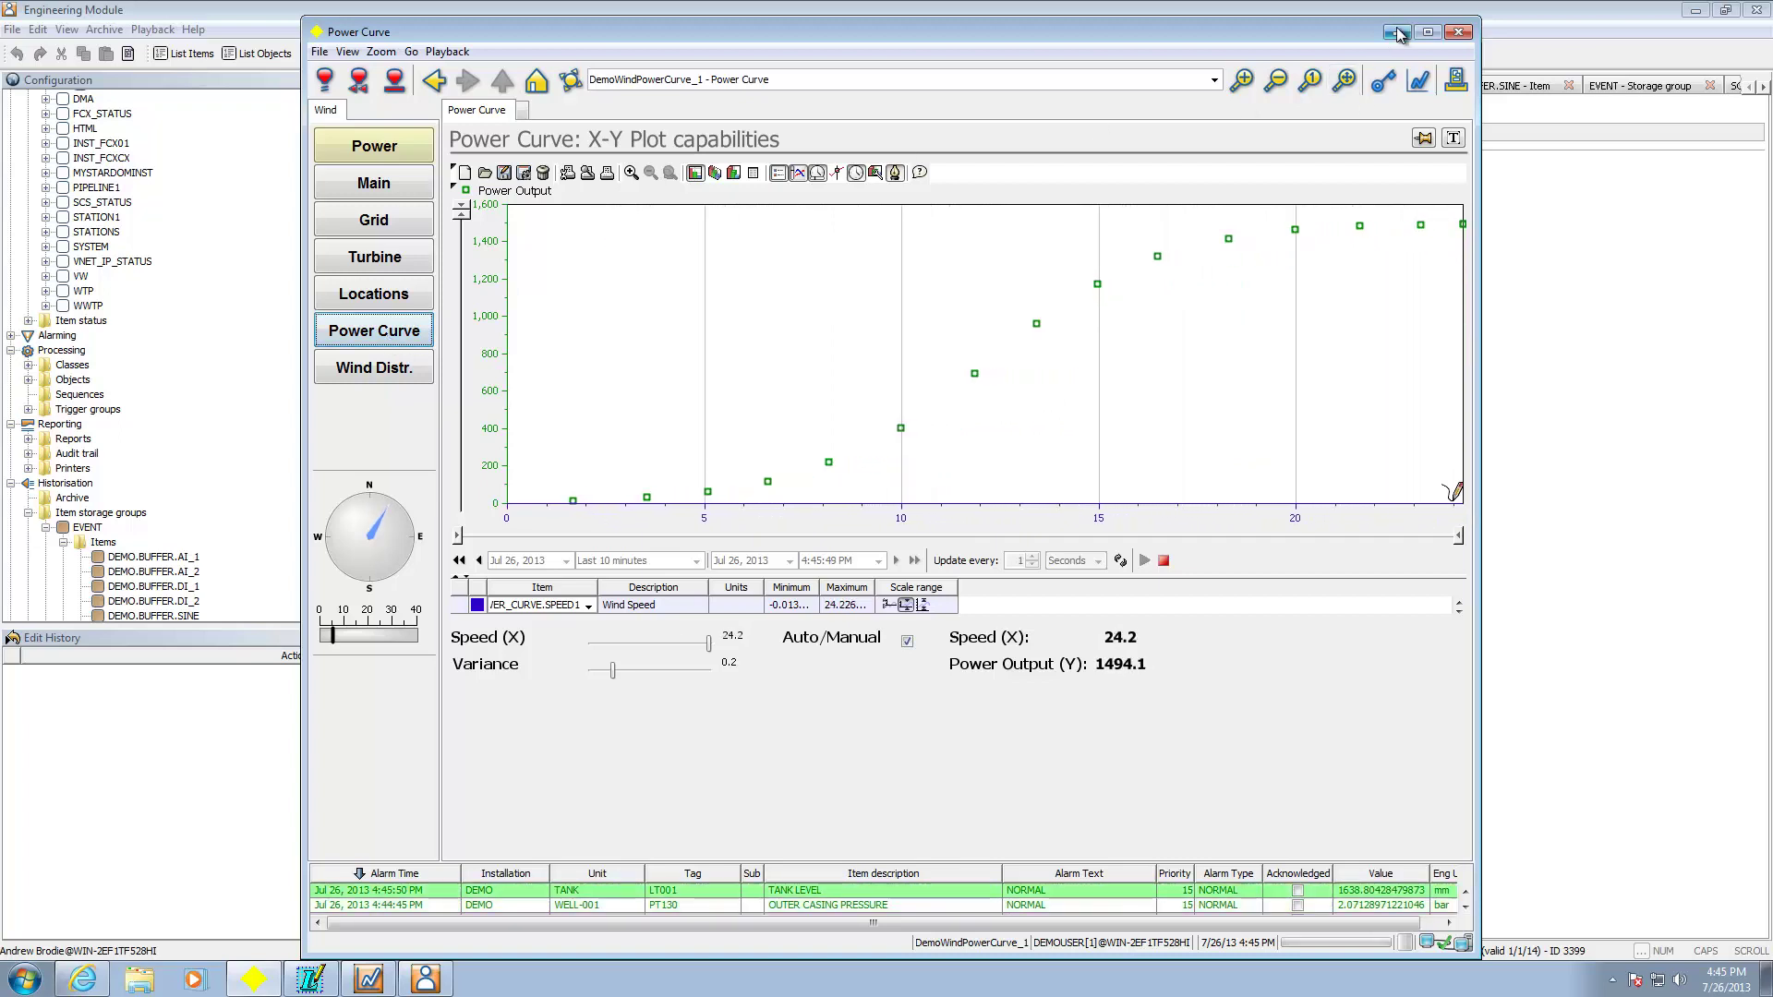
{"action": "left_click", "coordinate": [242, 780]}
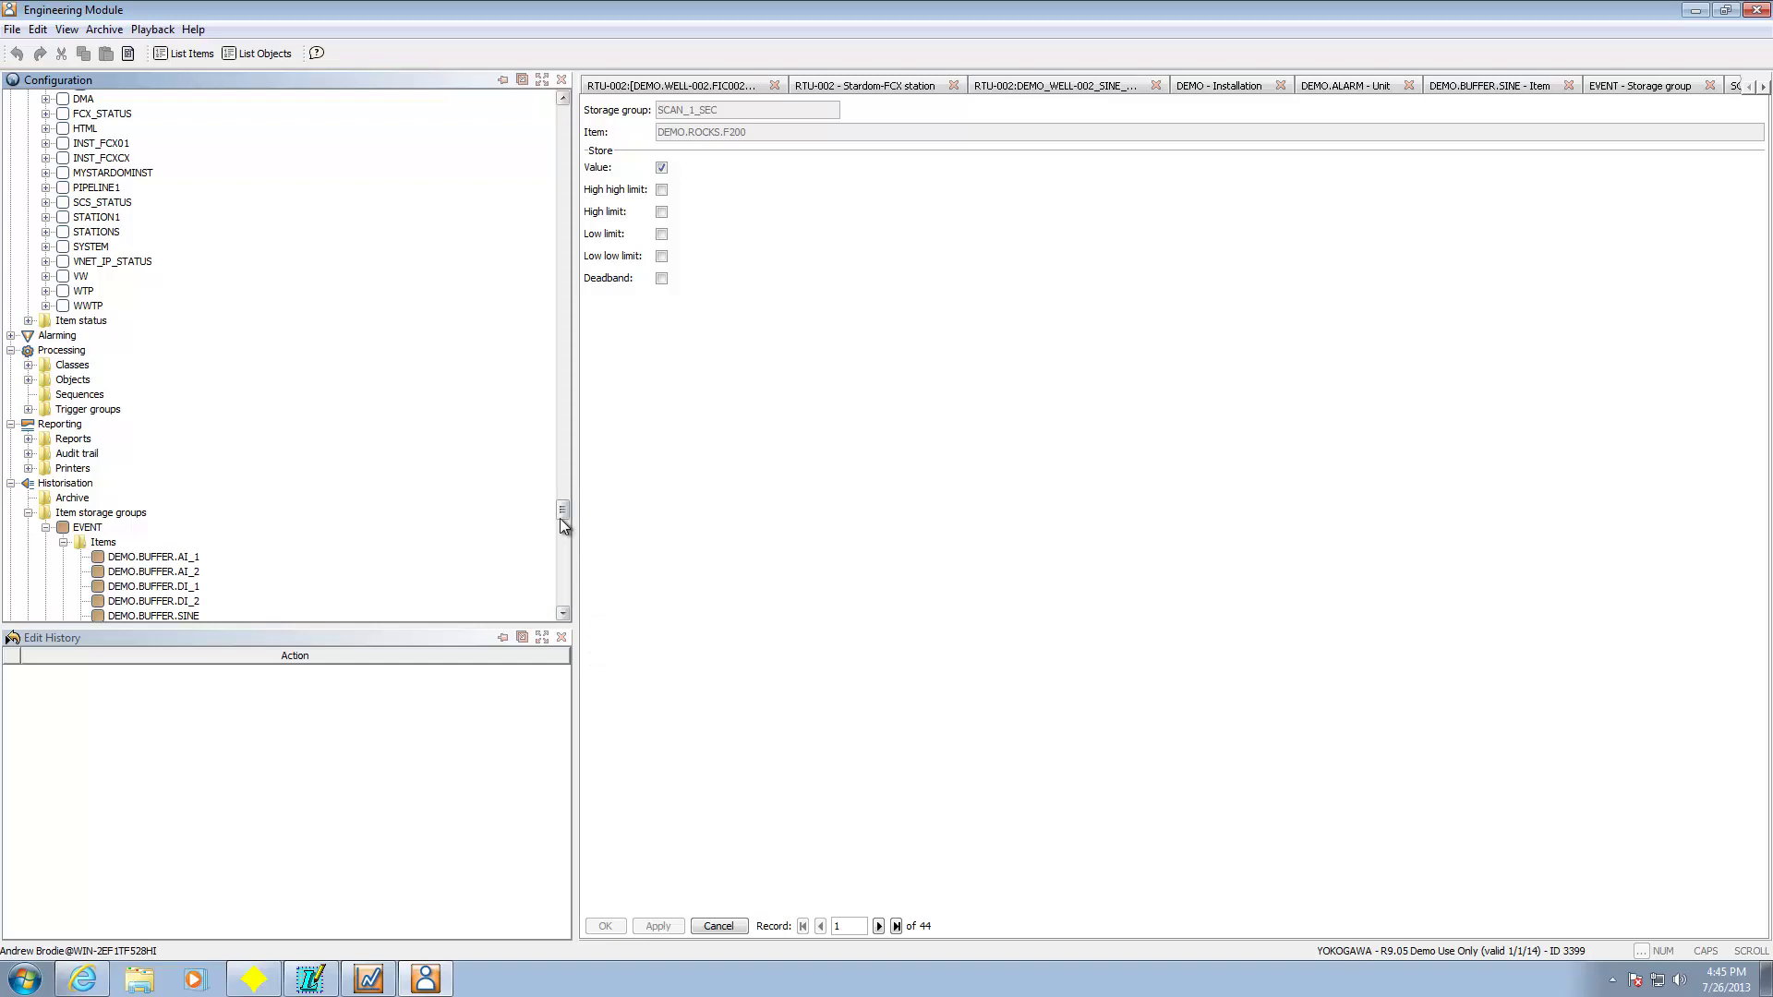
Bring the Engineering Module forward from Start > All Programs > FAST TOOLS and check its configuration tree.
{"action": "left_click_drag", "start_coordinate": [562, 517], "coordinate": [554, 124]}
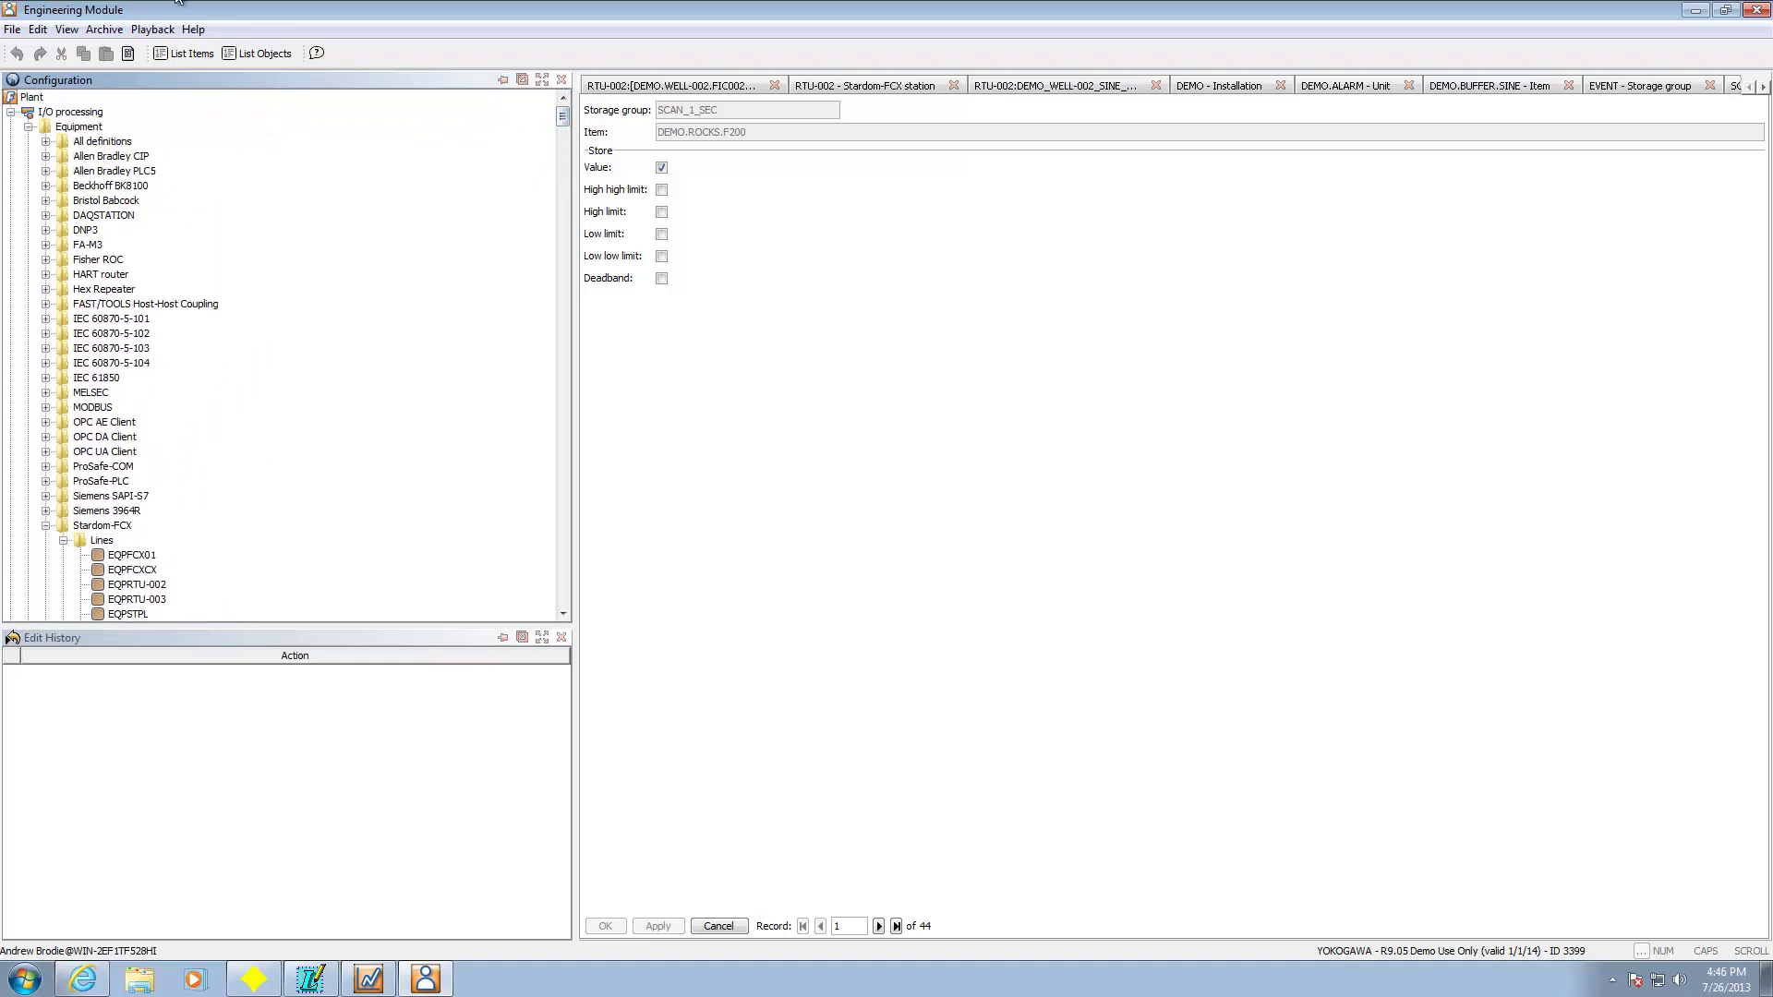
{"action": "left_click", "coordinate": [25, 979]}
{"action": "left_click", "coordinate": [44, 897]}
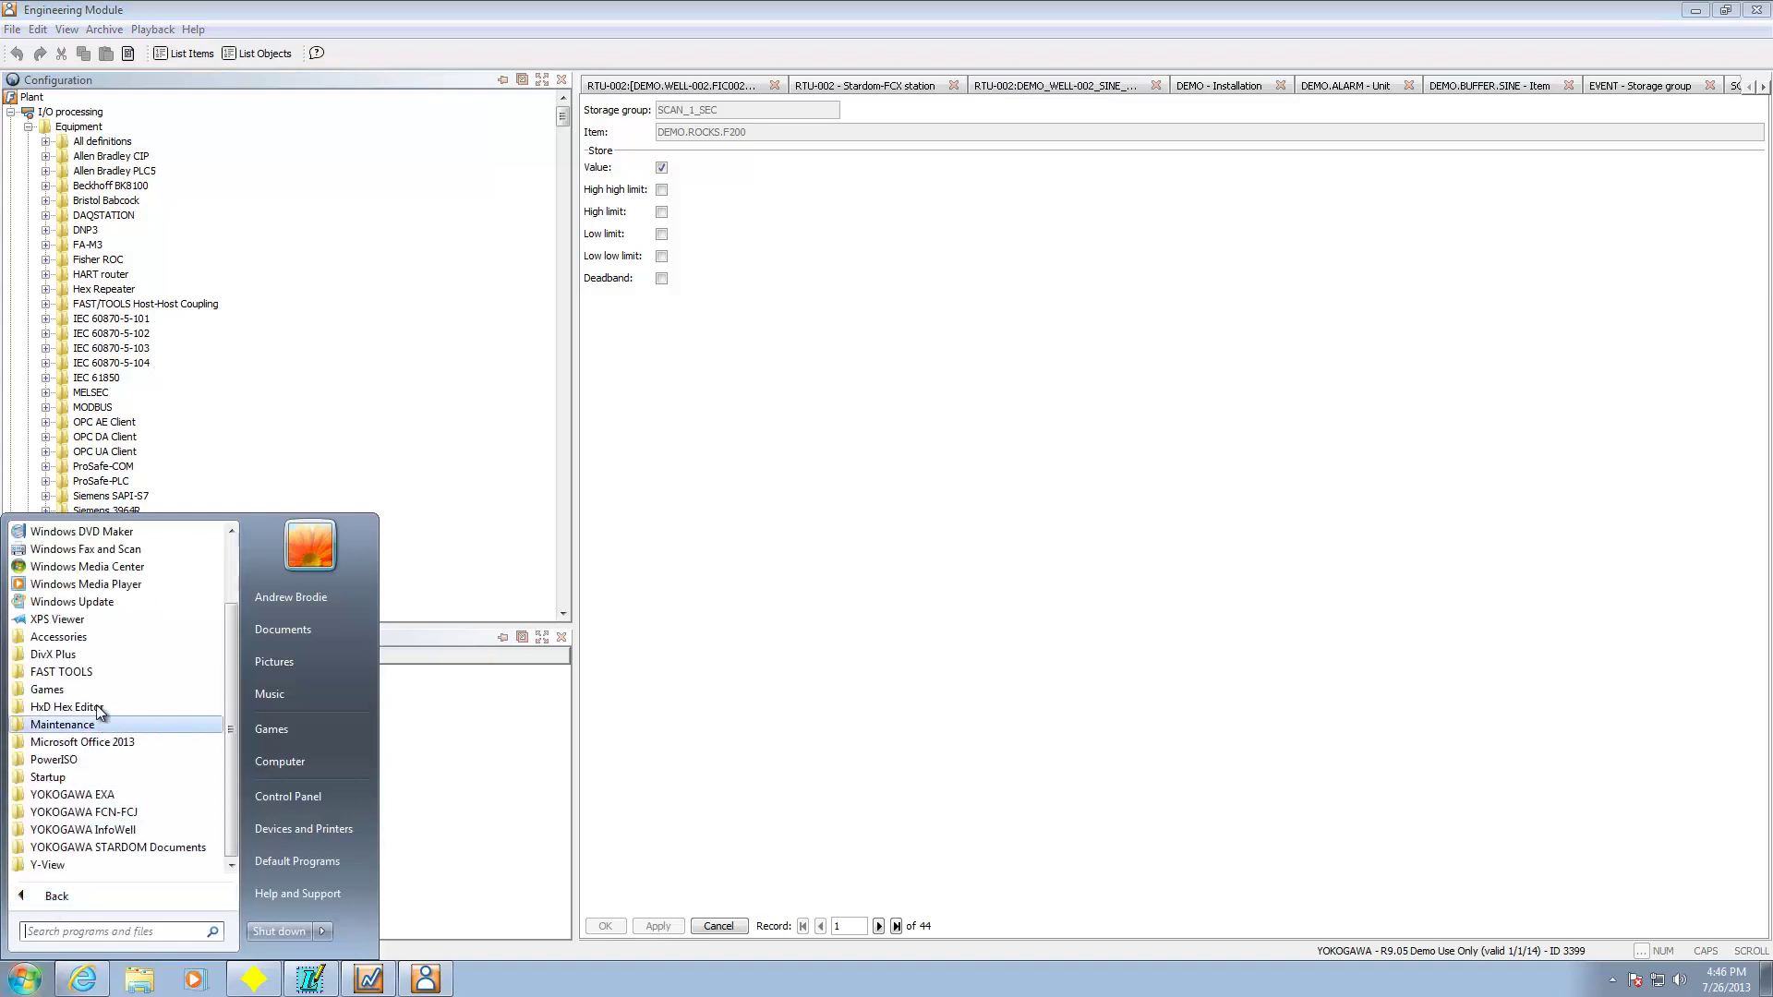
{"action": "left_click", "coordinate": [61, 671]}
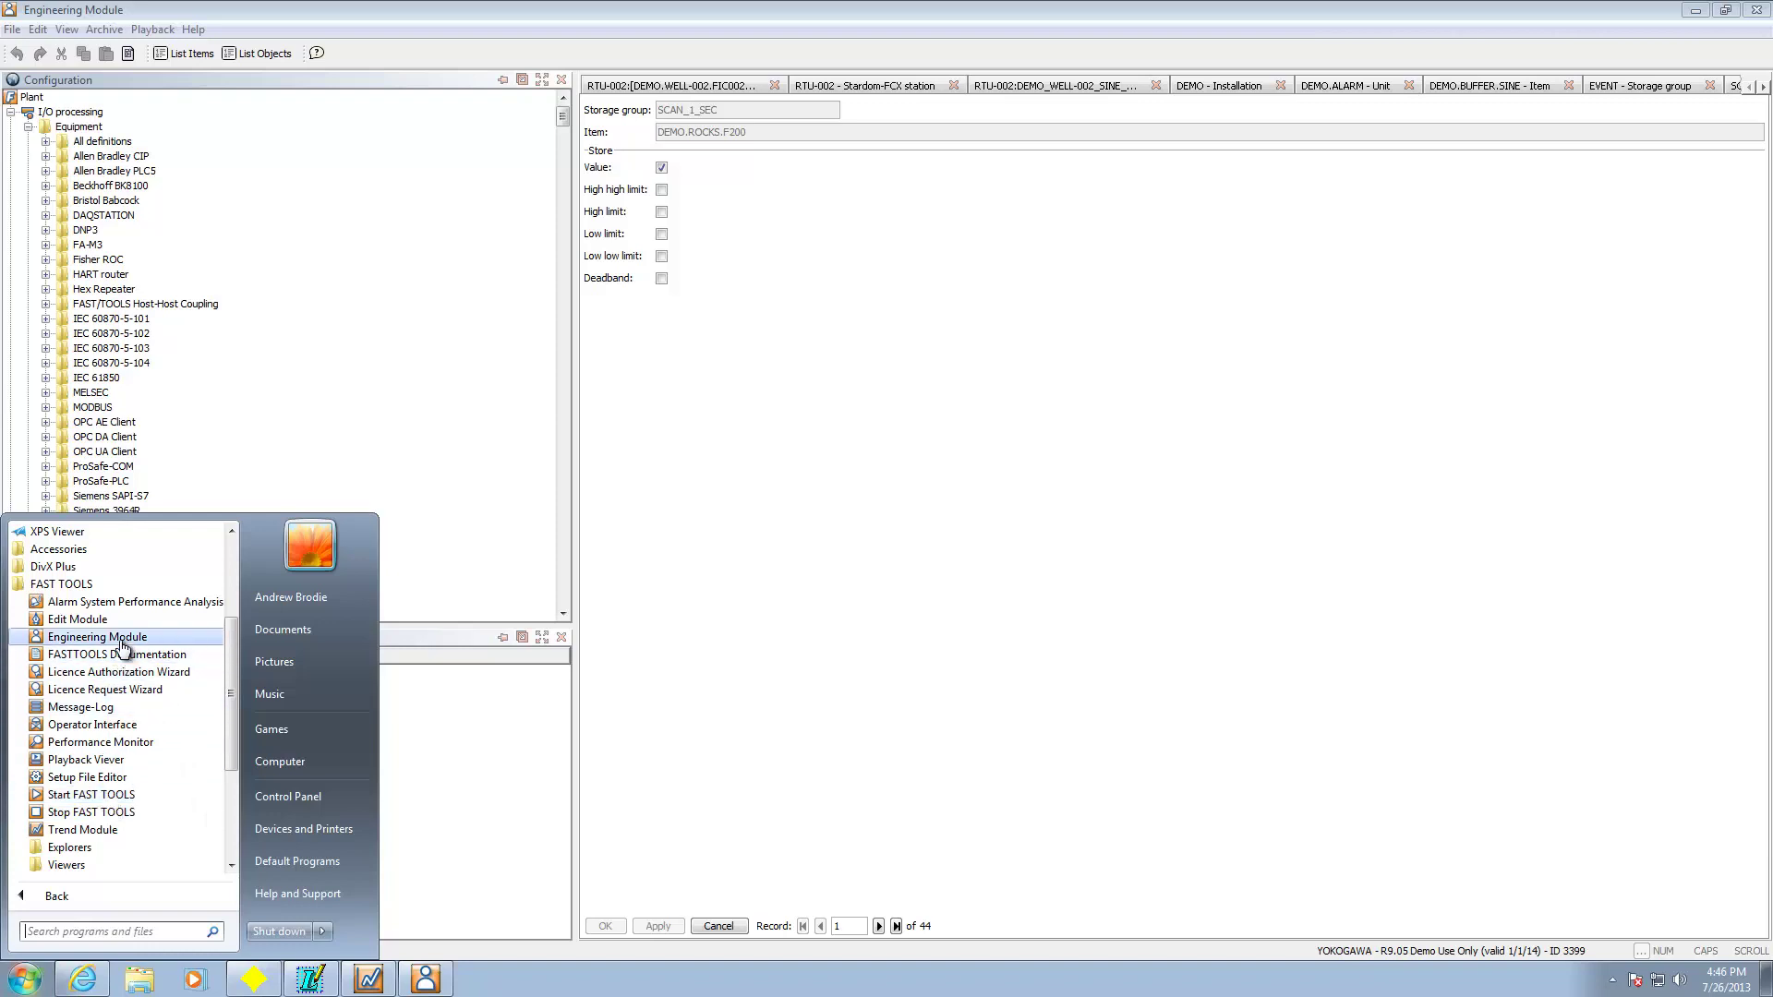
{"action": "left_click", "coordinate": [427, 484]}
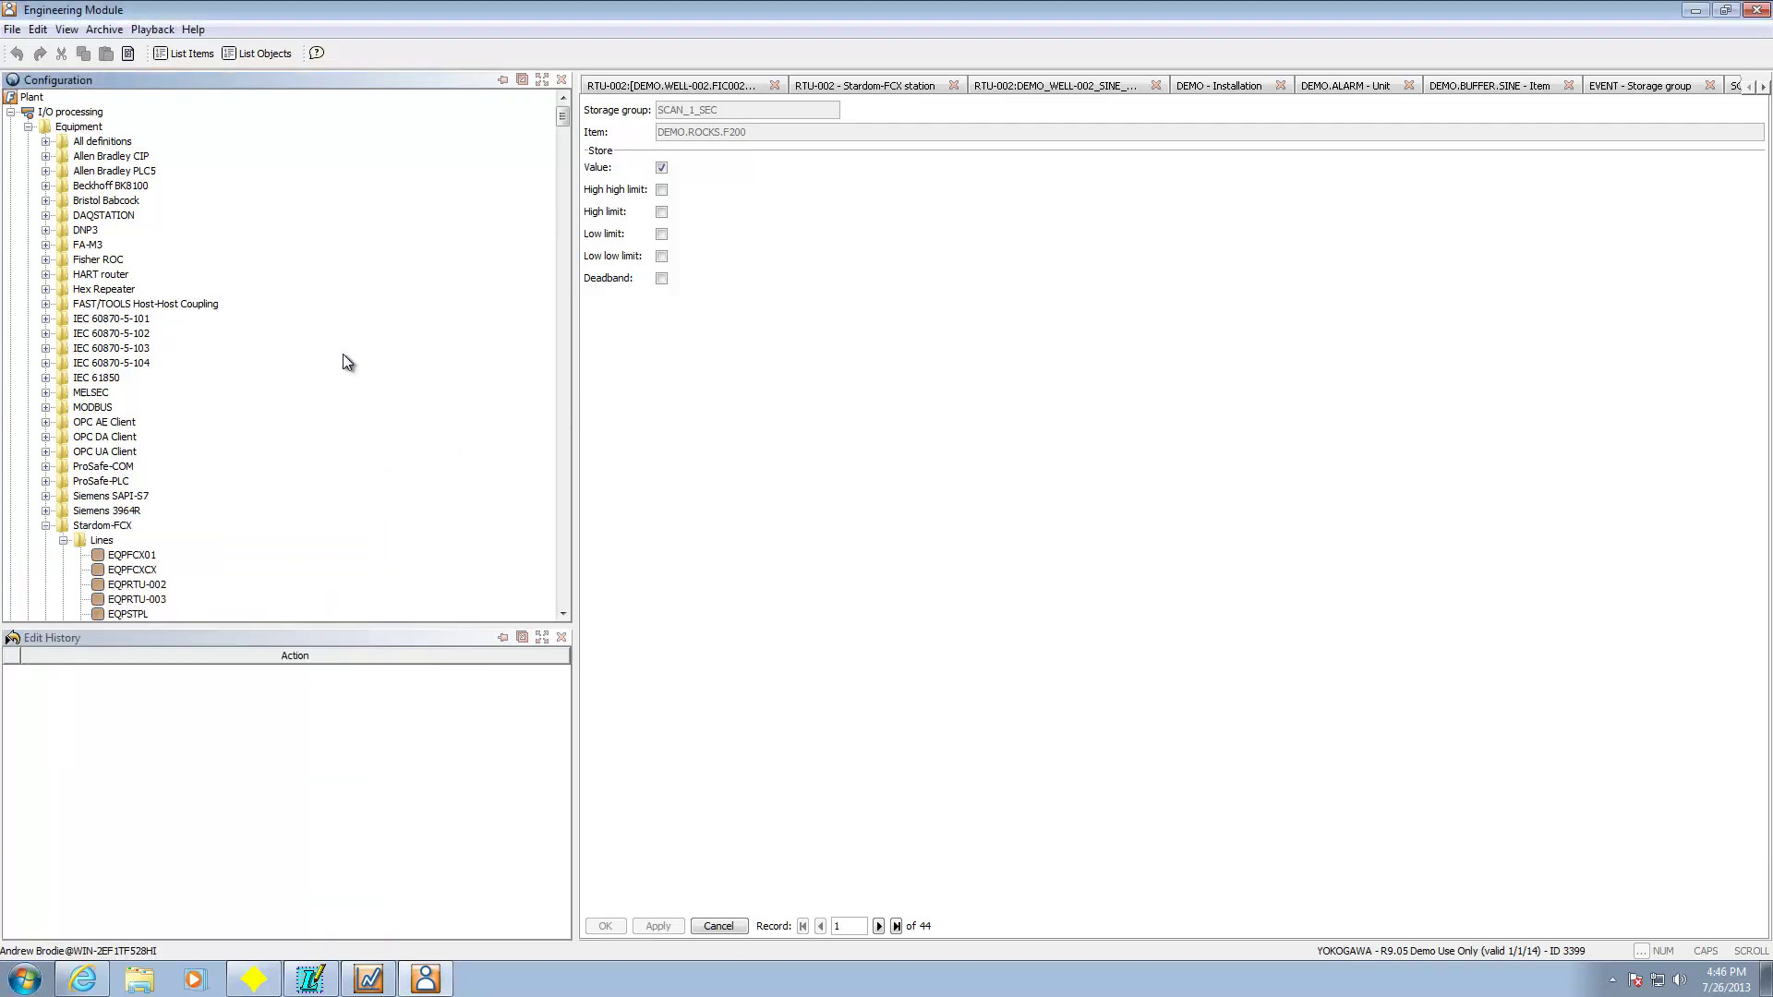
{"action": "scroll", "coordinate": [562, 116], "scroll_direction": "down", "scroll_amount": 1}
{"action": "scroll", "coordinate": [562, 116], "scroll_direction": "up", "scroll_amount": 1}
{"action": "scroll", "coordinate": [561, 124], "scroll_direction": "down", "scroll_amount": 3}
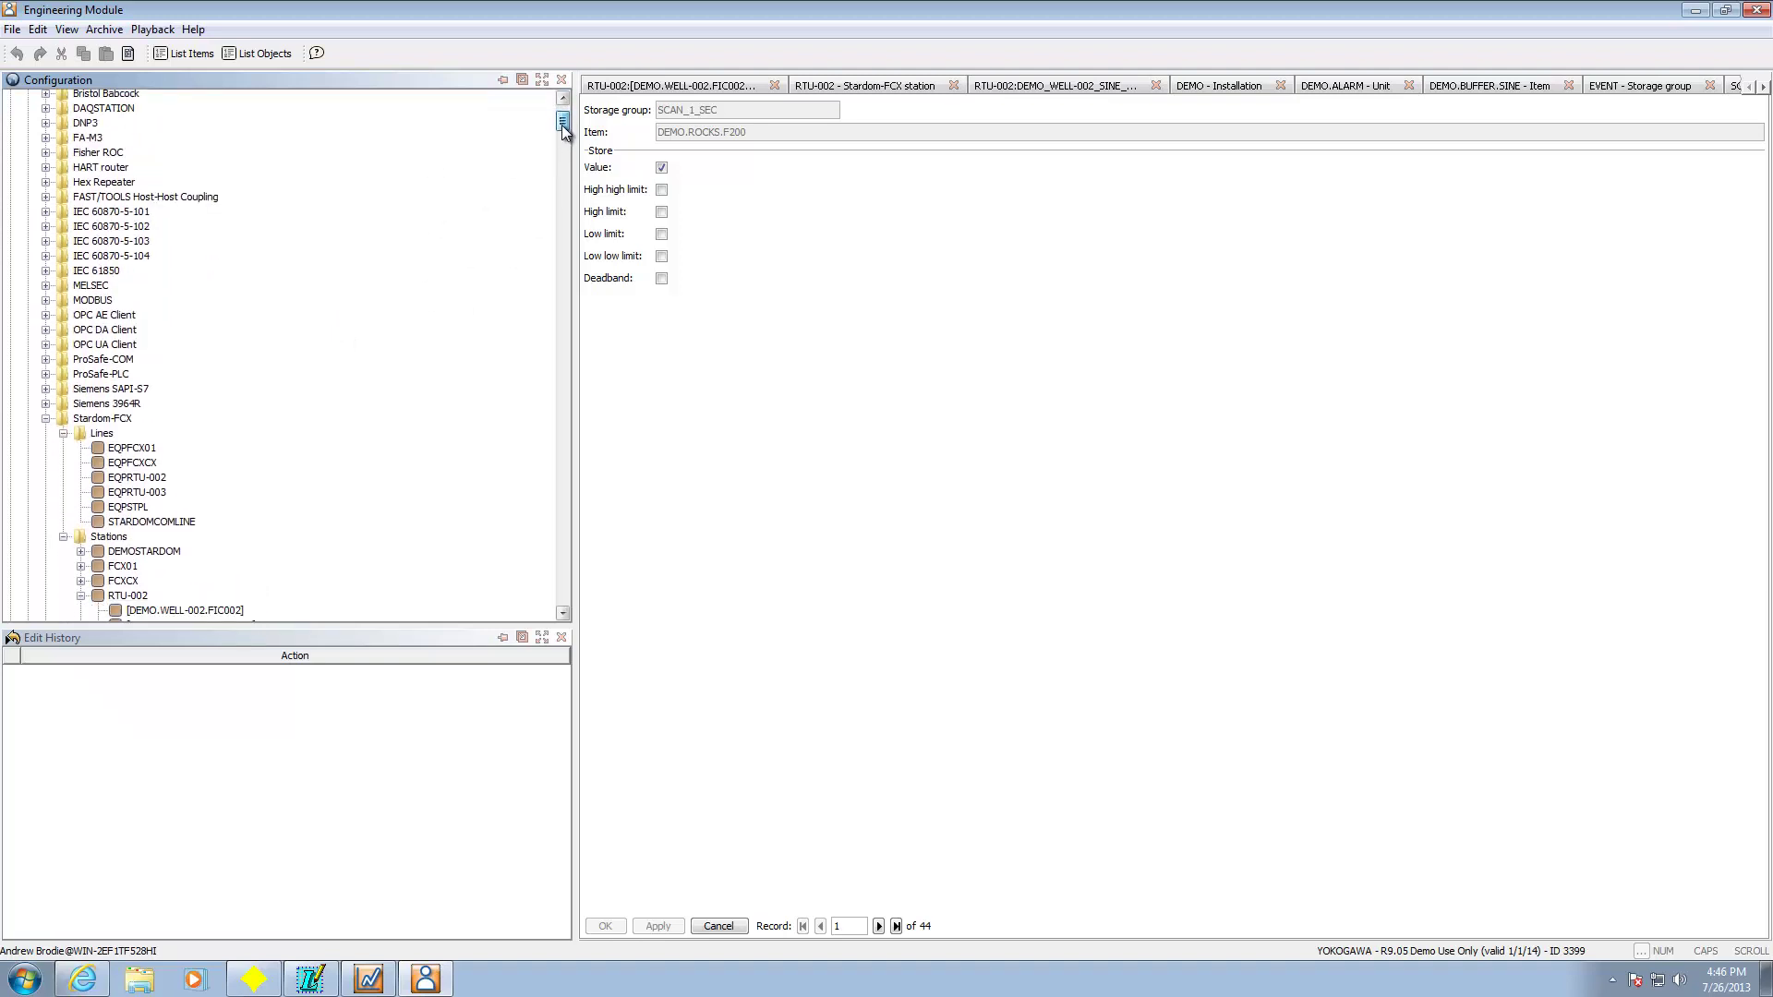
{"action": "scroll", "coordinate": [561, 125], "scroll_direction": "up", "scroll_amount": 3}
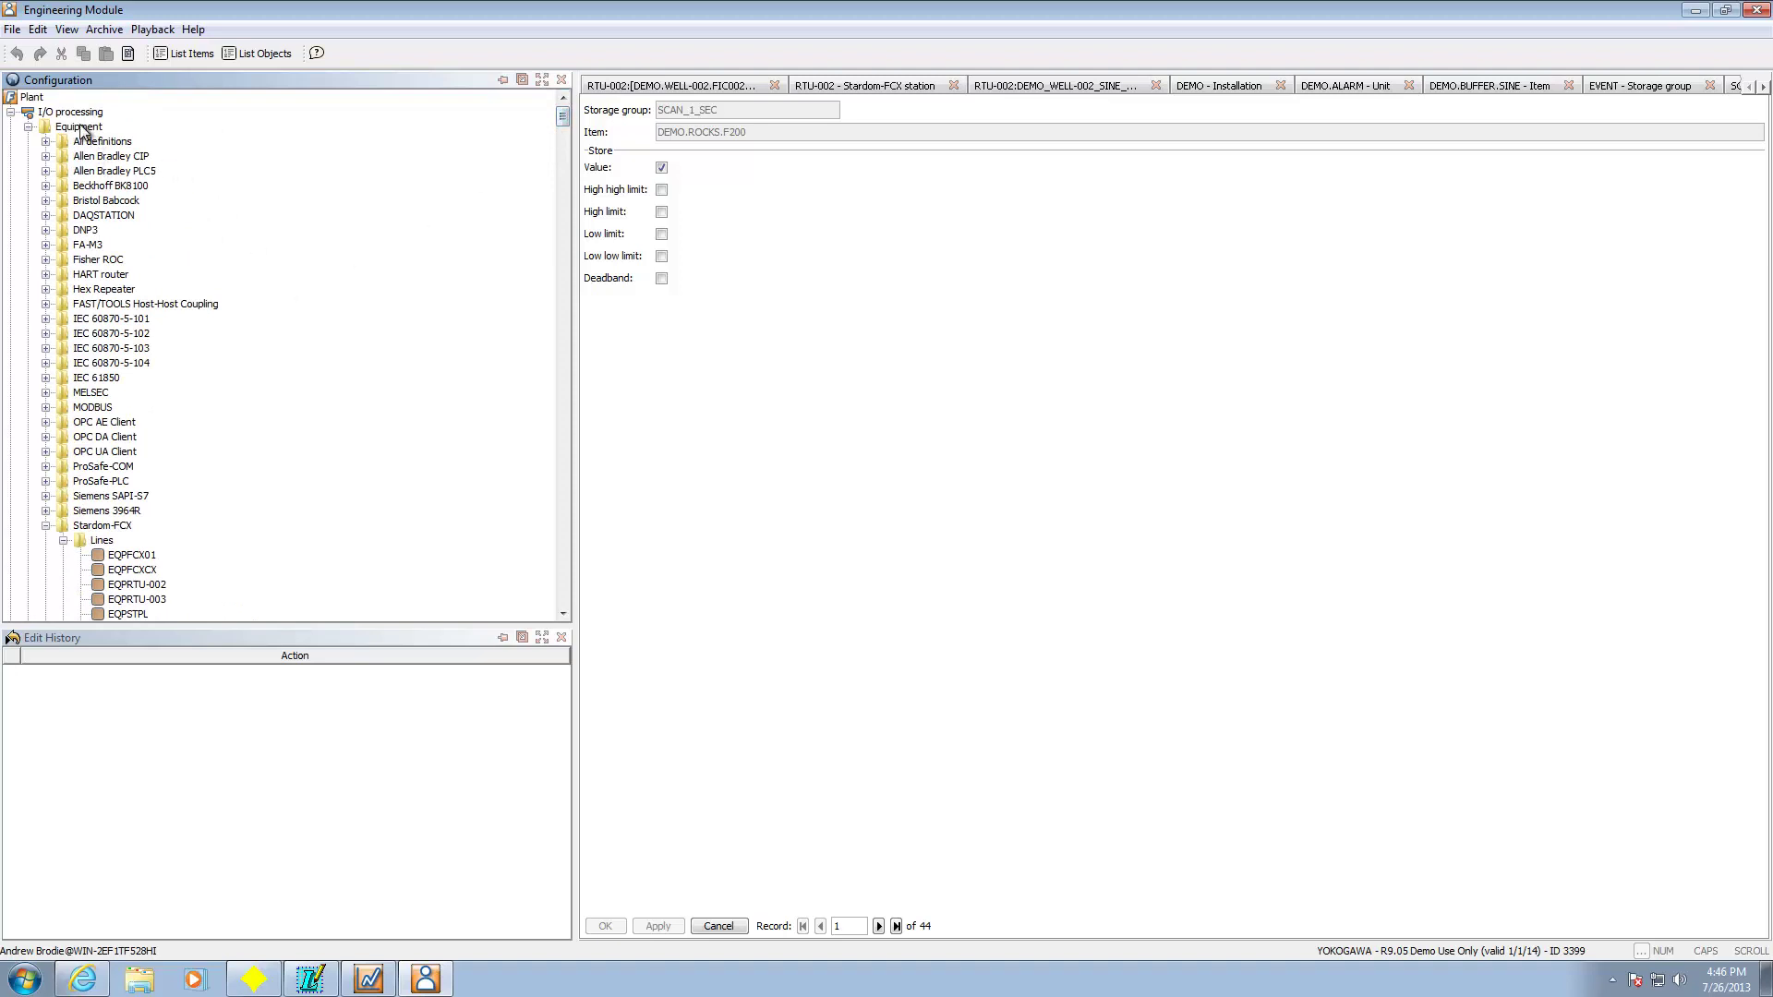
{"action": "left_click_drag", "start_coordinate": [563, 120], "coordinate": [567, 139]}
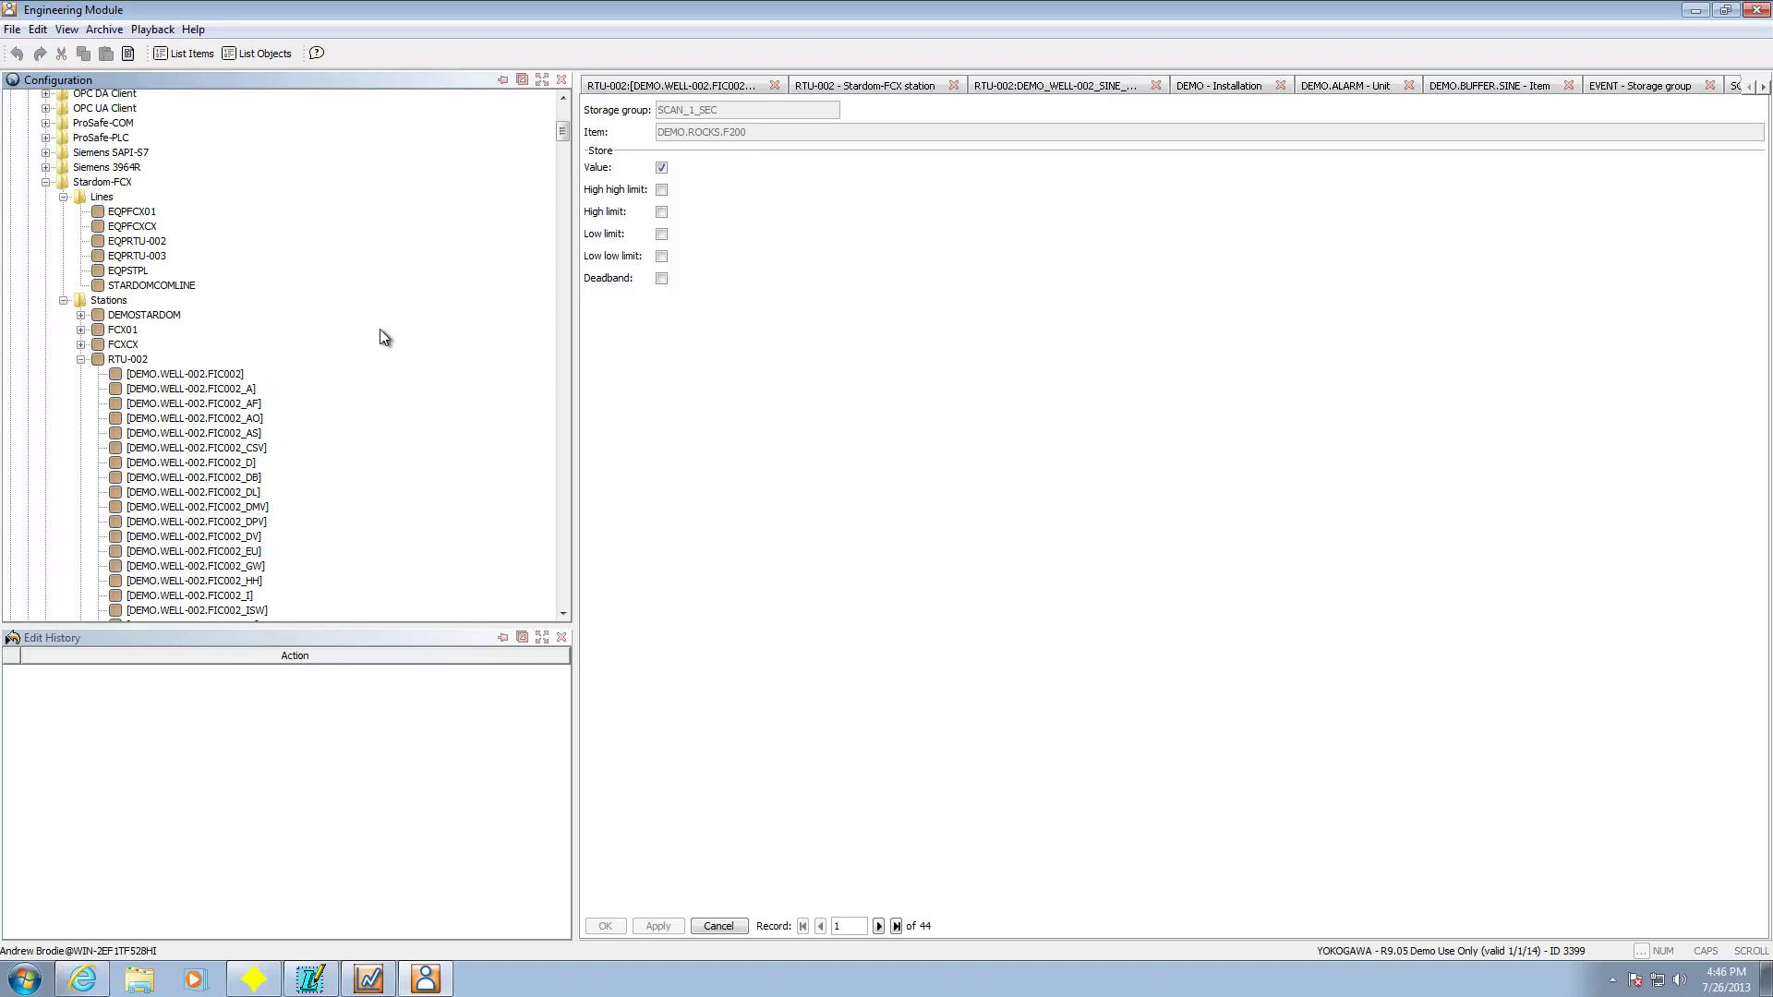
Show RTU-002's station properties Options, with slow/medium/fast scans of 5000, 3000 and 1000 ms.
{"action": "right_click", "coordinate": [131, 362]}
{"action": "left_click", "coordinate": [187, 545]}
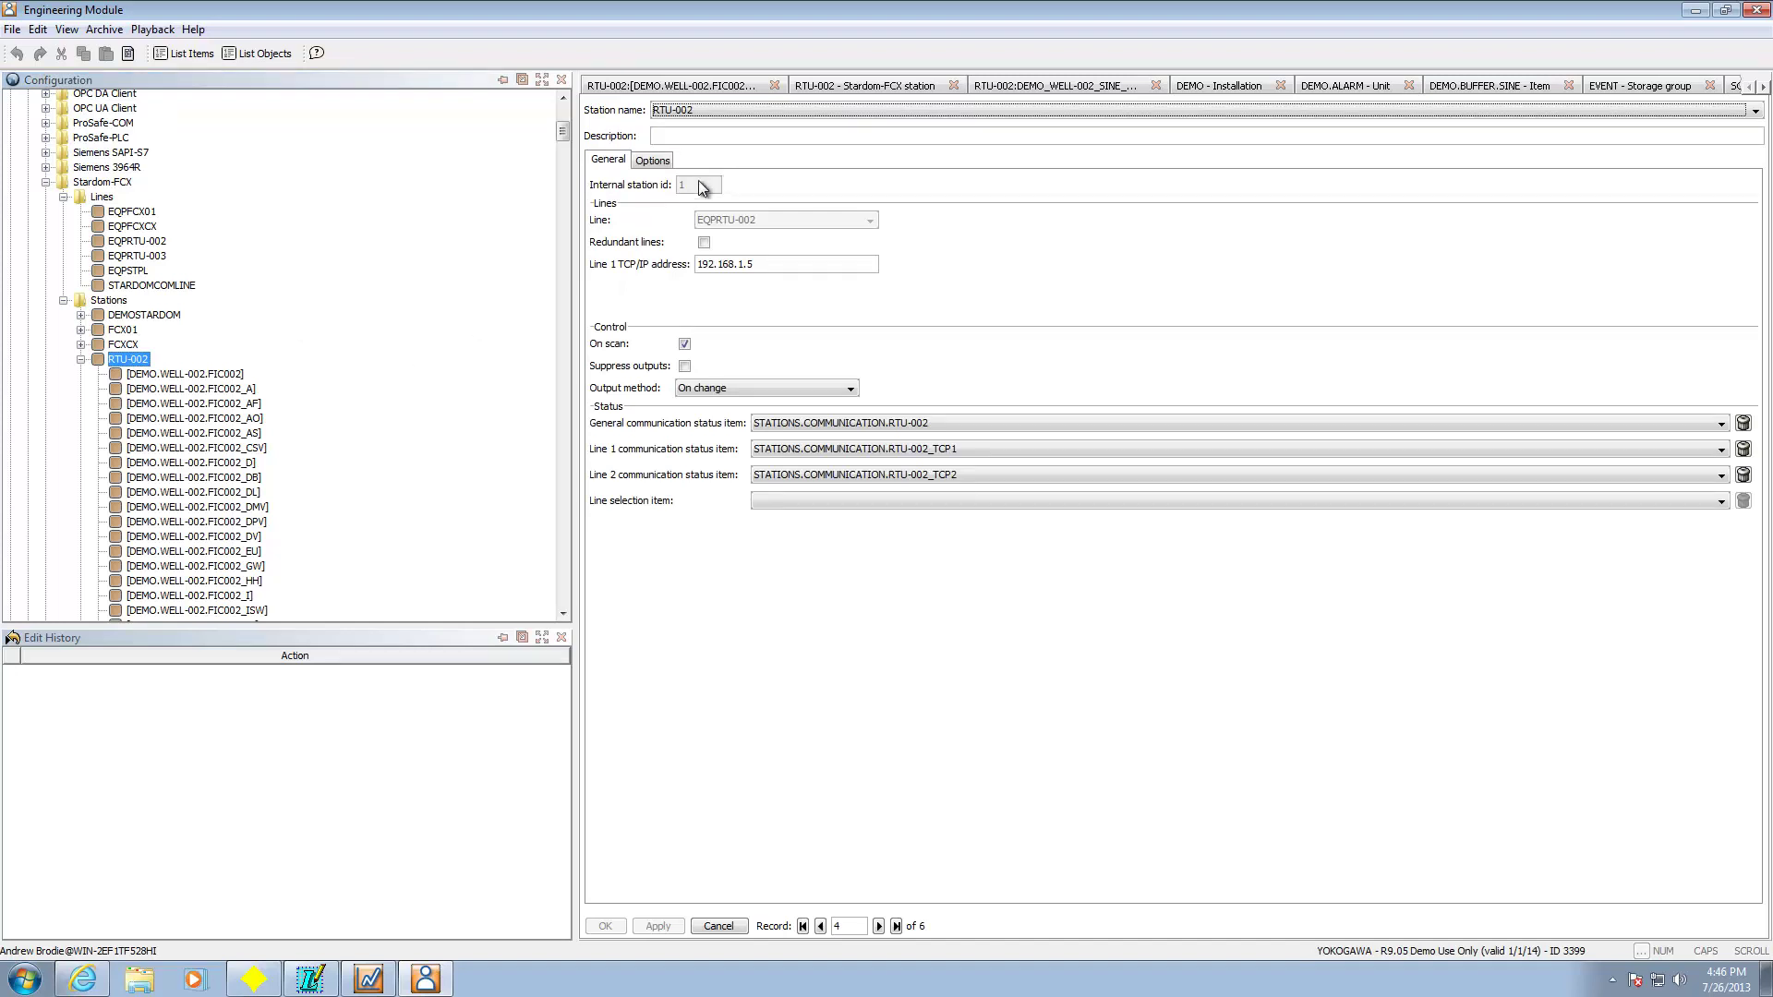
{"action": "left_click", "coordinate": [661, 164]}
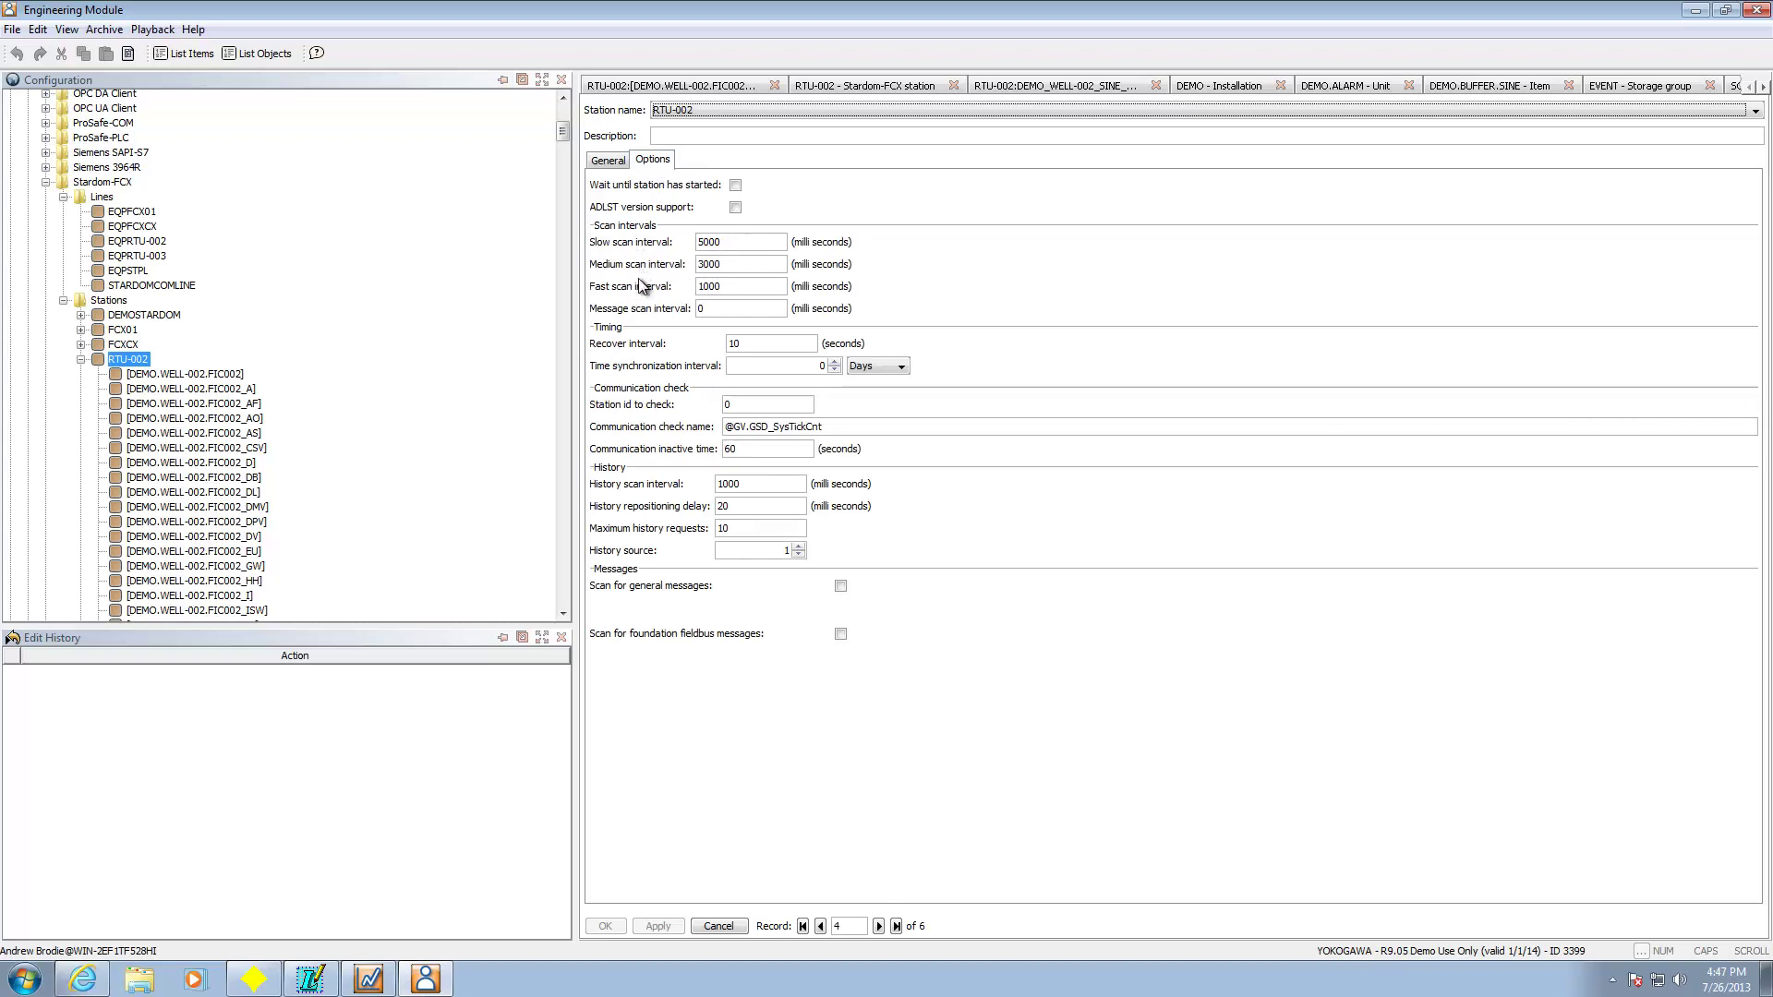
{"action": "mouse_move", "coordinate": [734, 292]}
View the DEMO.WELL-002.FIC002 point: STRING INPUT on Main.FIC002.COMMENT, scanned Slow.
{"action": "left_click", "coordinate": [197, 374]}
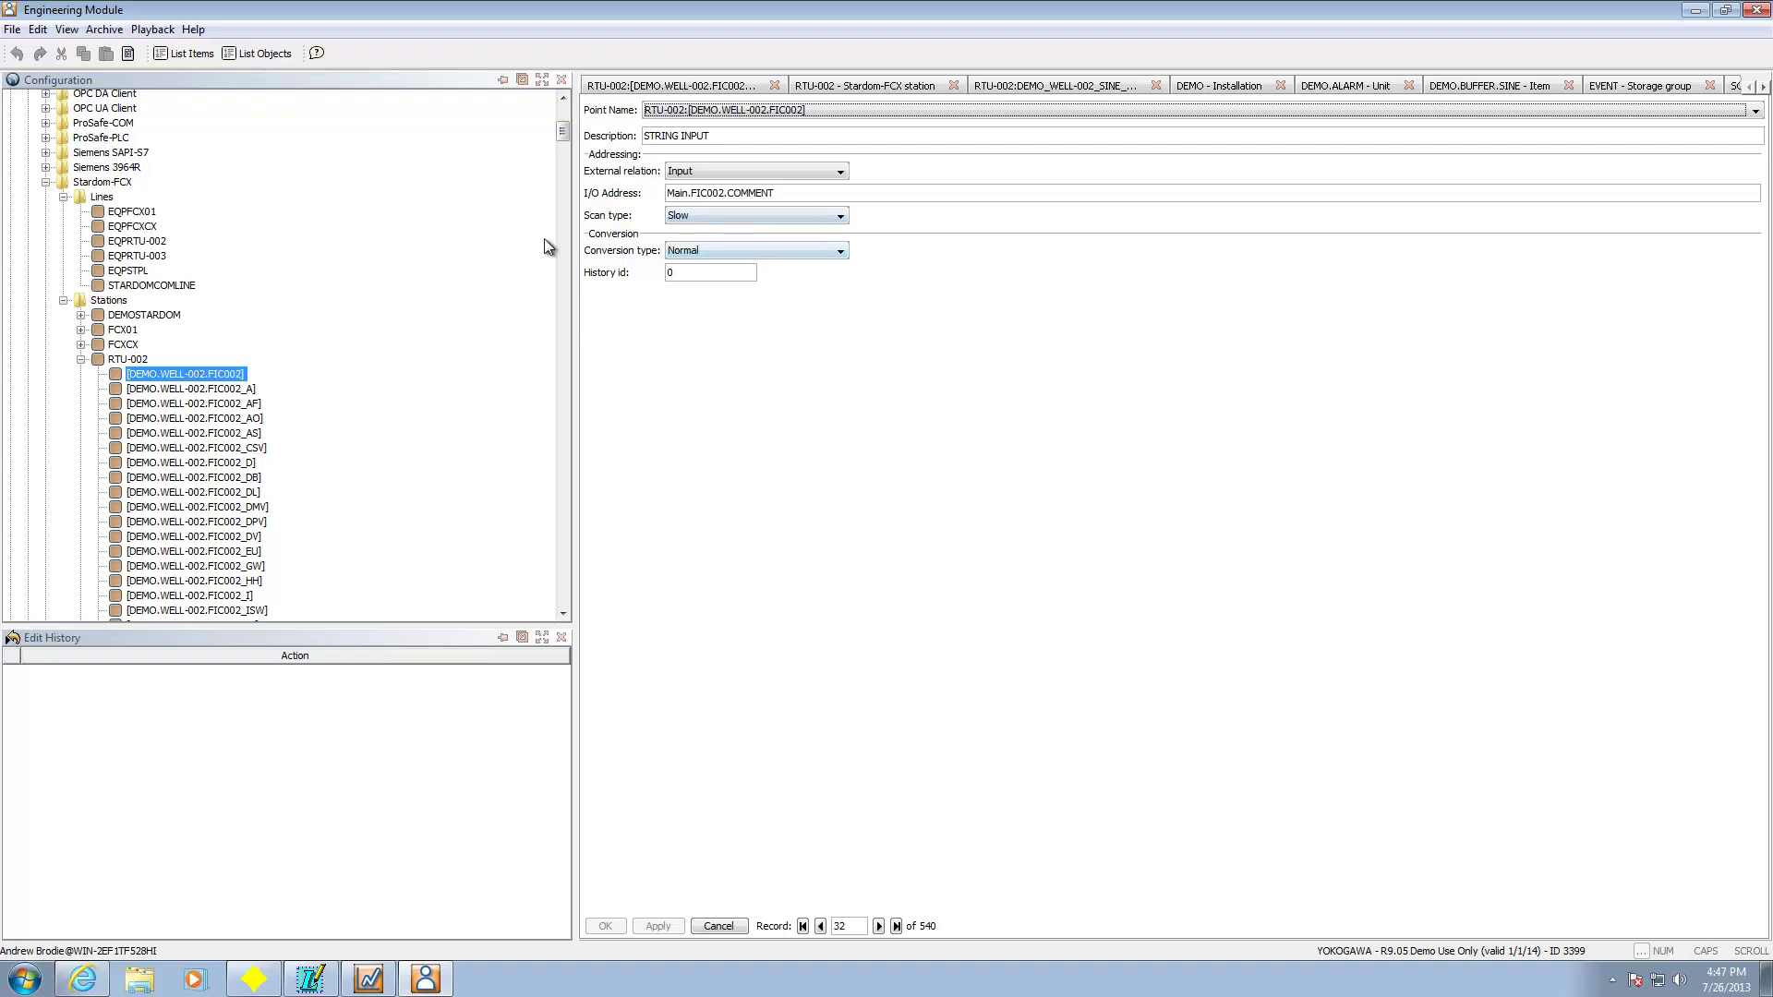
{"action": "left_click_drag", "start_coordinate": [566, 145], "coordinate": [523, 485]}
{"action": "scroll", "coordinate": [524, 480], "scroll_direction": "down", "scroll_amount": 10}
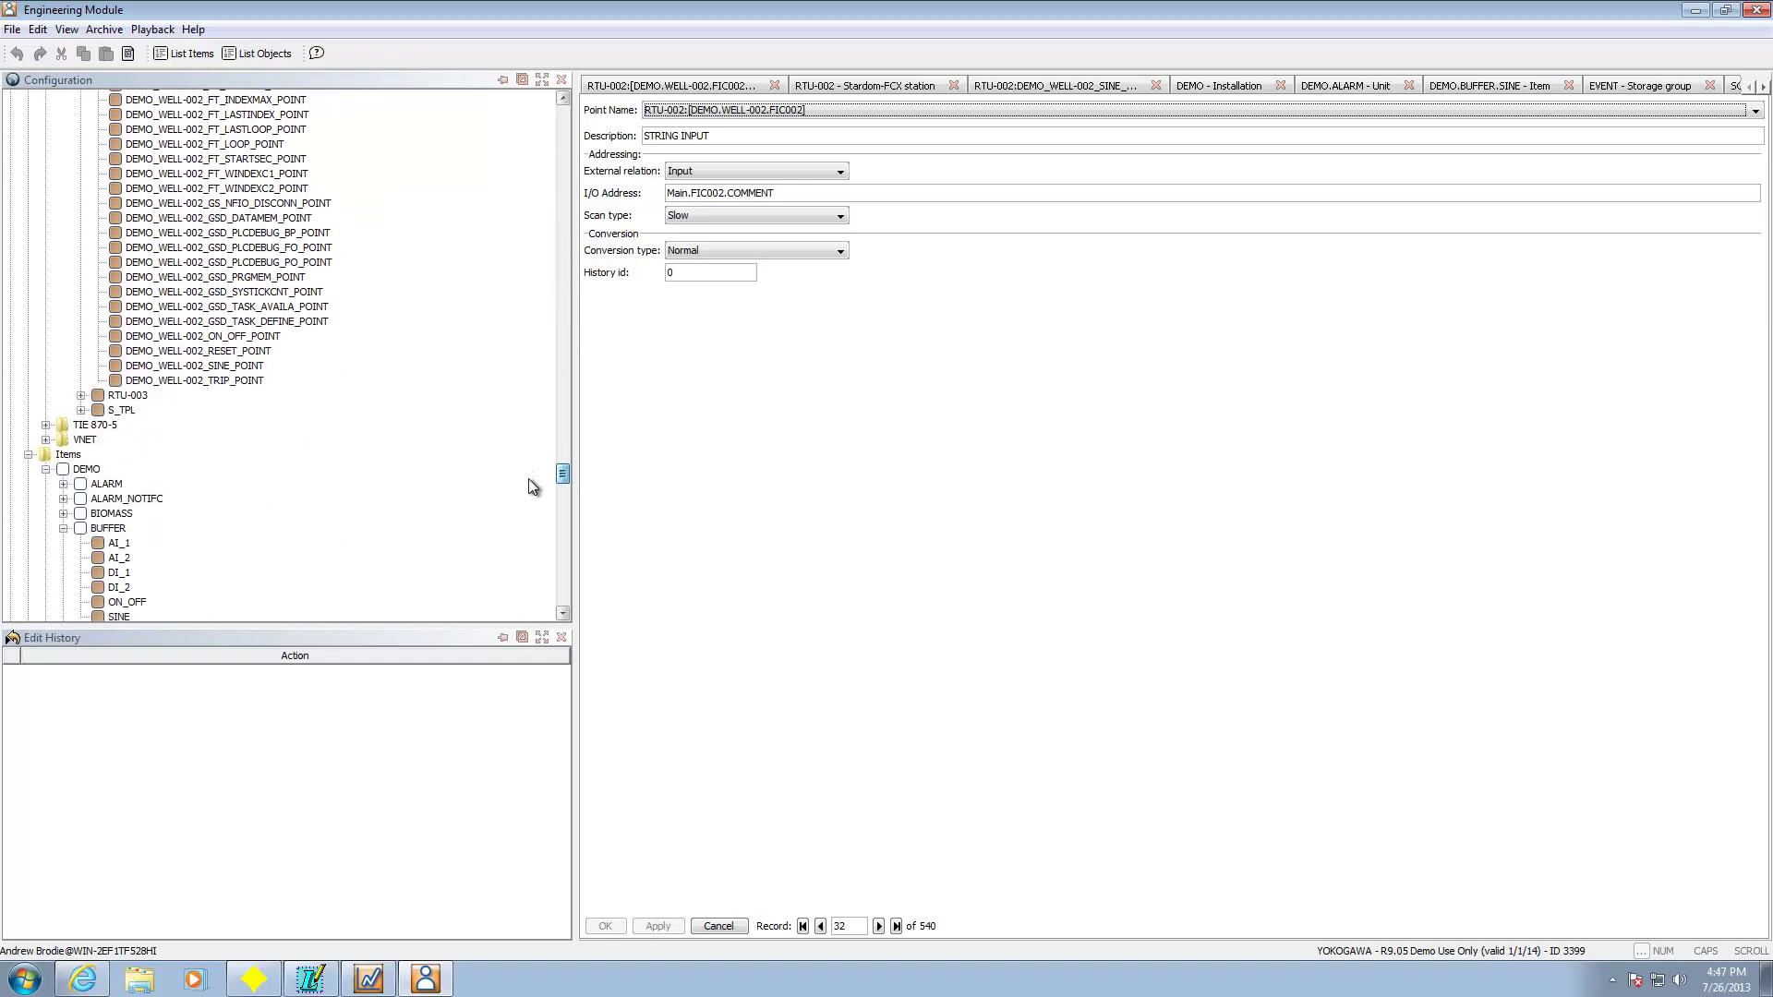
Open DEMO_WELL-002_SINE_POINT (Main.sine, Fast scan, history id 1) and collapse RTU-002.
{"action": "left_click", "coordinate": [225, 368]}
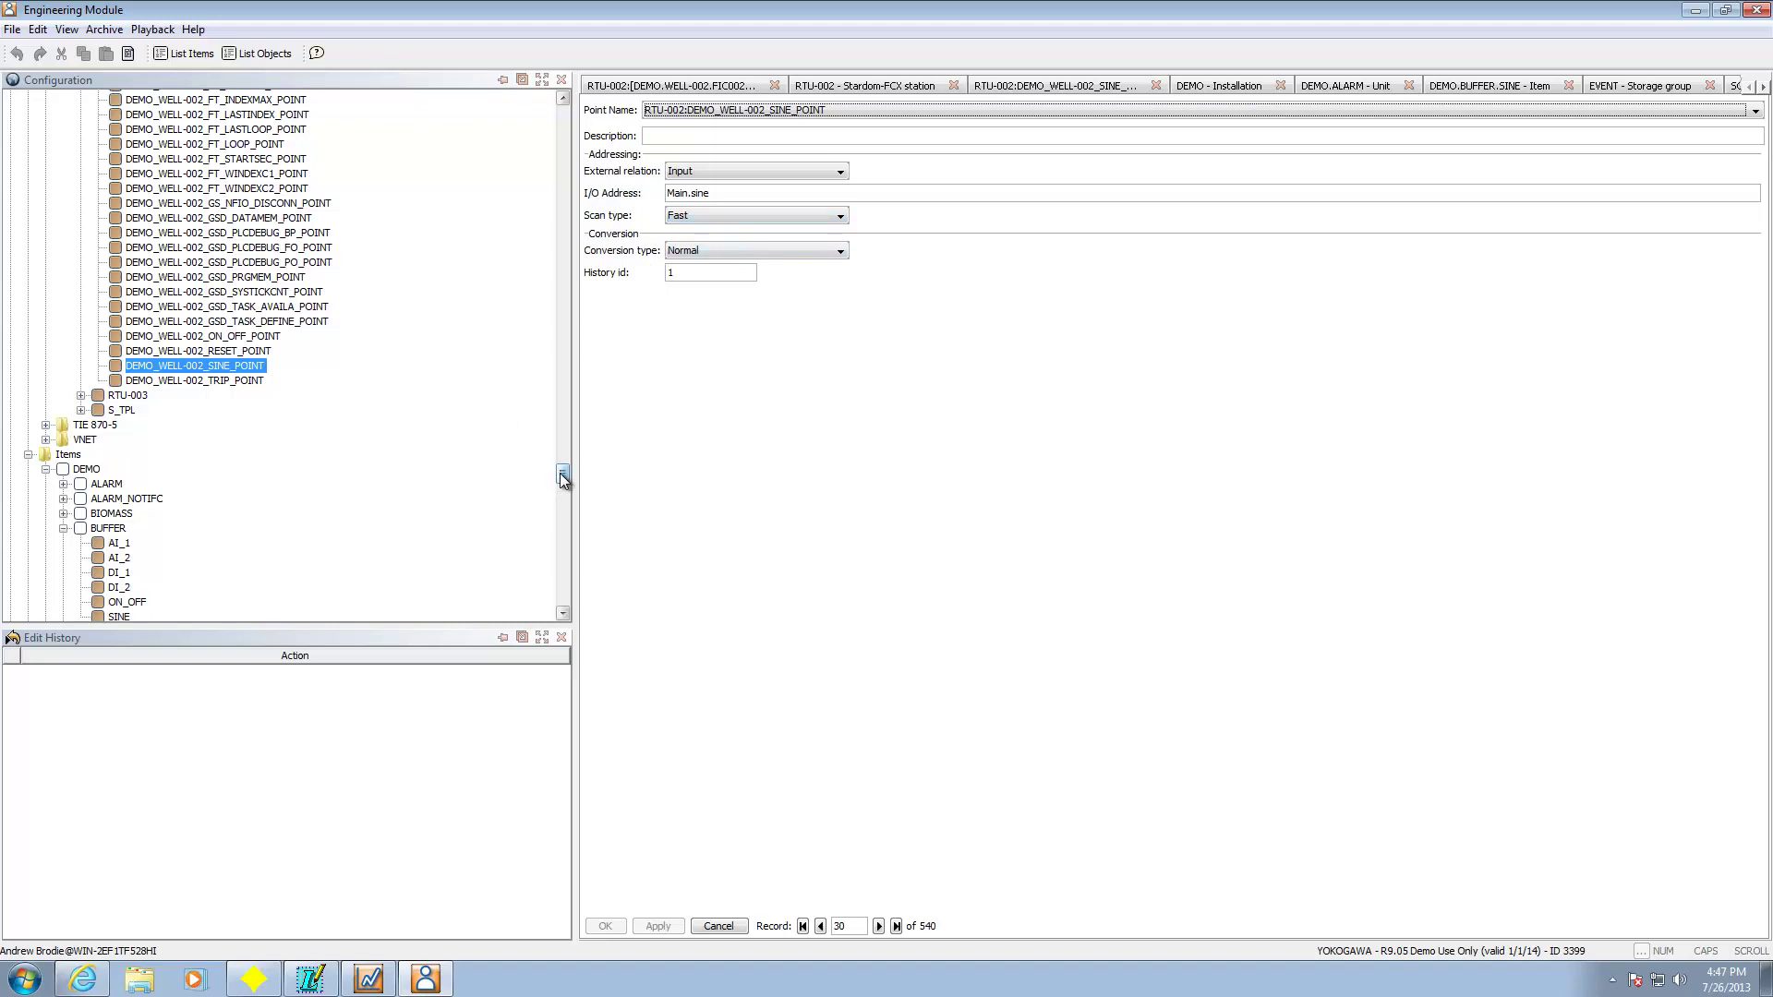
{"action": "left_click_drag", "start_coordinate": [562, 476], "coordinate": [552, 131]}
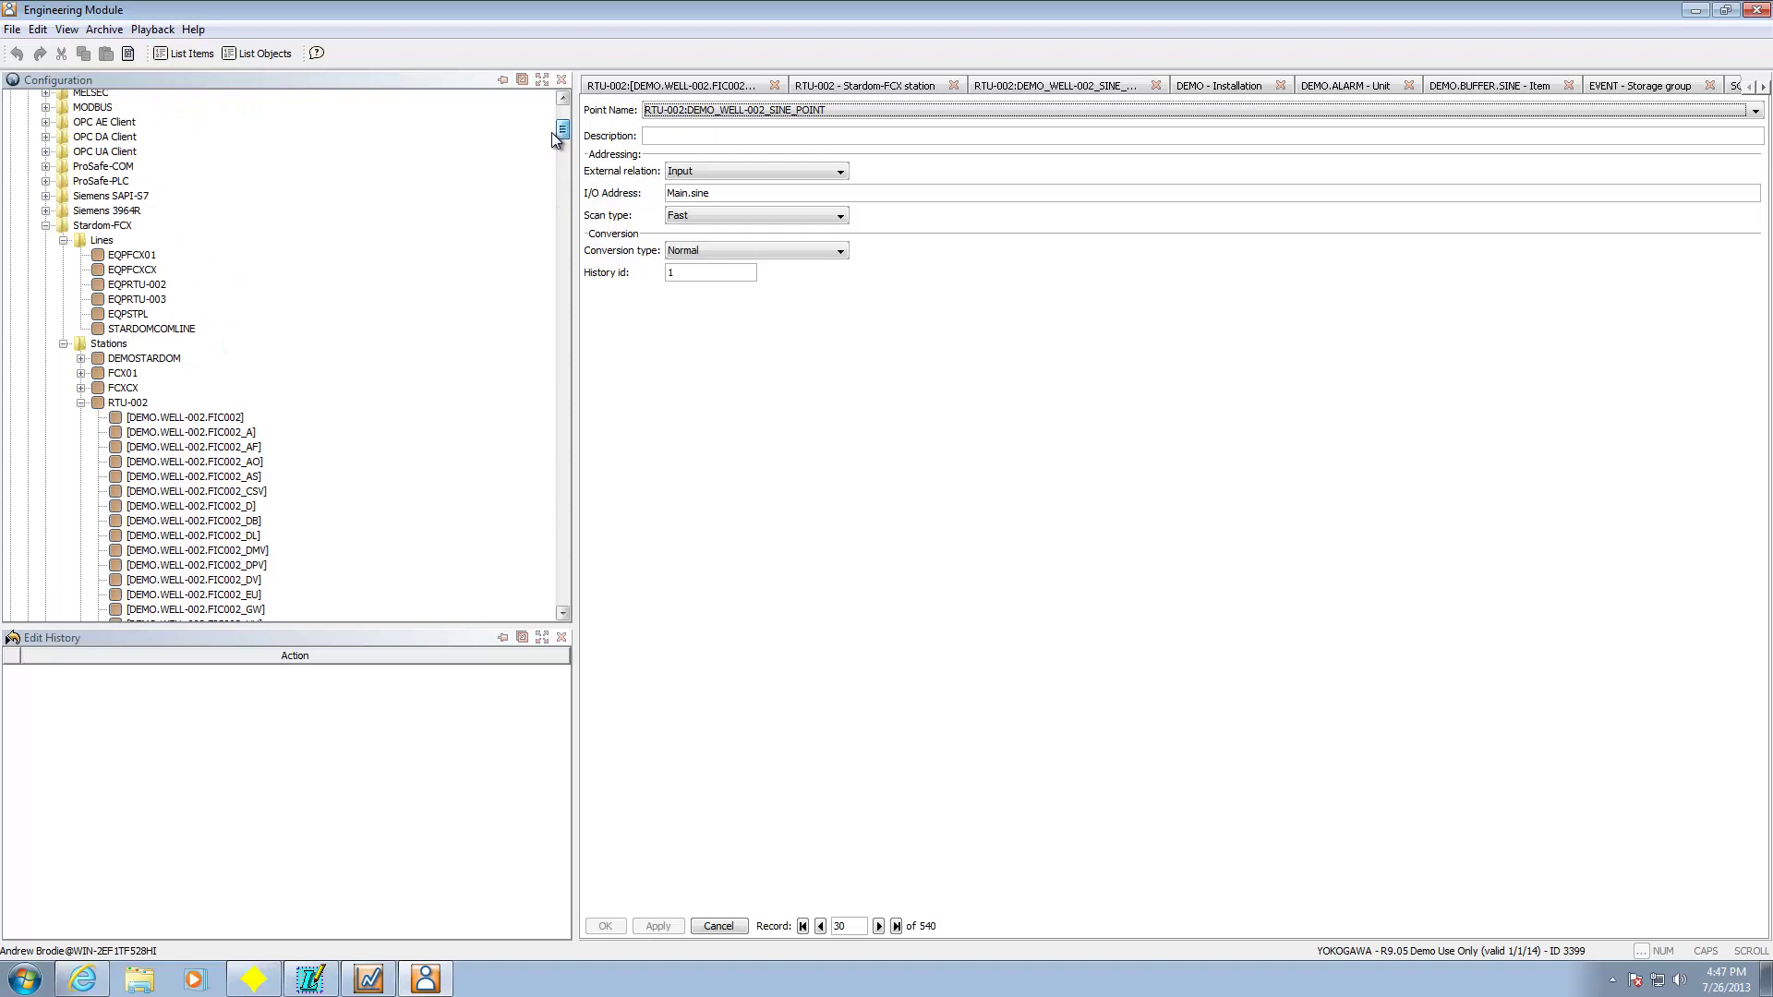
{"action": "left_click", "coordinate": [81, 403]}
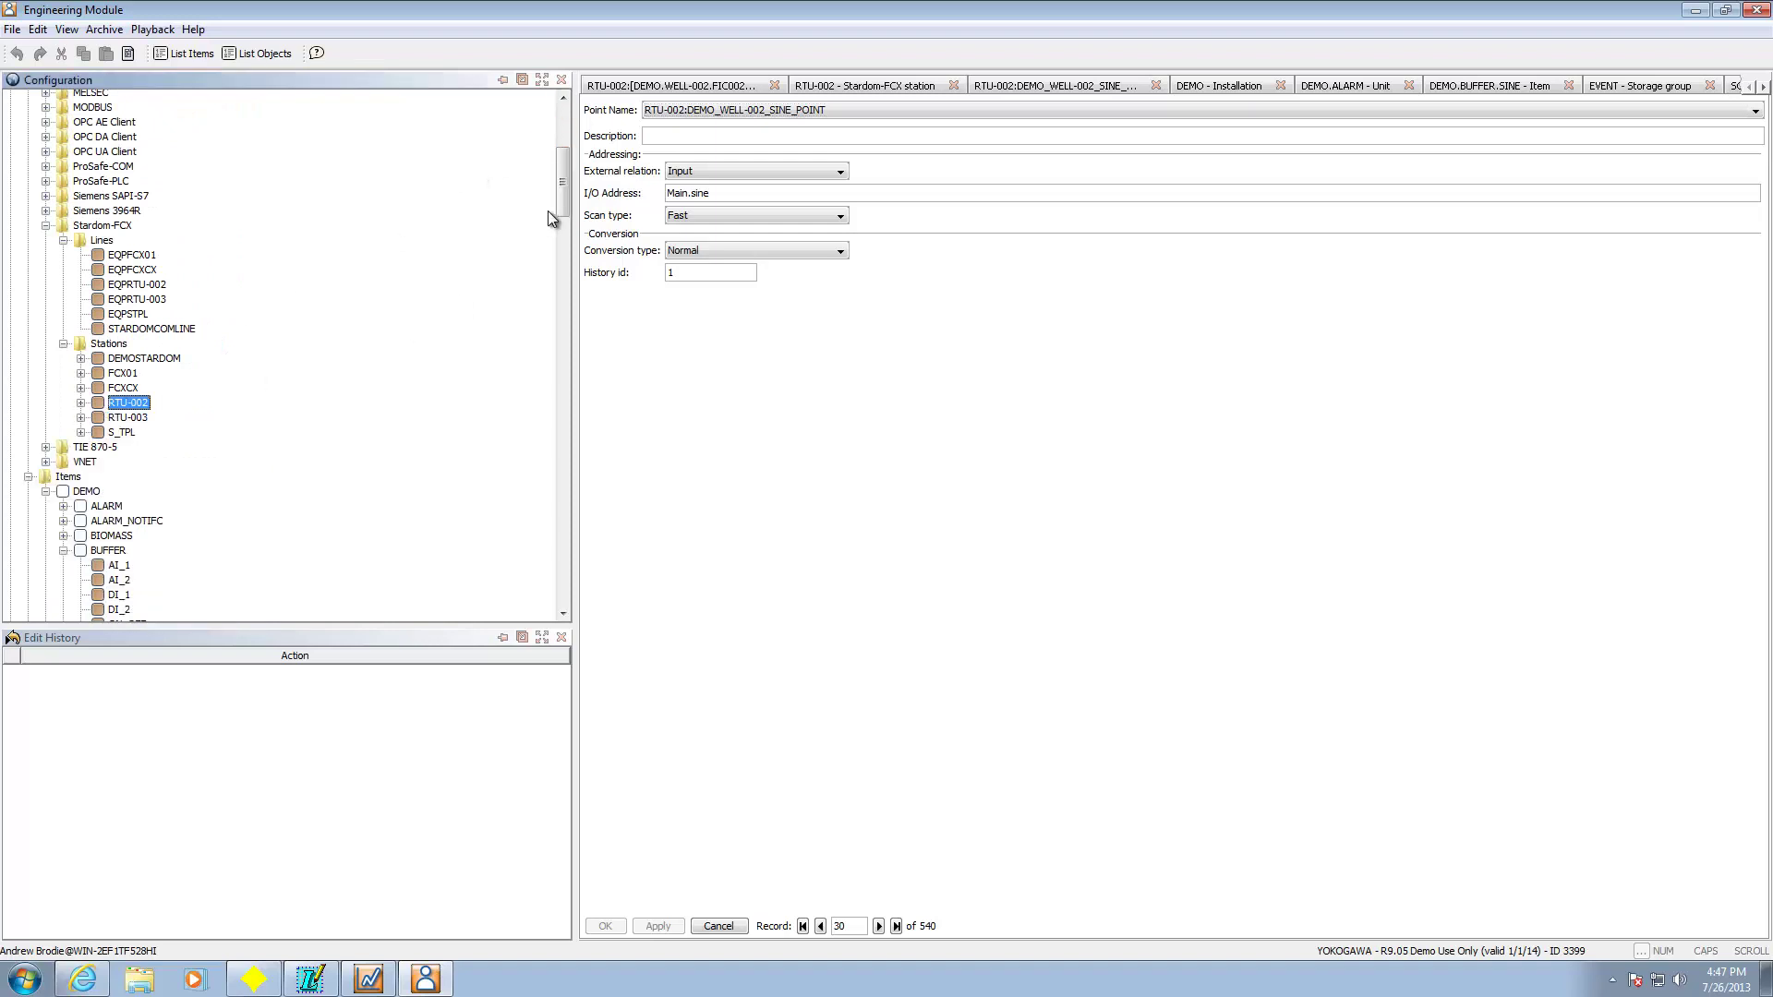
{"action": "left_click_drag", "start_coordinate": [558, 207], "coordinate": [562, 245]}
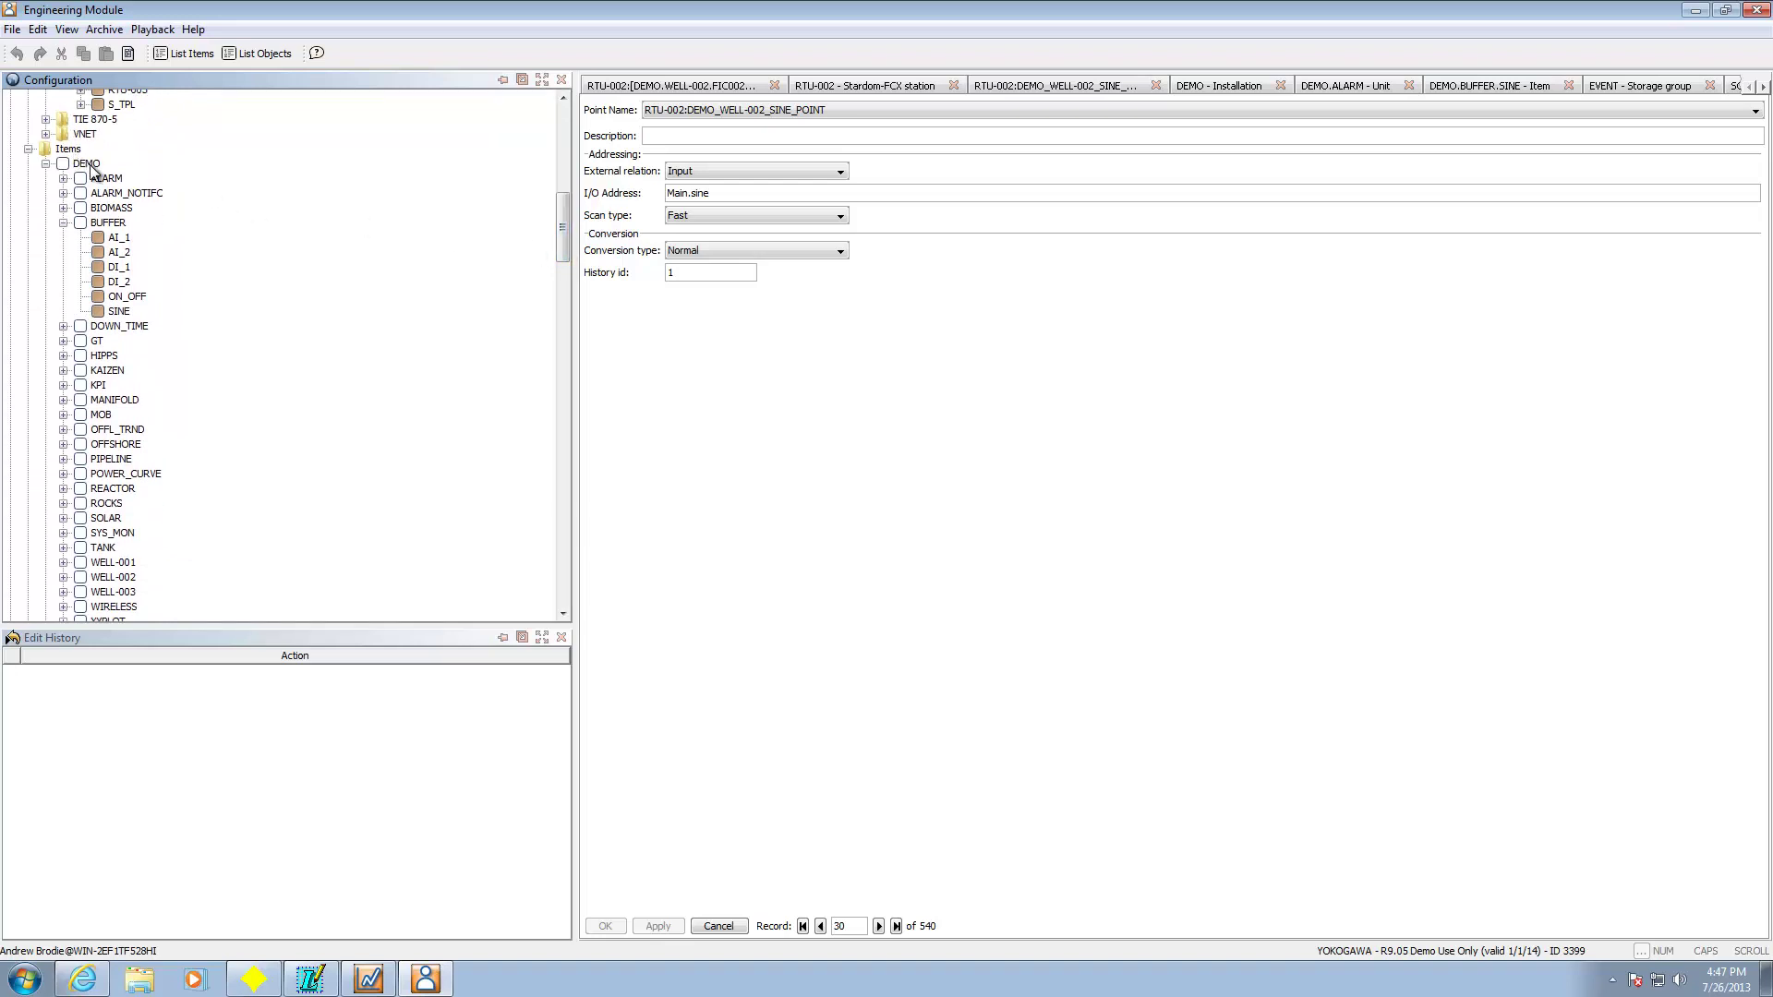
Start a new installation under Items, then close the FIC002, RTU-002, SINE_POINT and DEMO.ALARM forms.
{"action": "right_click", "coordinate": [66, 150]}
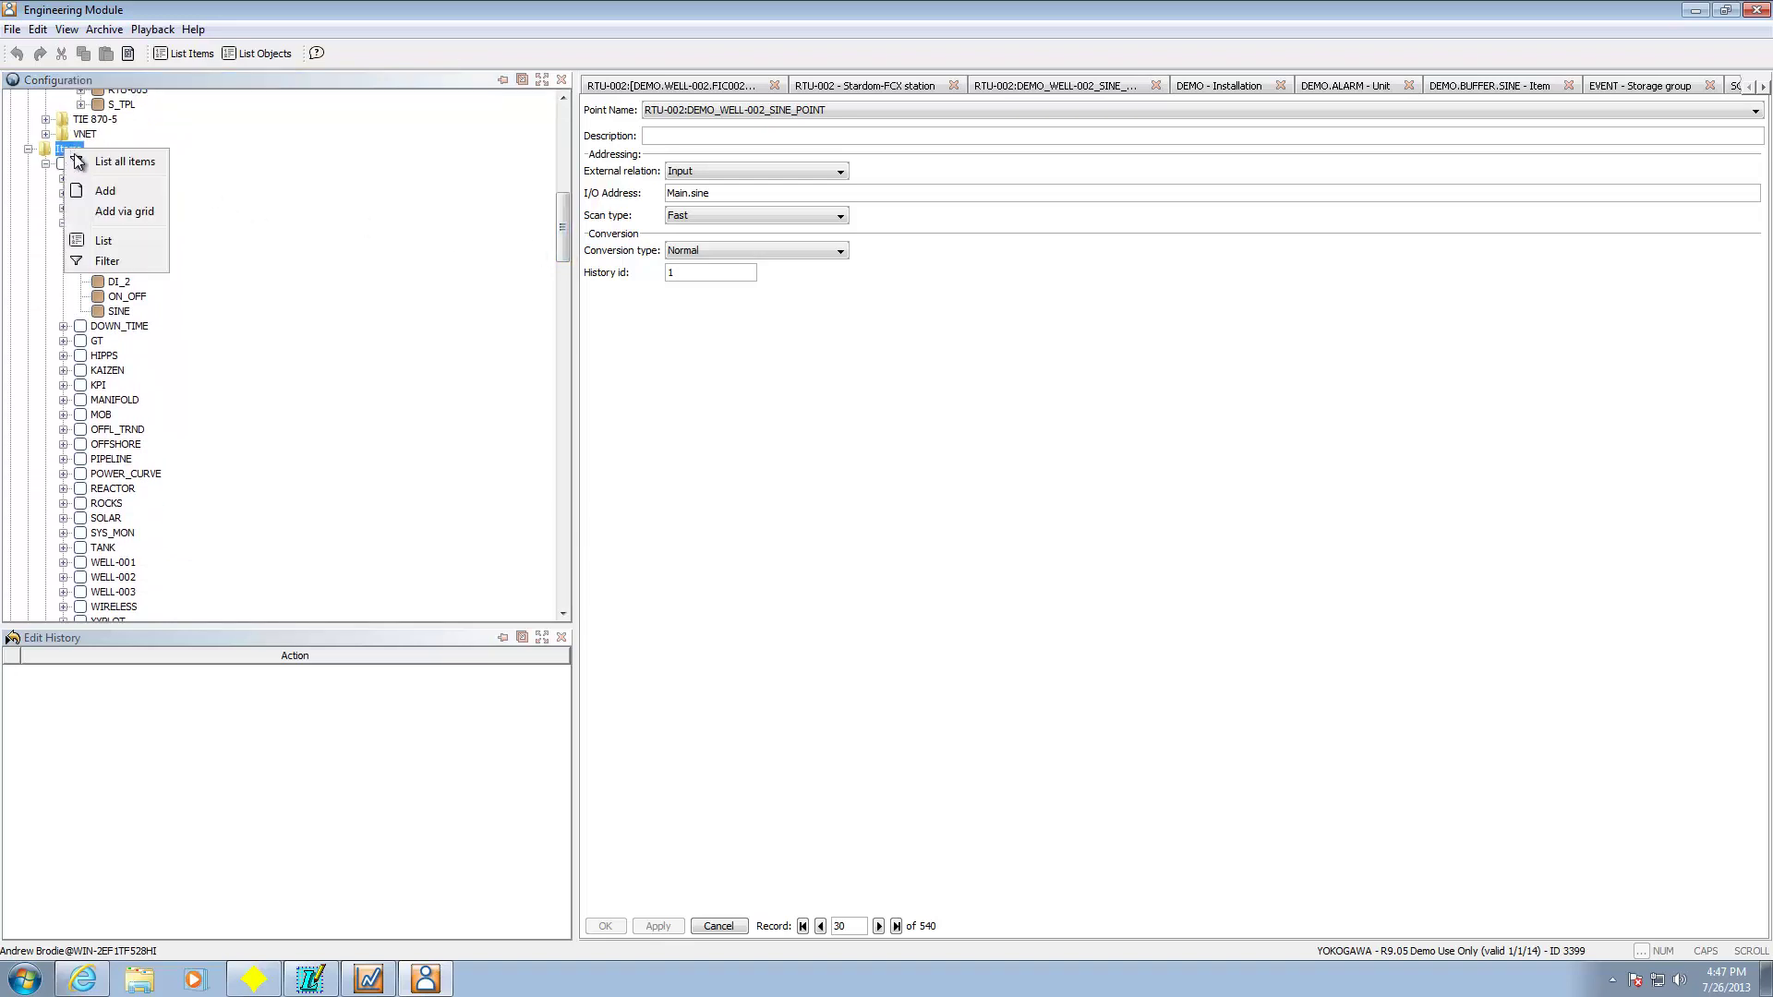
{"action": "left_click", "coordinate": [111, 187]}
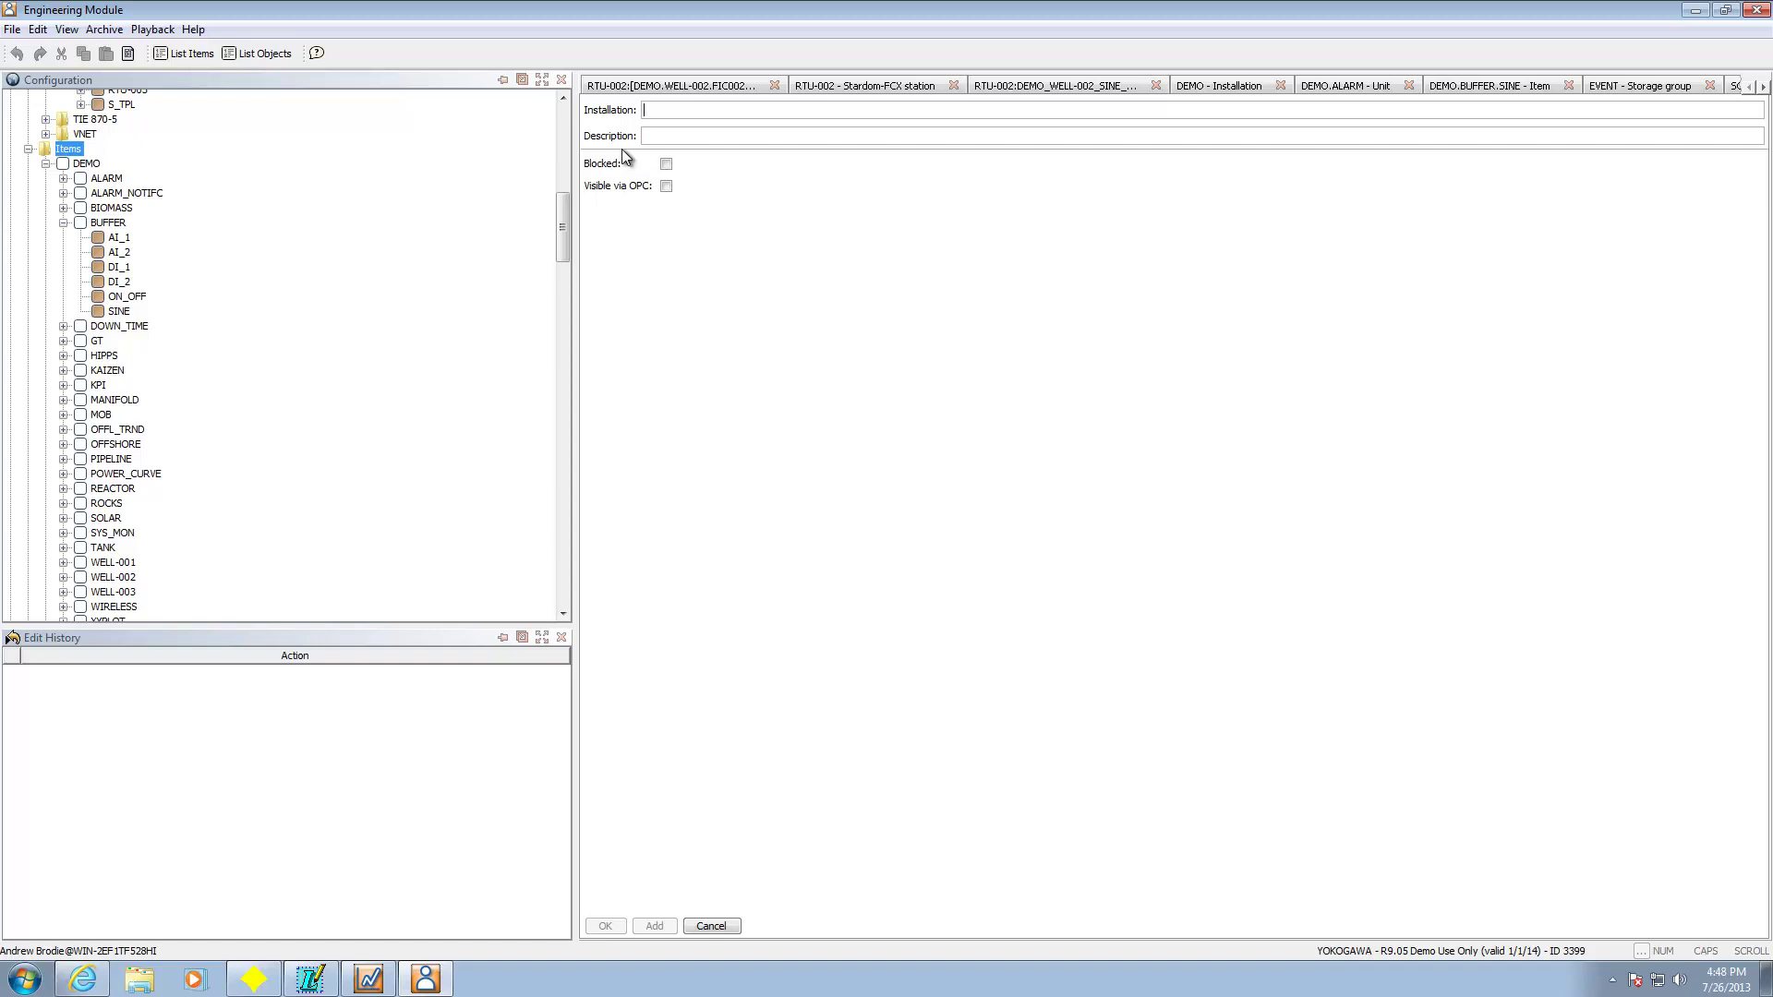
{"action": "left_click", "coordinate": [774, 86]}
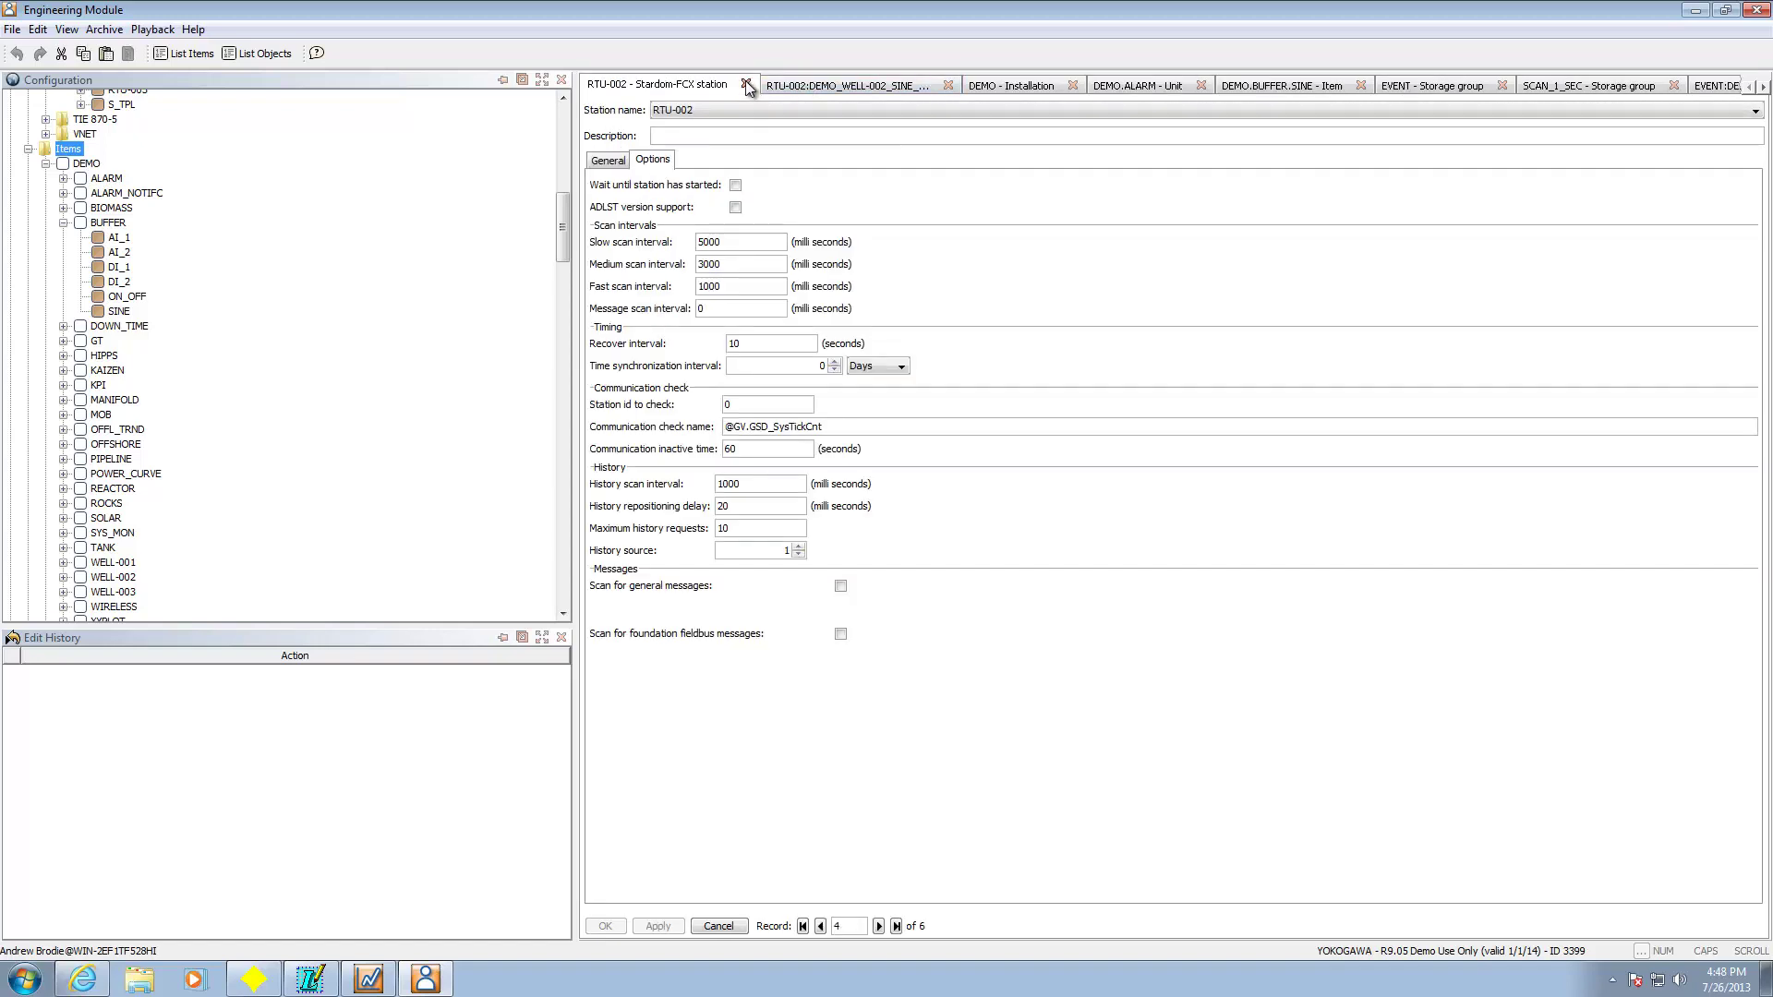
{"action": "left_click", "coordinate": [746, 85]}
{"action": "left_click", "coordinate": [769, 85]}
{"action": "left_click", "coordinate": [804, 86]}
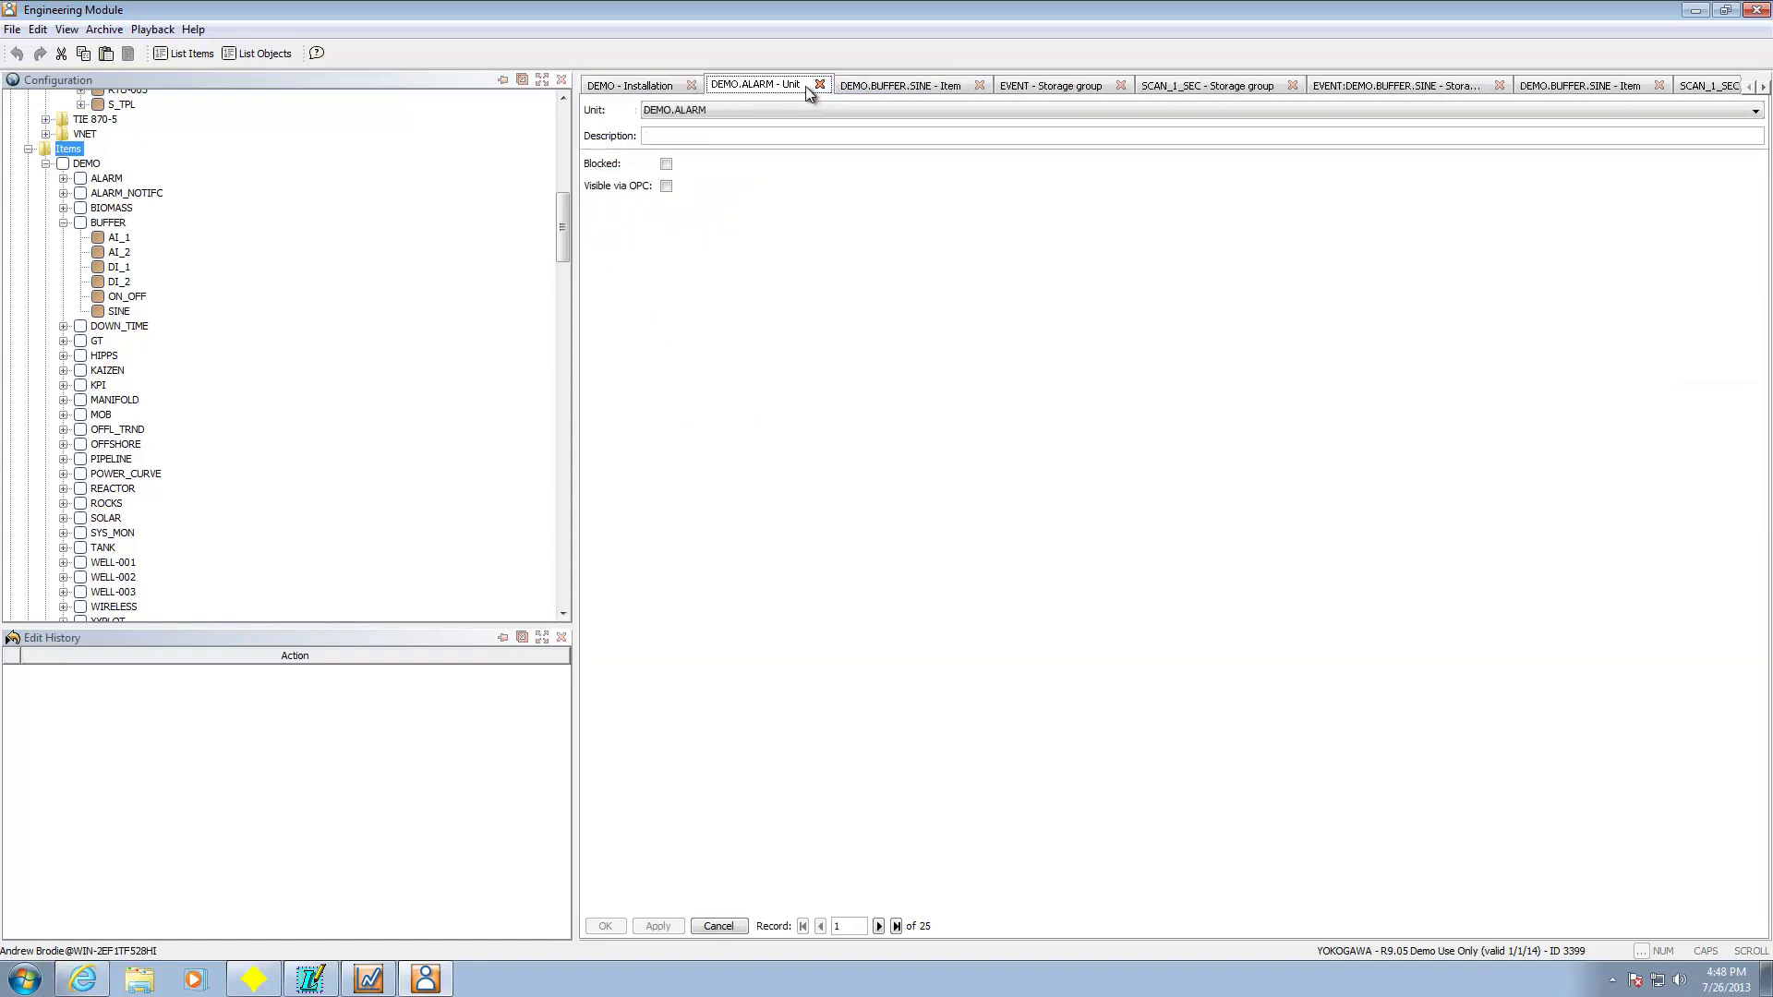
{"action": "middle_click", "coordinate": [711, 88]}
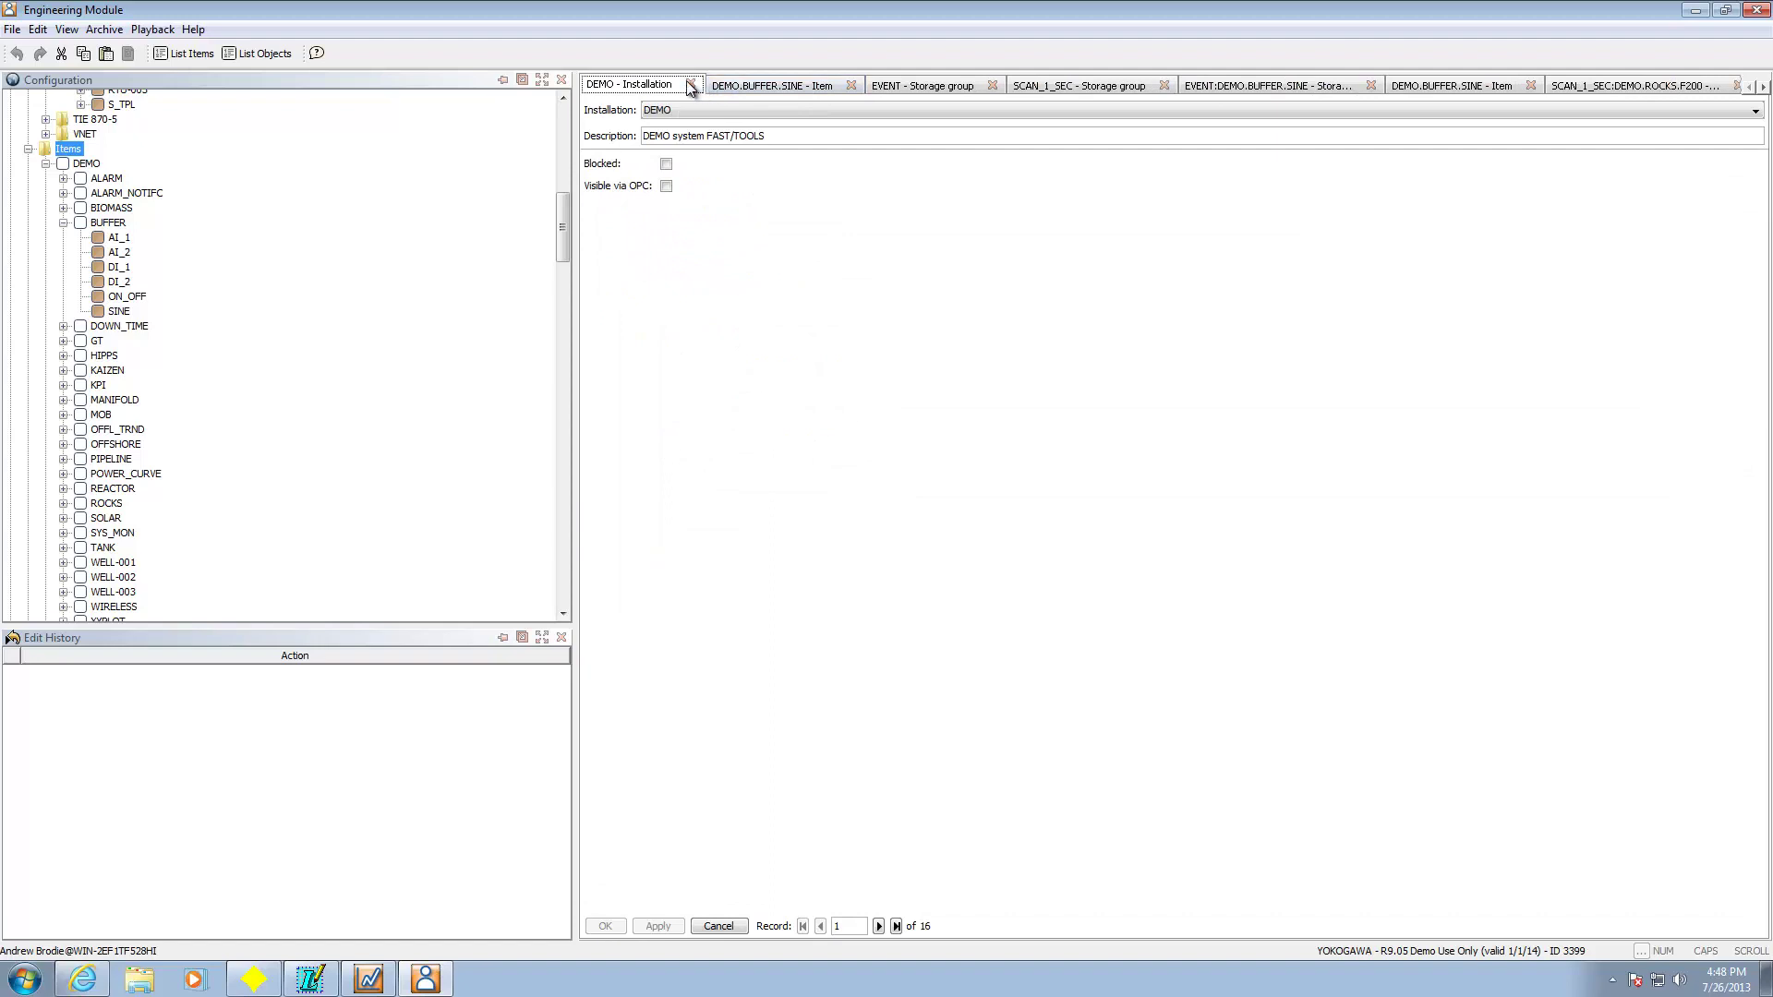
Close the remaining DEMO, BUFFER.SINE, EVENT, SCAN_1_SEC, station, point and Installation forms.
{"action": "left_click", "coordinate": [689, 84]}
{"action": "left_click", "coordinate": [727, 85]}
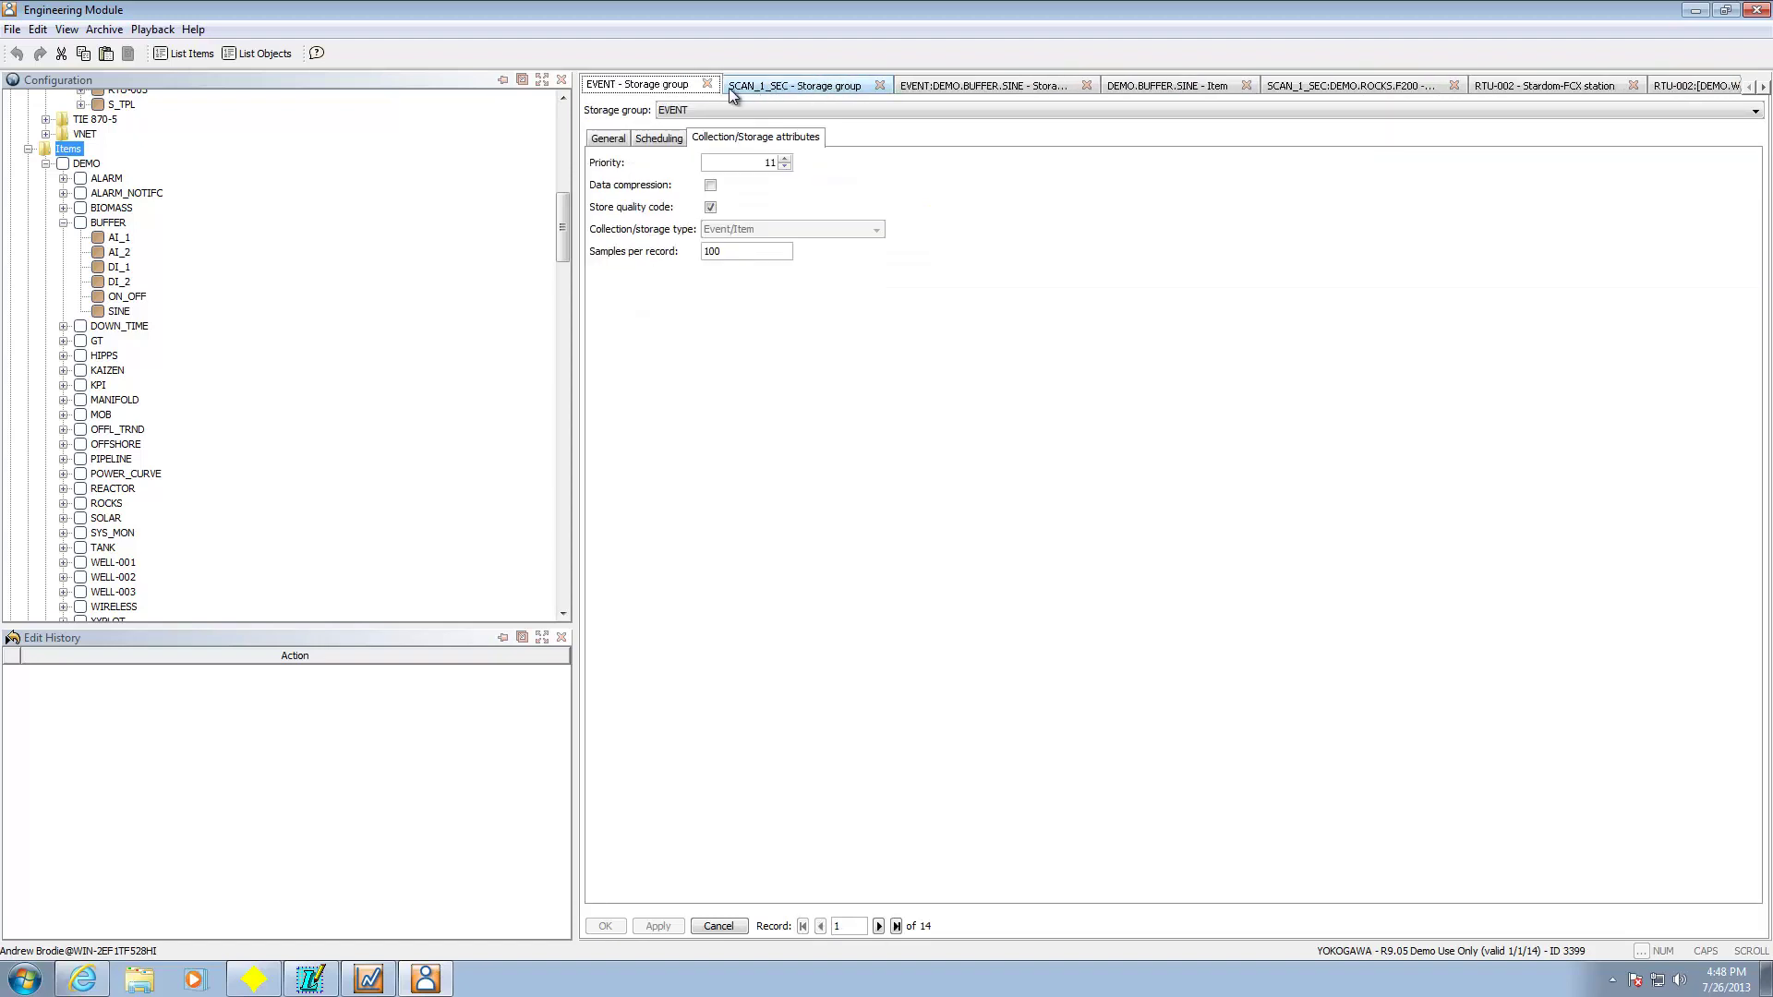
{"action": "key", "text": "ctrl+F4"}
{"action": "left_click", "coordinate": [739, 84]}
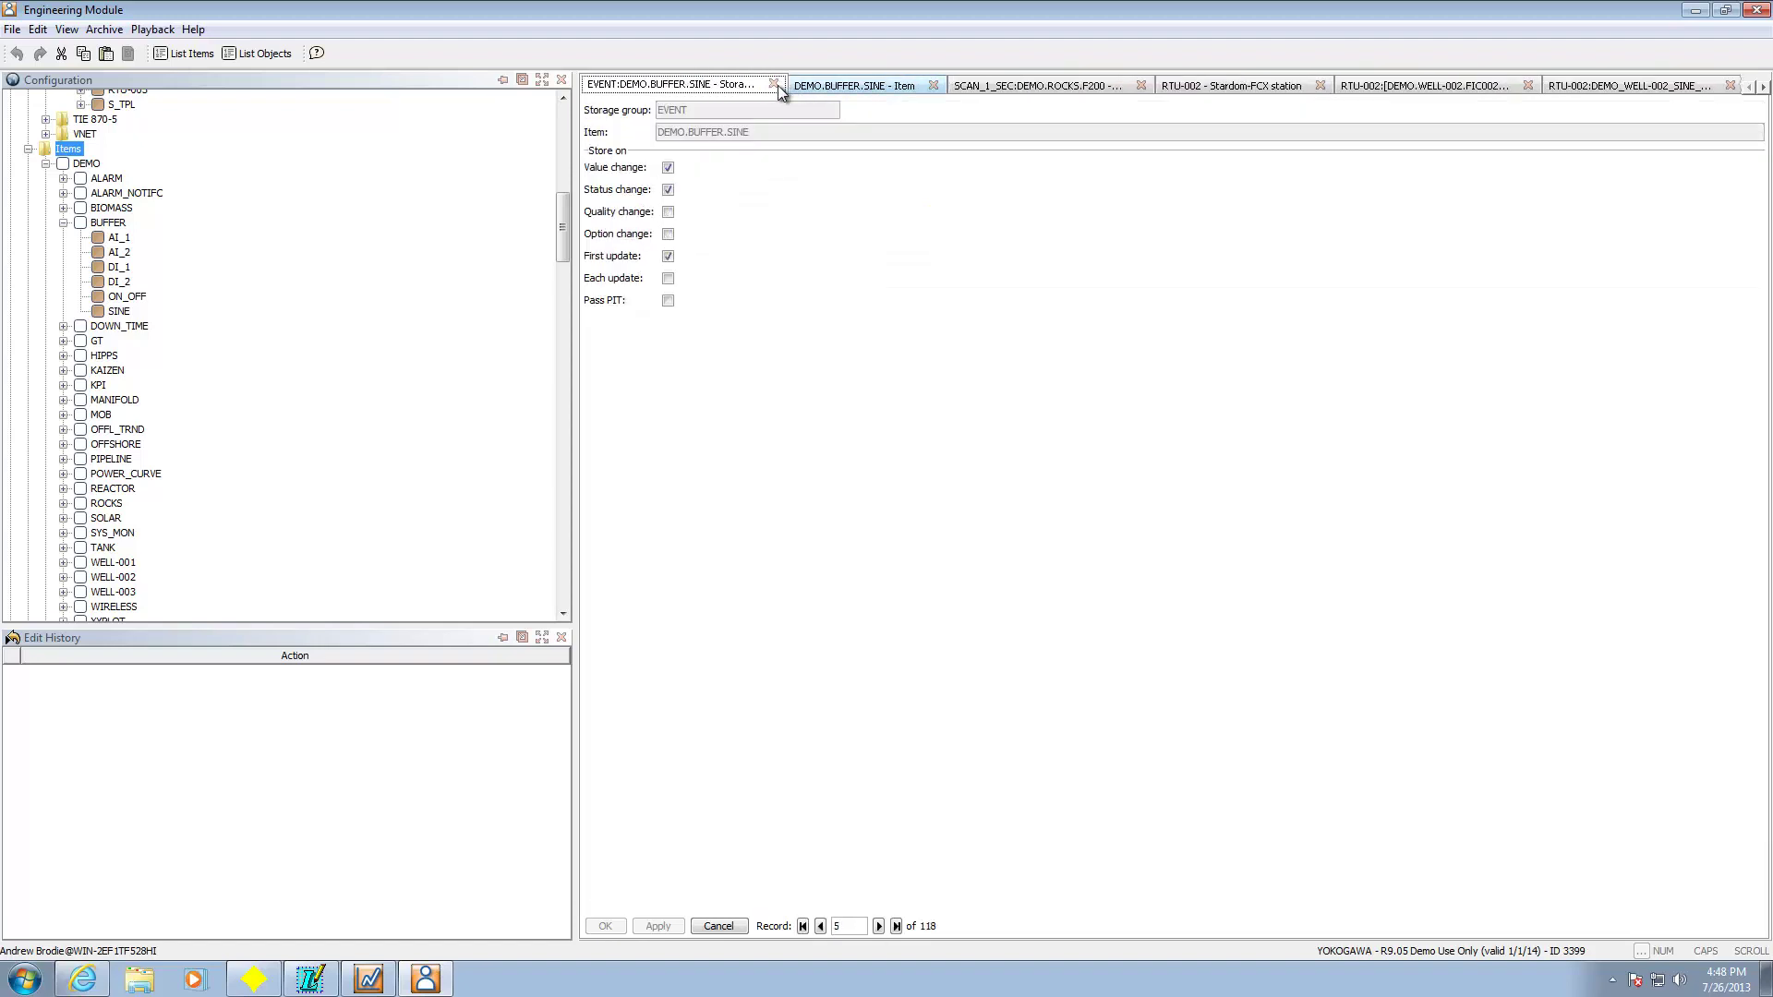
{"action": "left_click", "coordinate": [774, 83]}
{"action": "left_click", "coordinate": [933, 84]}
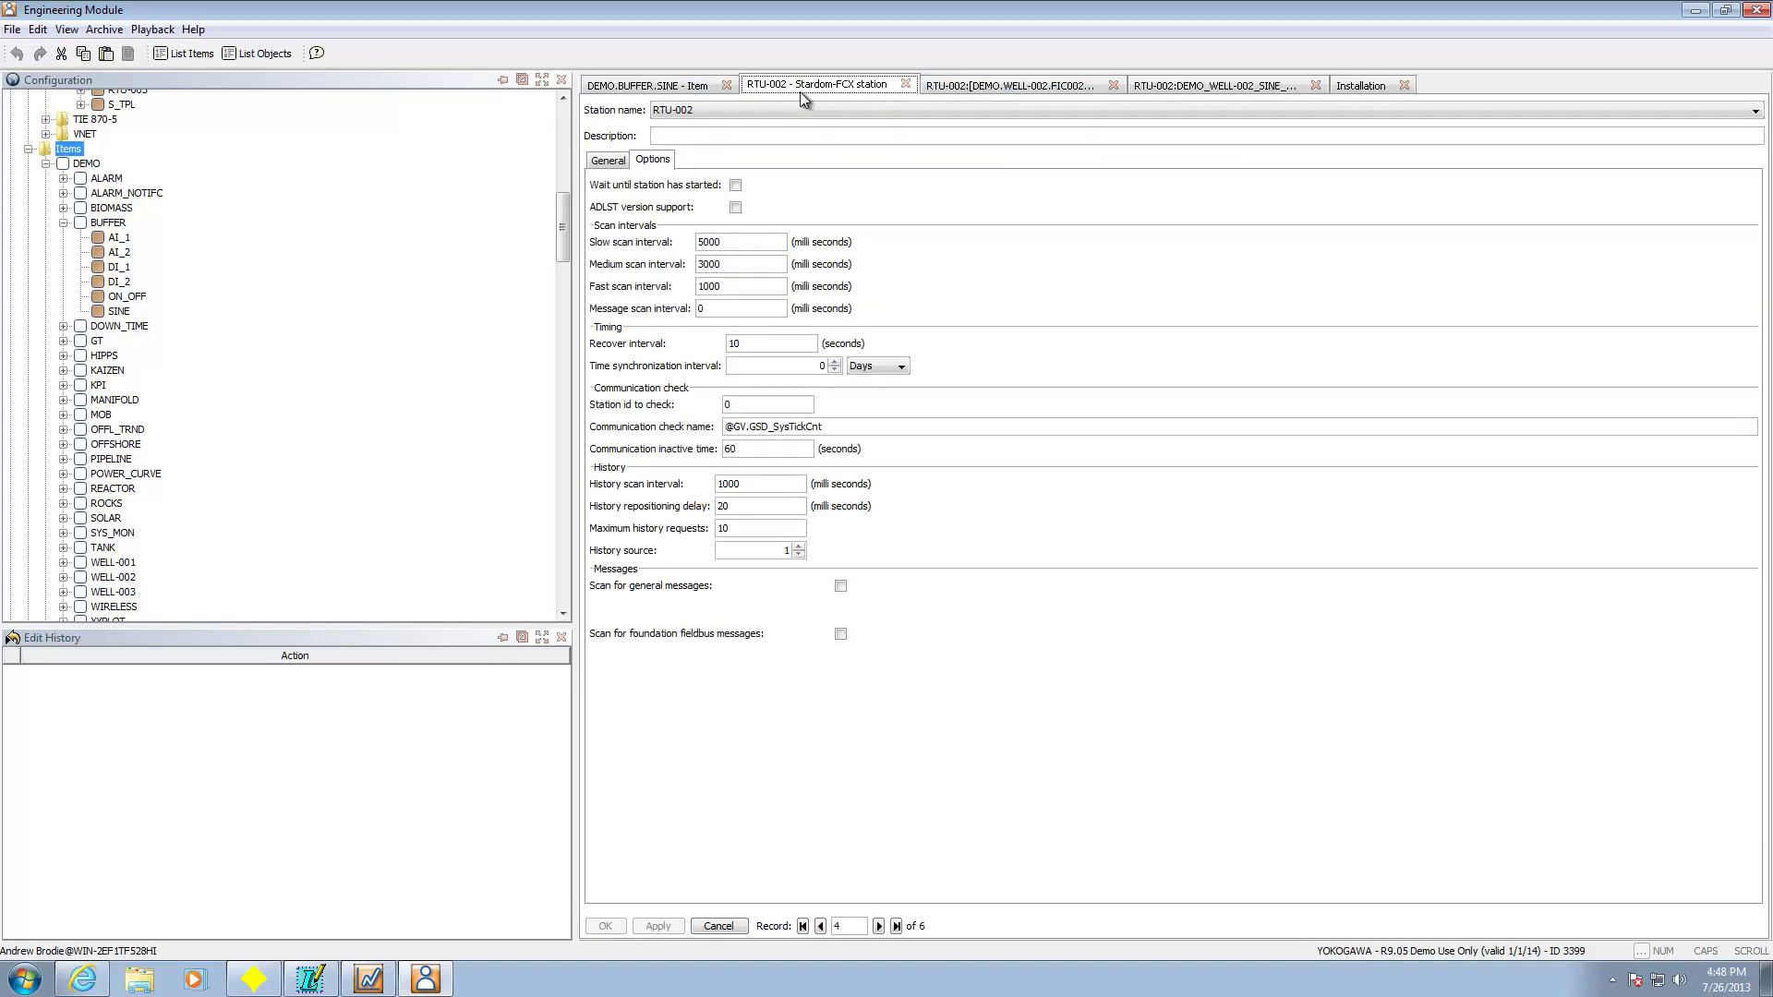
{"action": "left_click", "coordinate": [726, 85]}
{"action": "left_click", "coordinate": [953, 85]}
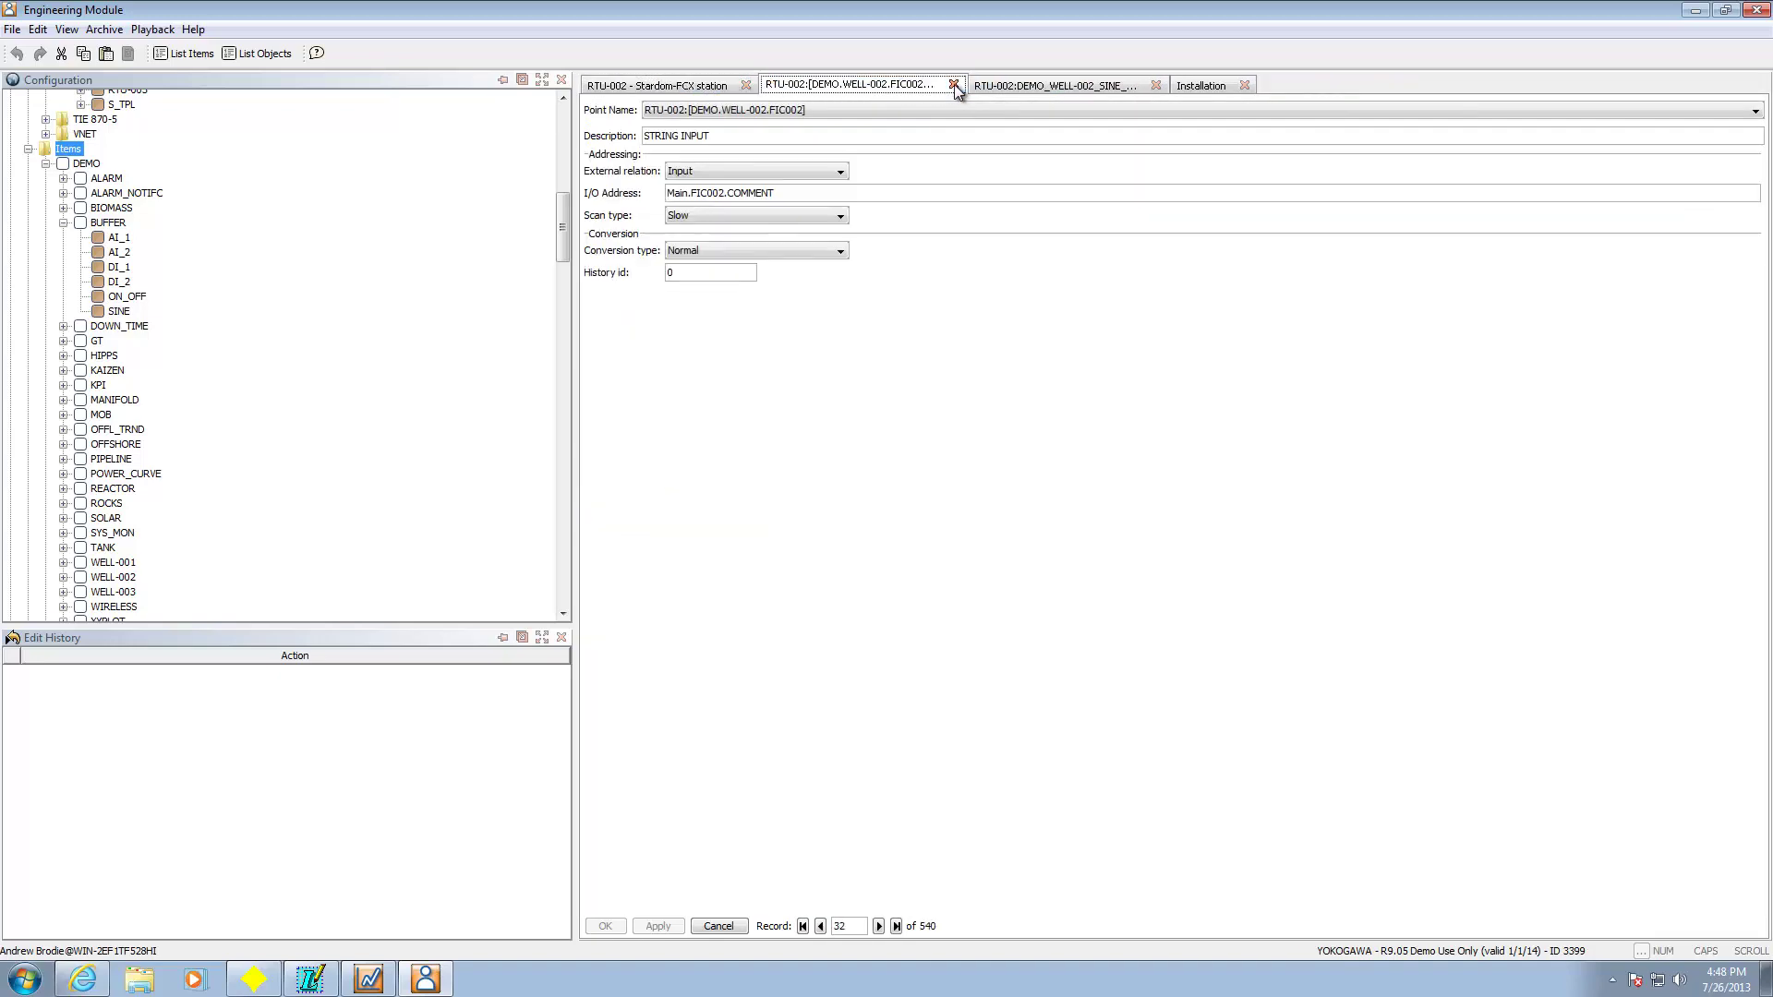
{"action": "left_click", "coordinate": [745, 84]}
{"action": "left_click", "coordinate": [858, 85]}
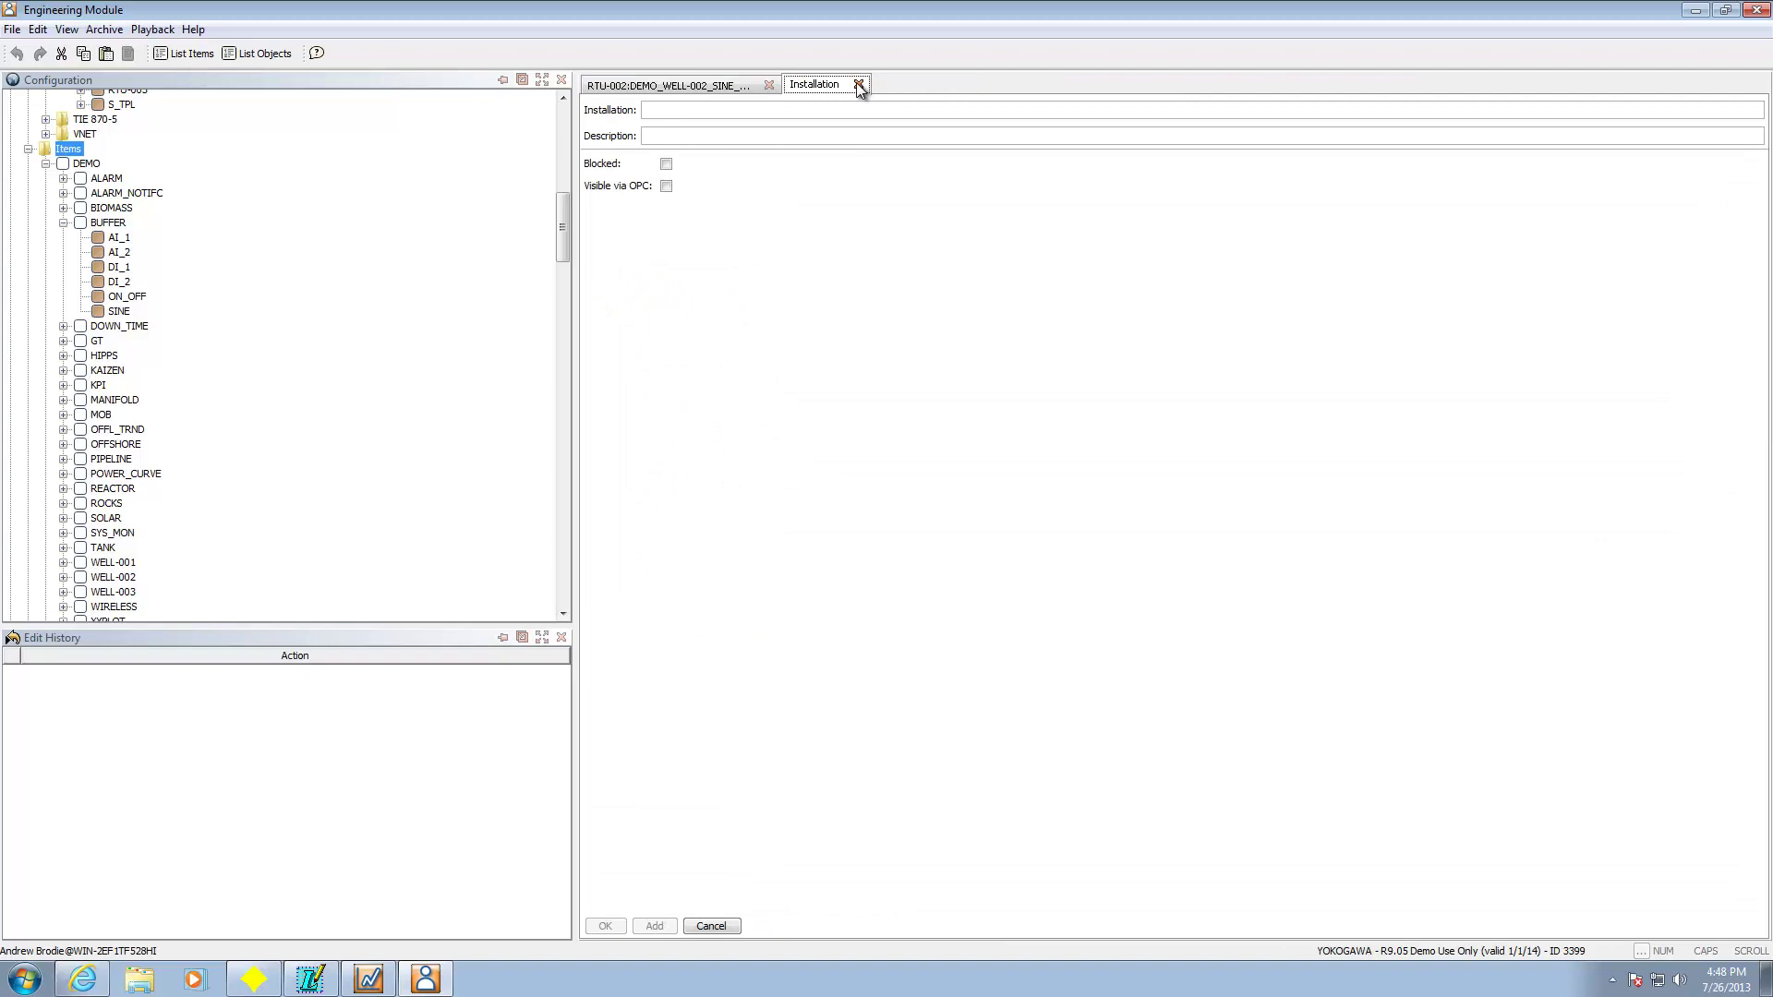
{"action": "left_click", "coordinate": [767, 84]}
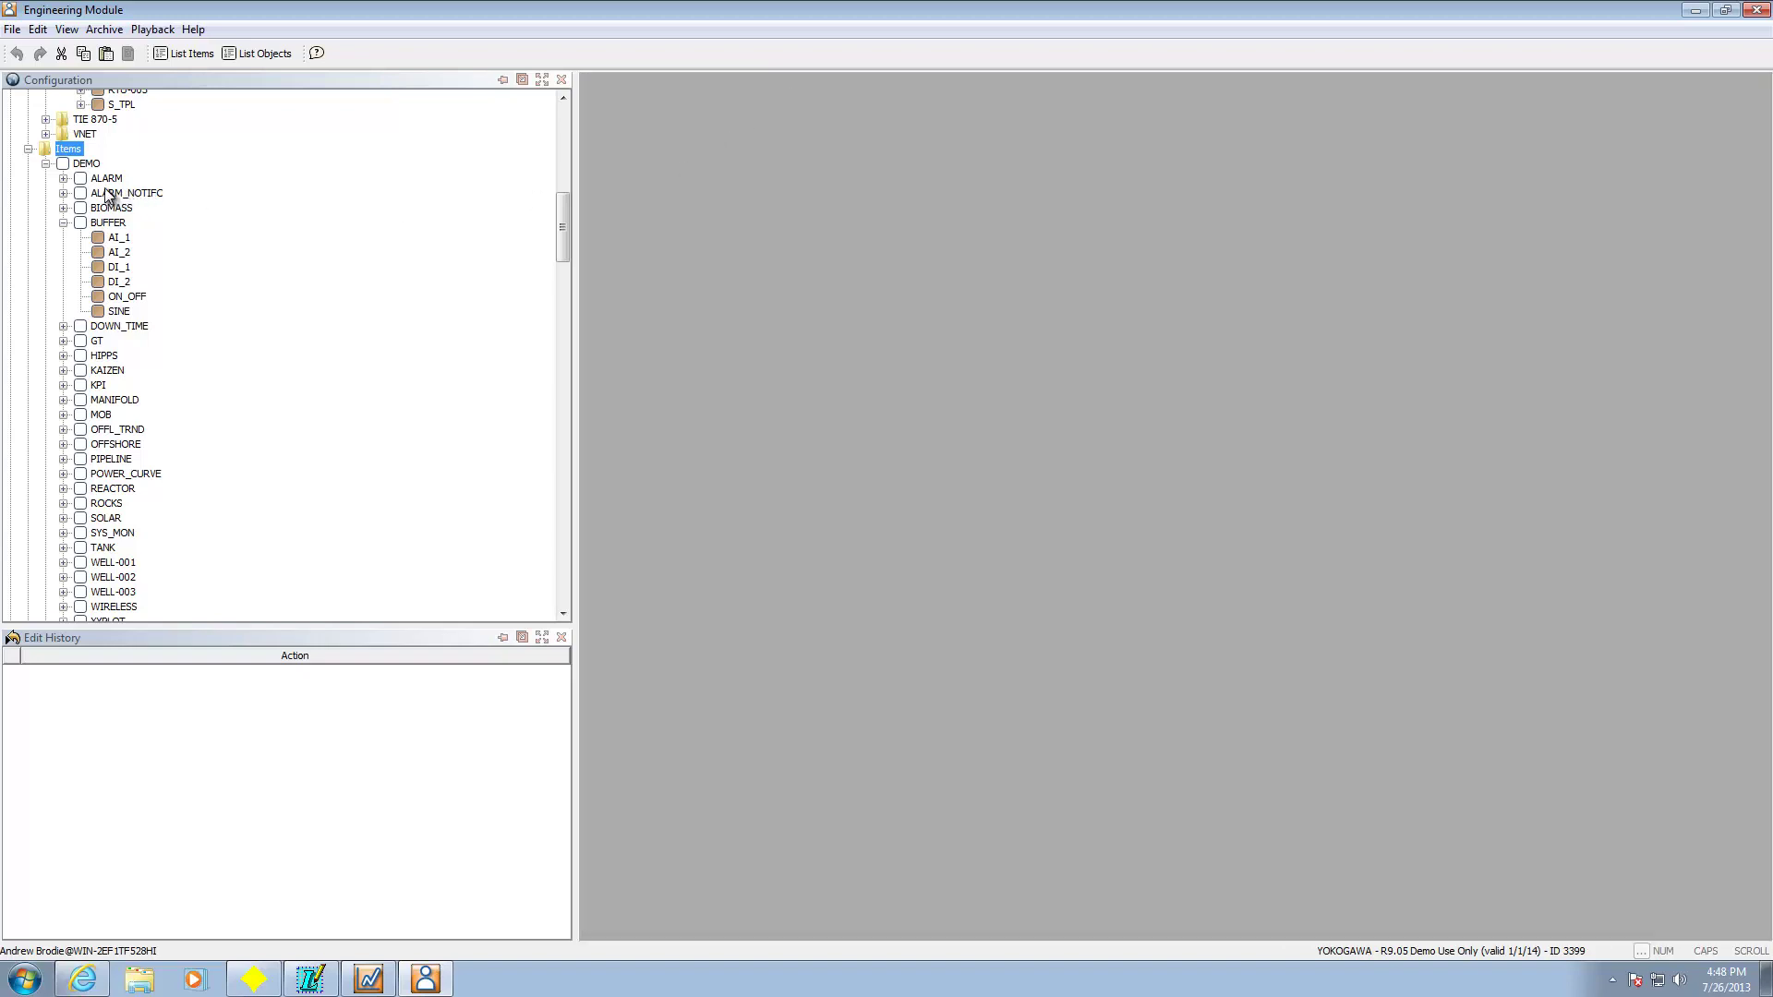
Open DEMO.BUFFER.SINE's Limits and filtering settings and select the PIT filter P-value (0.0).
{"action": "right_click", "coordinate": [84, 166]}
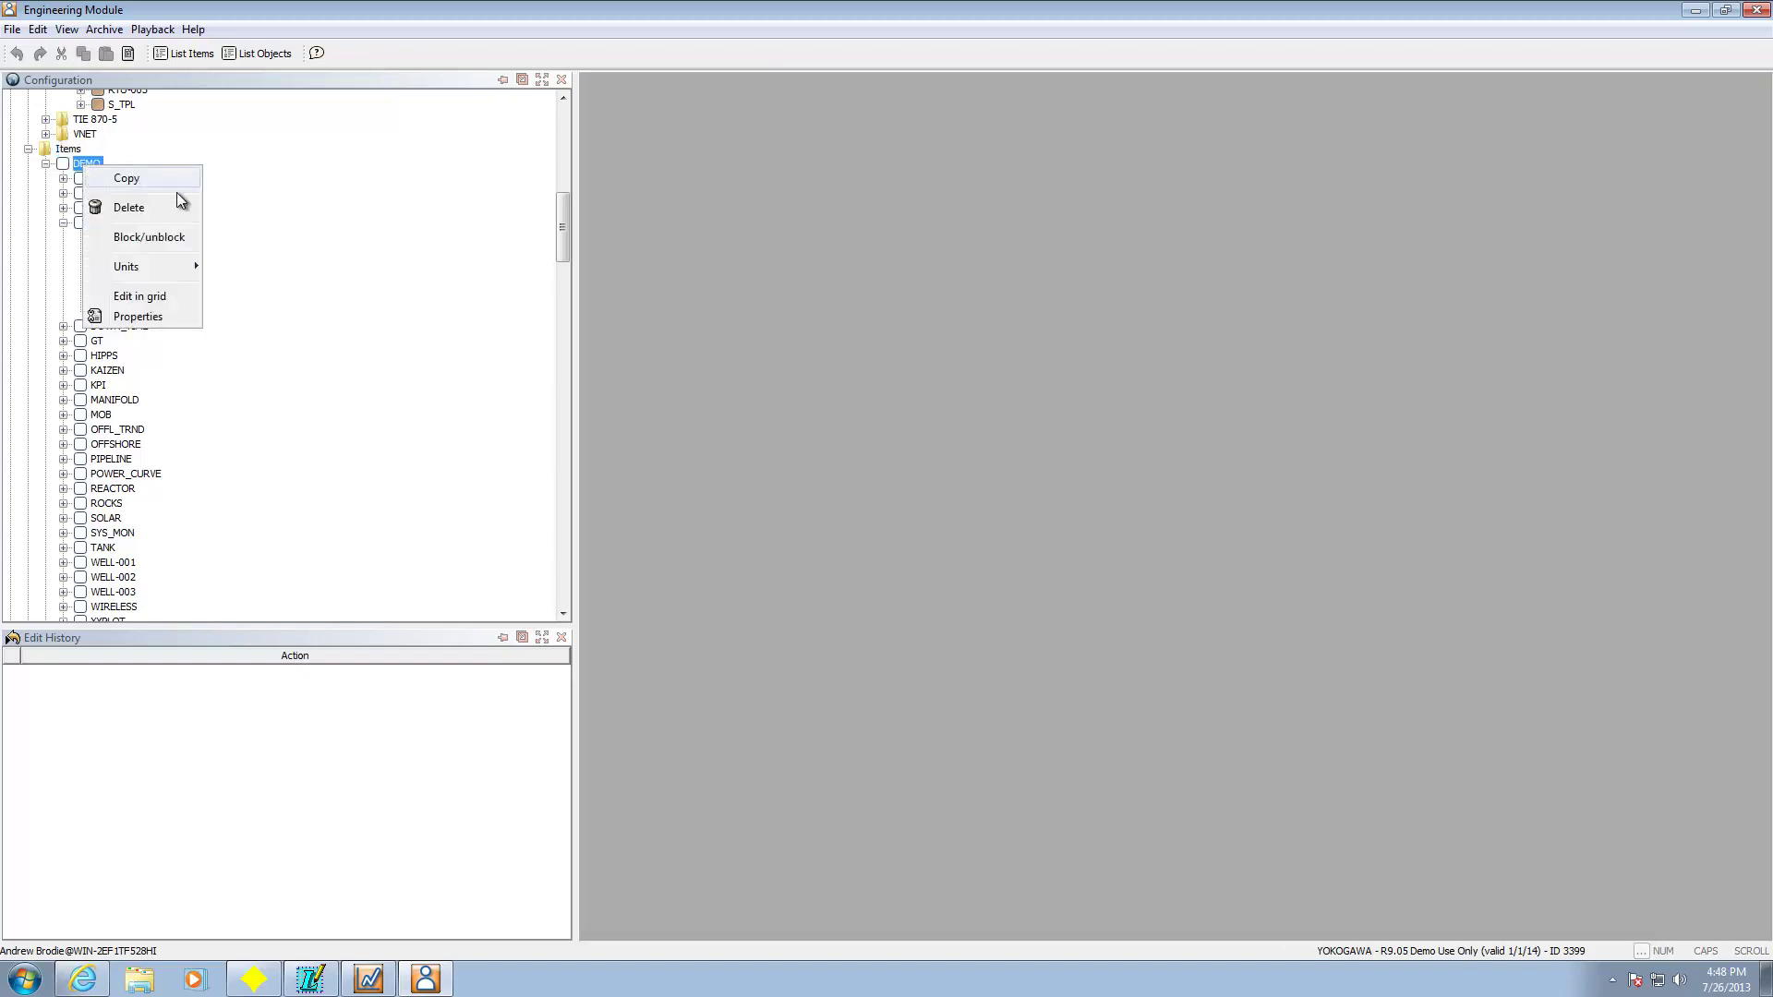
{"action": "mouse_move", "coordinate": [159, 266]}
{"action": "left_click", "coordinate": [410, 168]}
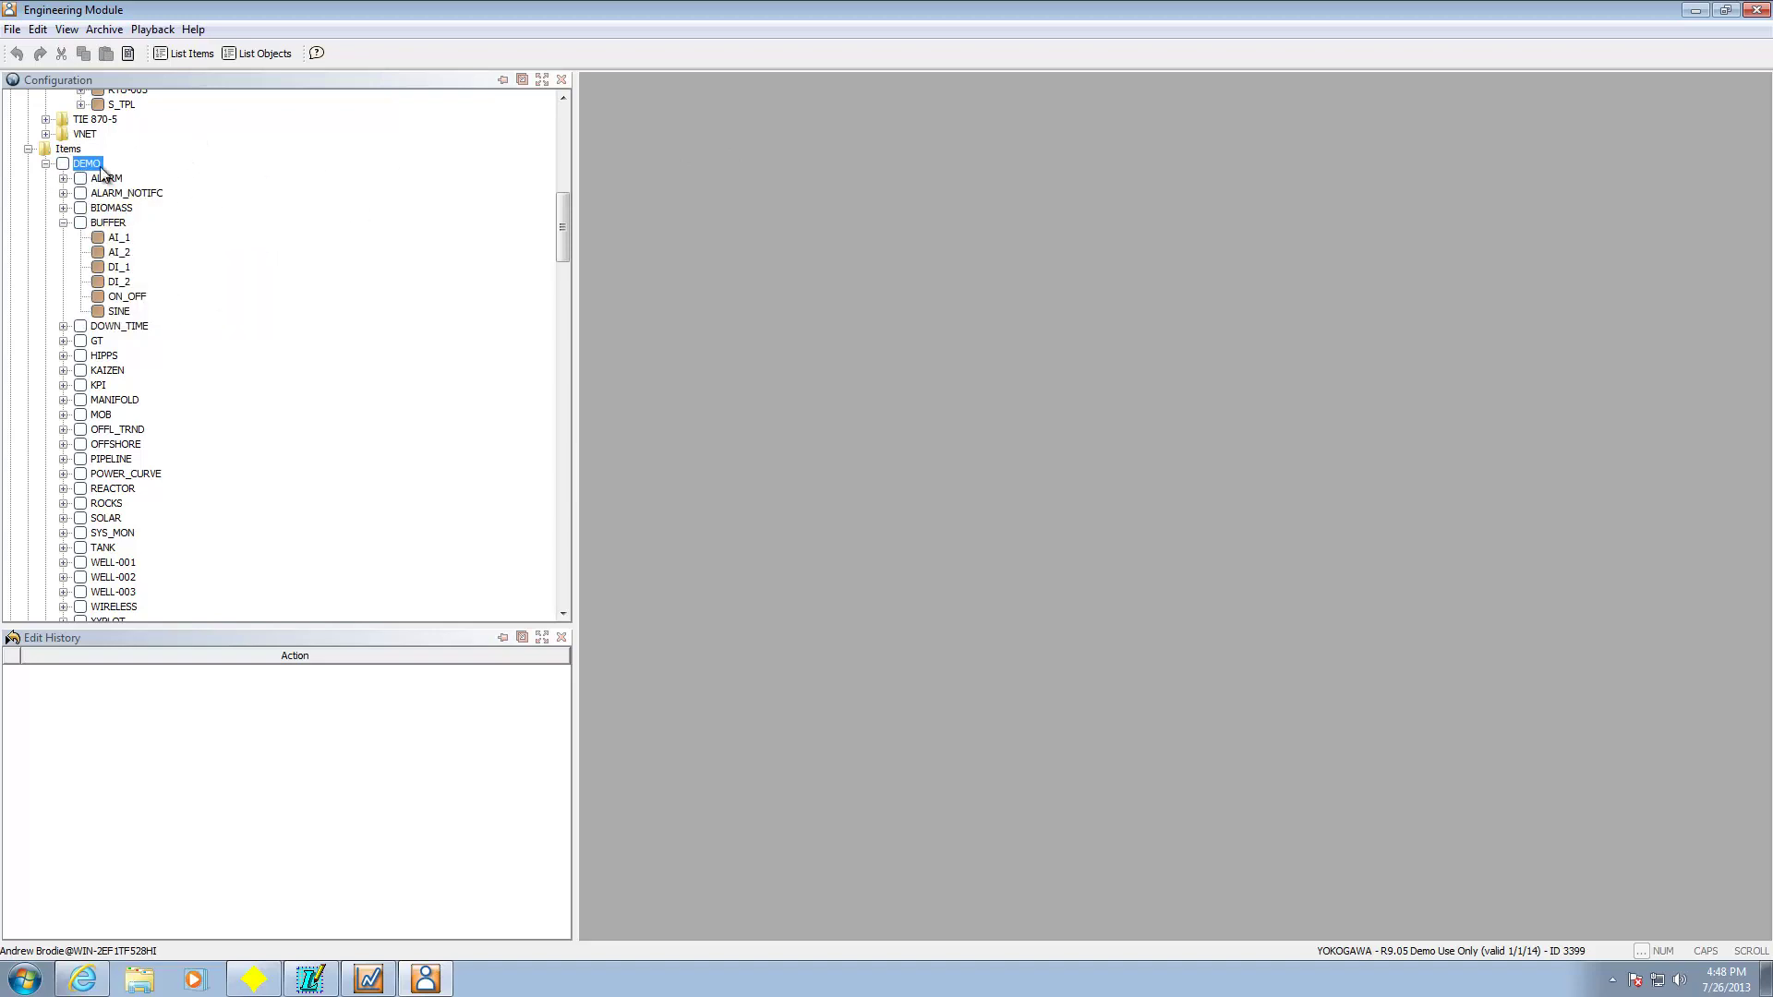
{"action": "left_click", "coordinate": [120, 312]}
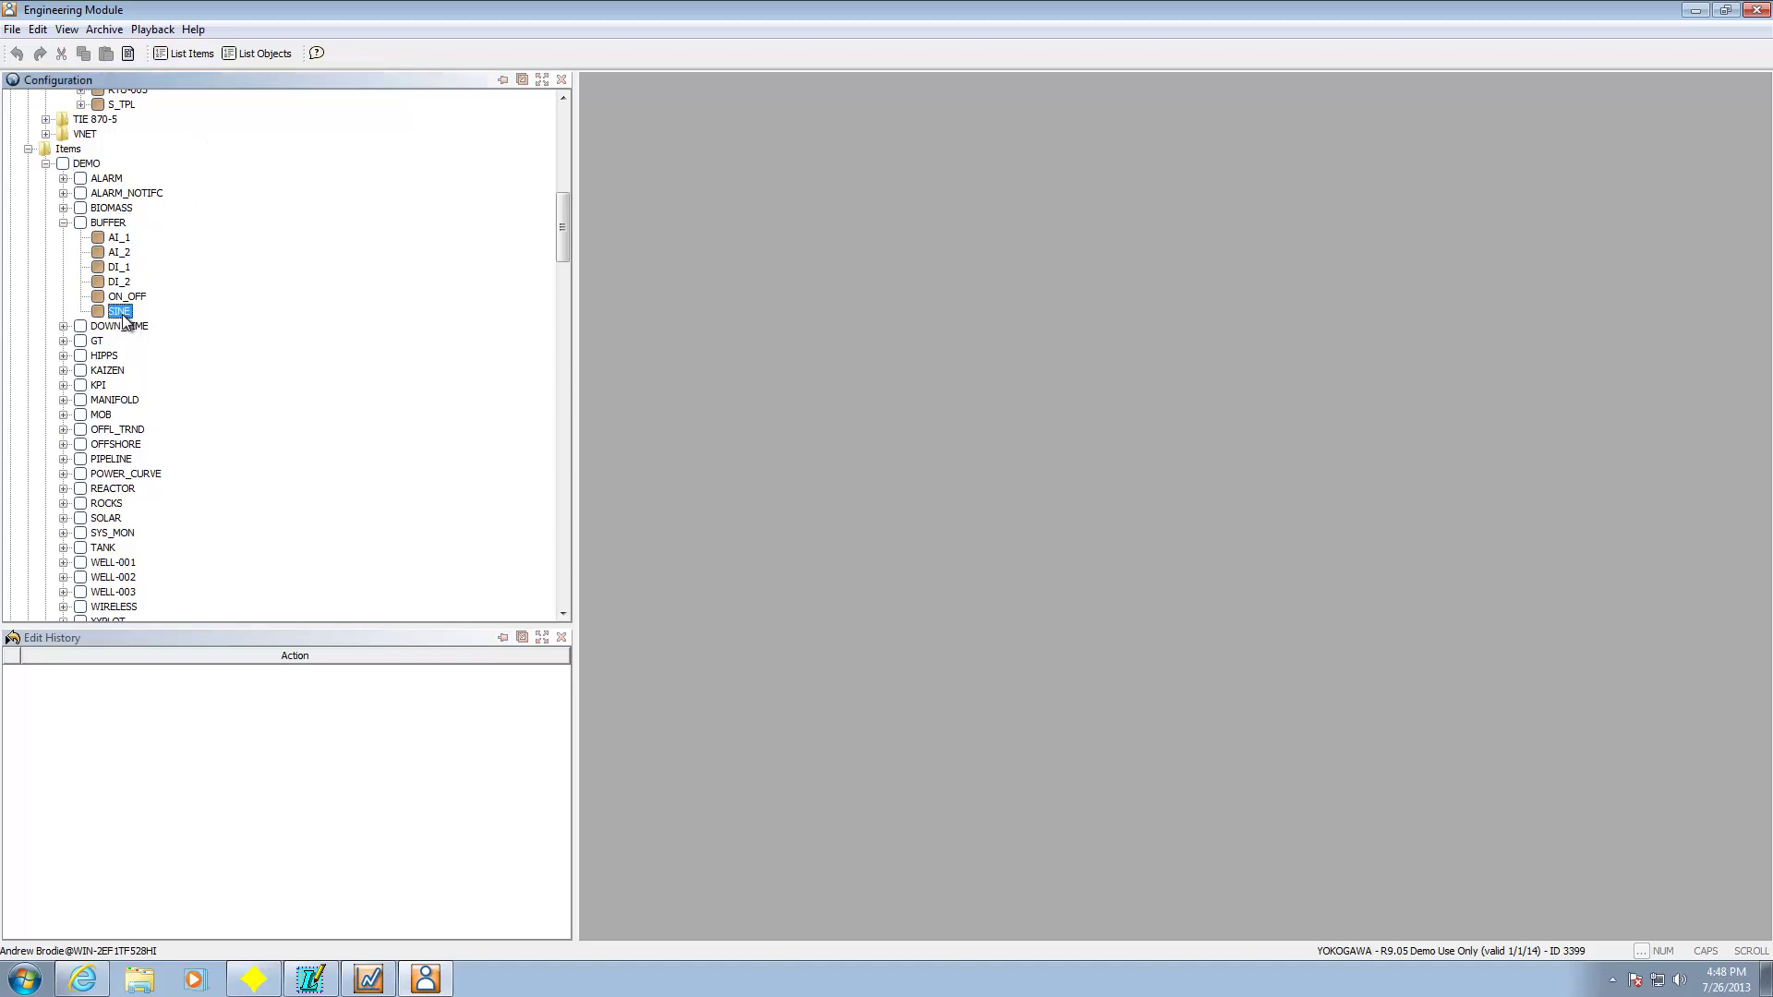
{"action": "double_click", "coordinate": [121, 312]}
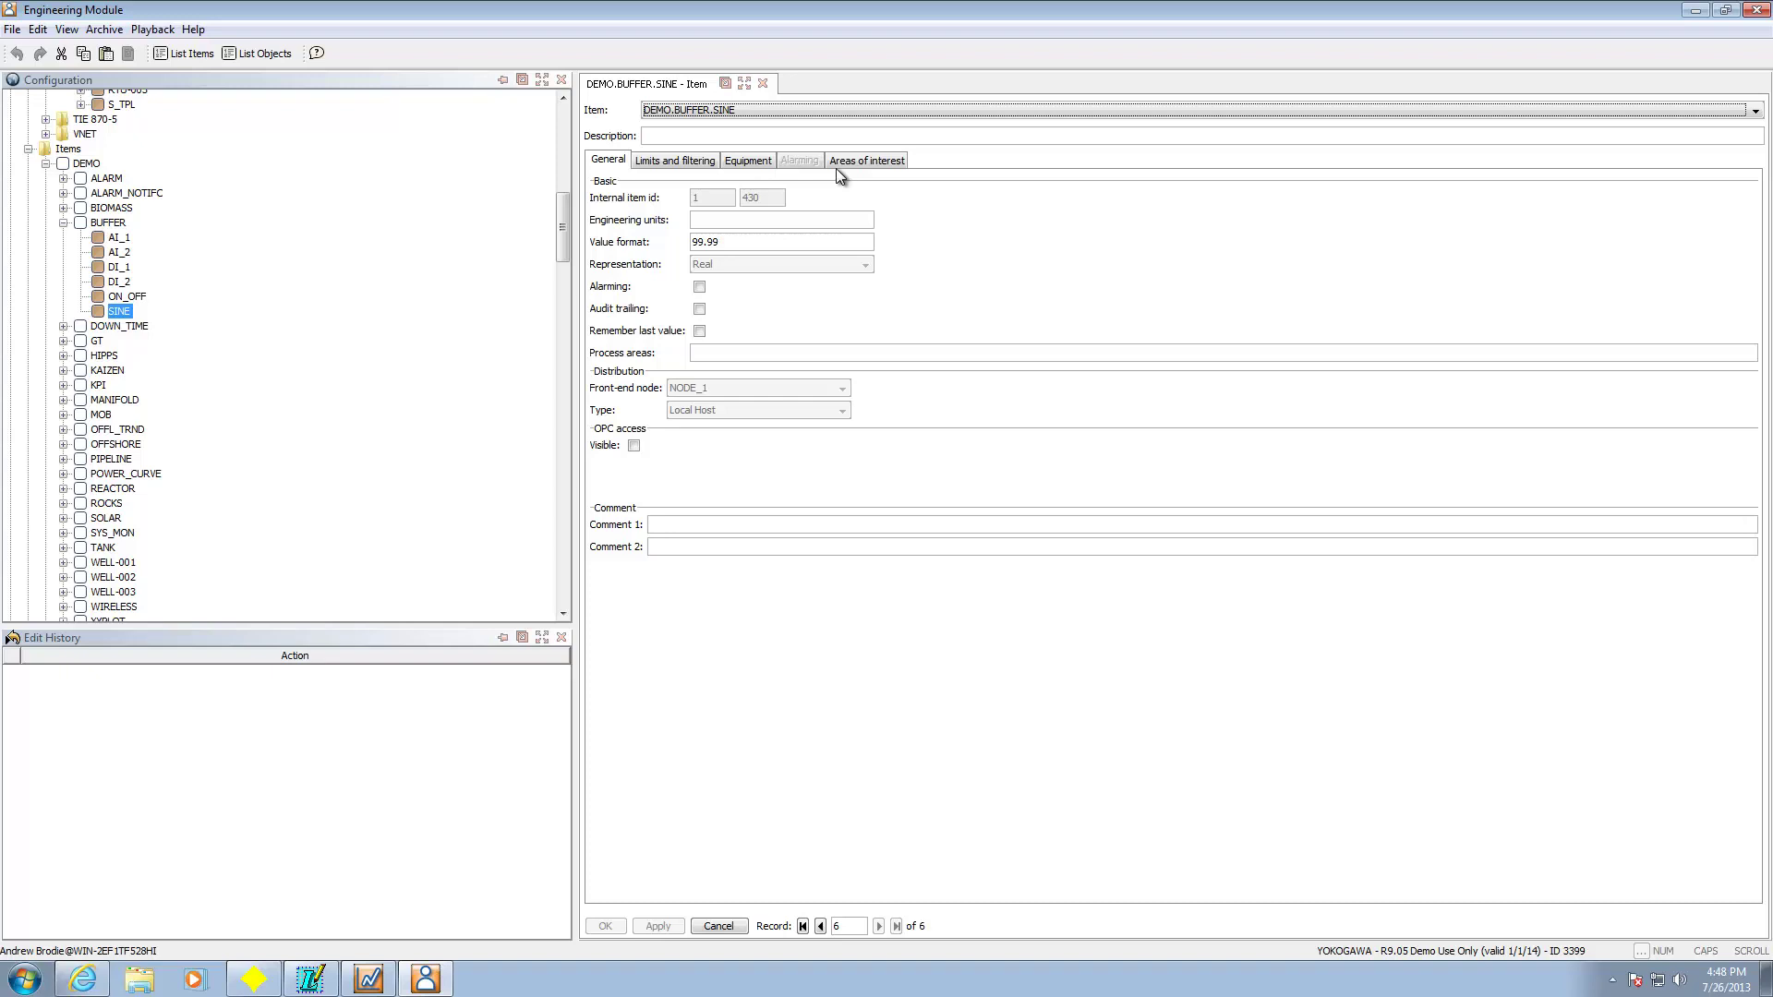
{"action": "left_click", "coordinate": [685, 164]}
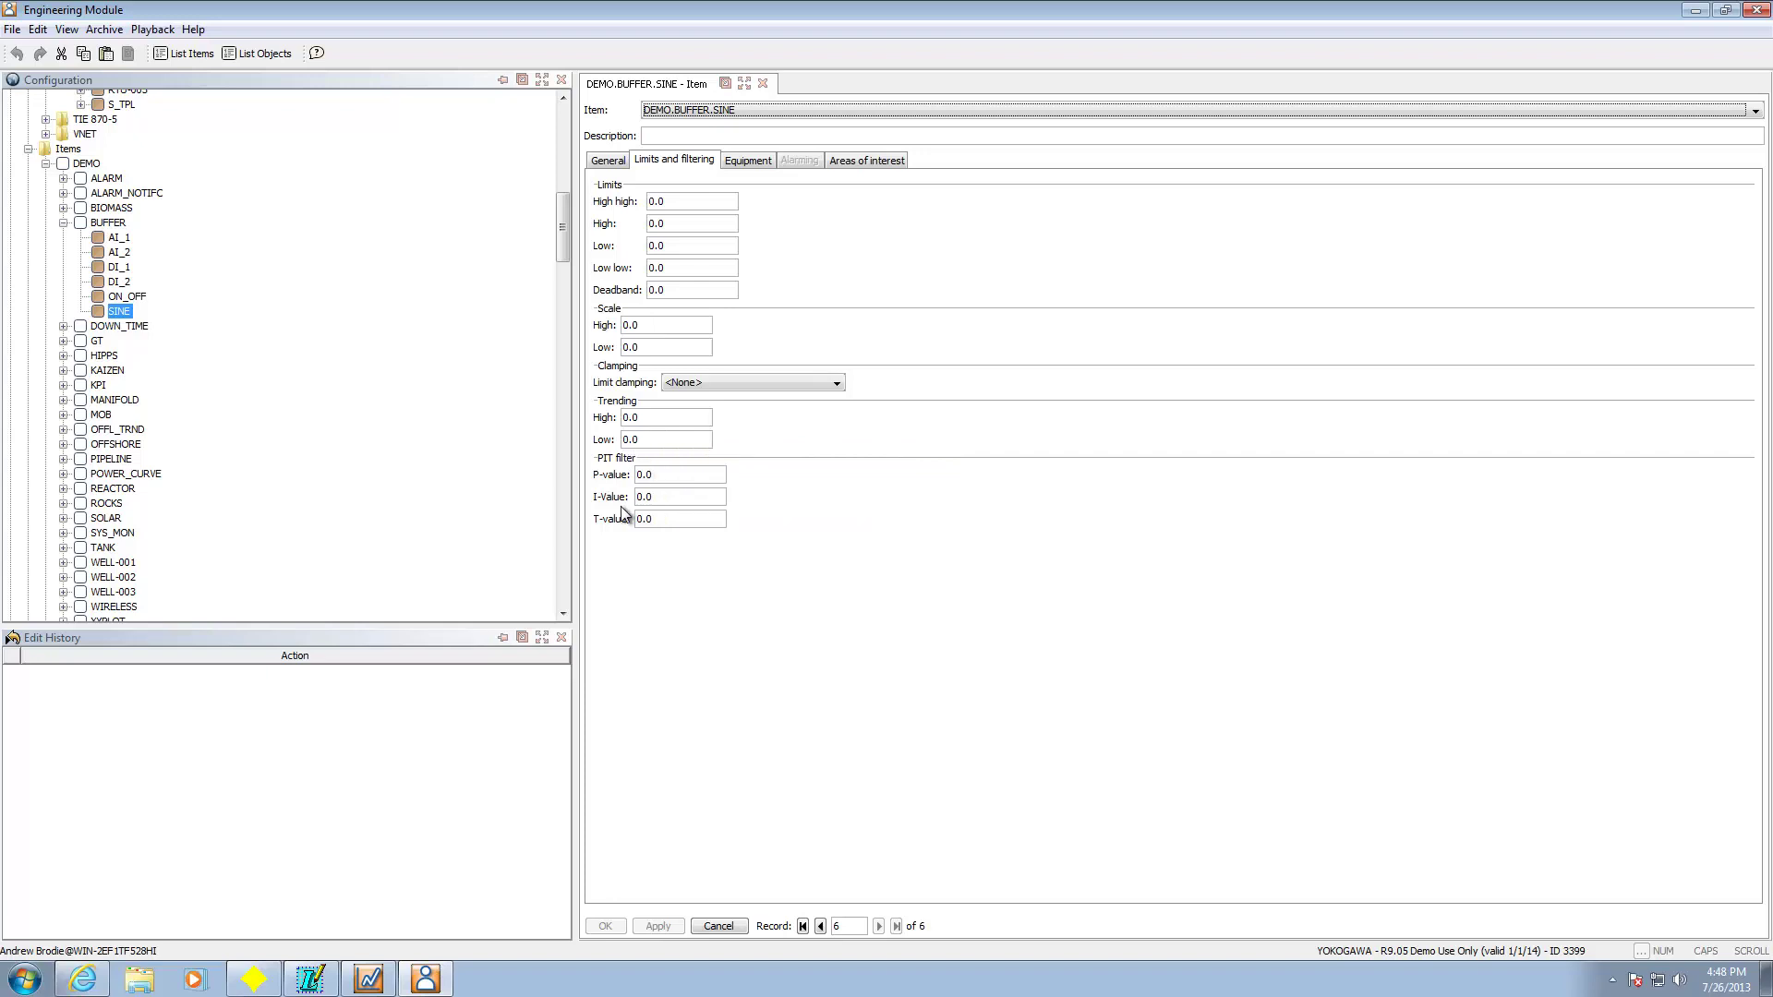
{"action": "left_click", "coordinate": [311, 56]}
{"action": "left_click", "coordinate": [669, 477]}
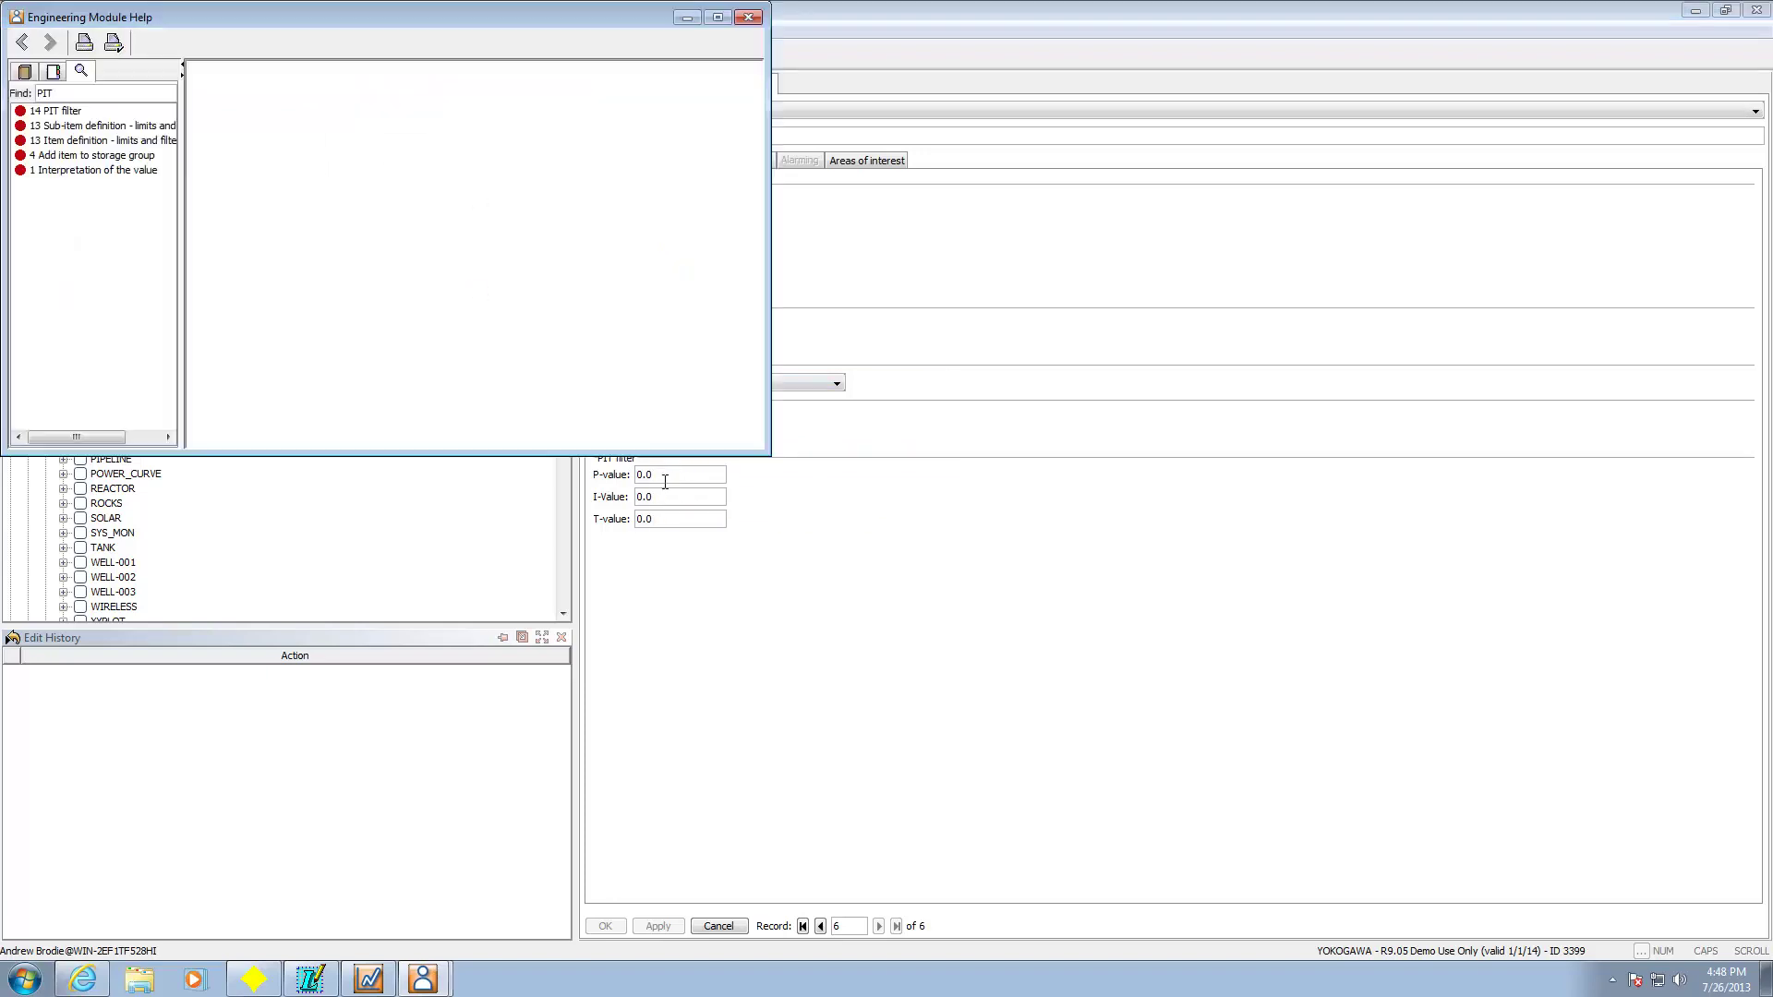
{"action": "double_click", "coordinate": [63, 113]}
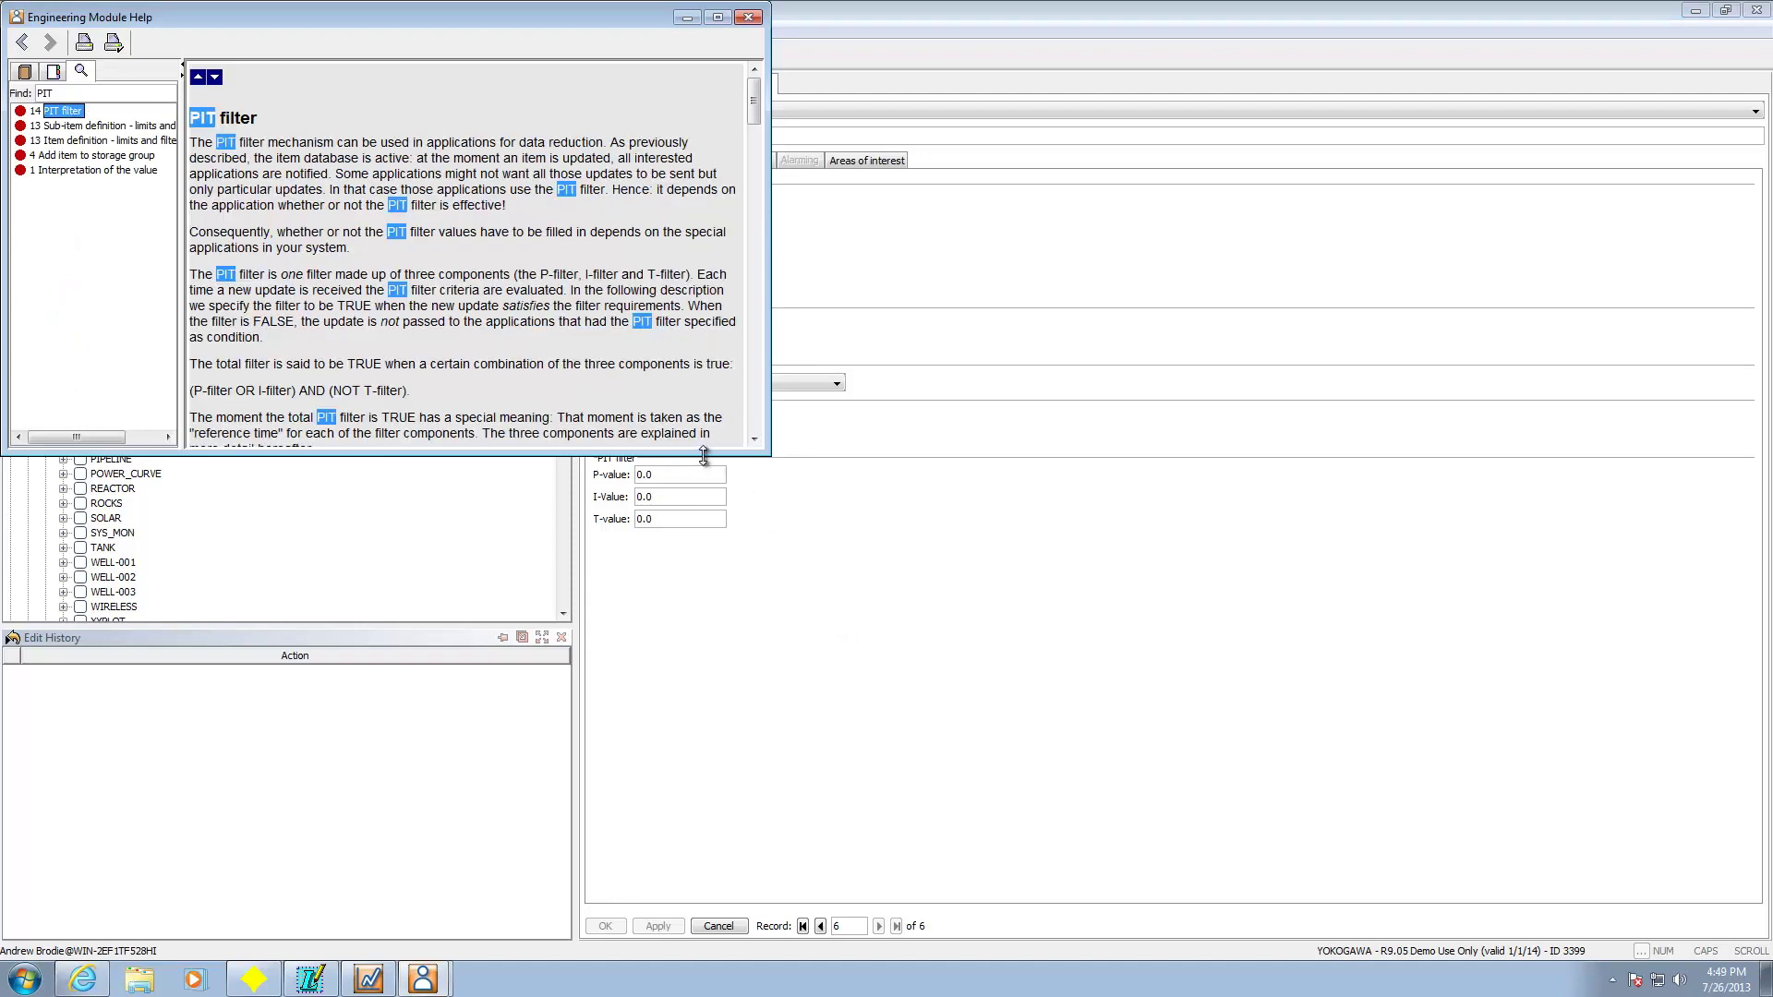
{"action": "left_click_drag", "start_coordinate": [704, 455], "coordinate": [646, 831]}
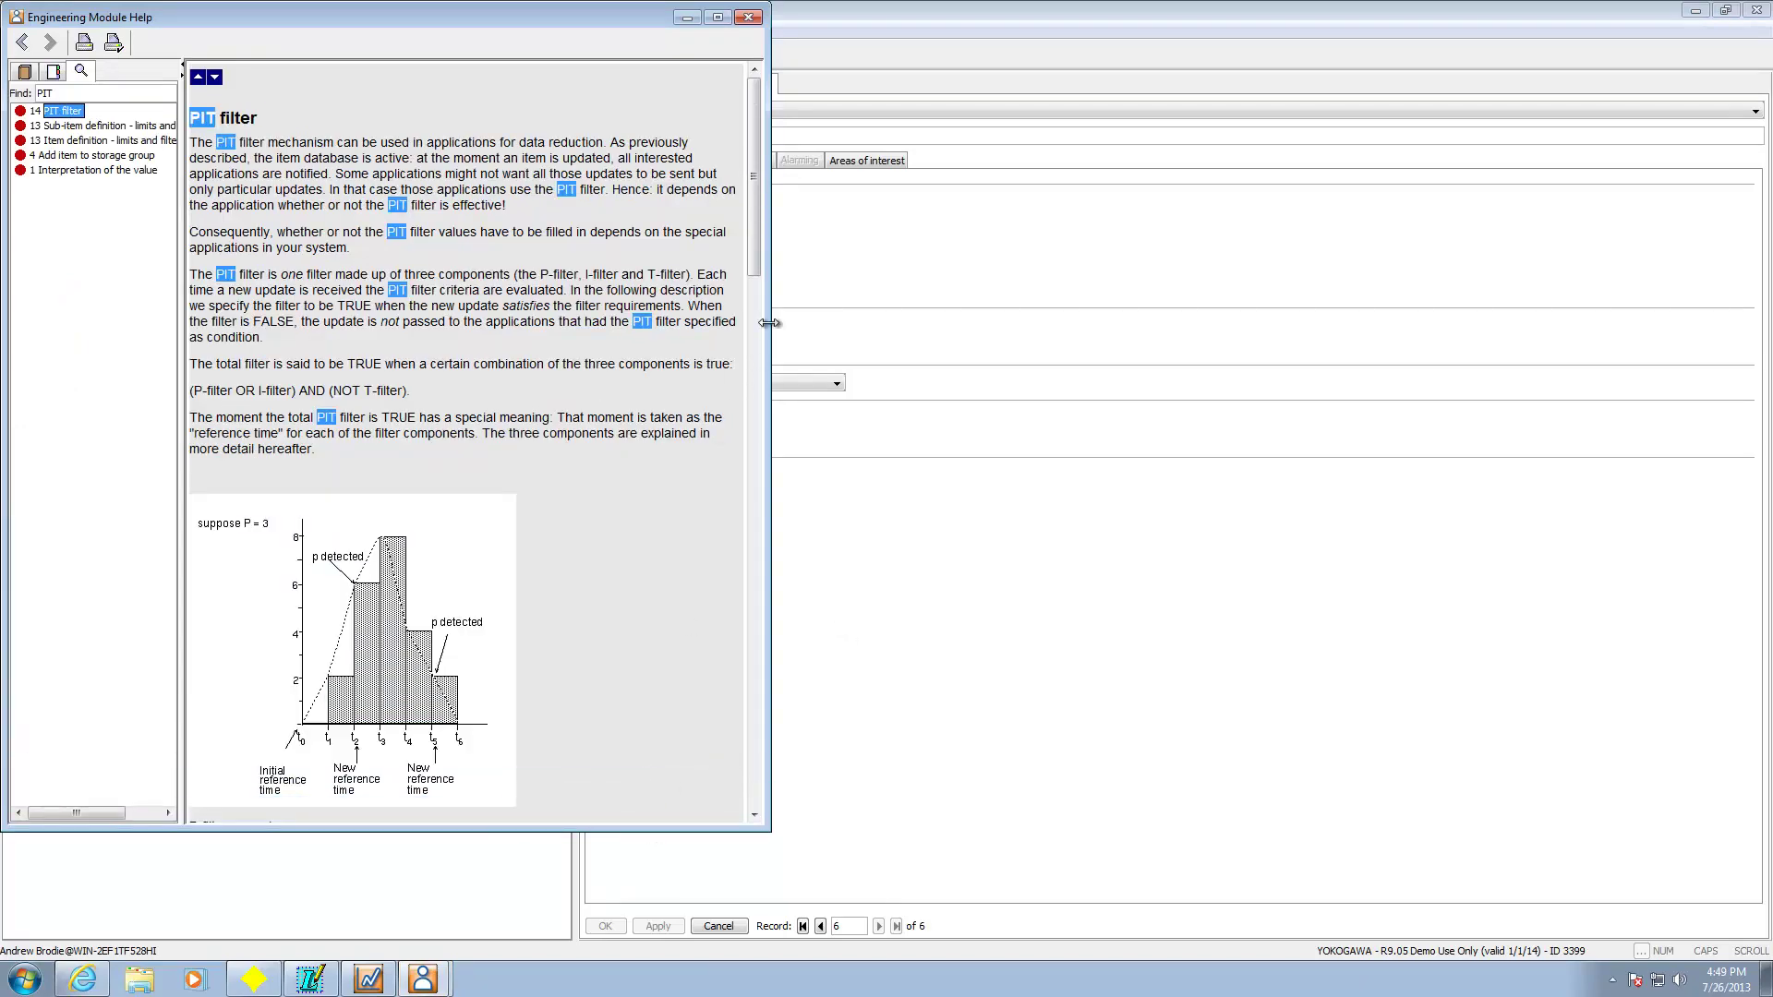
{"action": "mouse_move", "coordinate": [751, 255]}
{"action": "left_mouse_down"}
{"action": "mouse_move", "coordinate": [759, 406]}
{"action": "mouse_move", "coordinate": [723, 763]}
{"action": "mouse_move", "coordinate": [750, 617]}
{"action": "mouse_move", "coordinate": [759, 254]}
{"action": "left_mouse_up"}
{"action": "left_click", "coordinate": [751, 22]}
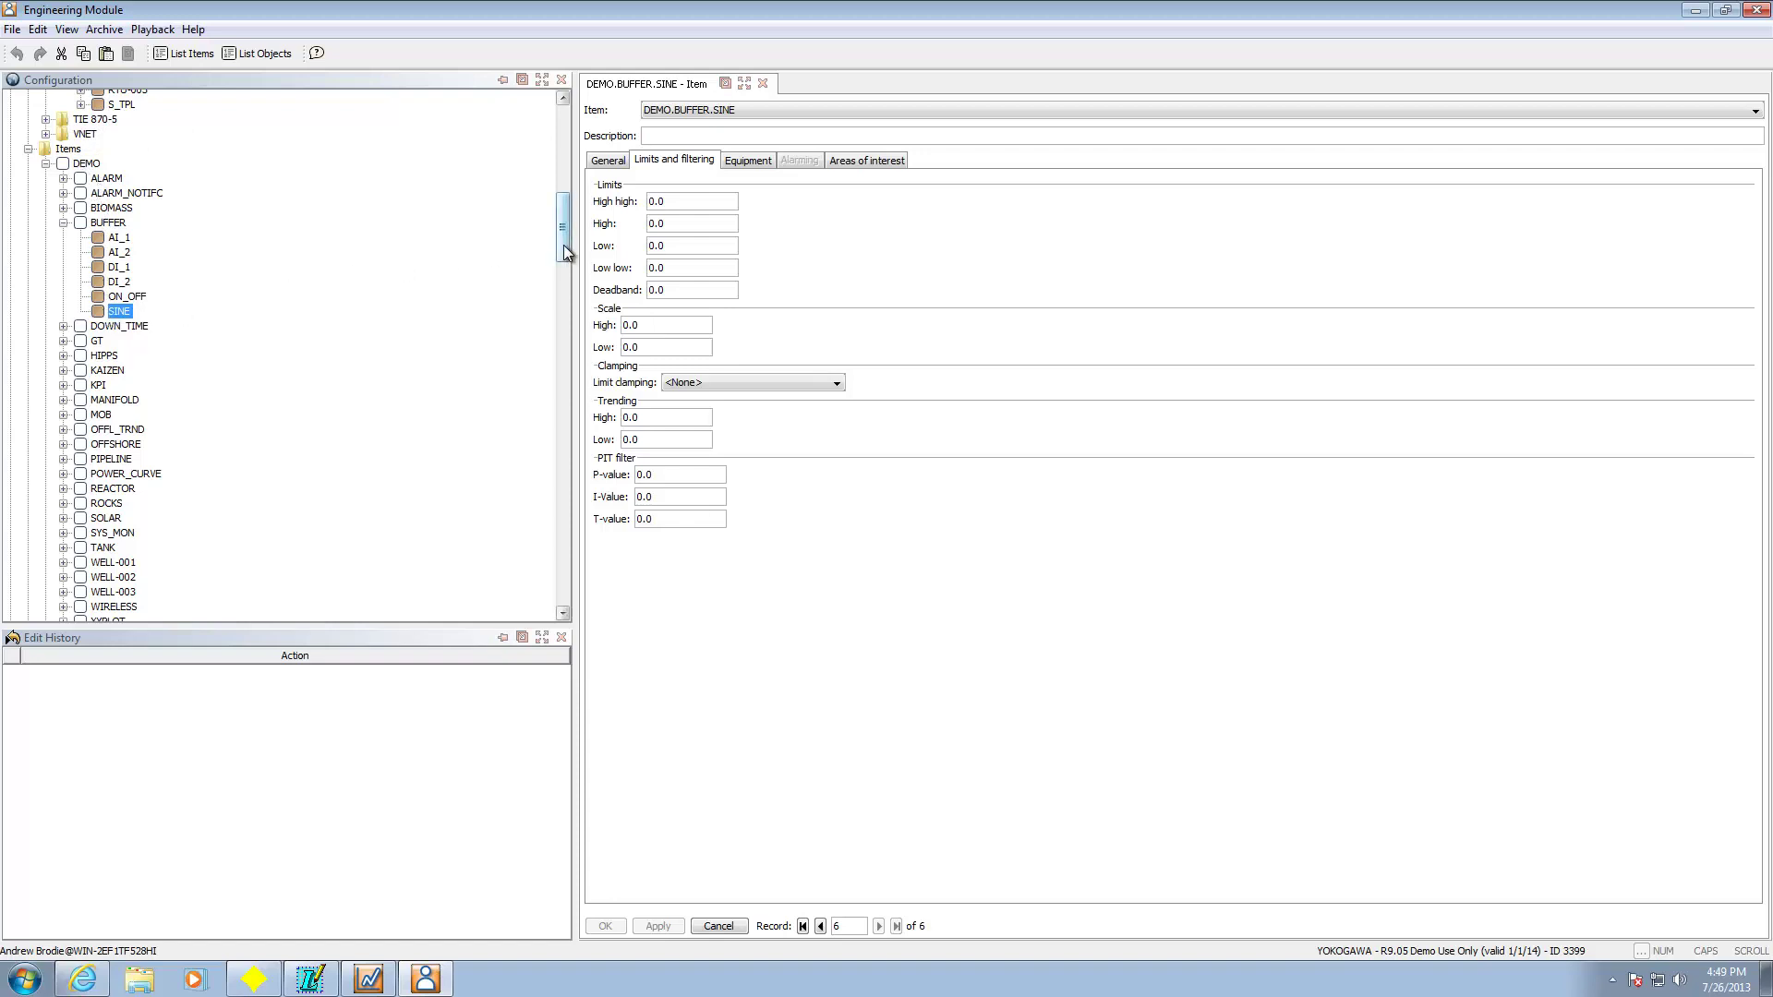
Open the EVENT storage group and review its scheduling and Event/Item storage: priority 11, 100 samples per record.
{"action": "left_click_drag", "start_coordinate": [561, 262], "coordinate": [554, 374]}
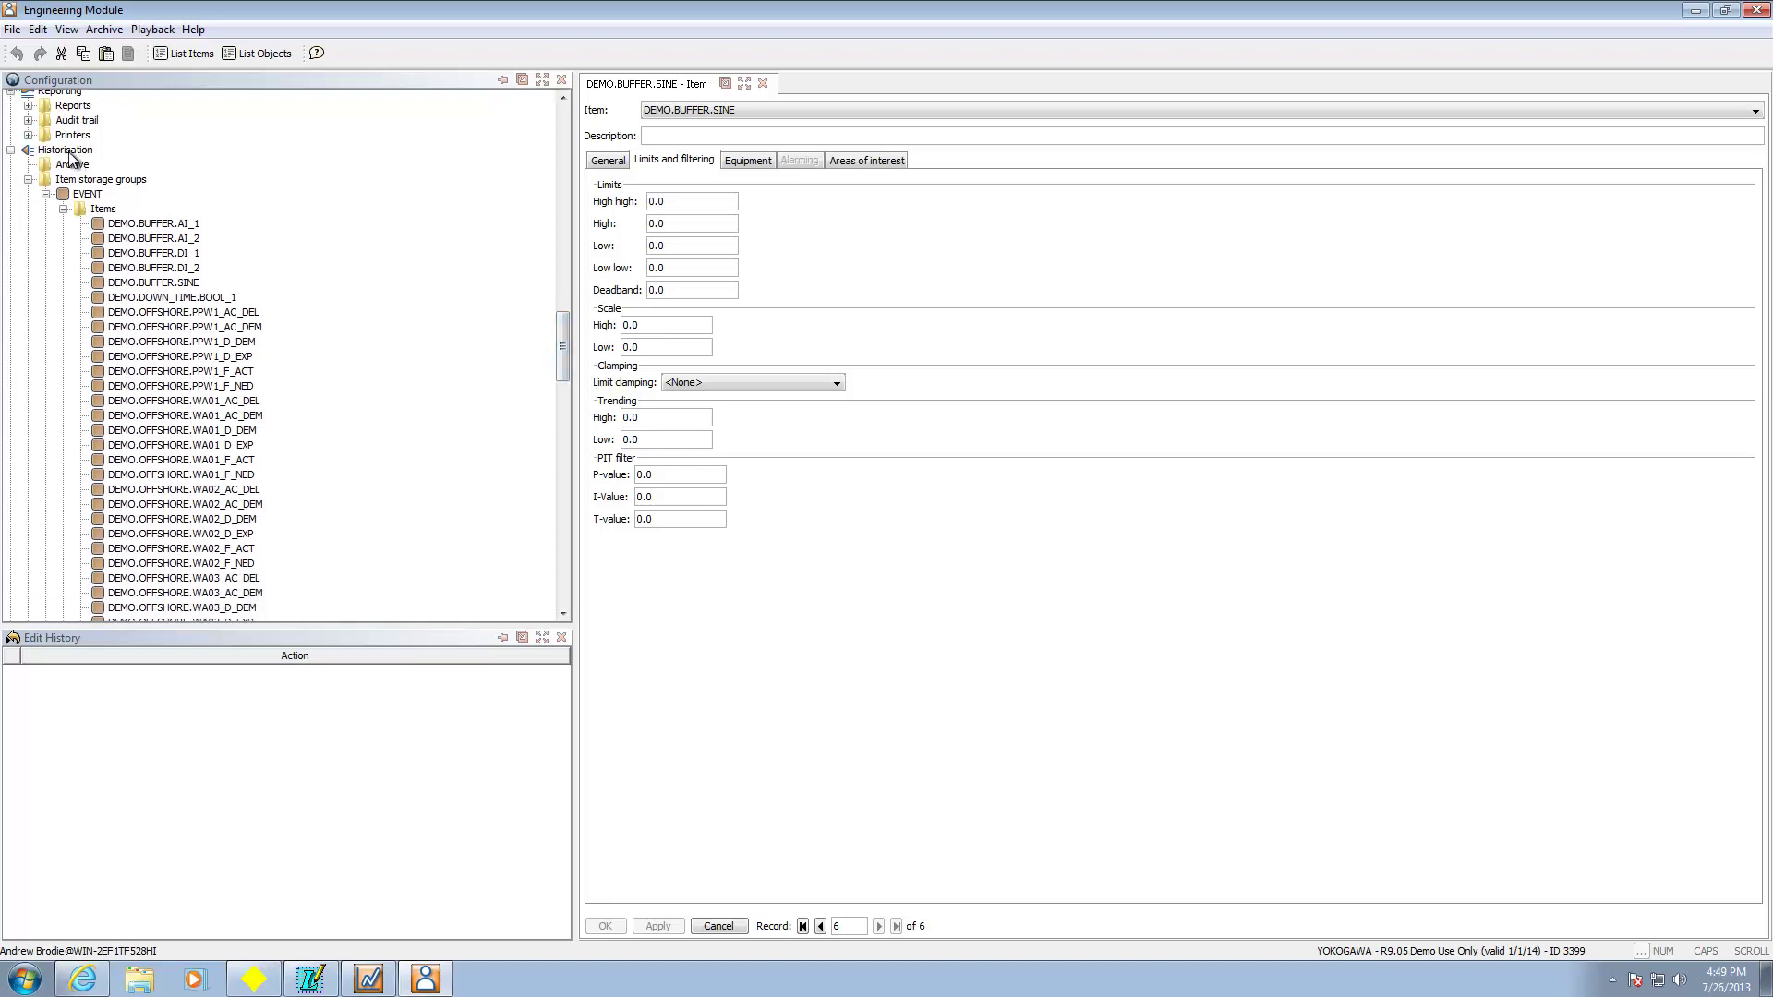
{"action": "right_click", "coordinate": [96, 183]}
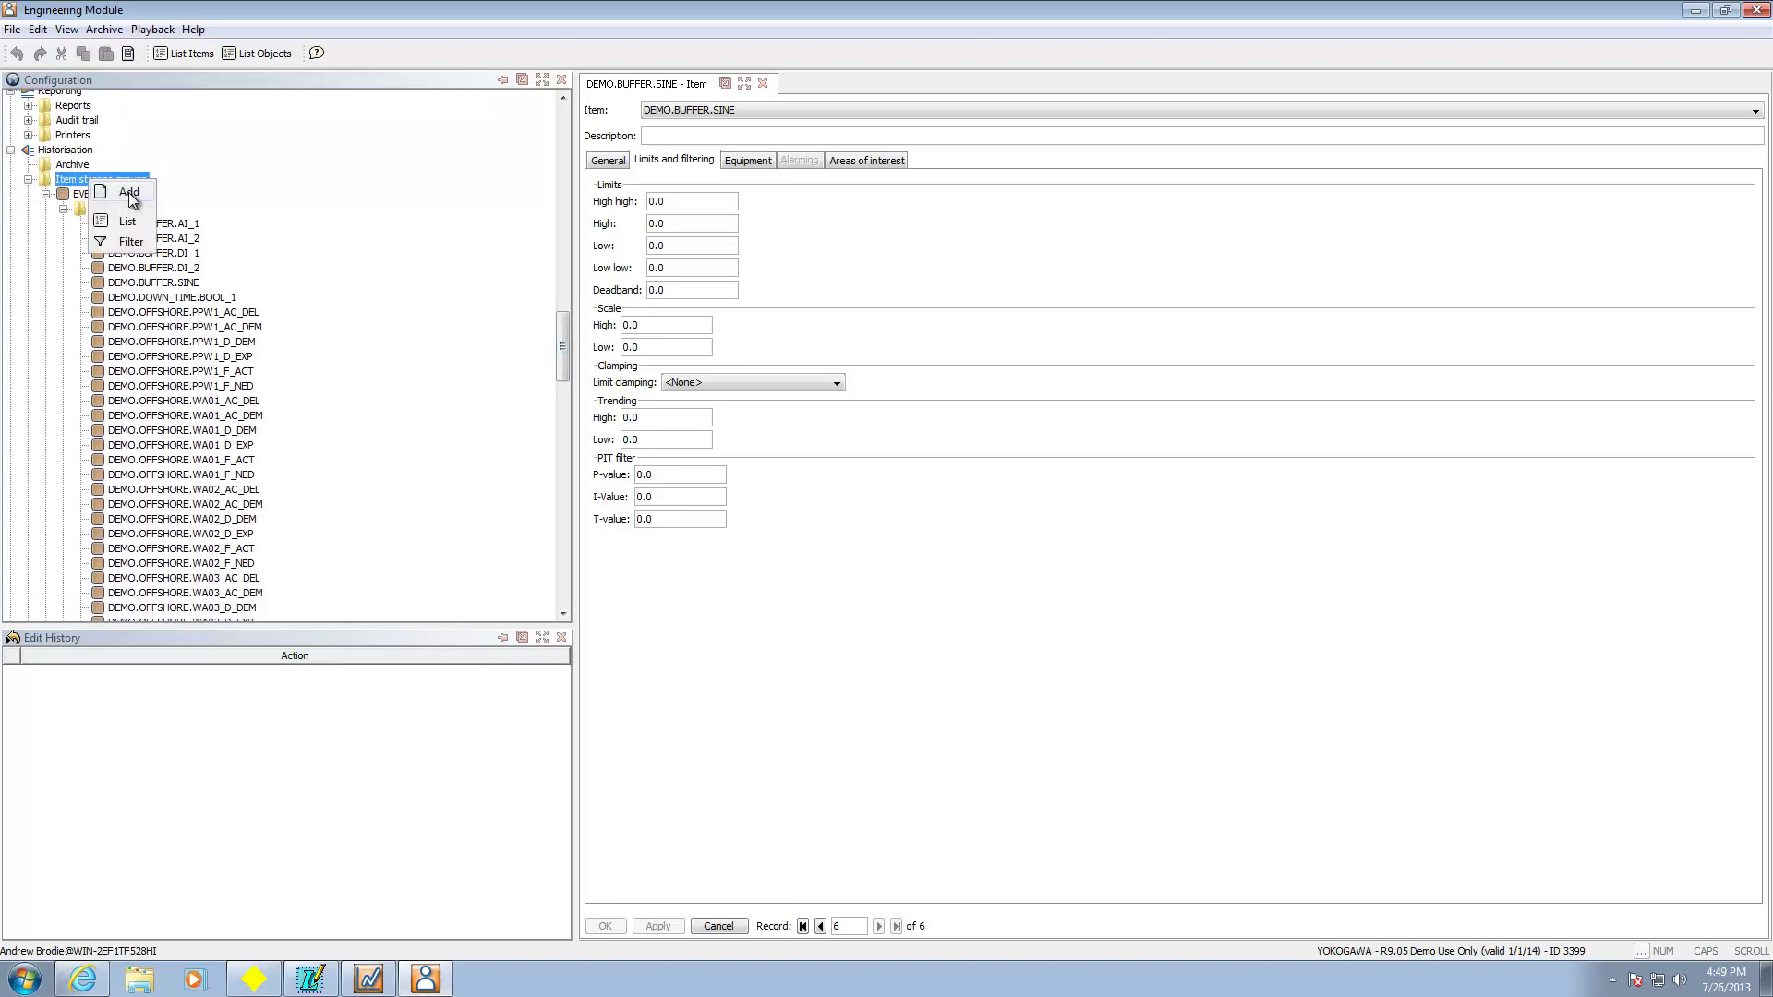
{"action": "left_click", "coordinate": [182, 179]}
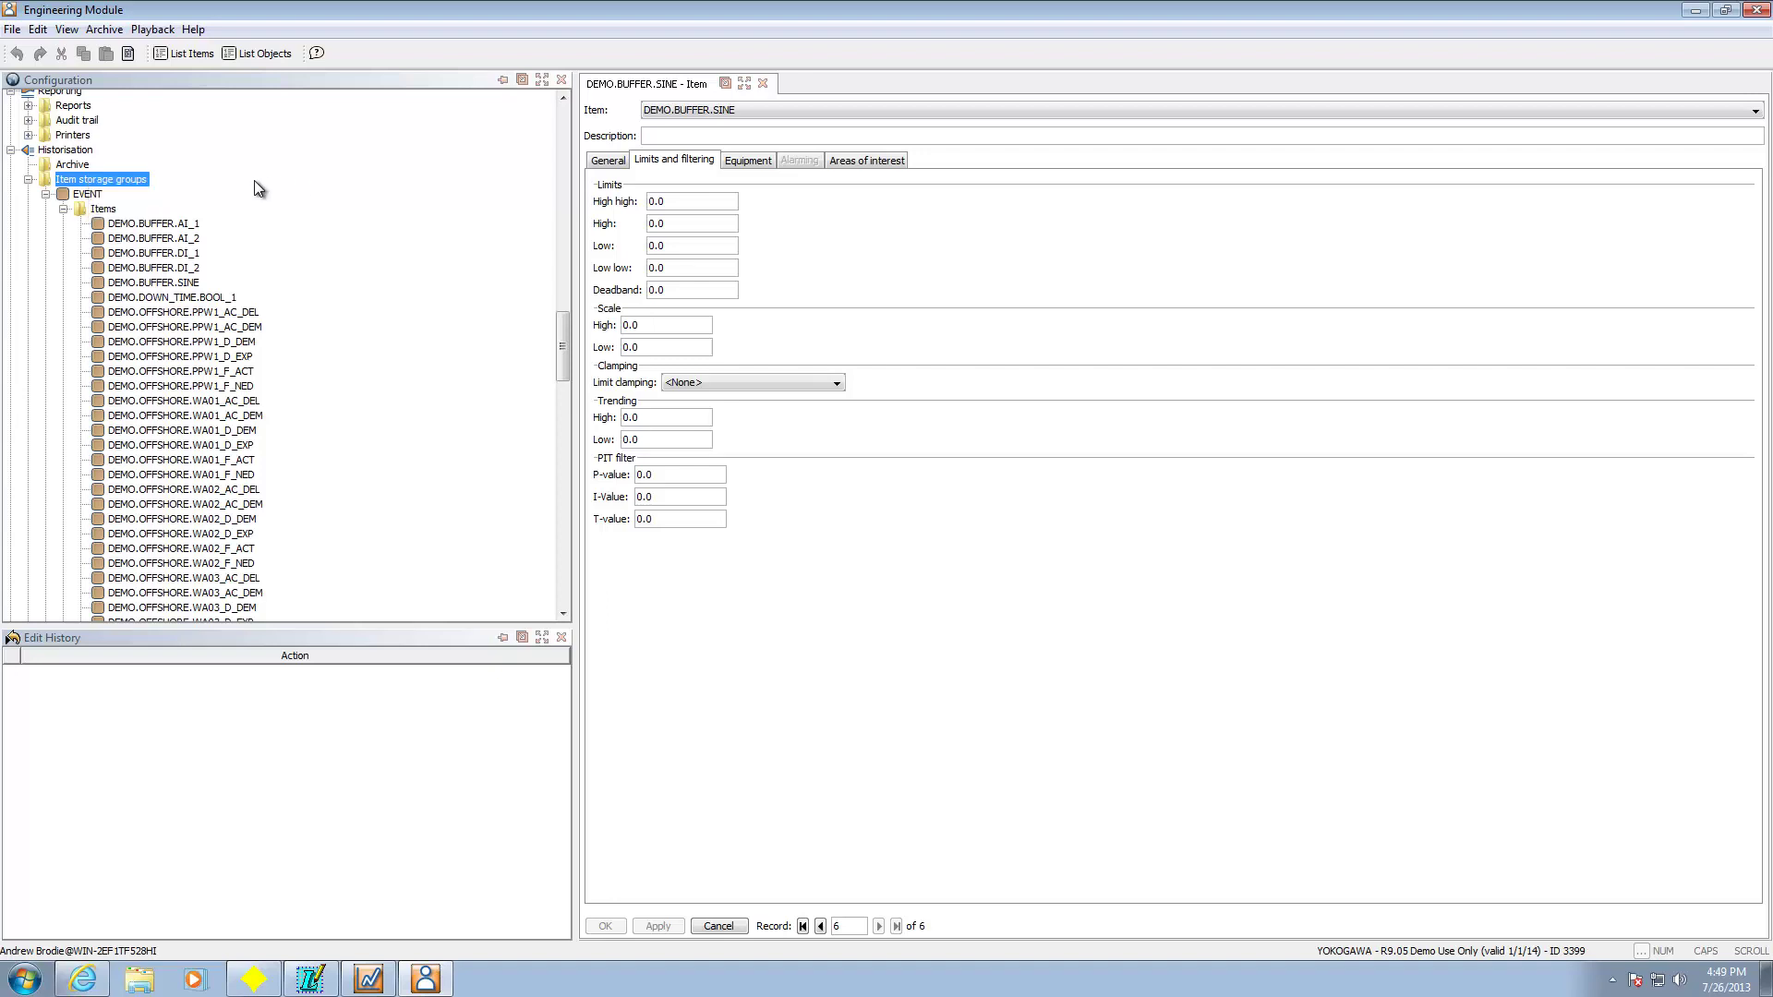
{"action": "double_click", "coordinate": [88, 195]}
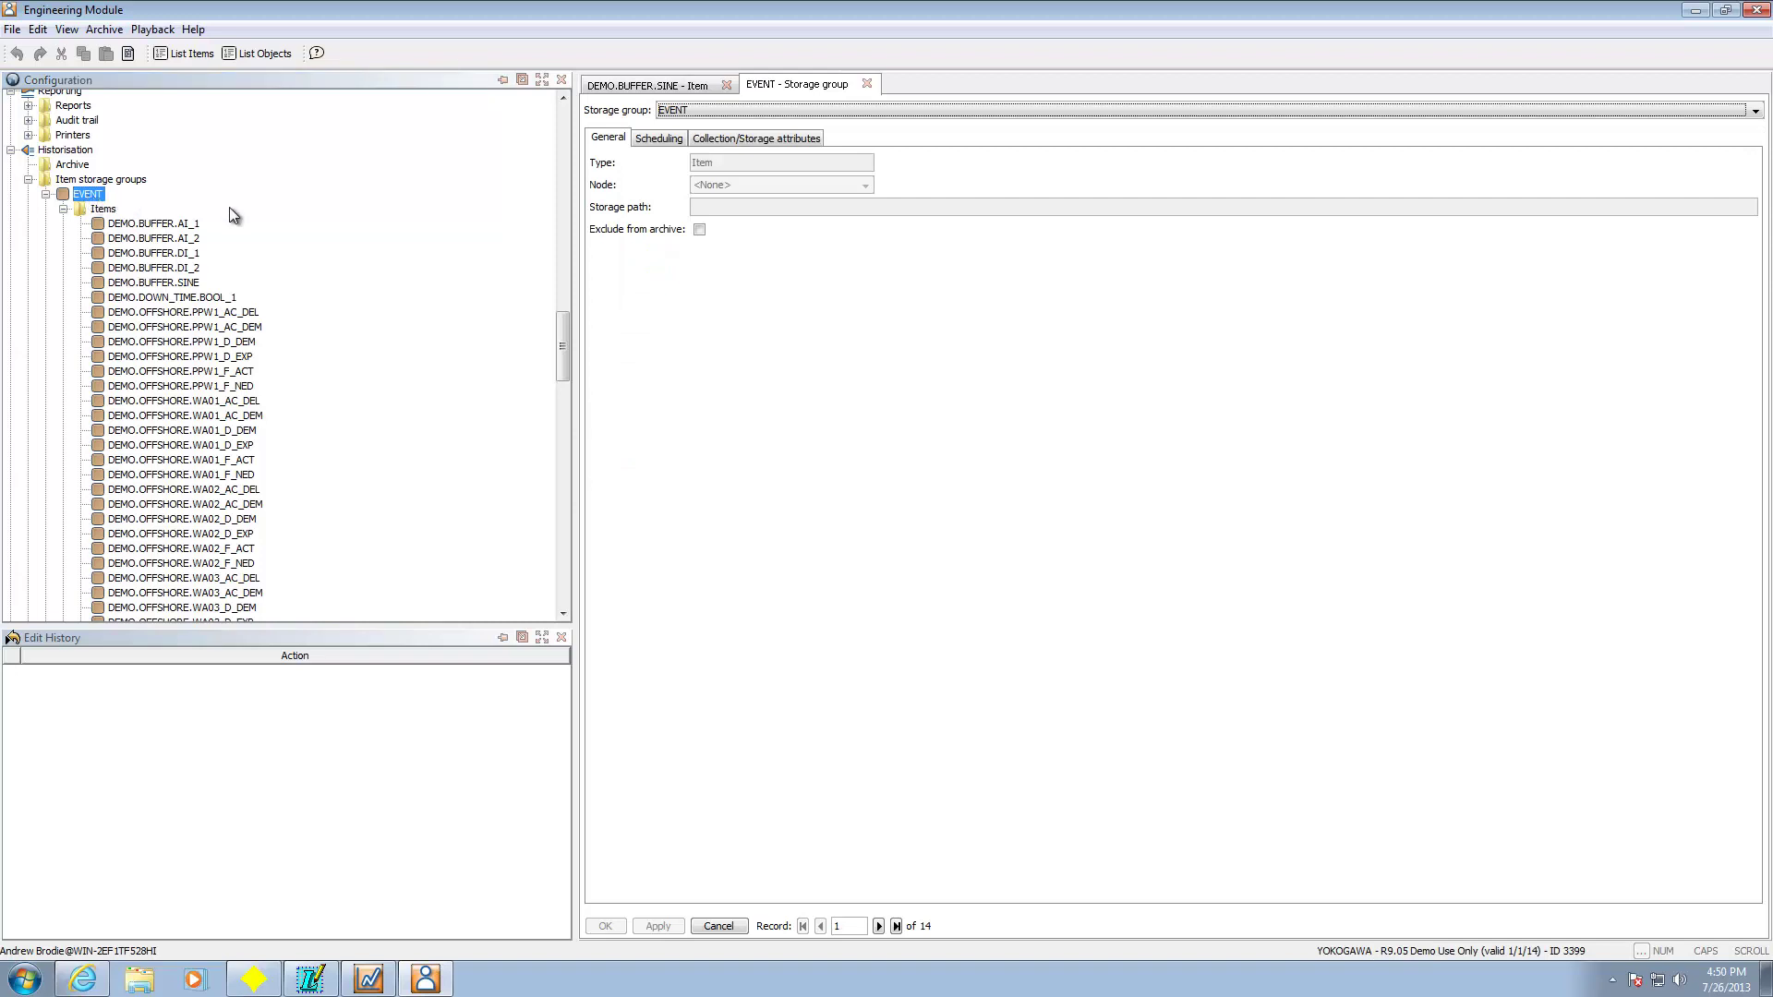
{"action": "left_click", "coordinate": [664, 141]}
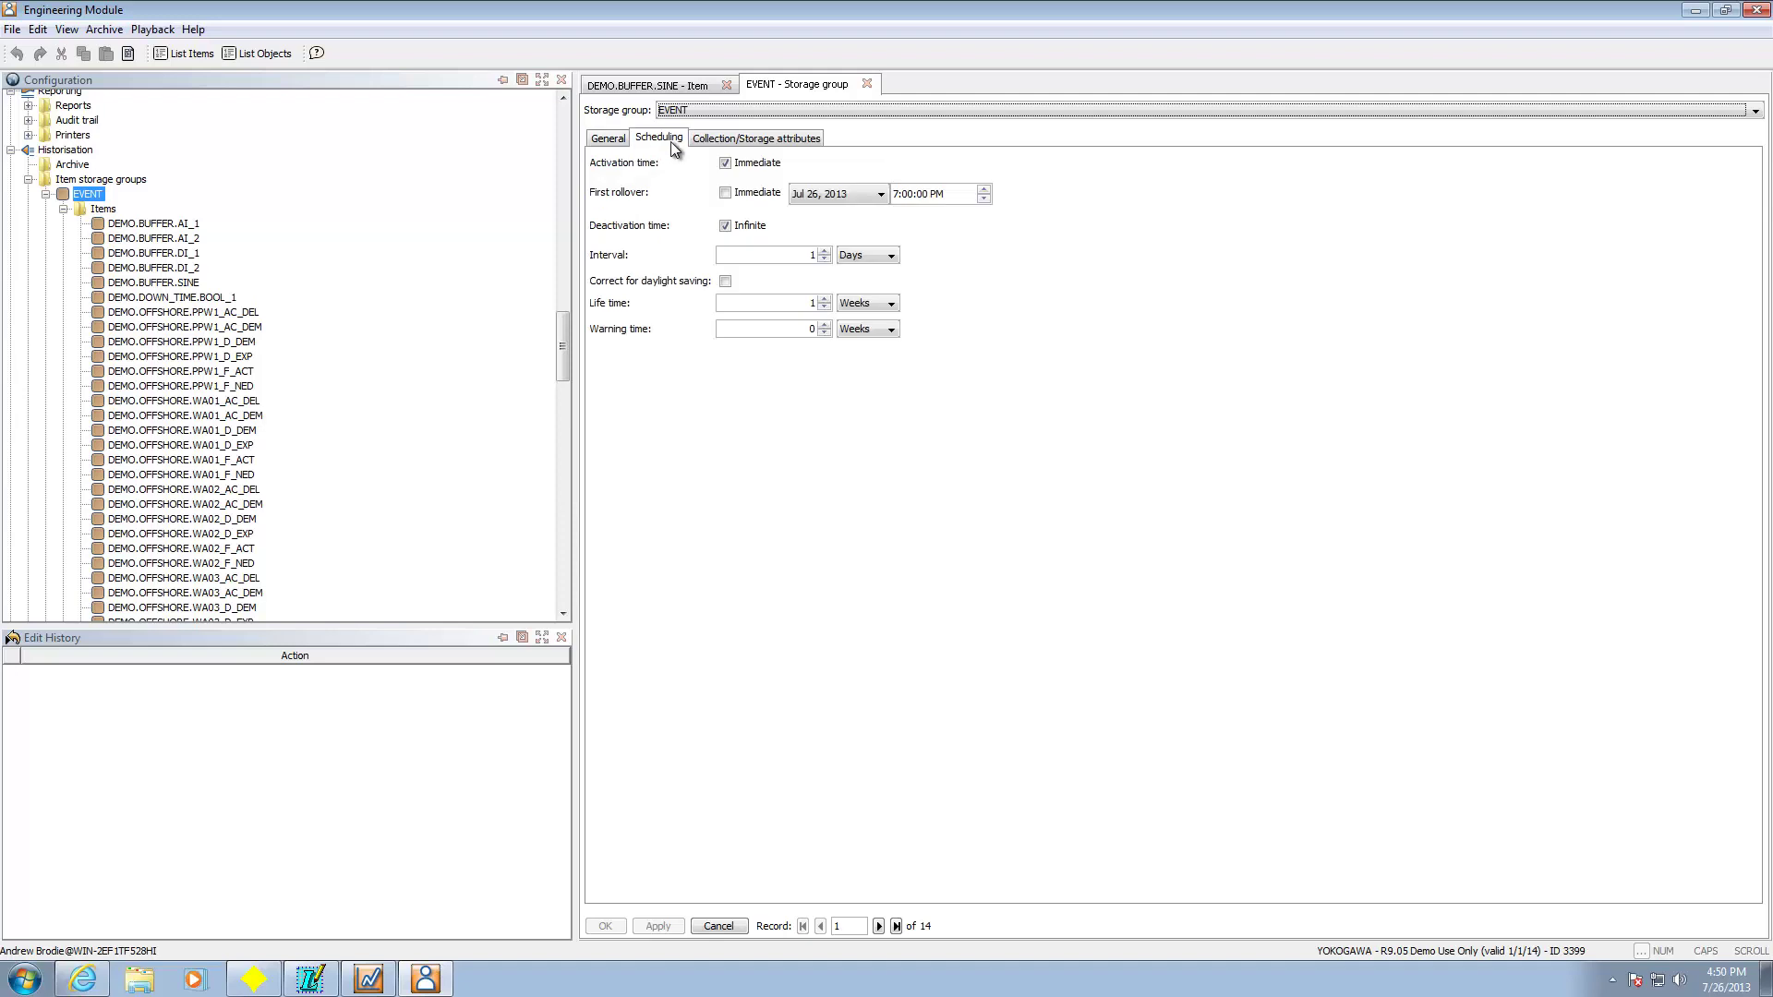
{"action": "left_click", "coordinate": [733, 143]}
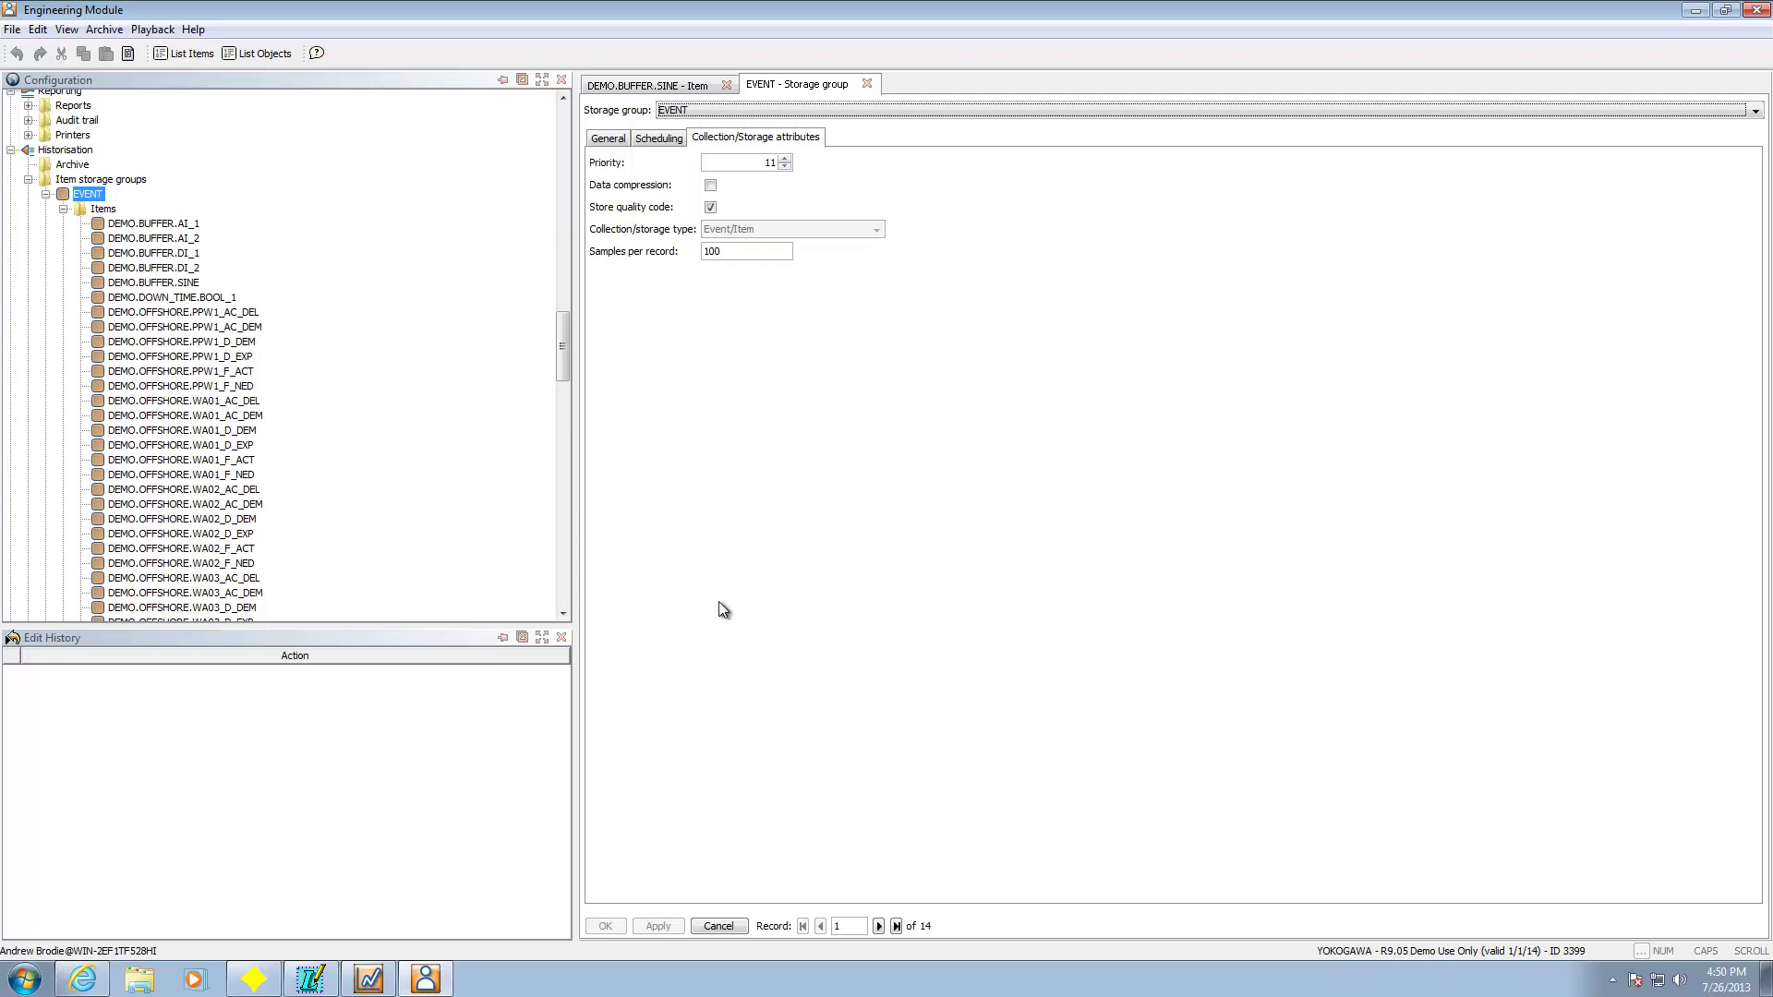
Open DEMO.BUFFER.AI_1's EVENT storage options, collapse Items, and reopen the EVENT group form.
{"action": "double_click", "coordinate": [178, 226]}
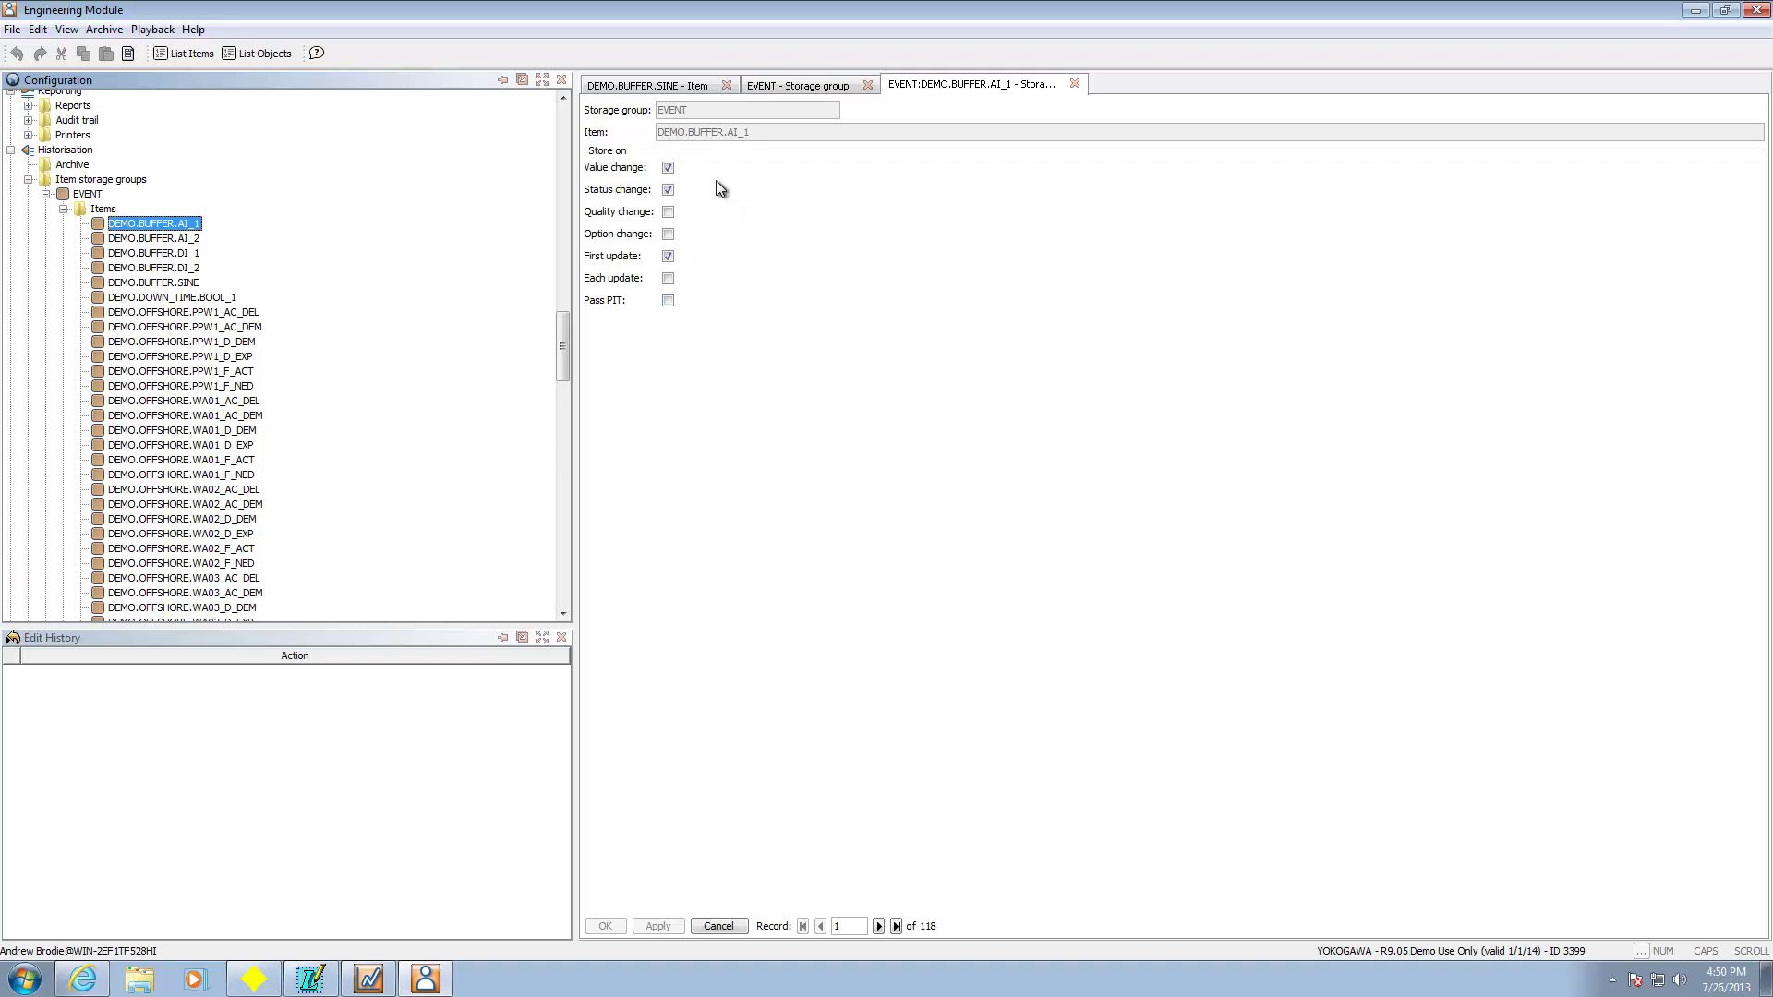
{"action": "double_click", "coordinate": [98, 207]}
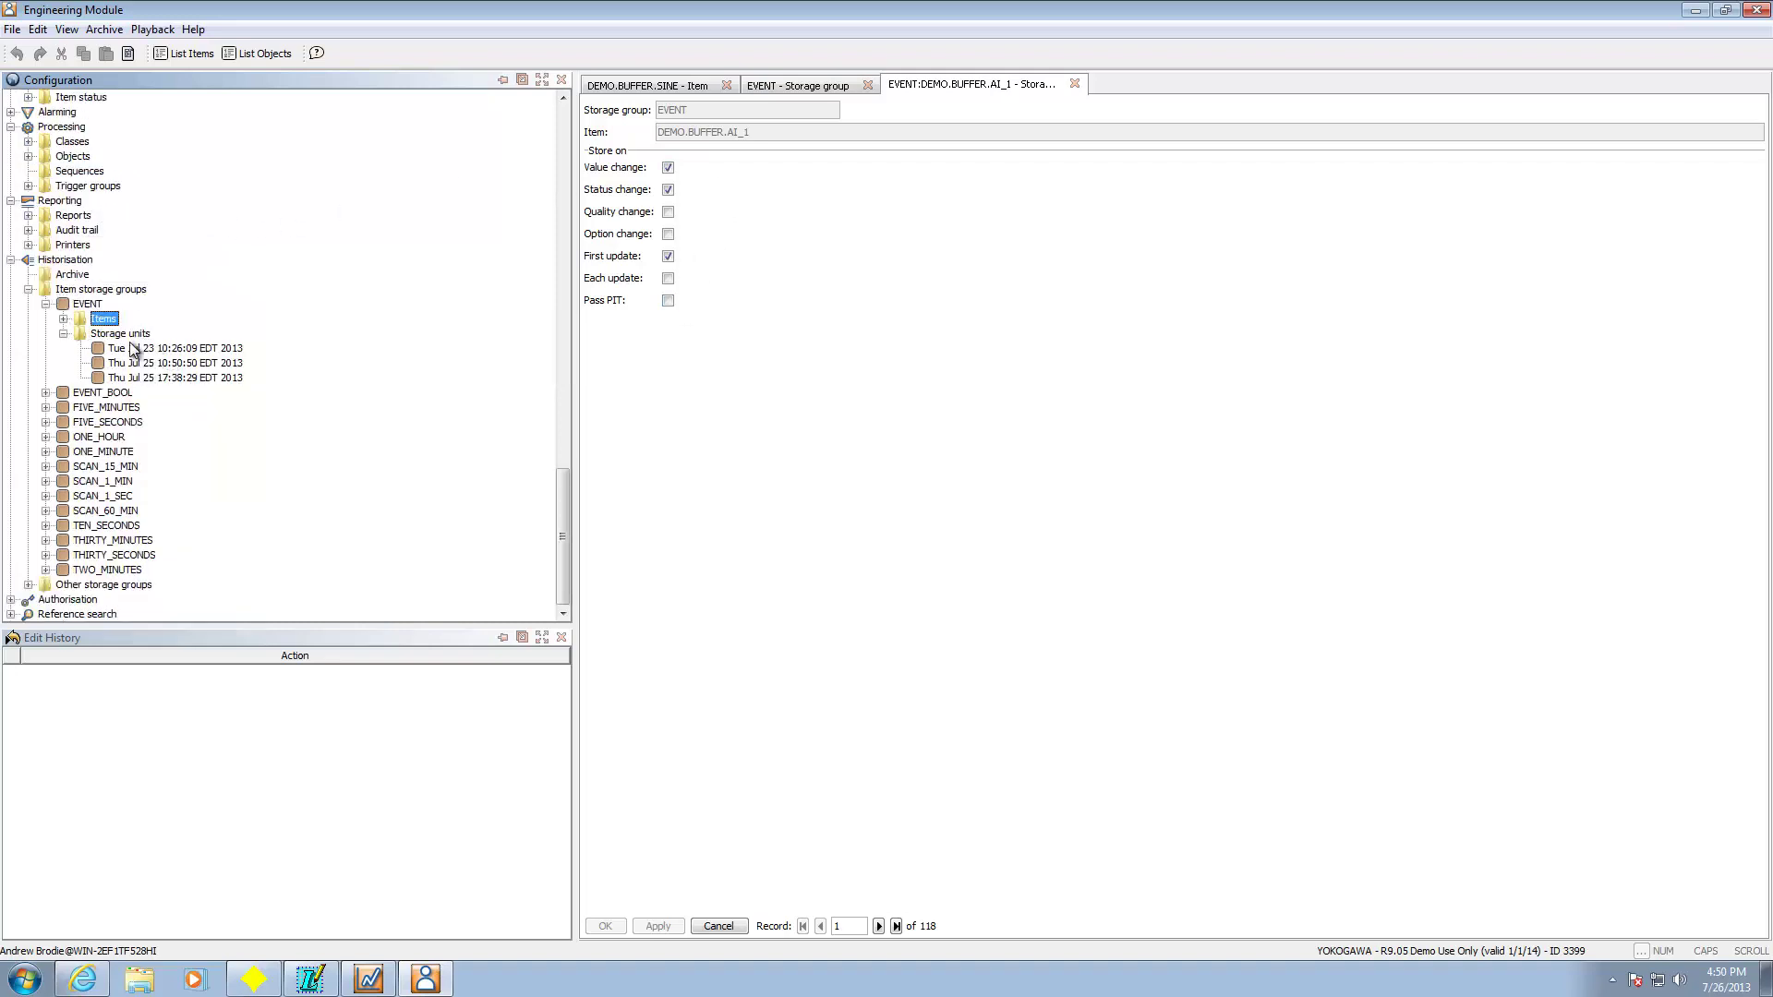
{"action": "double_click", "coordinate": [88, 304]}
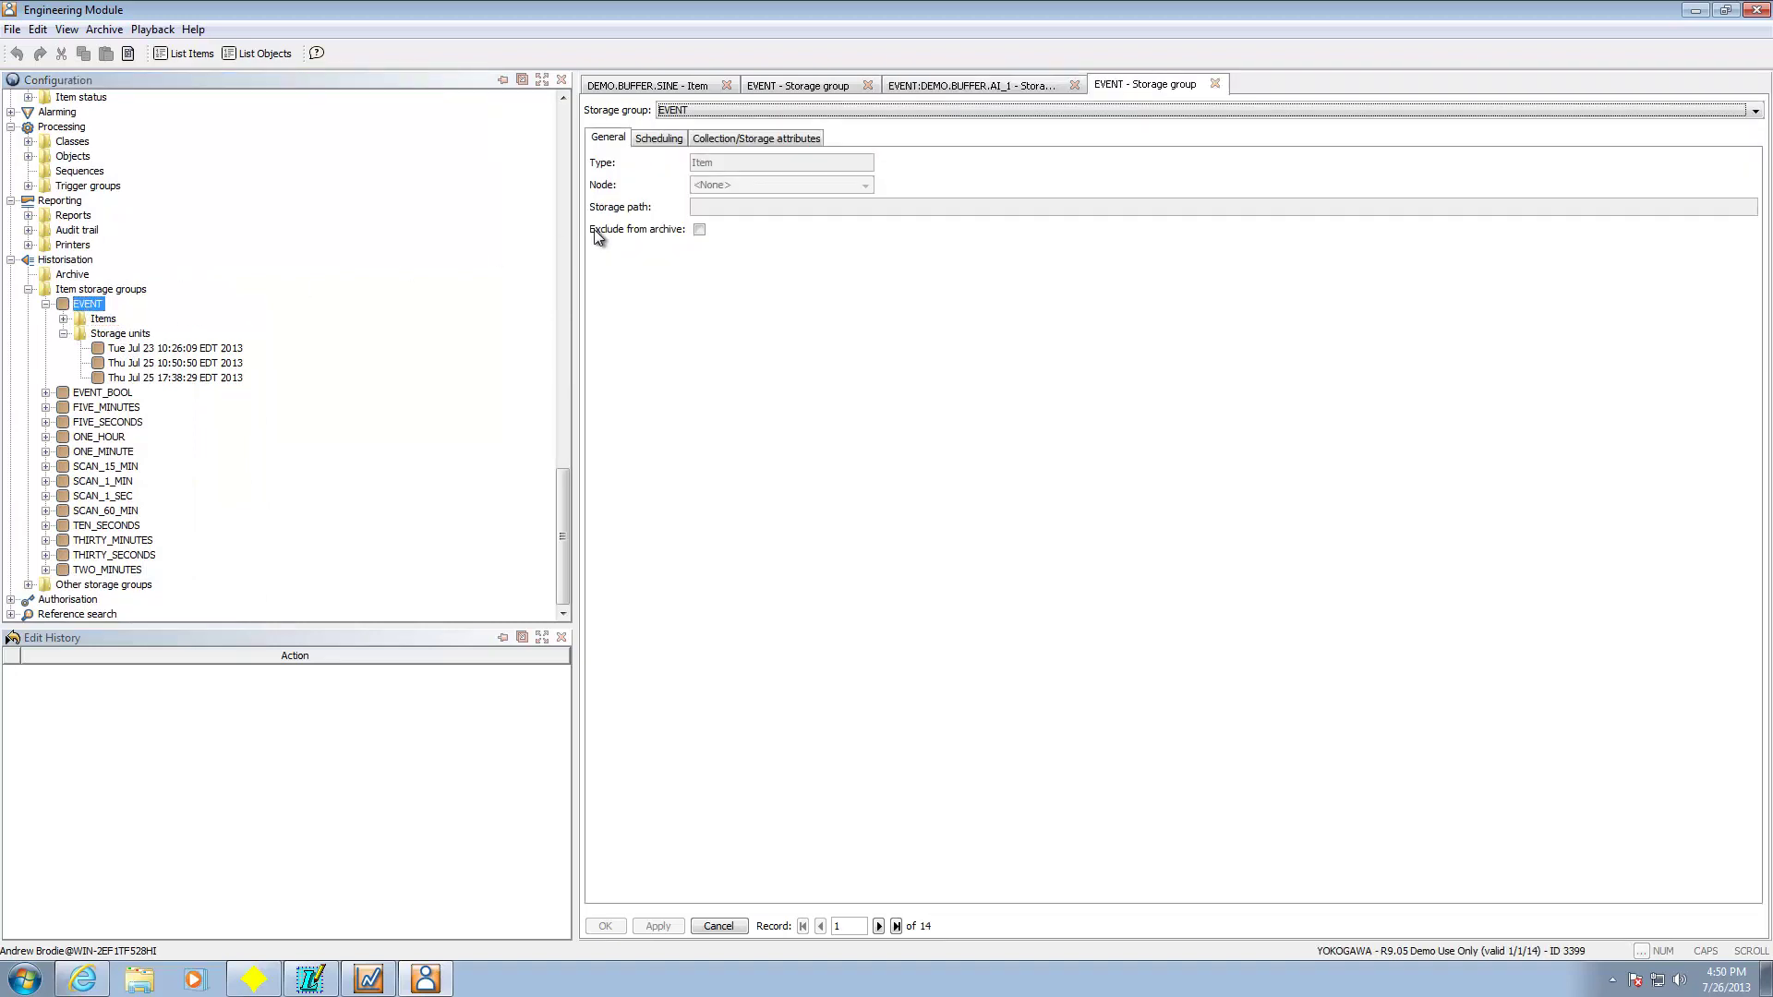
Toggle EVENT's Infinite deactivation time off and back on, then view its collection/storage attributes.
{"action": "left_click", "coordinate": [662, 146]}
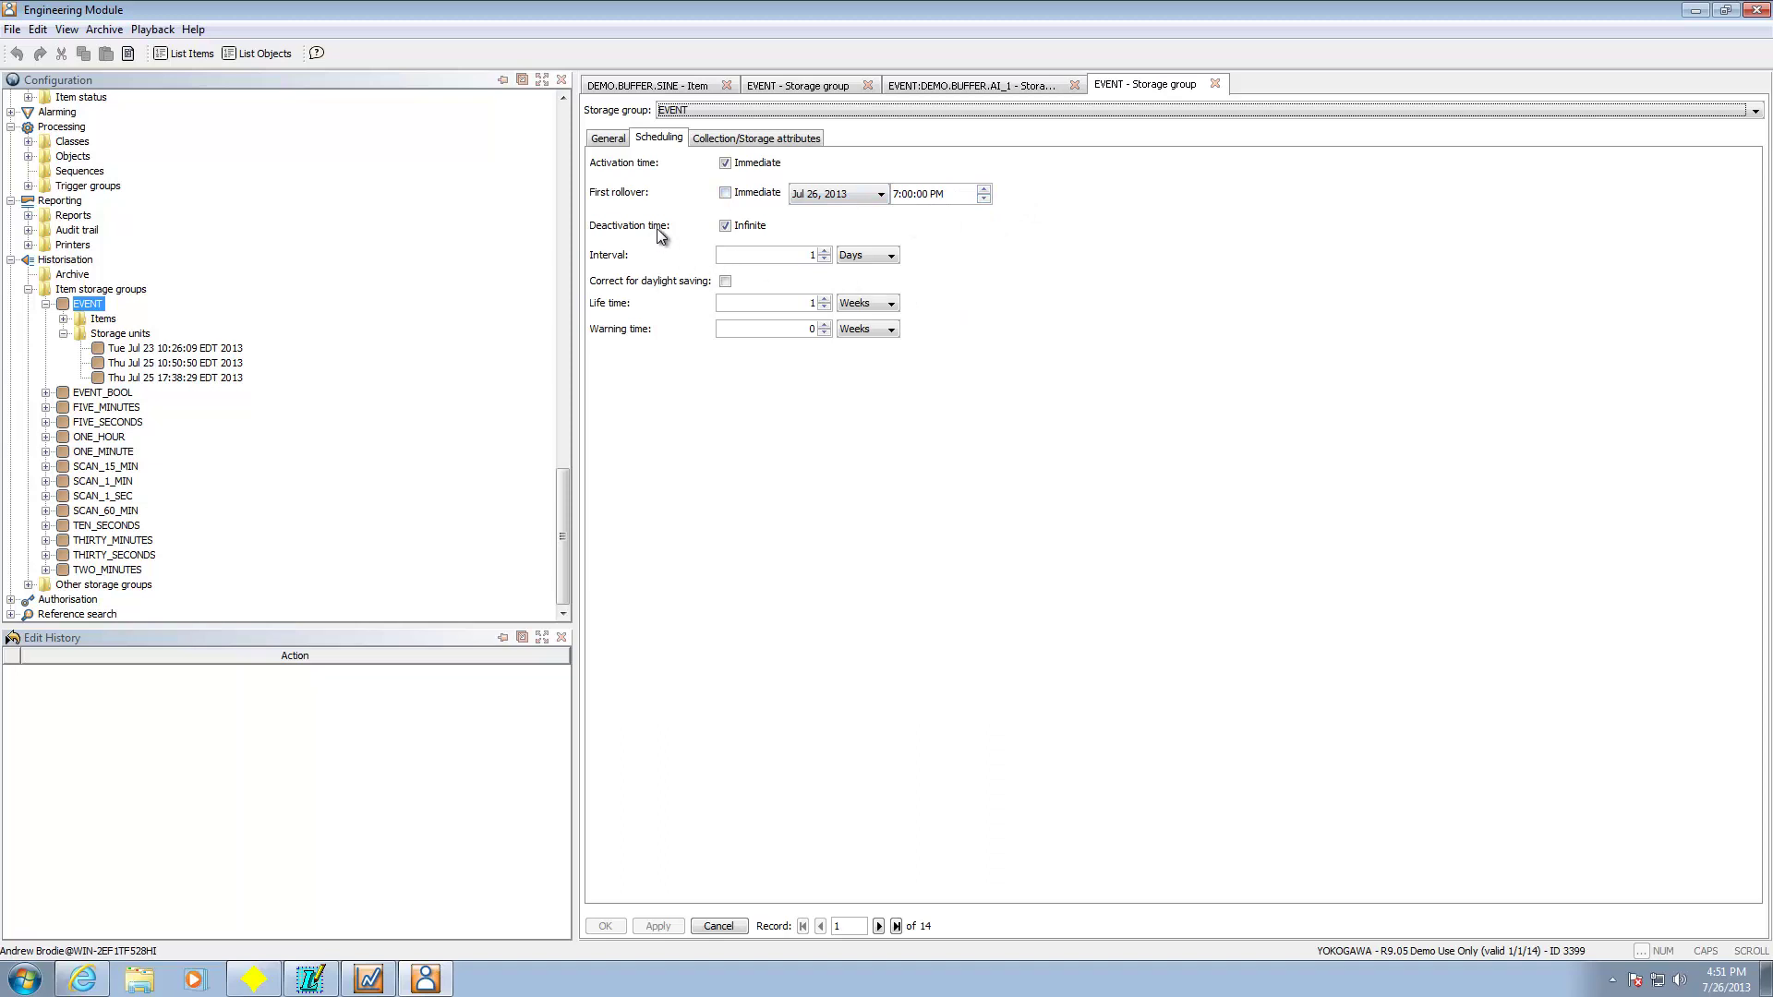
{"action": "left_click", "coordinate": [725, 226]}
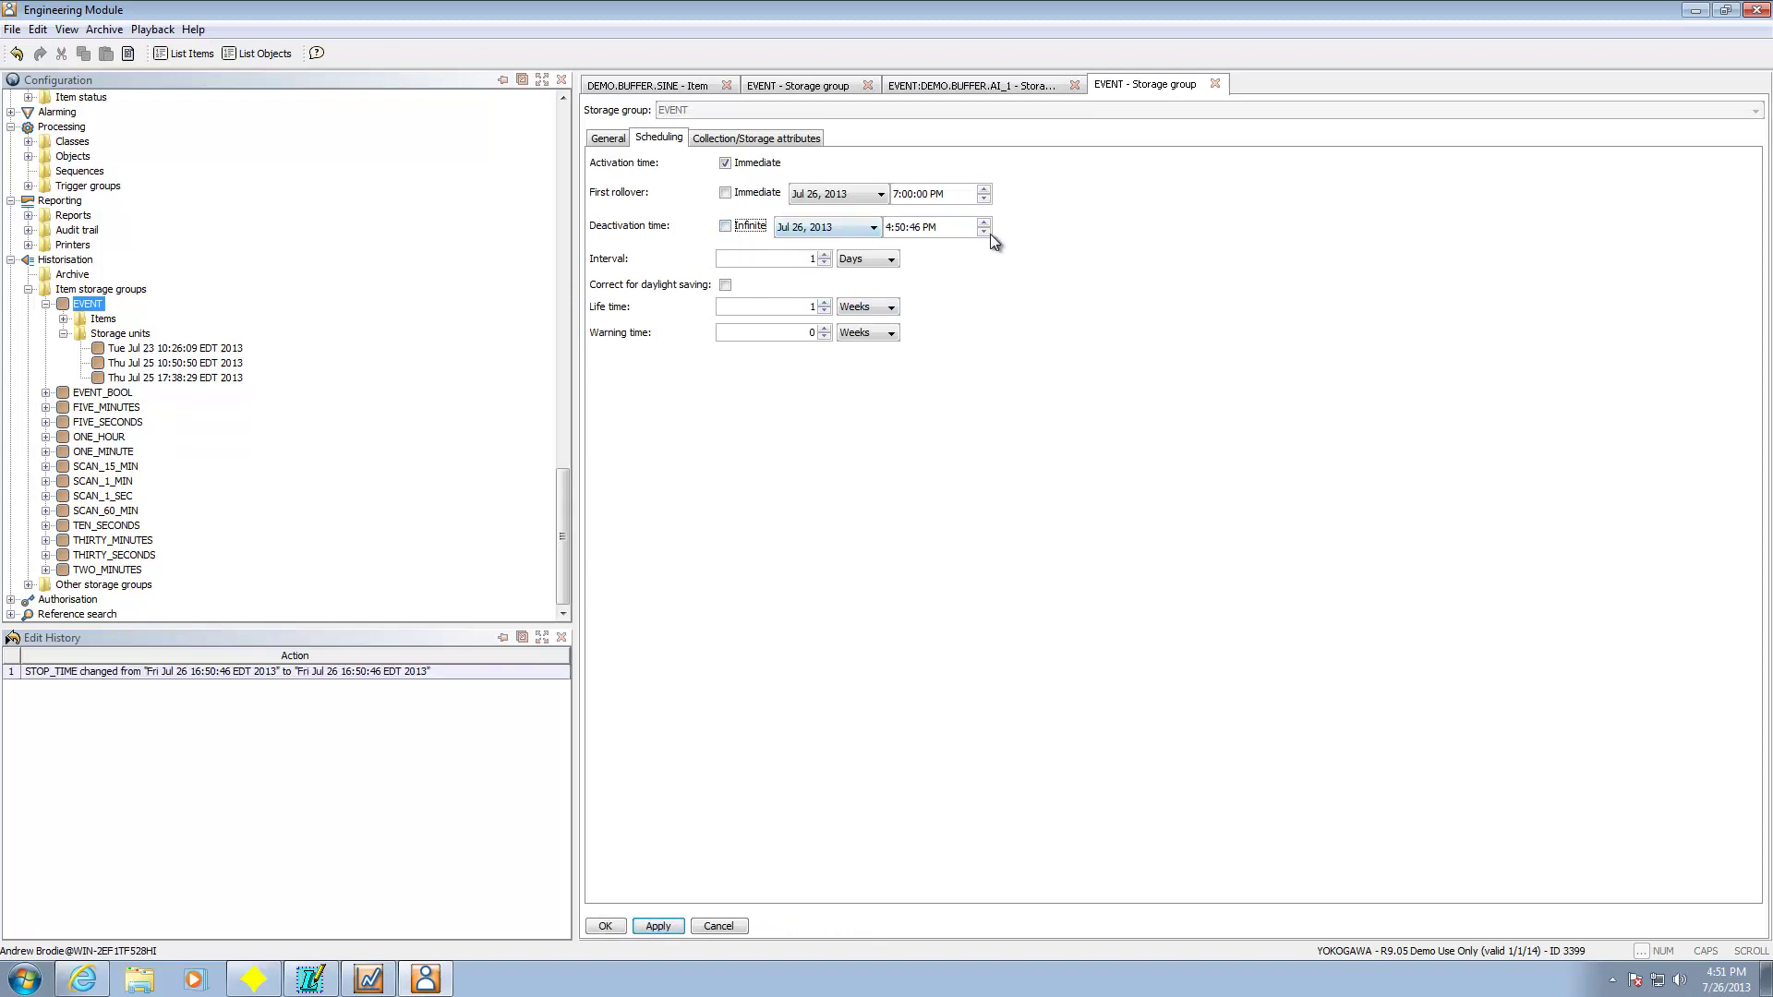
{"action": "left_click", "coordinate": [725, 227]}
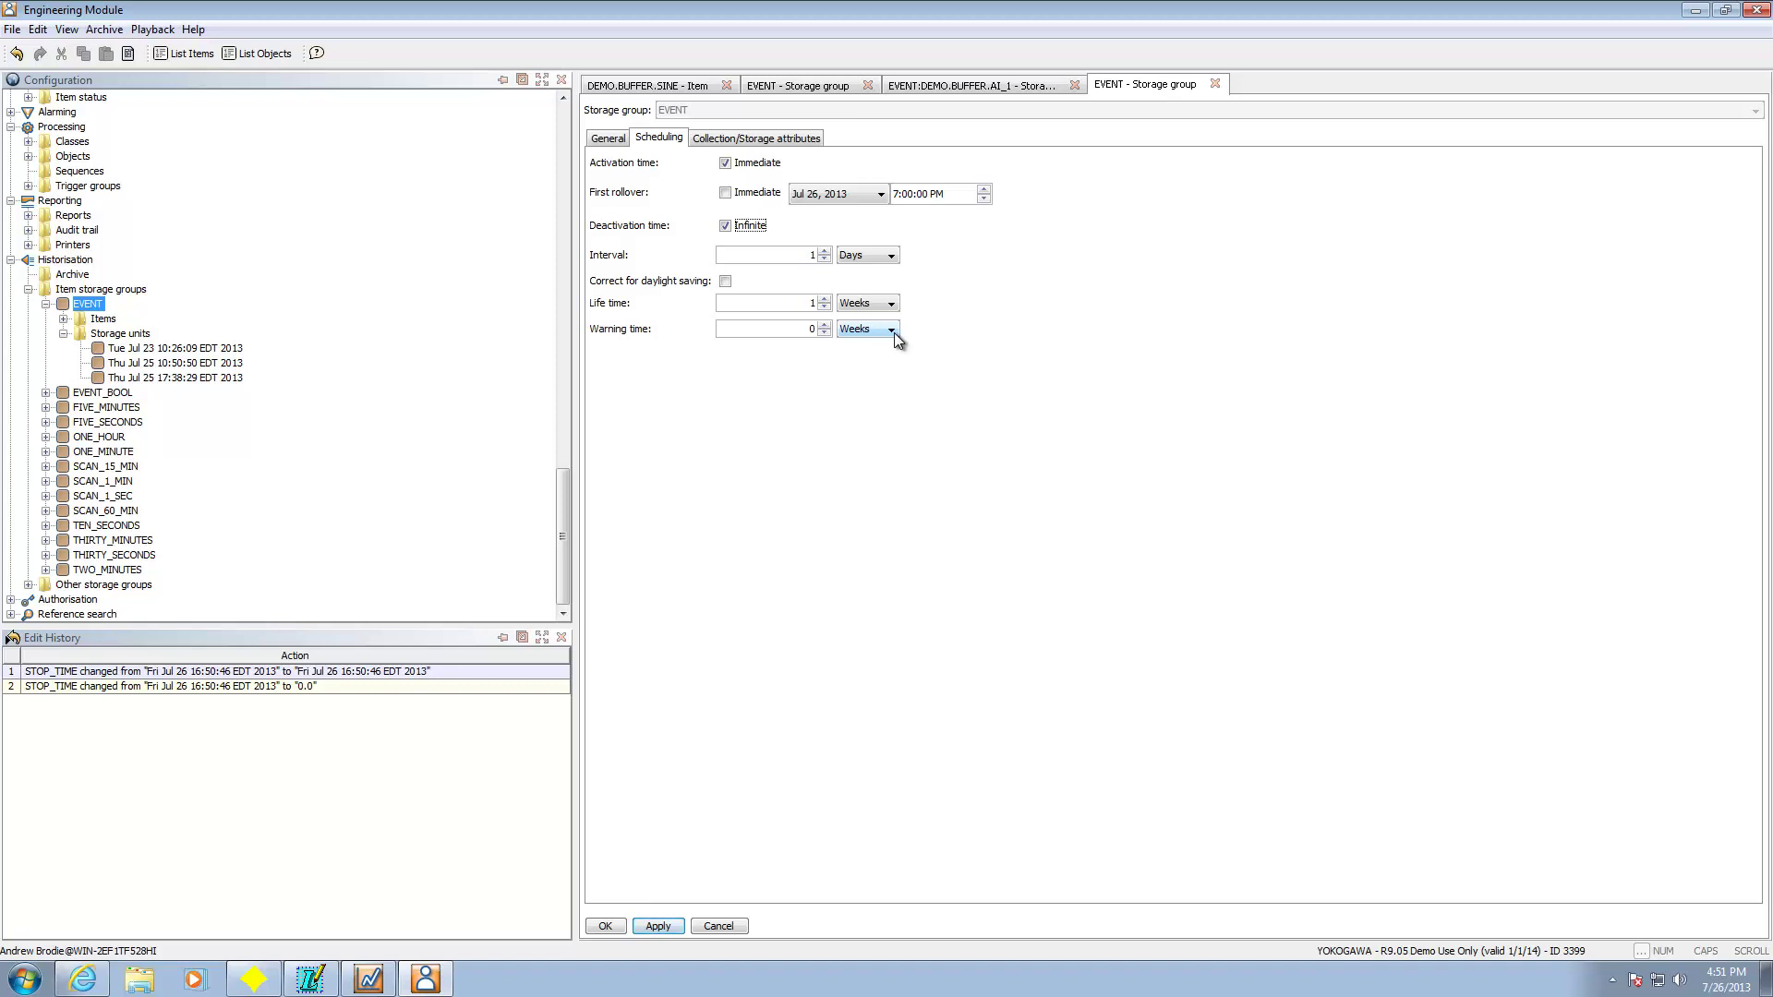
{"action": "left_click", "coordinate": [783, 139]}
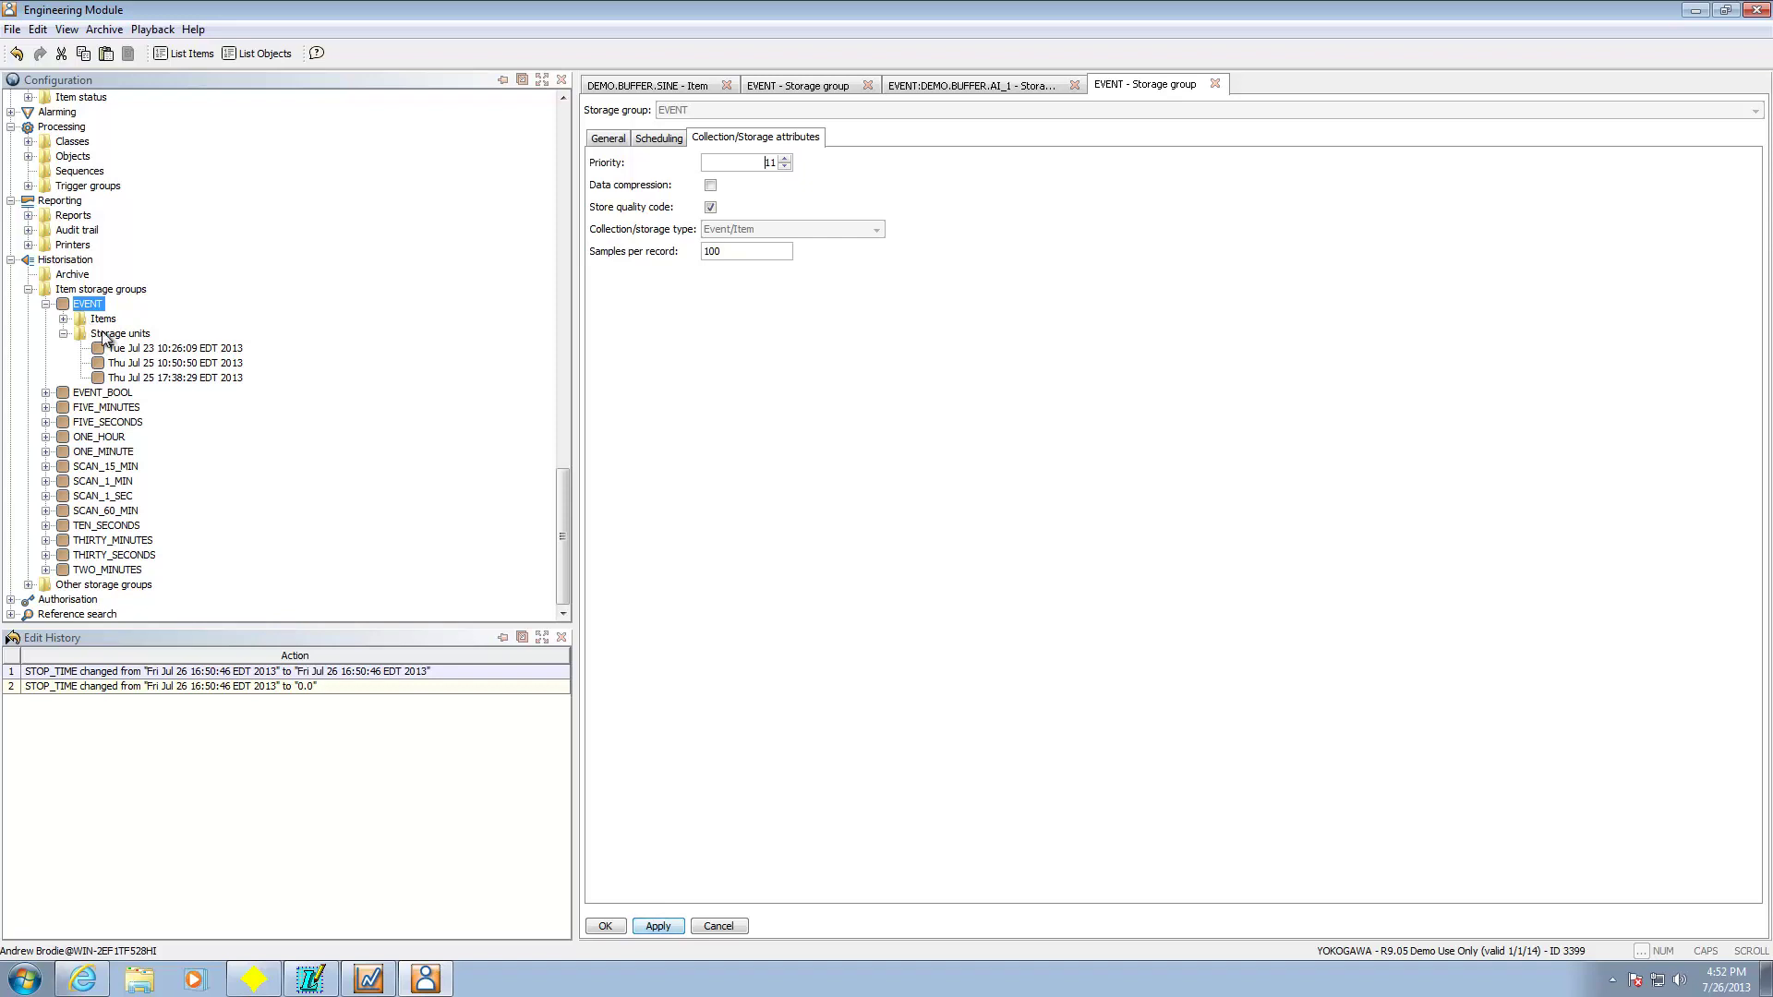
Open SCAN_1_SEC properties and review its compressed 1-second Scan/Time collection, priority 0, no averaging.
{"action": "left_click", "coordinate": [46, 496]}
{"action": "scroll", "coordinate": [123, 155], "scroll_direction": "up", "scroll_amount": 1}
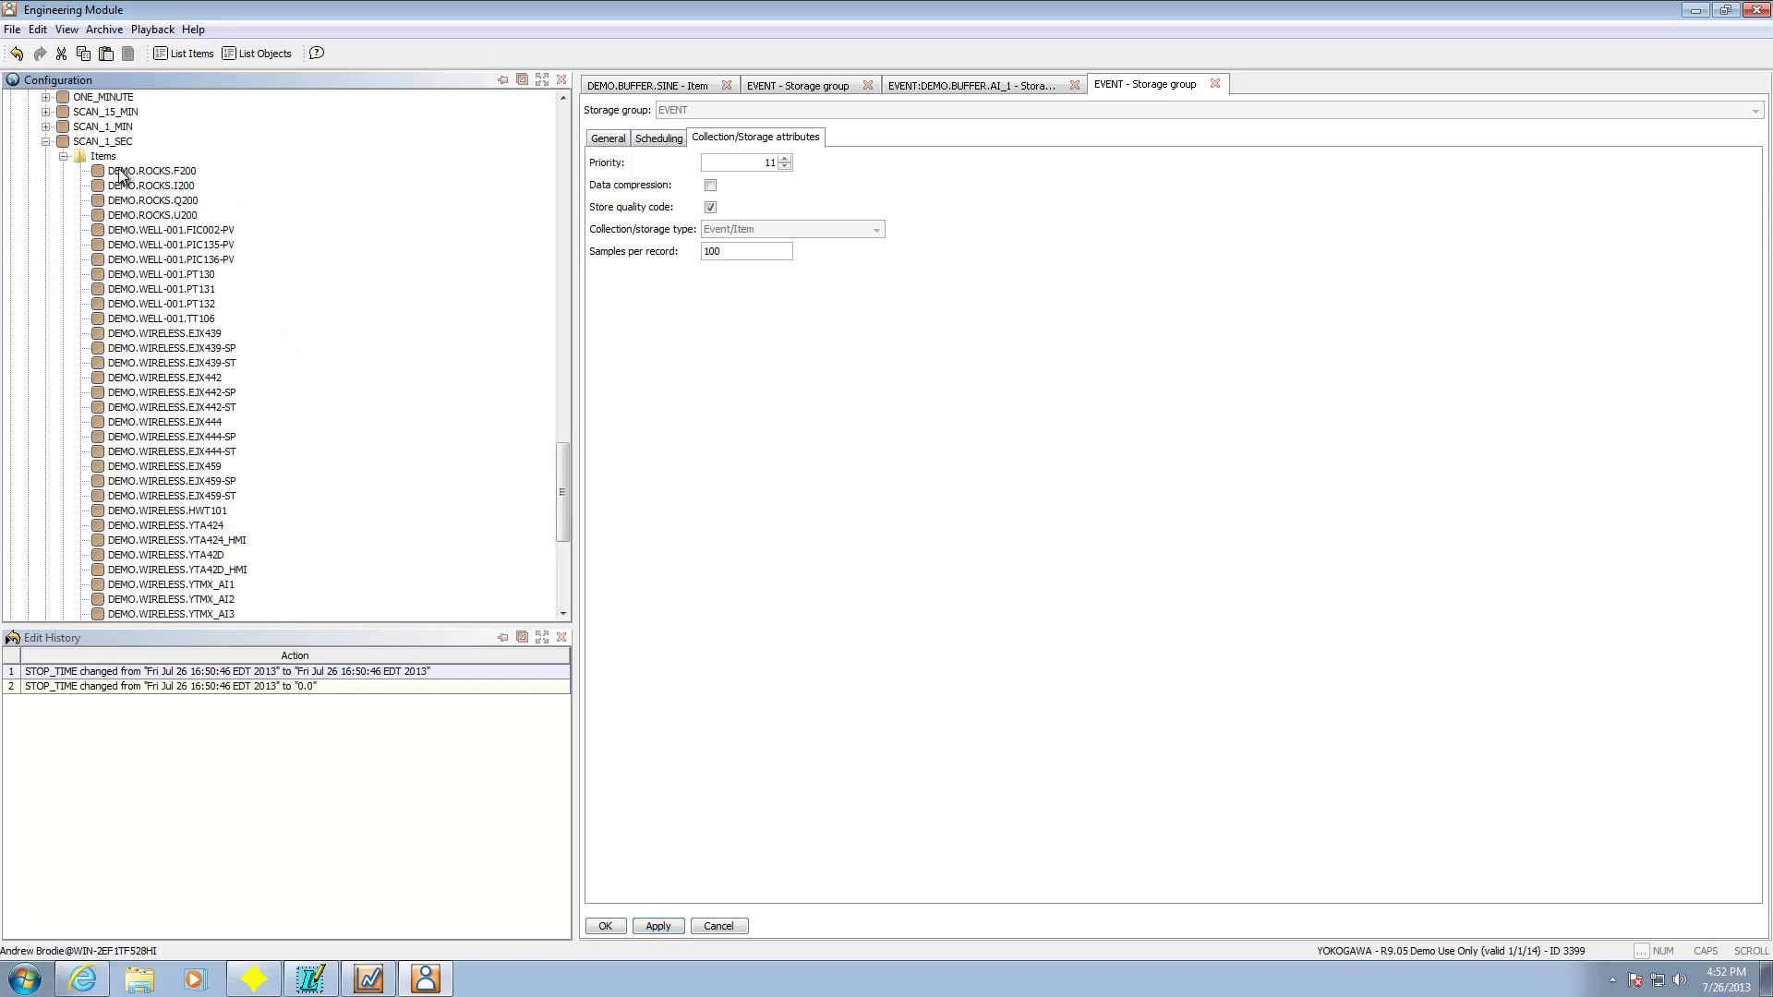
{"action": "right_click", "coordinate": [112, 144]}
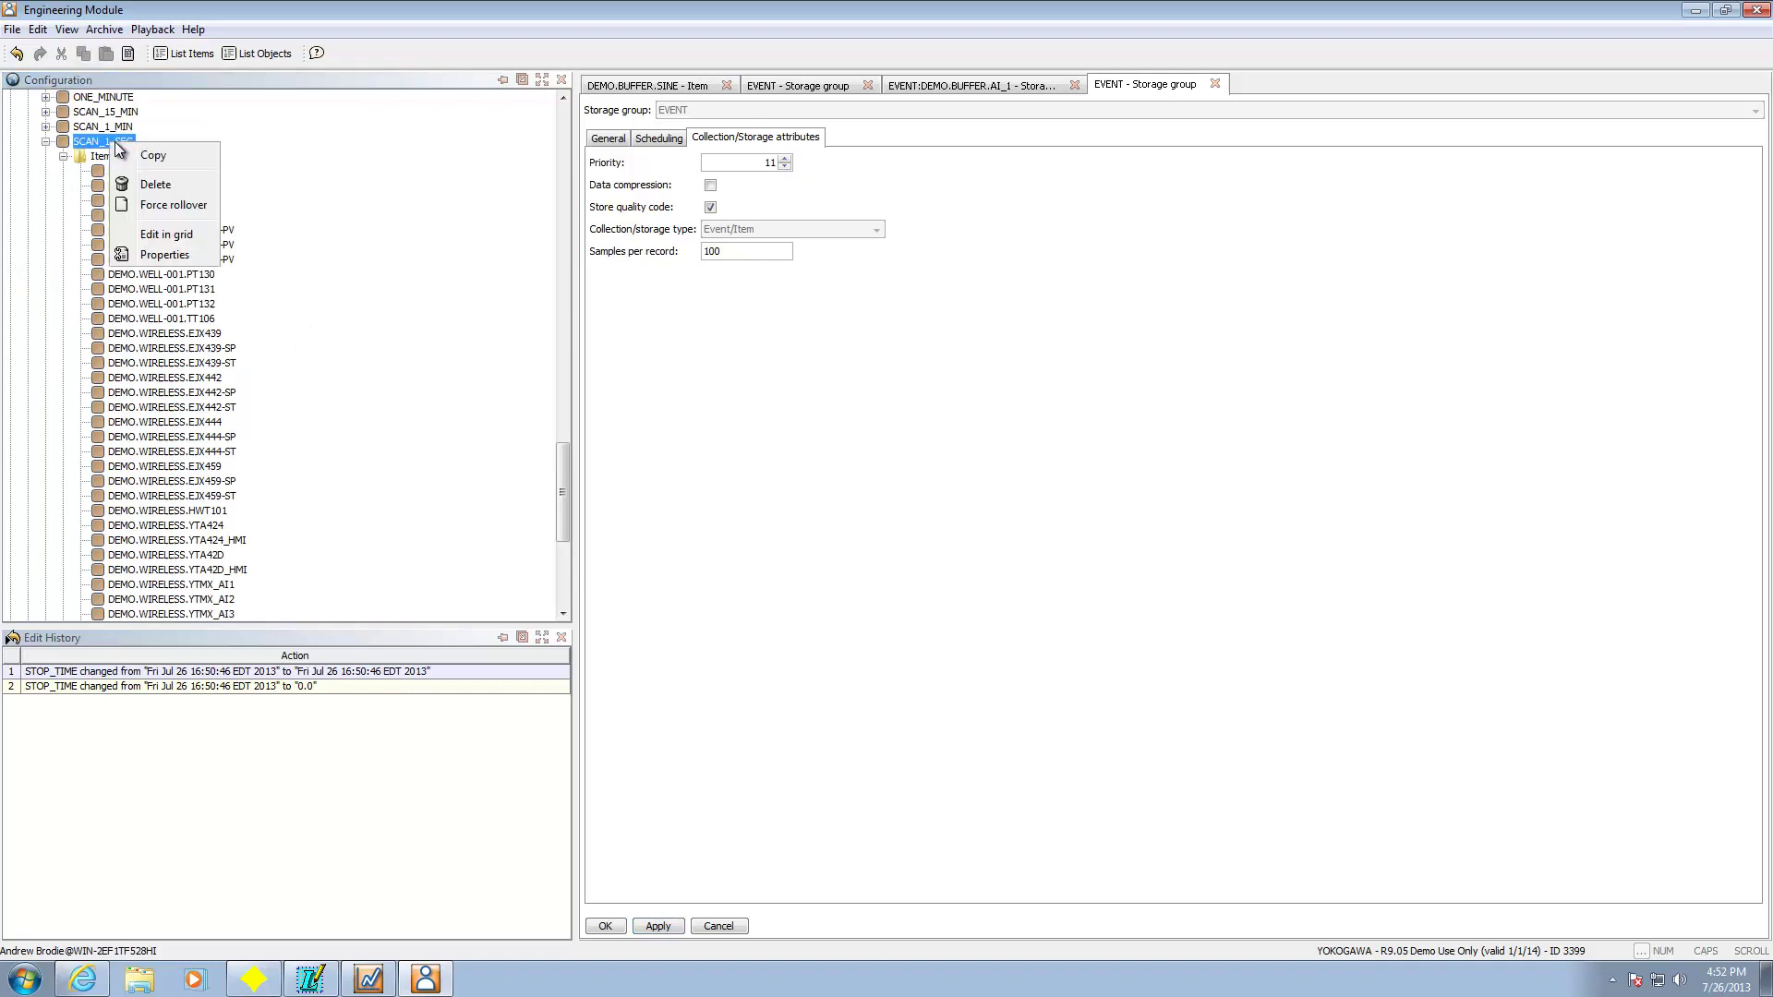
{"action": "left_click", "coordinate": [164, 255]}
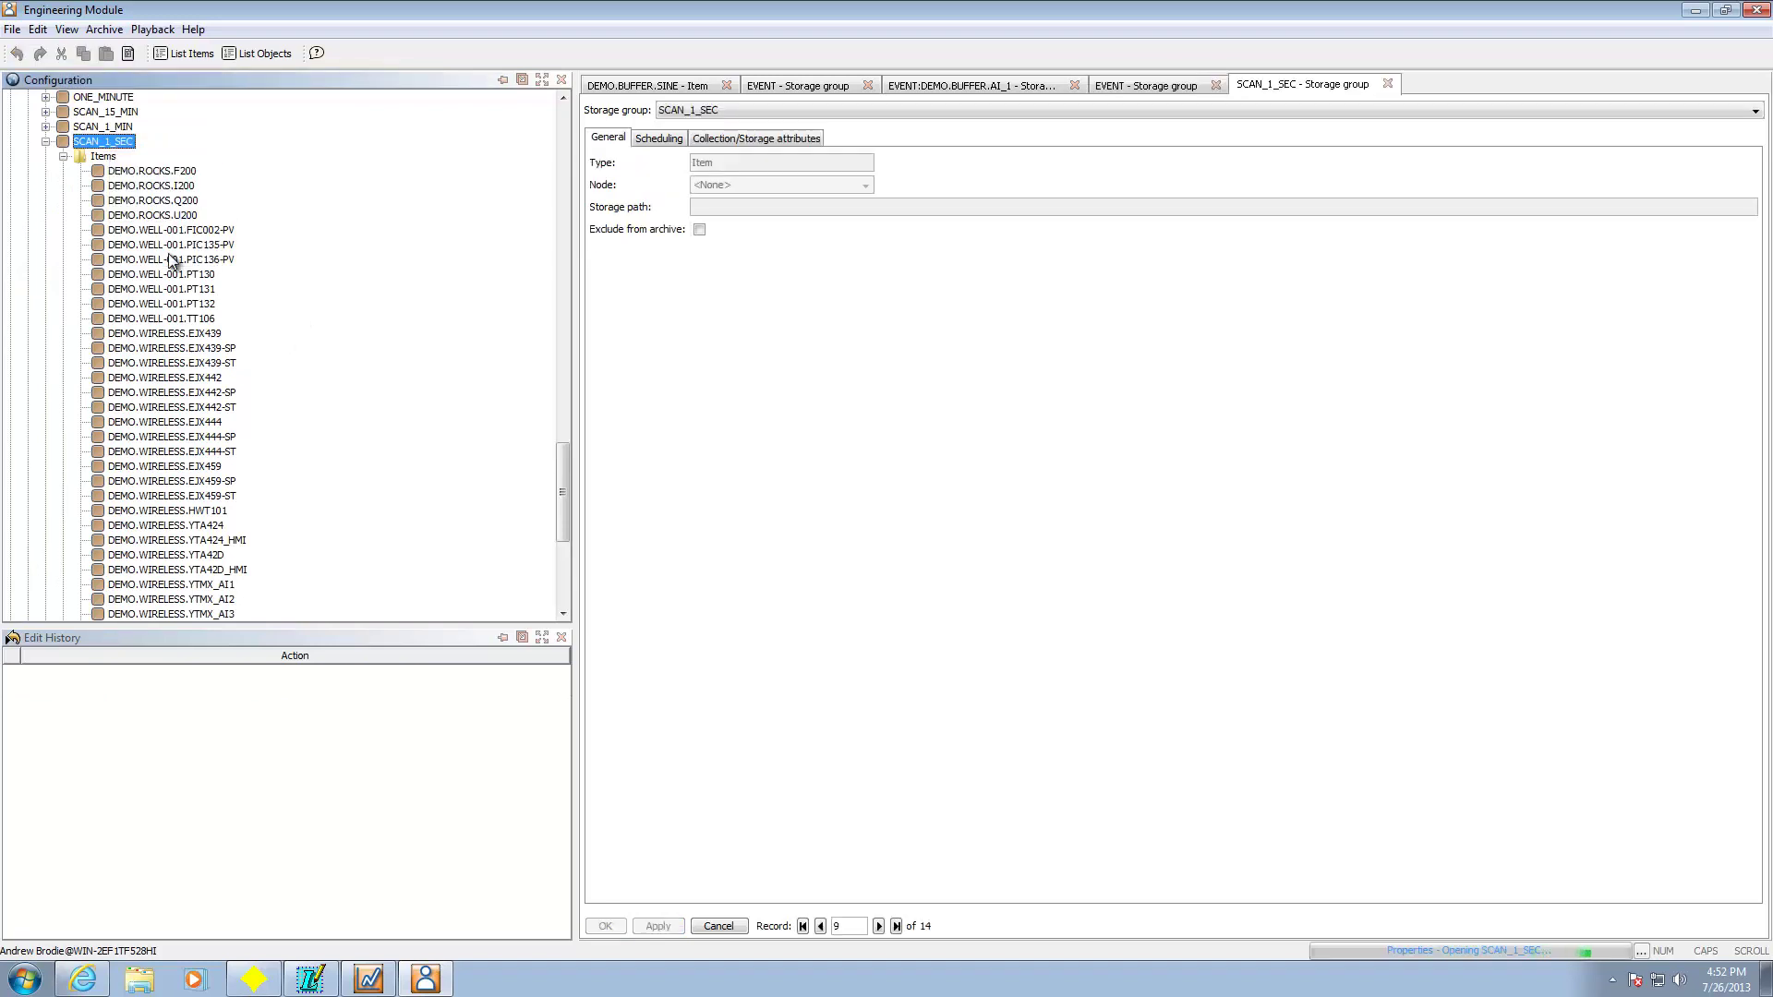
{"action": "left_click", "coordinate": [665, 142]}
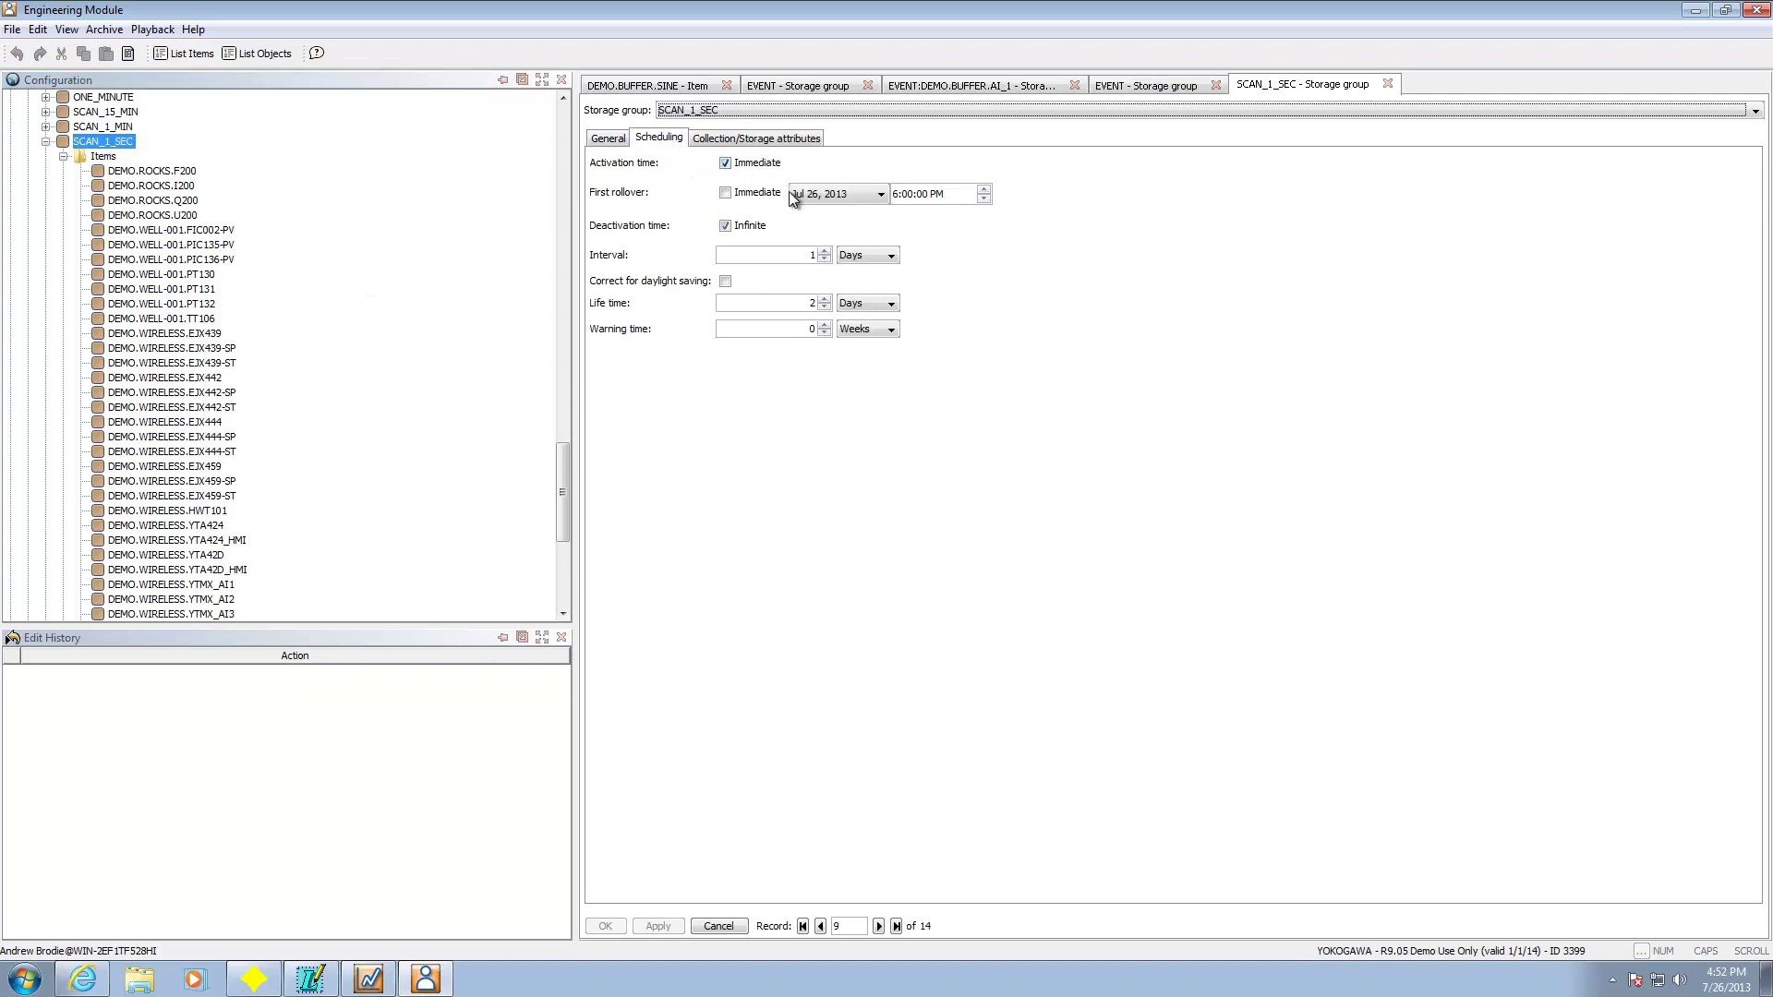
{"action": "left_click", "coordinate": [784, 144]}
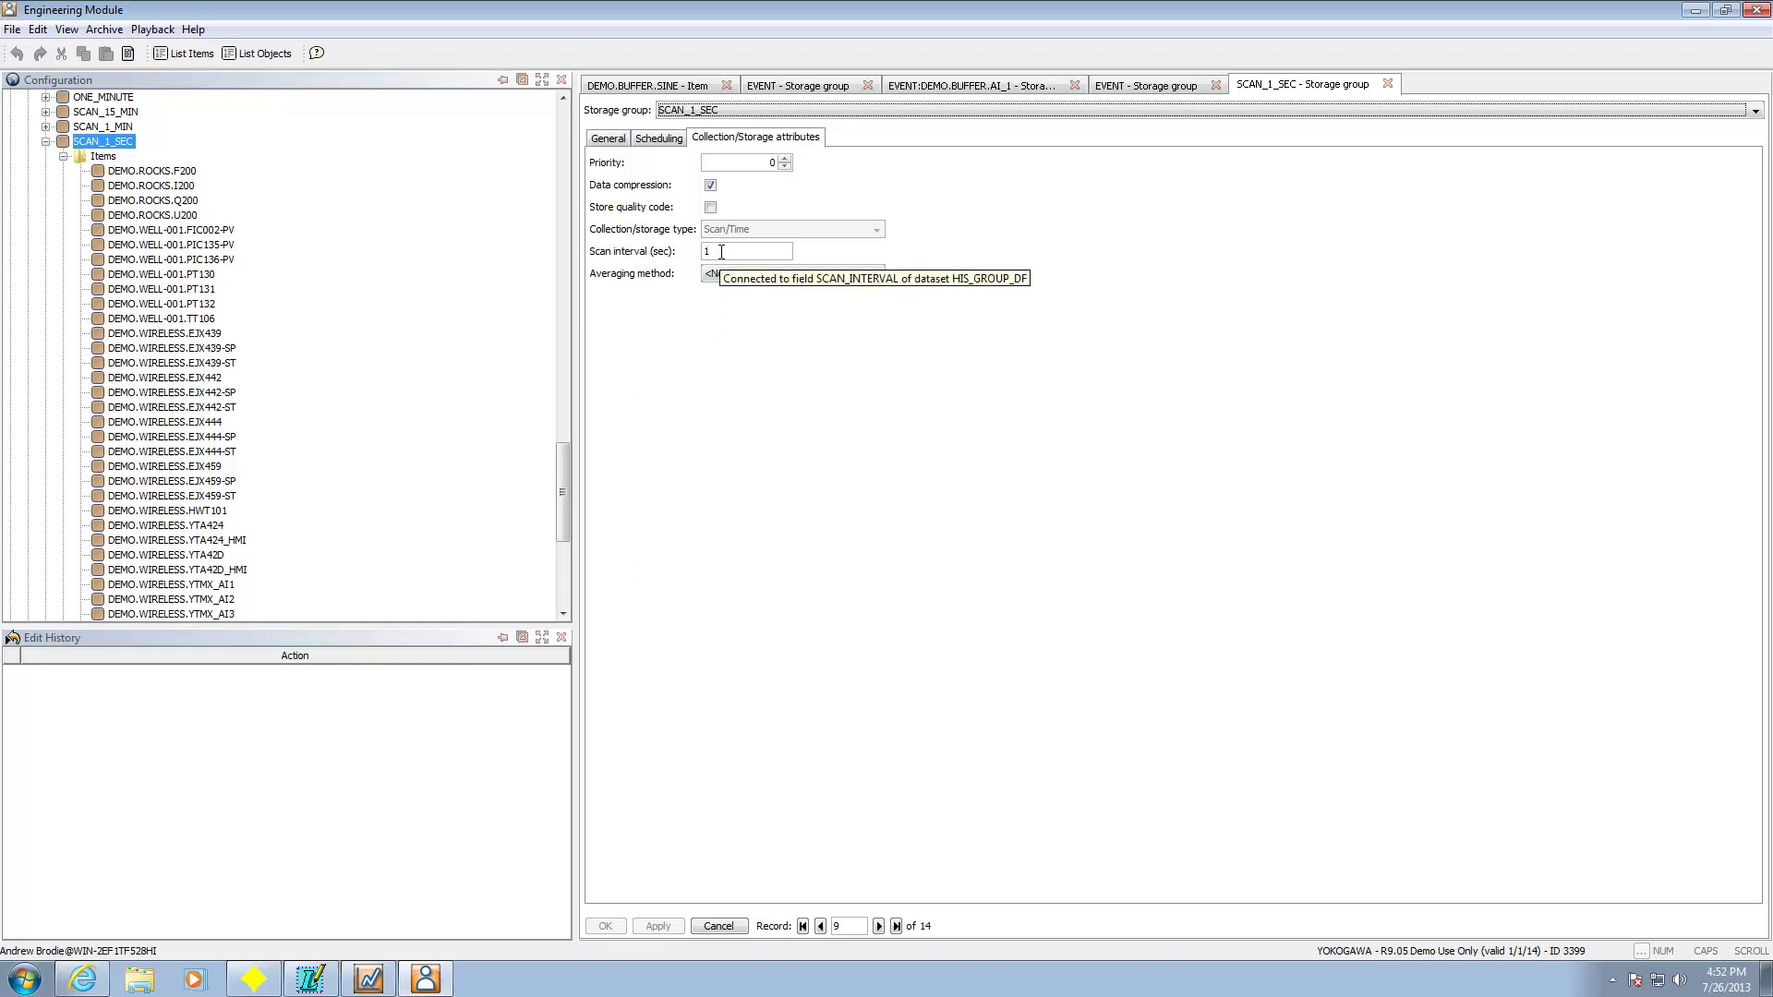
{"action": "left_click_drag", "start_coordinate": [567, 469], "coordinate": [561, 406]}
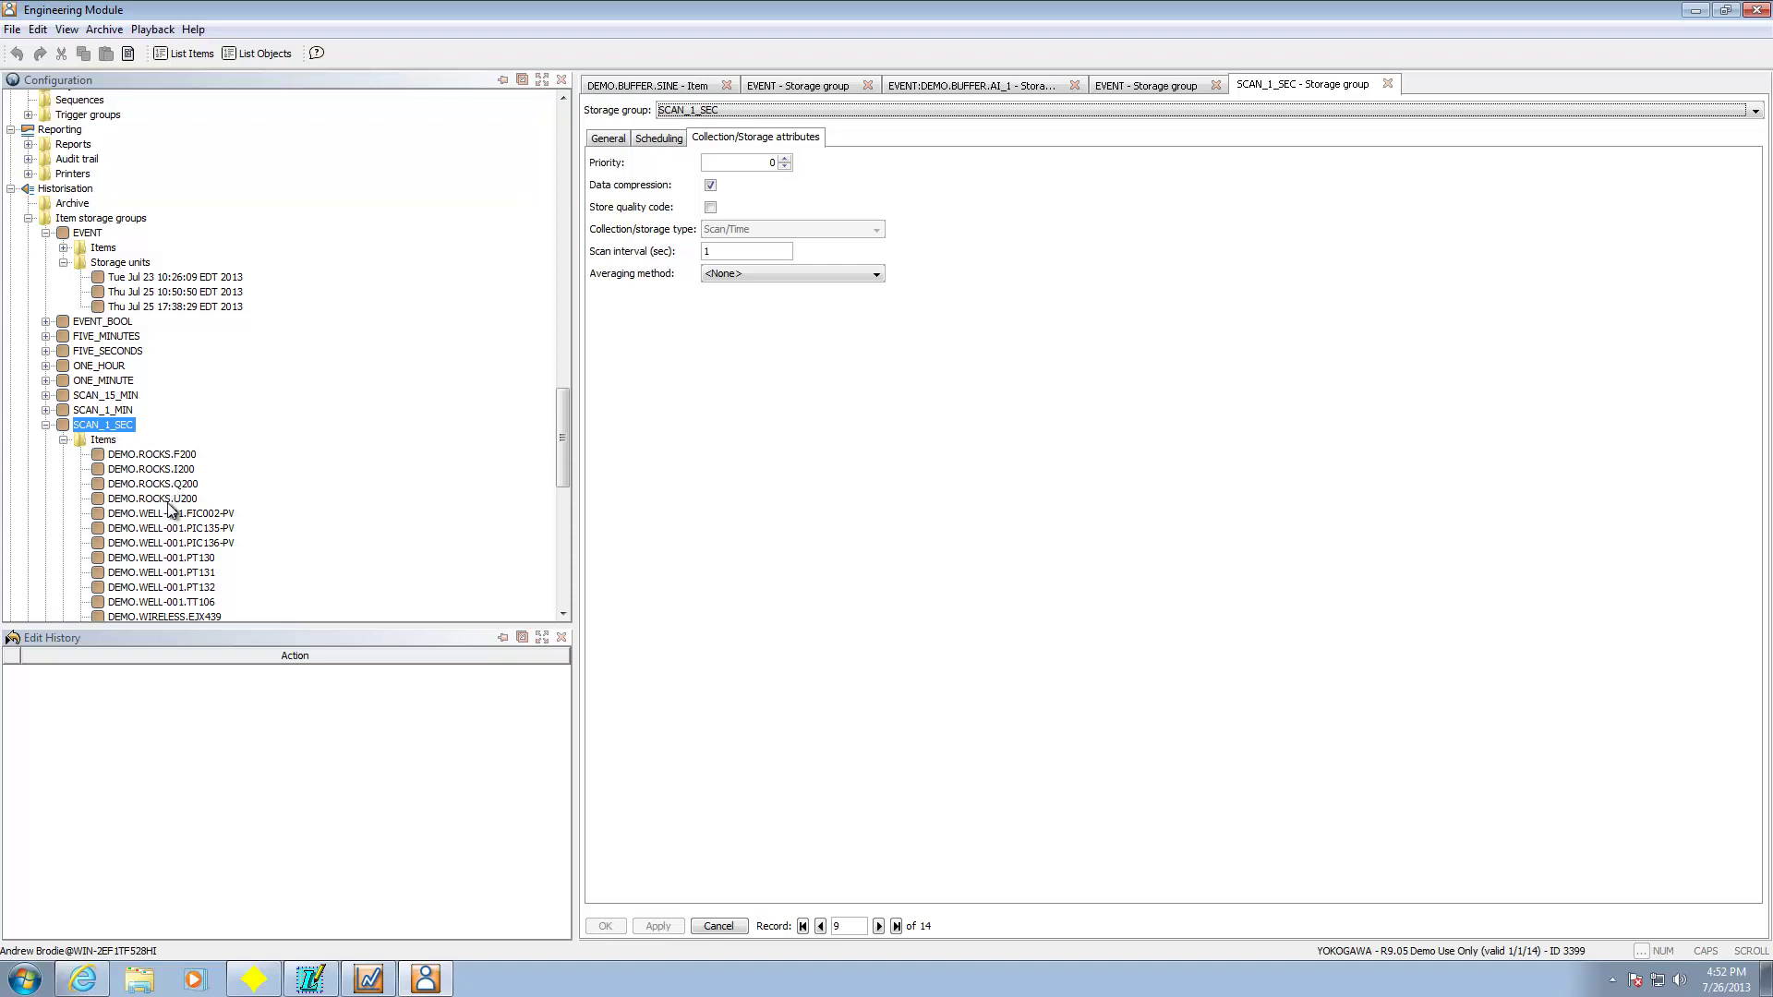
Open the SCAN_1_SEC storage form for DEMO.ROCKS.F200, which stores Value only.
{"action": "double_click", "coordinate": [168, 456]}
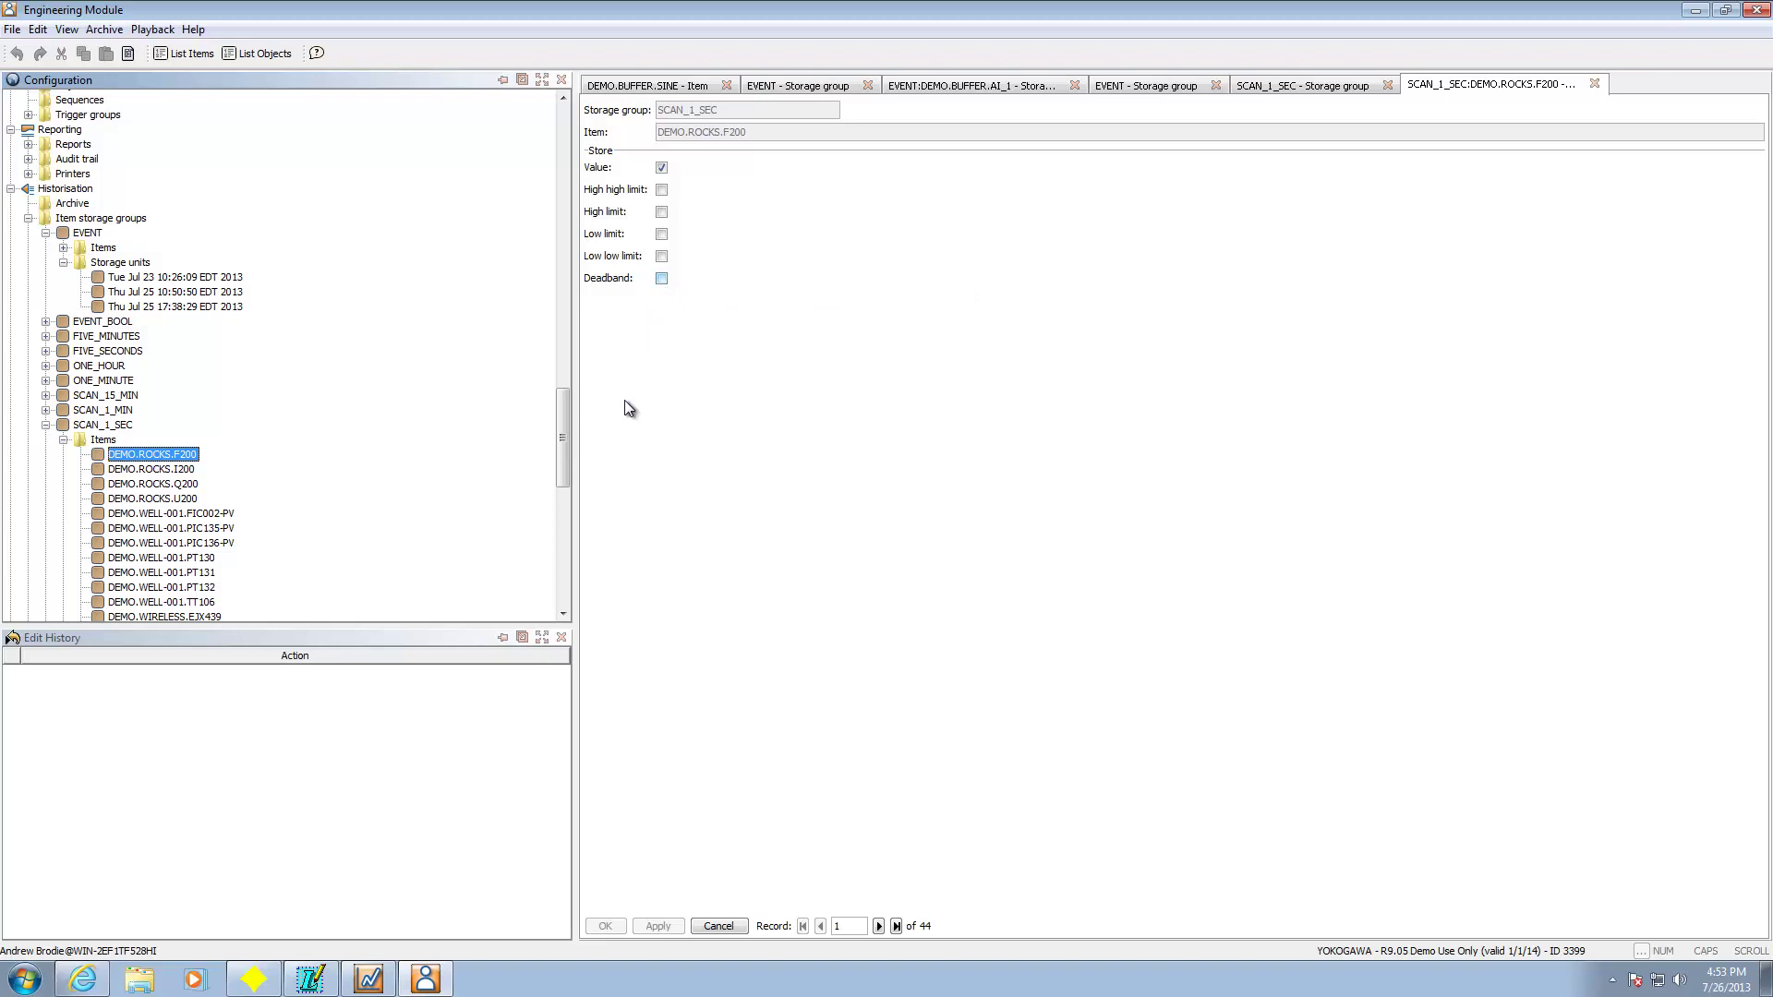
{"action": "mouse_move", "coordinate": [562, 436]}
{"action": "left_mouse_down"}
{"action": "mouse_move", "coordinate": [531, 552]}
{"action": "mouse_move", "coordinate": [526, 440]}
{"action": "left_mouse_up"}
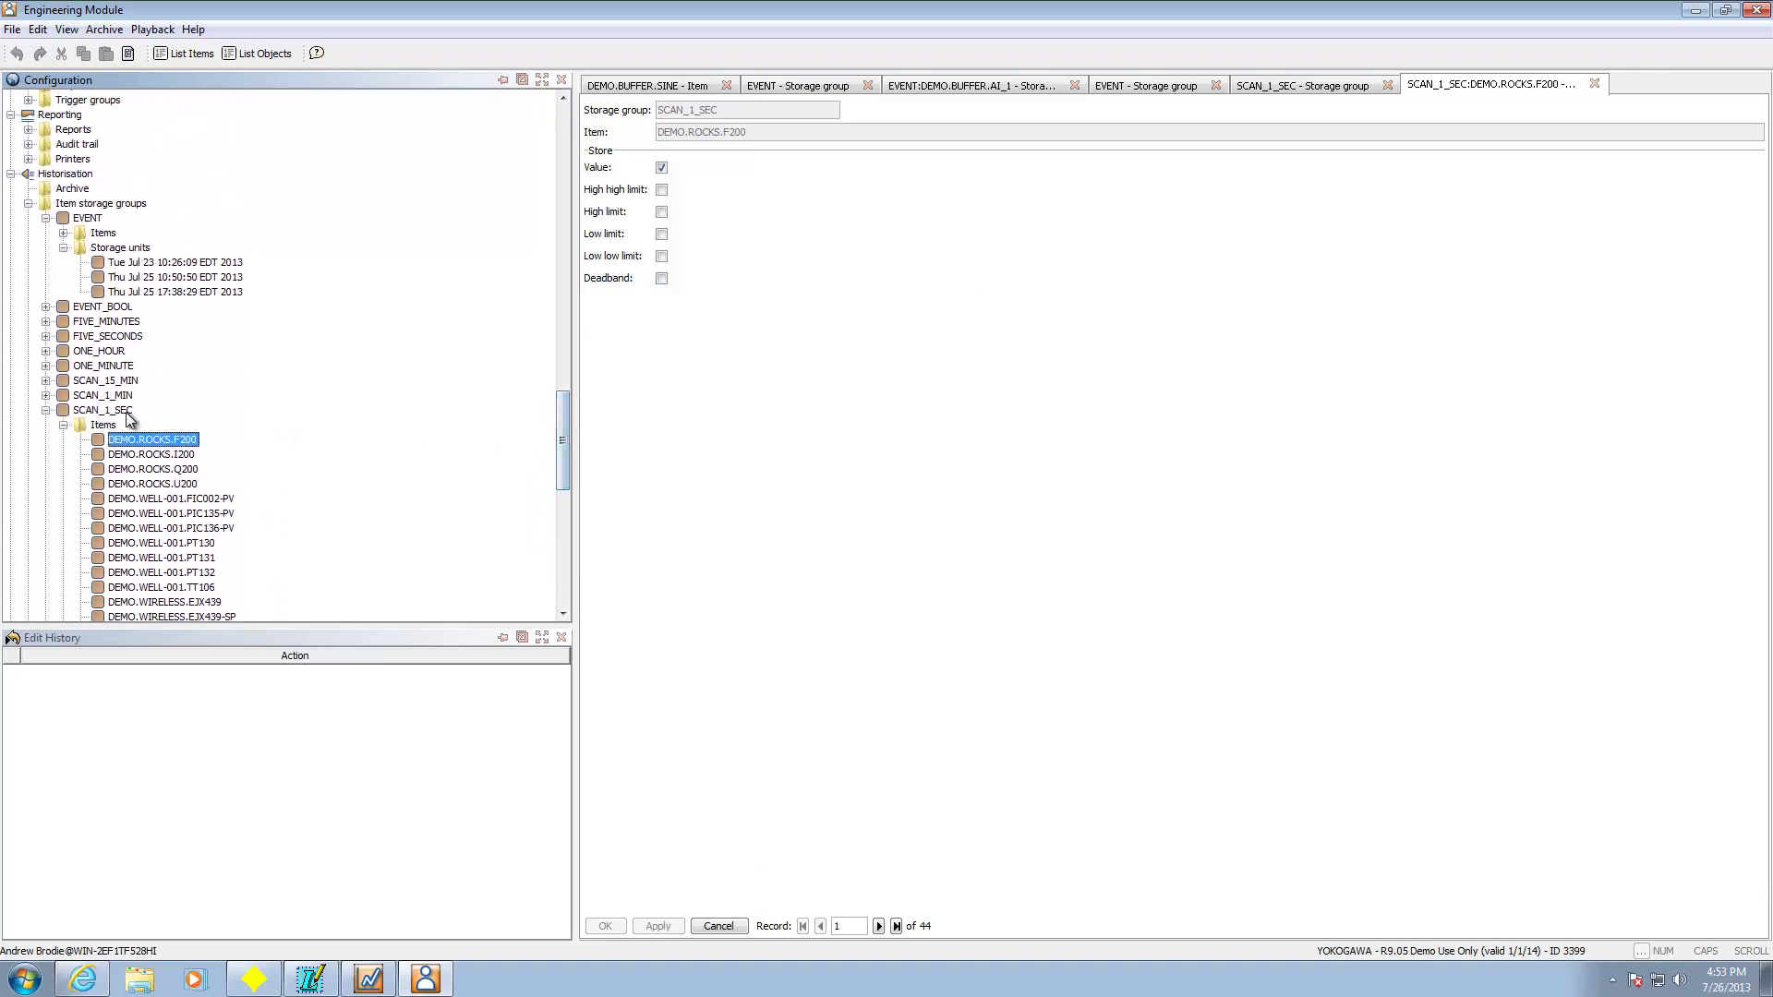
Collapse SCAN_1_SEC so every item storage group from EVENT to TWO_MINUTES shows.
{"action": "left_click", "coordinate": [45, 410]}
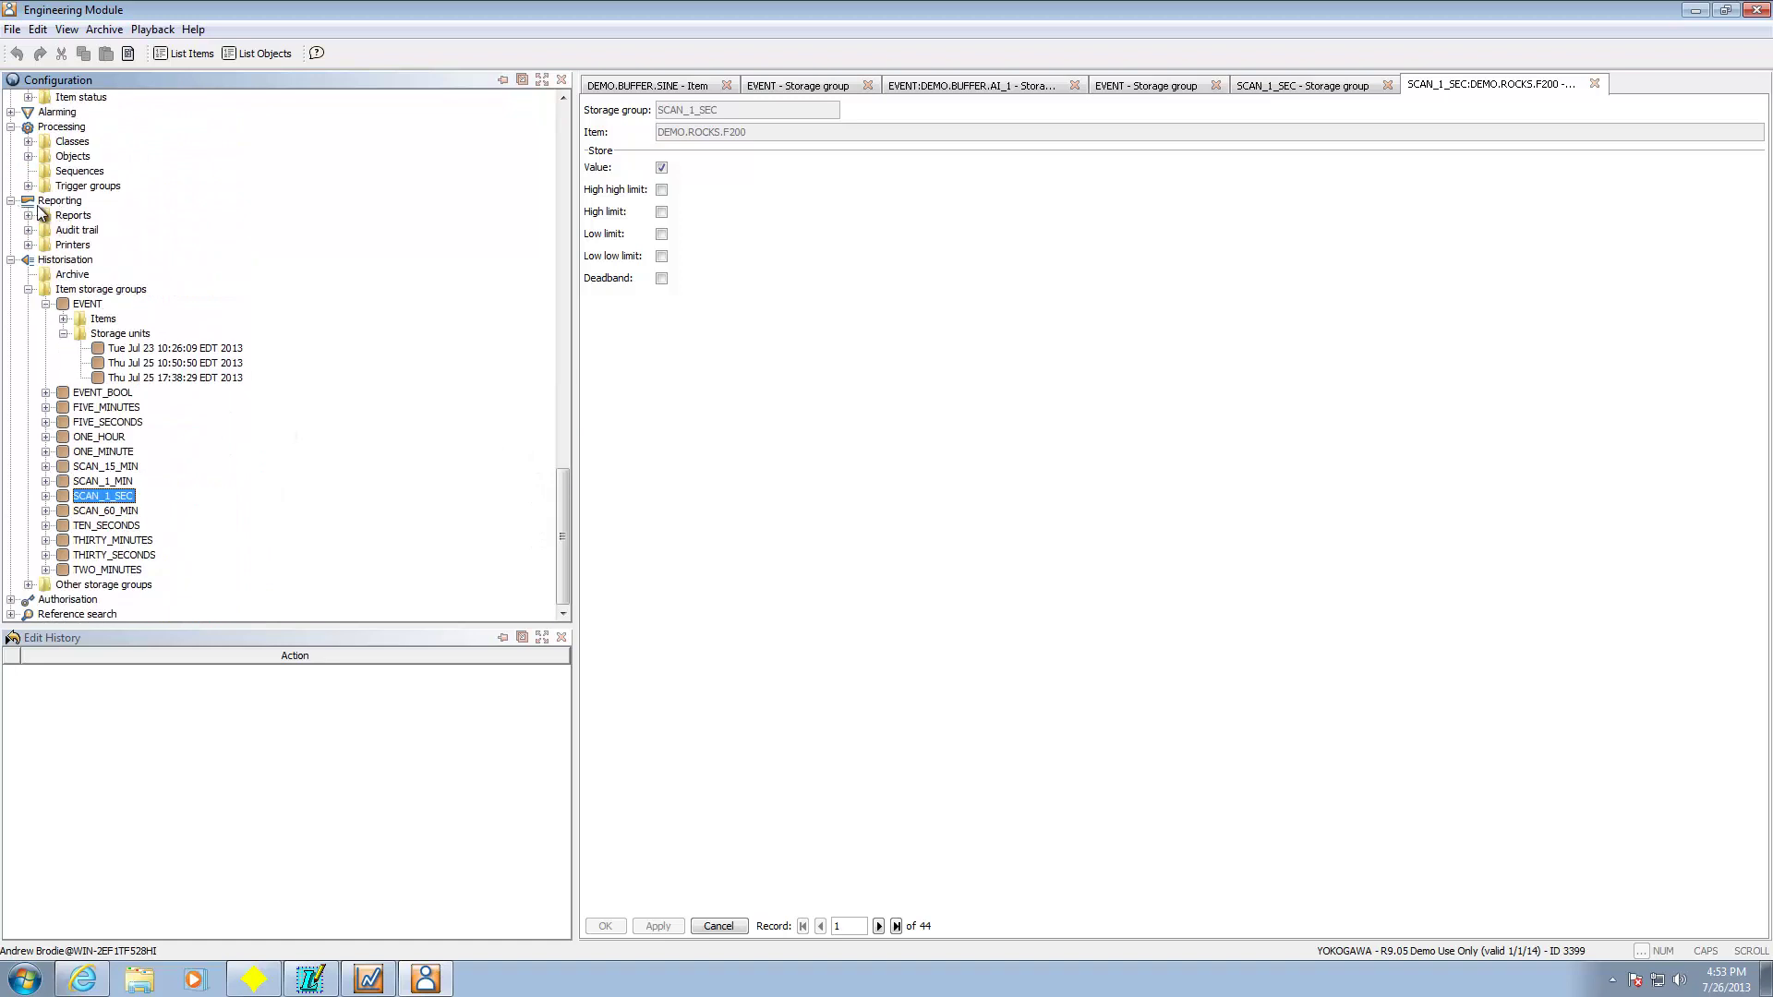